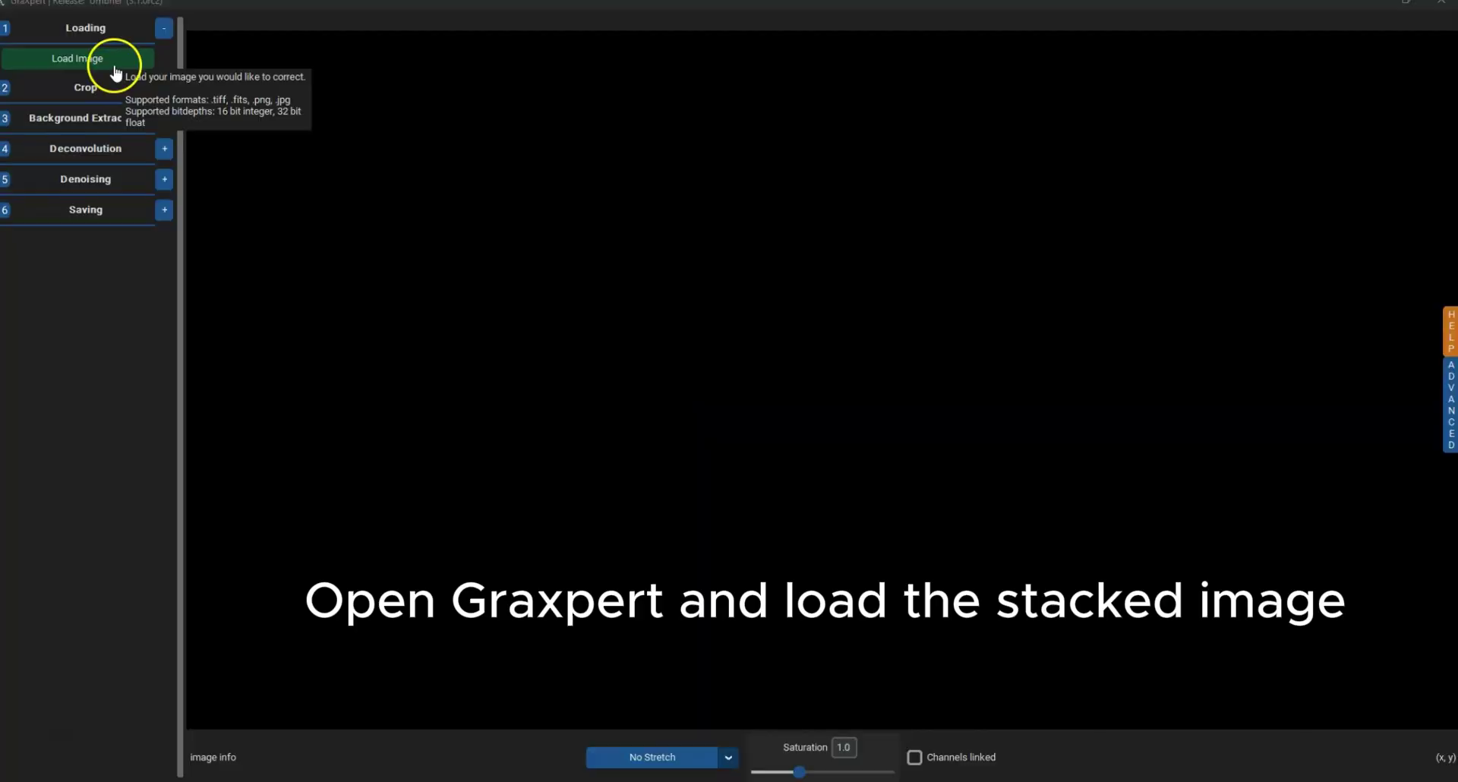
# Open the AndromedaStacked TIFF and view it with the '15% Bg, 3 sigma' stretch.
pyautogui.click(115, 64)
pyautogui.click(338, 121)
pyautogui.doubleClick(317, 123)
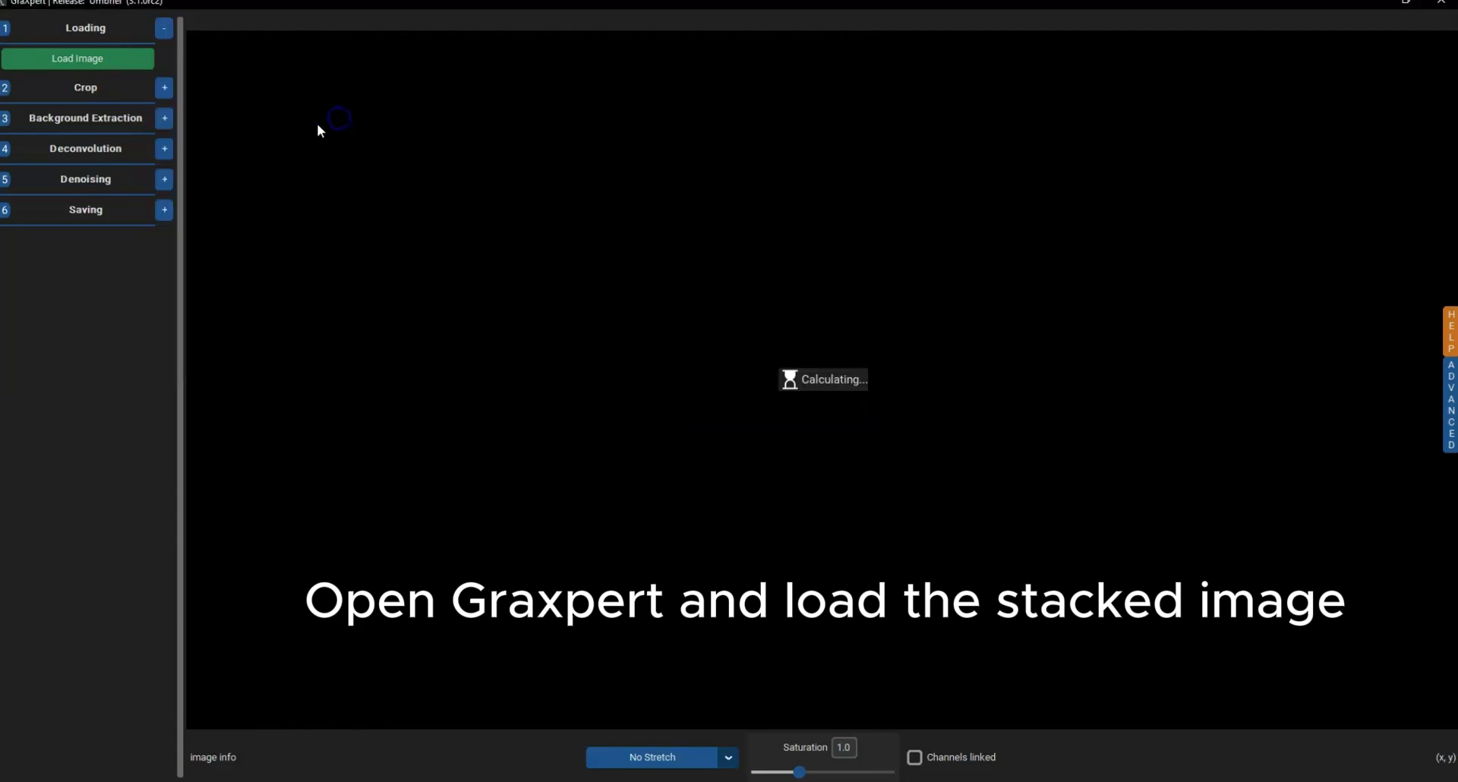
pyautogui.click(729, 760)
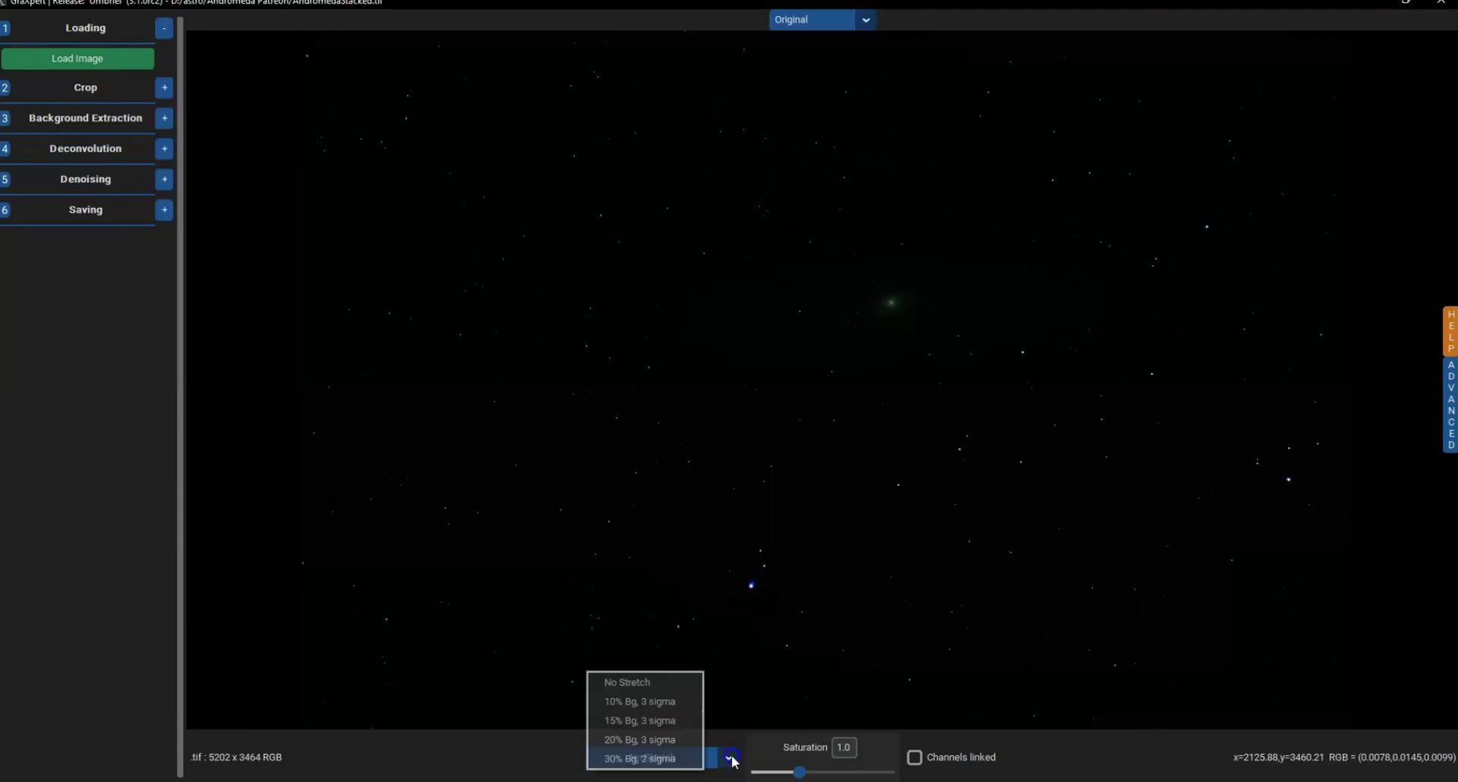
pyautogui.click(674, 722)
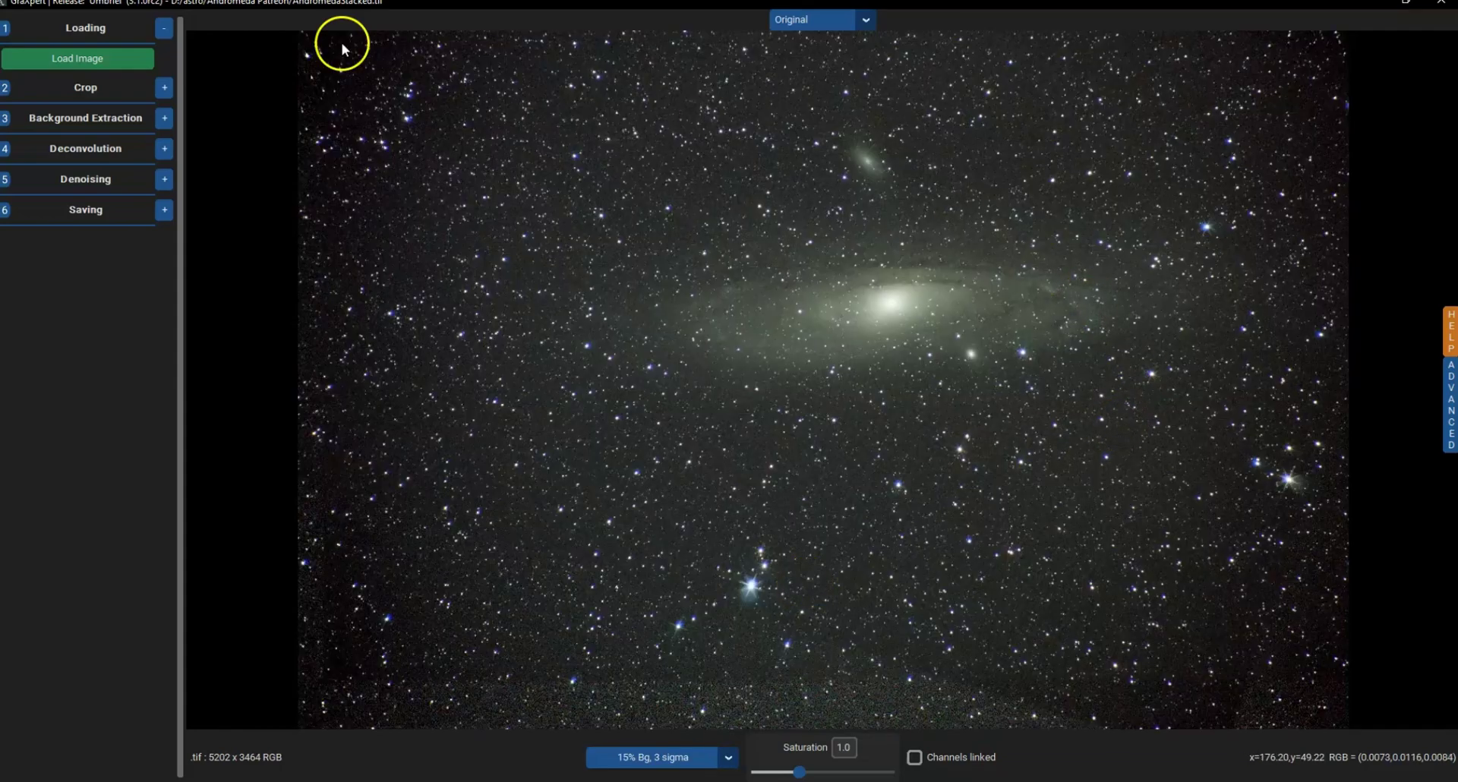
# Crop the image by pulling the frame's lower-right and upper-left corners inward.
pyautogui.click(165, 87)
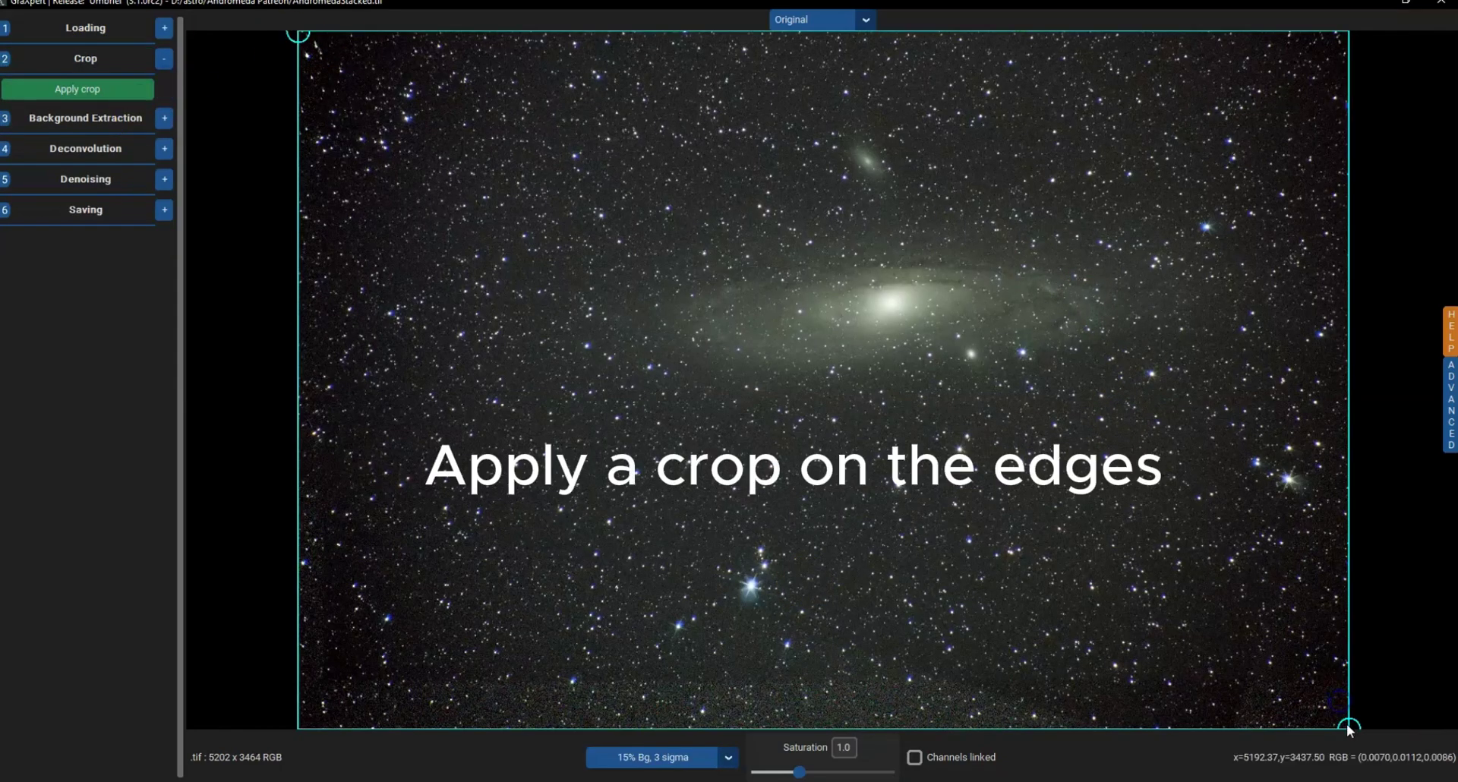
pyautogui.moveTo(1349, 729); pyautogui.dragTo(1296, 608)
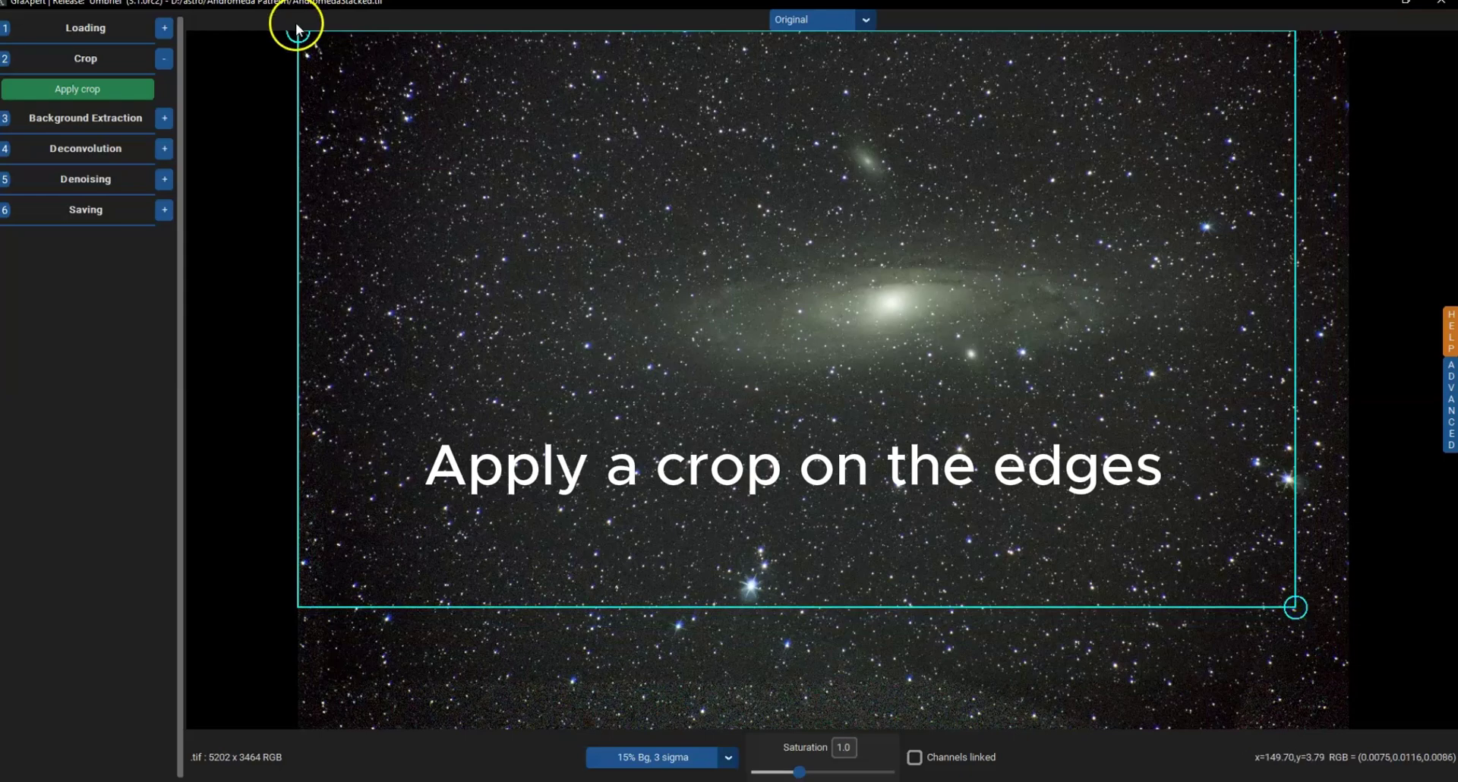
pyautogui.moveTo(299, 34); pyautogui.dragTo(467, 51)
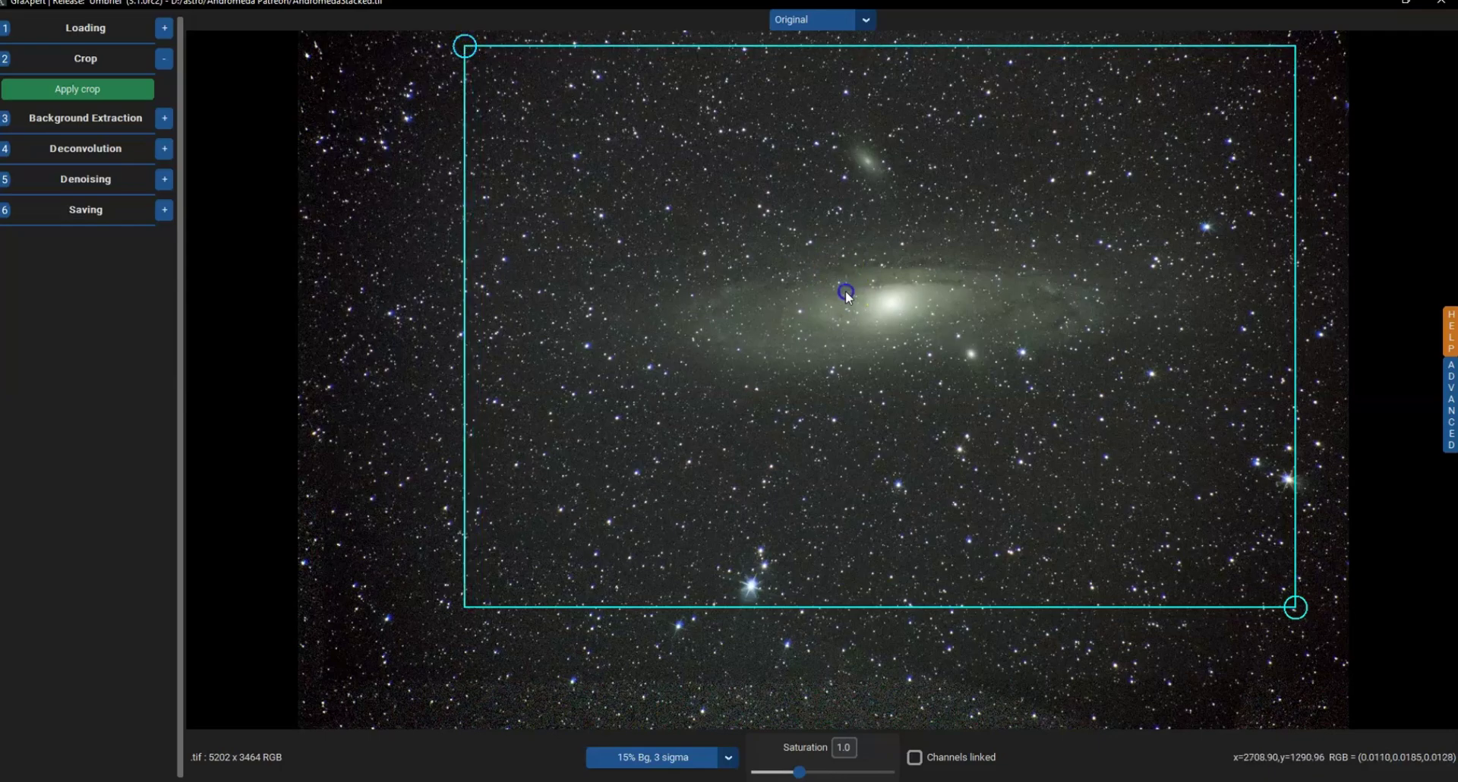
pyautogui.moveTo(845, 290)
pyautogui.mouseDown()
pyautogui.moveTo(858, 290)
pyautogui.moveTo(841, 295)
pyautogui.mouseUp()
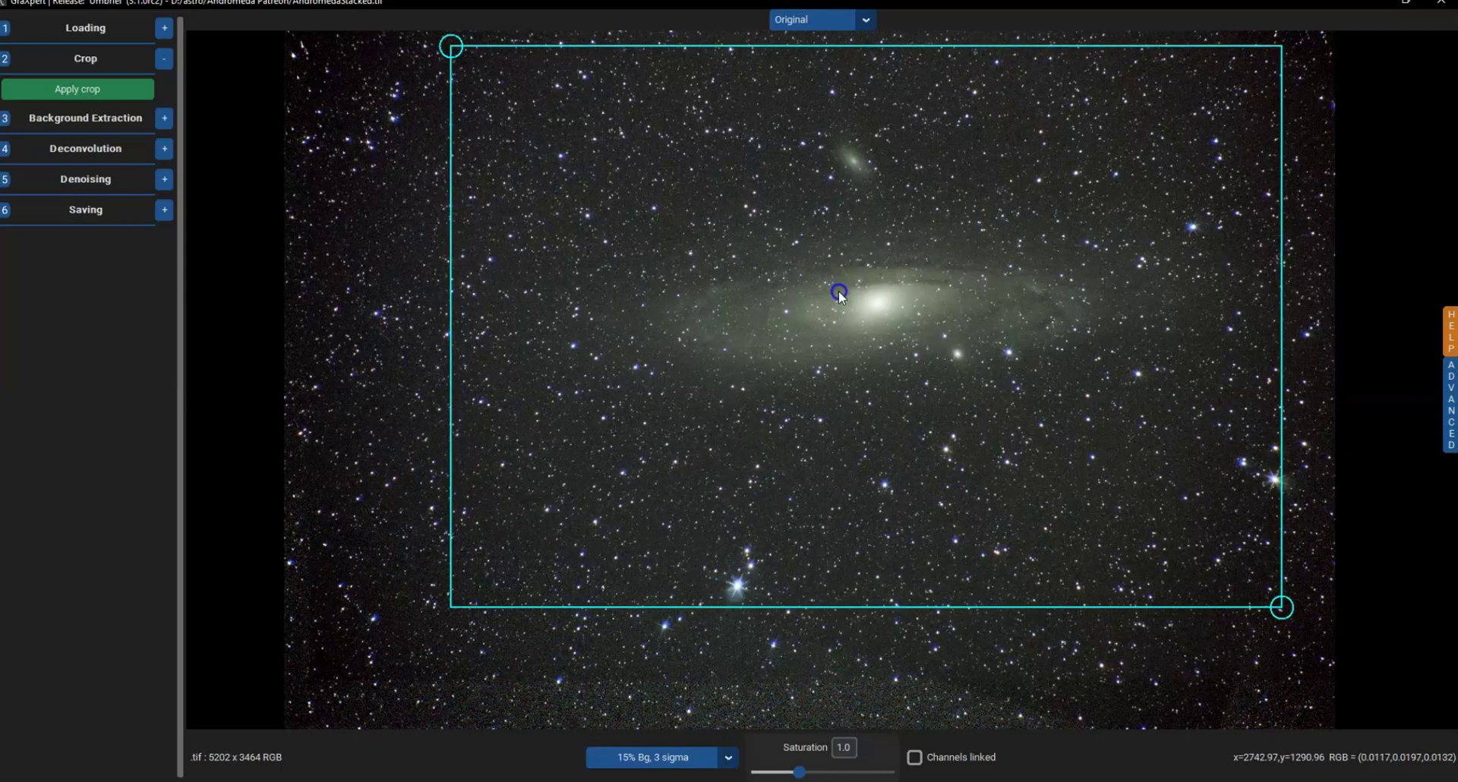
pyautogui.click(82, 90)
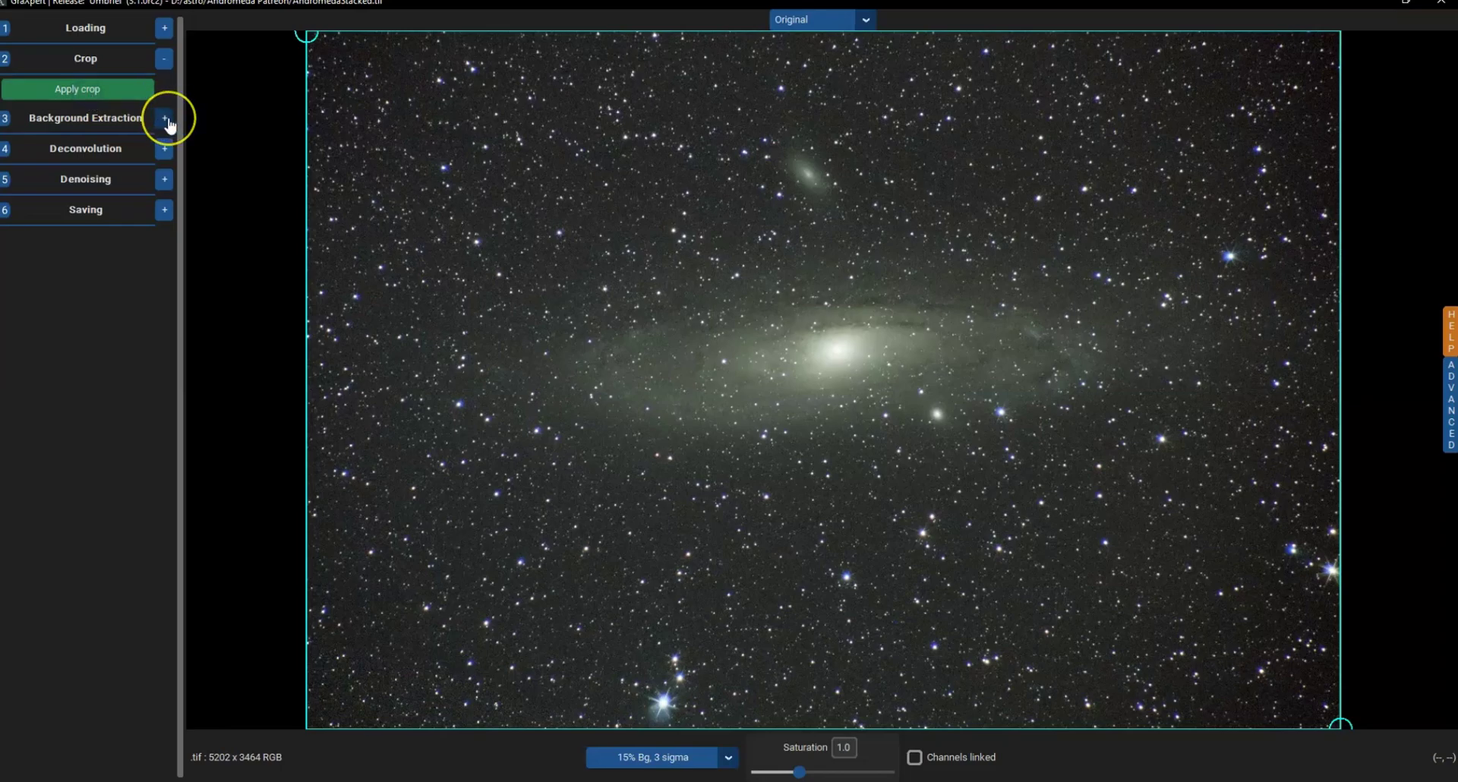
# Remove the background gradient with AI extraction at smoothing 0.6, then show the Deconvolution settings.
pyautogui.click(165, 119)
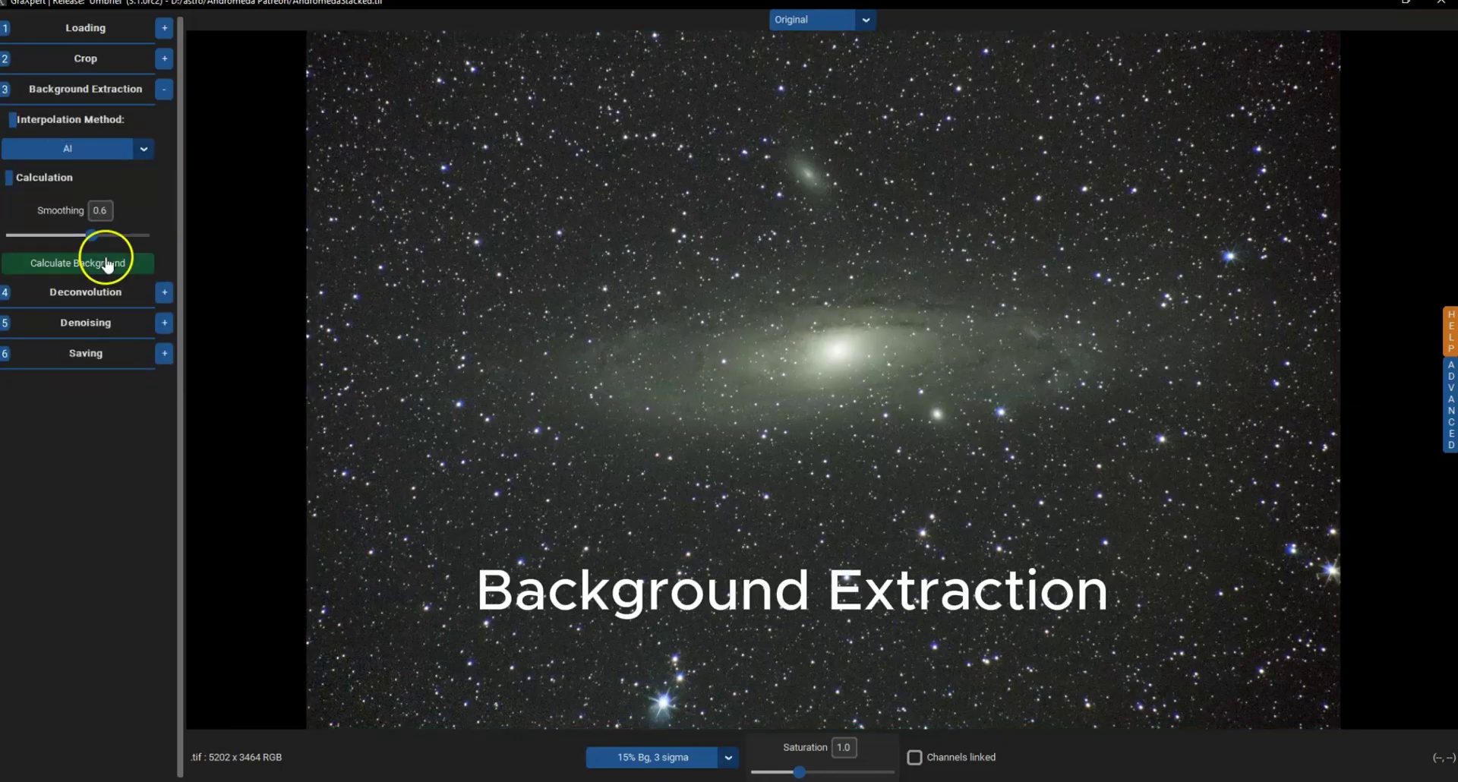
pyautogui.click(107, 263)
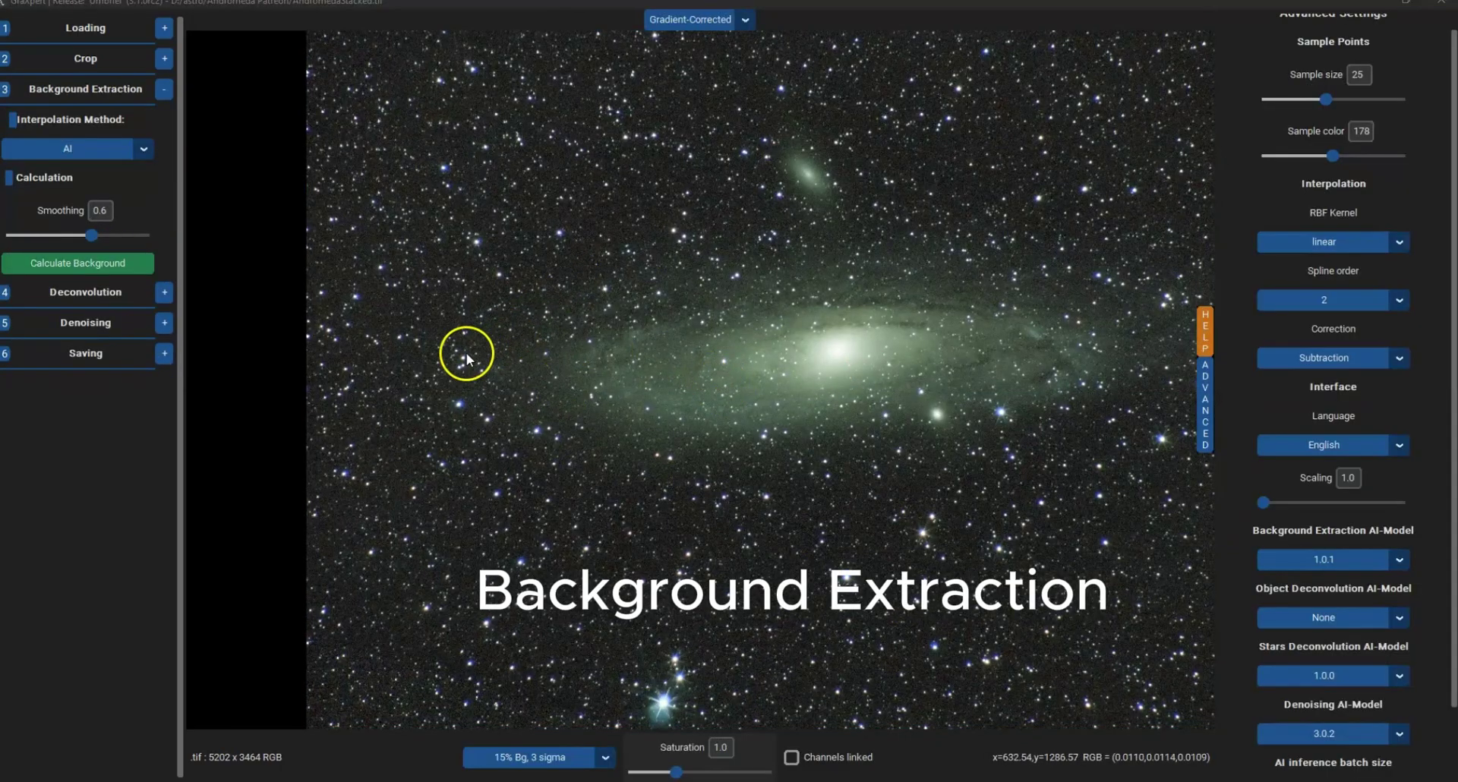
pyautogui.scroll(5, 752, 403)
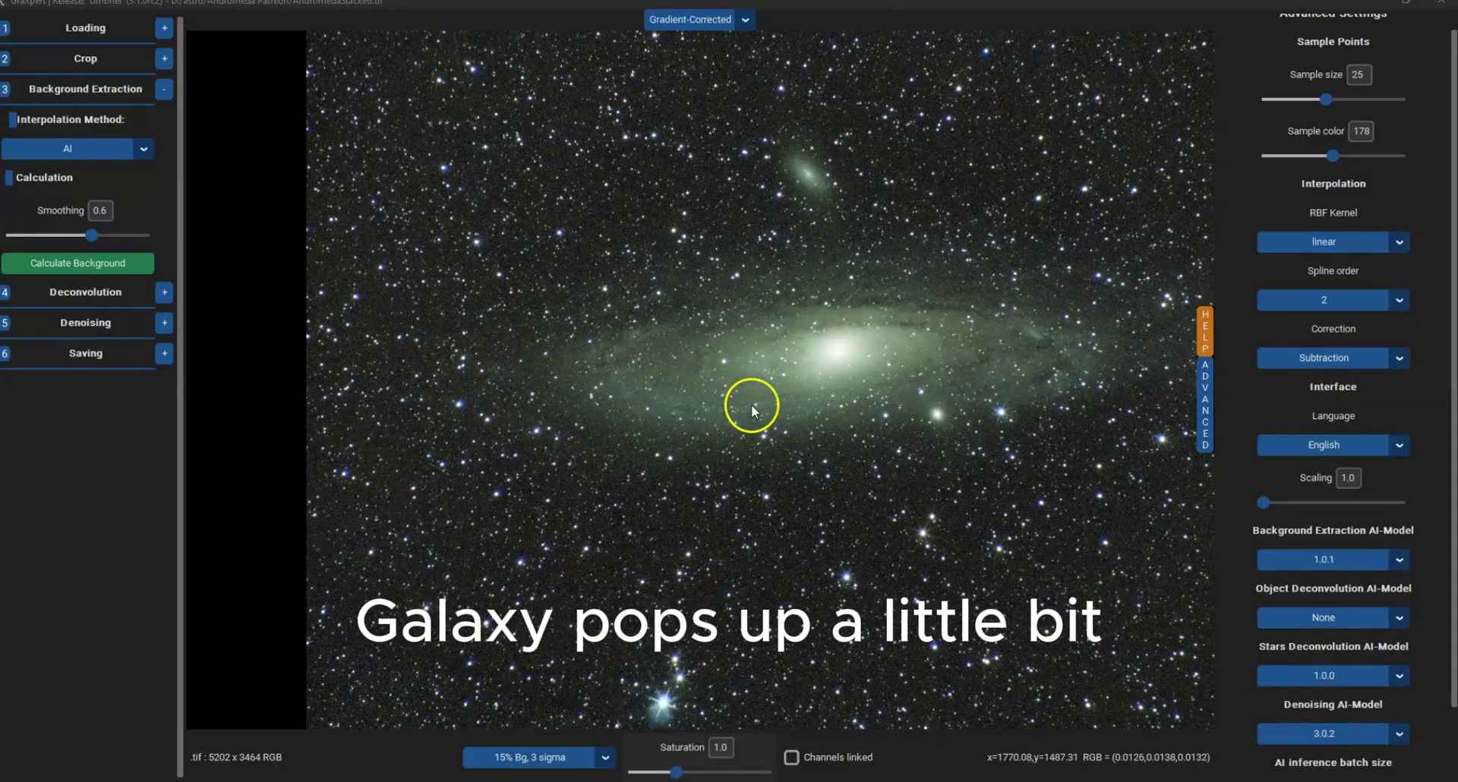
pyautogui.scroll(-5, 753, 403)
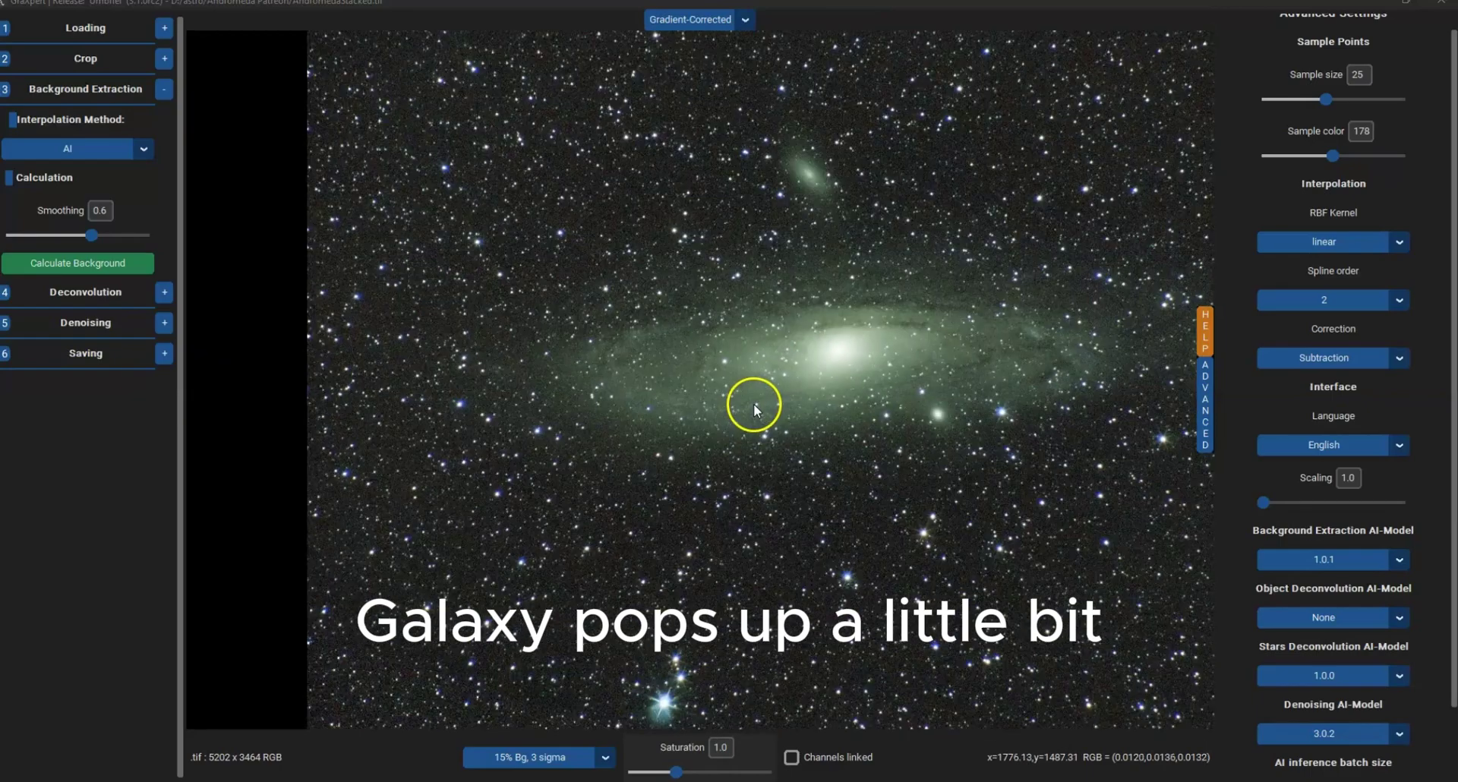
pyautogui.click(164, 297)
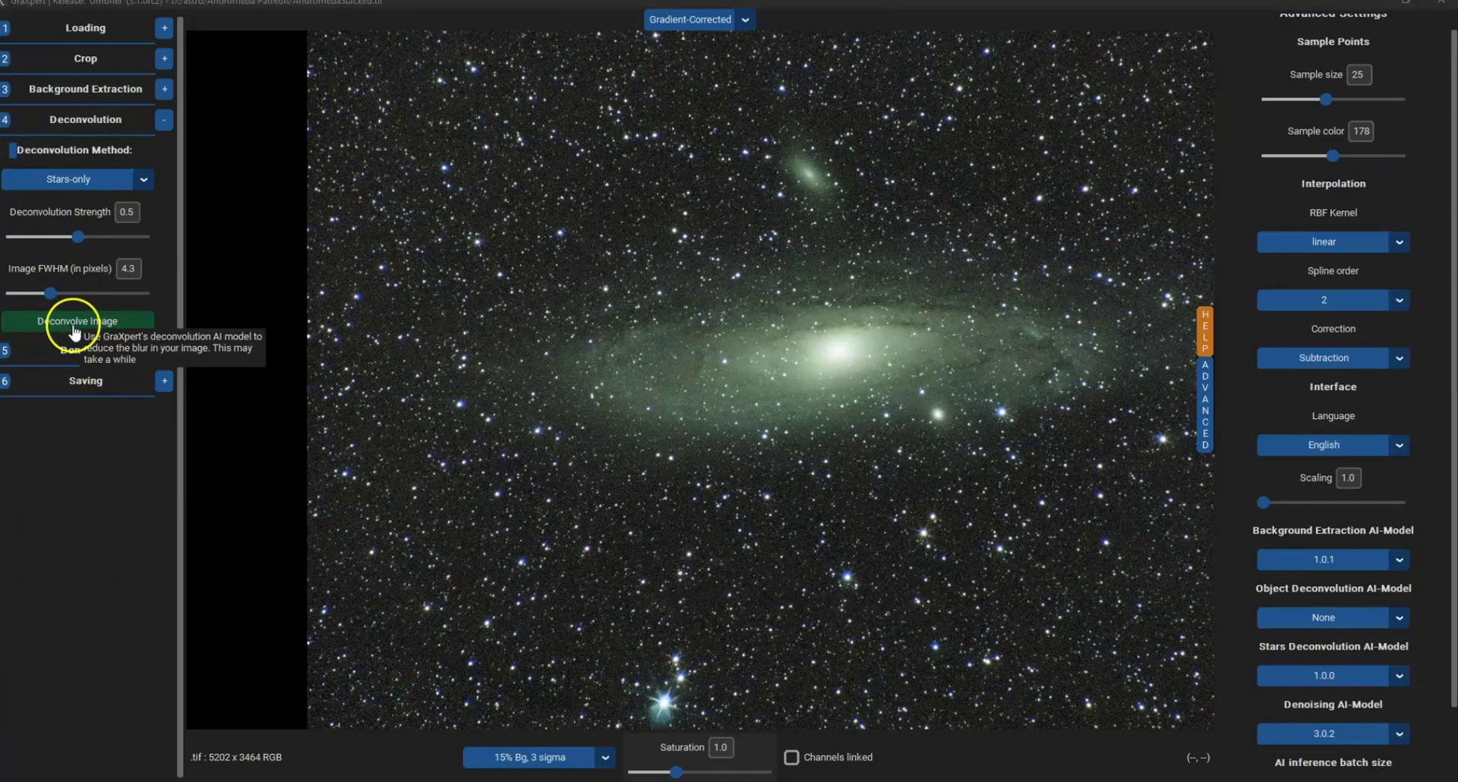
# Deconvolve the stars only, then denoise the Andromeda image at strength 0.7.
pyautogui.click(74, 331)
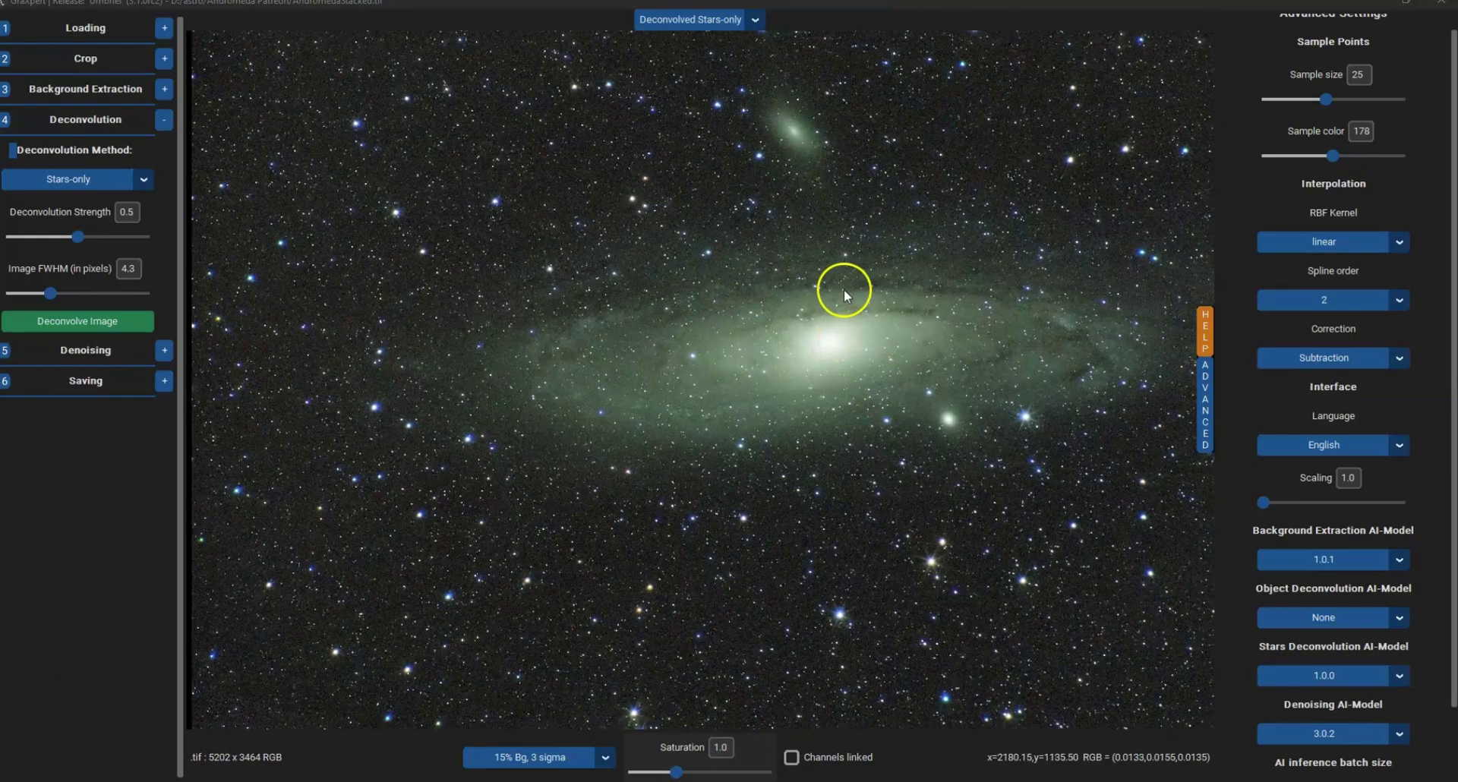
pyautogui.click(164, 350)
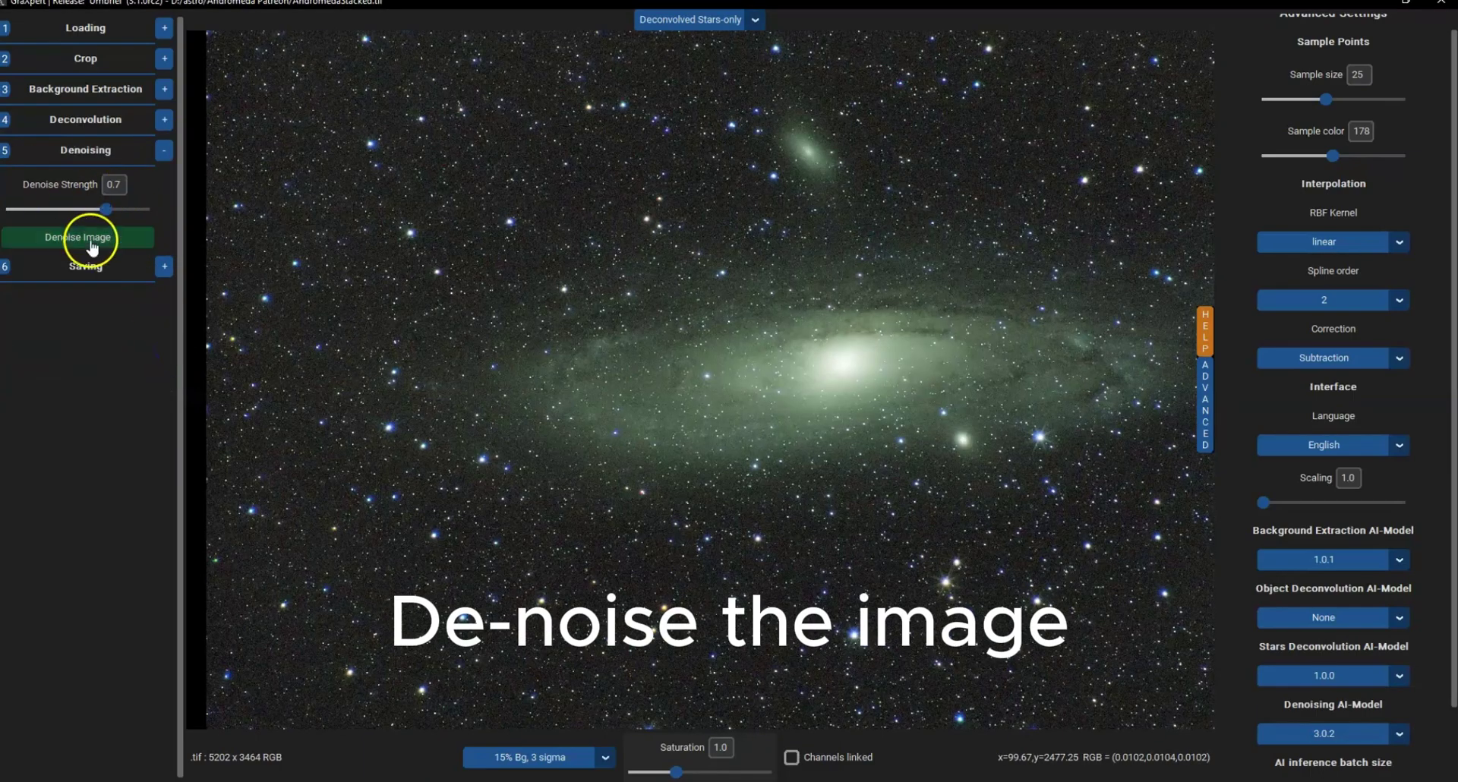
pyautogui.click(99, 245)
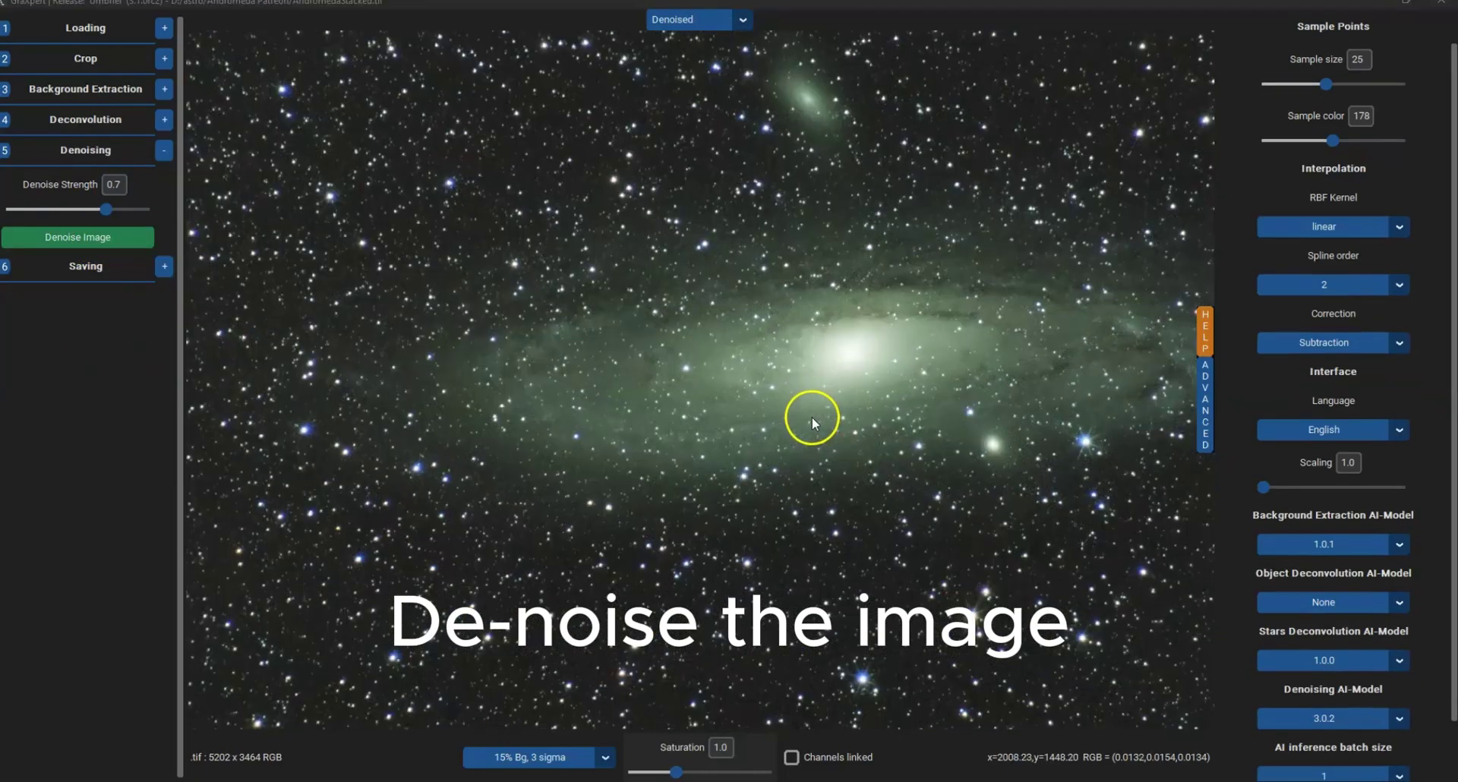
pyautogui.scroll(3, 812, 416)
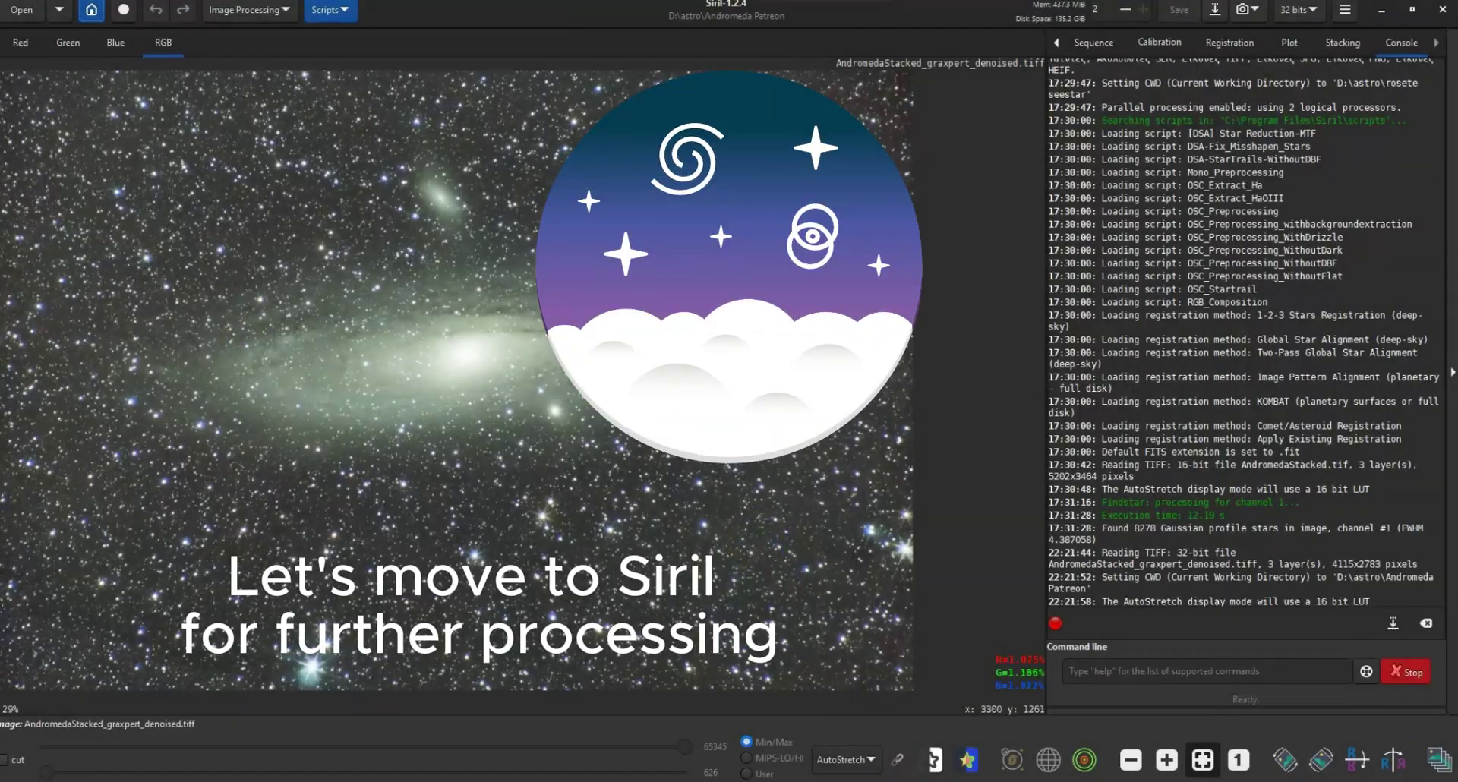
# Open Photometric Color Calibration and look up Andromeda (M 31) as the target.
pyautogui.scroll(2, 762, 365)
pyautogui.scroll(2, 762, 365)
pyautogui.scroll(-4, 435, 185)
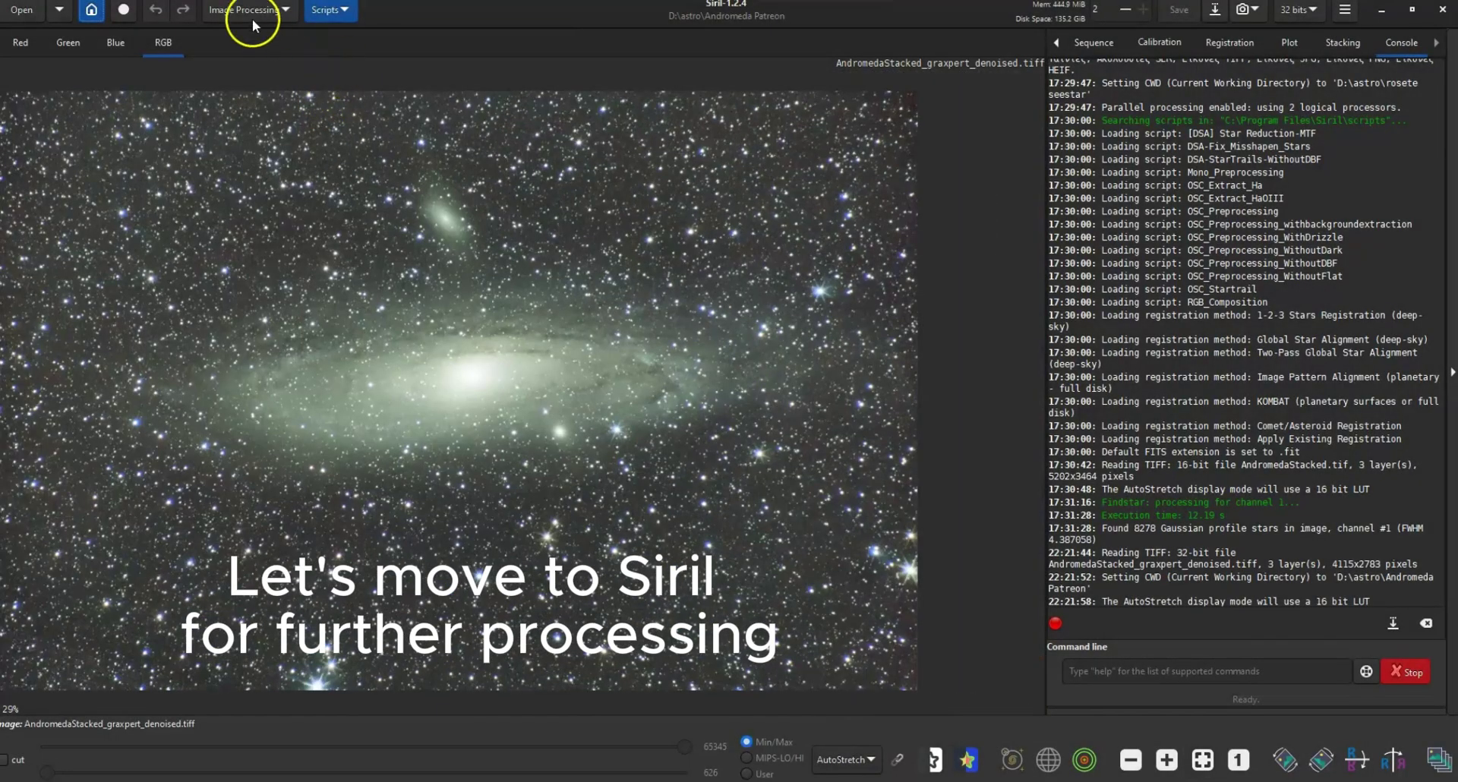
pyautogui.click(250, 10)
pyautogui.click(280, 126)
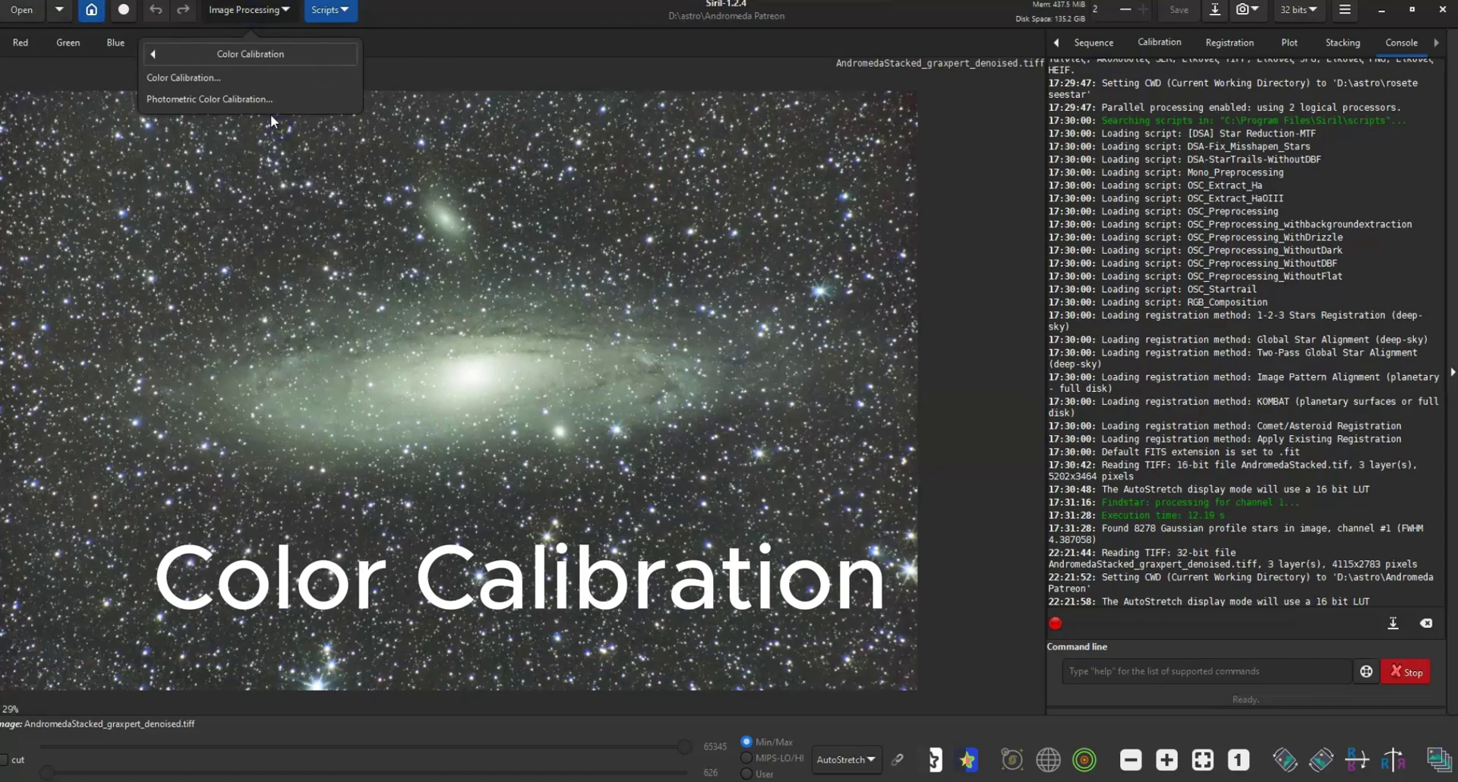
pyautogui.click(209, 99)
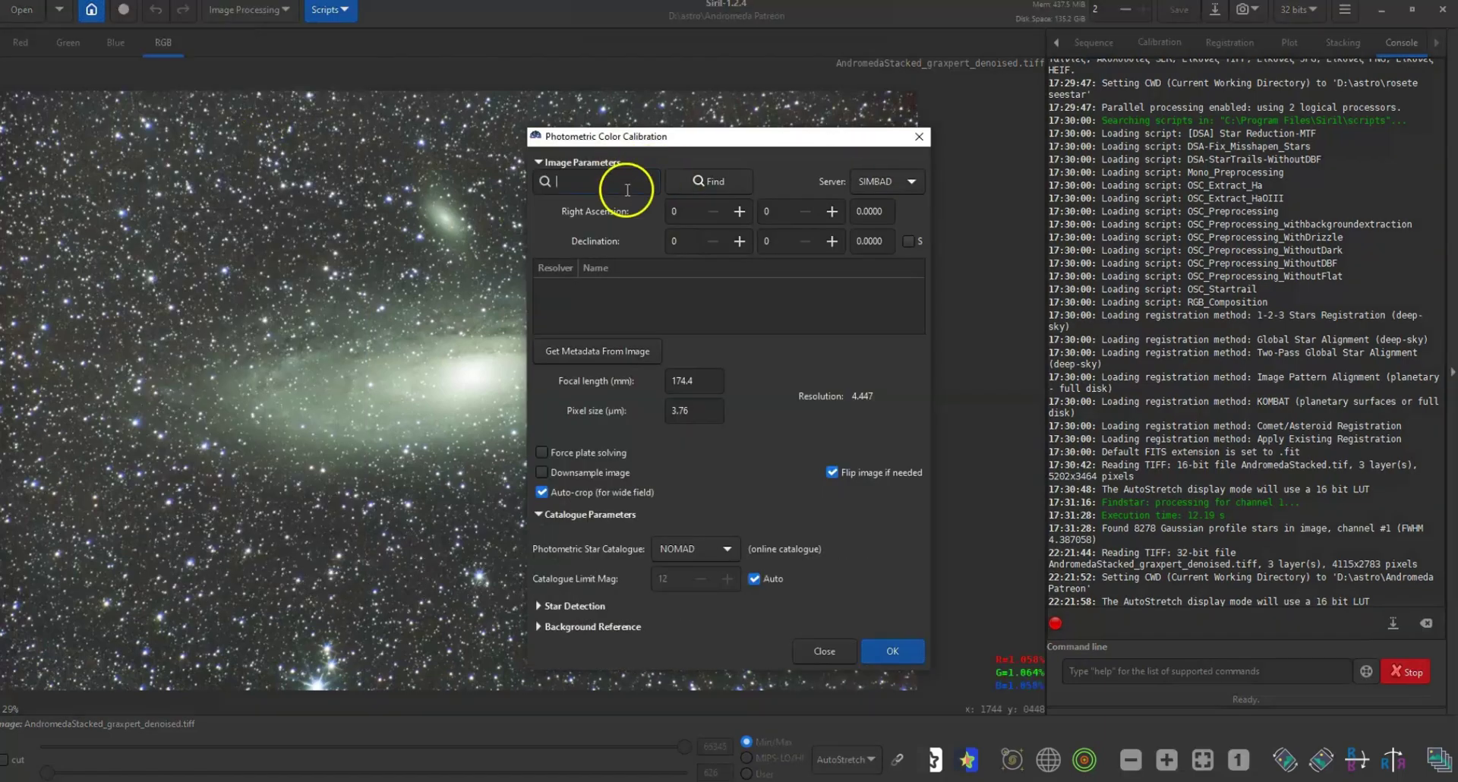
pyautogui.write('andromeda')
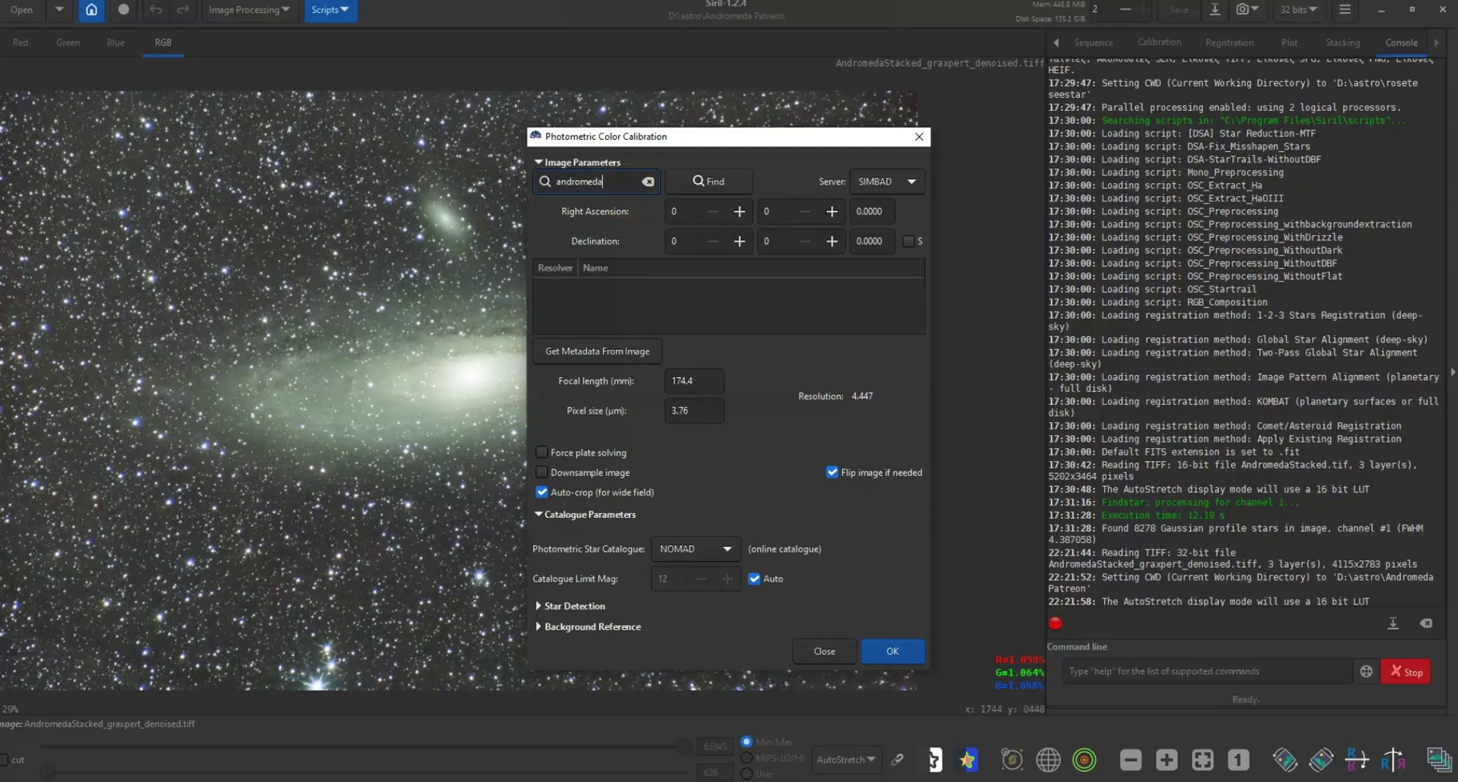
pyautogui.press('Return')
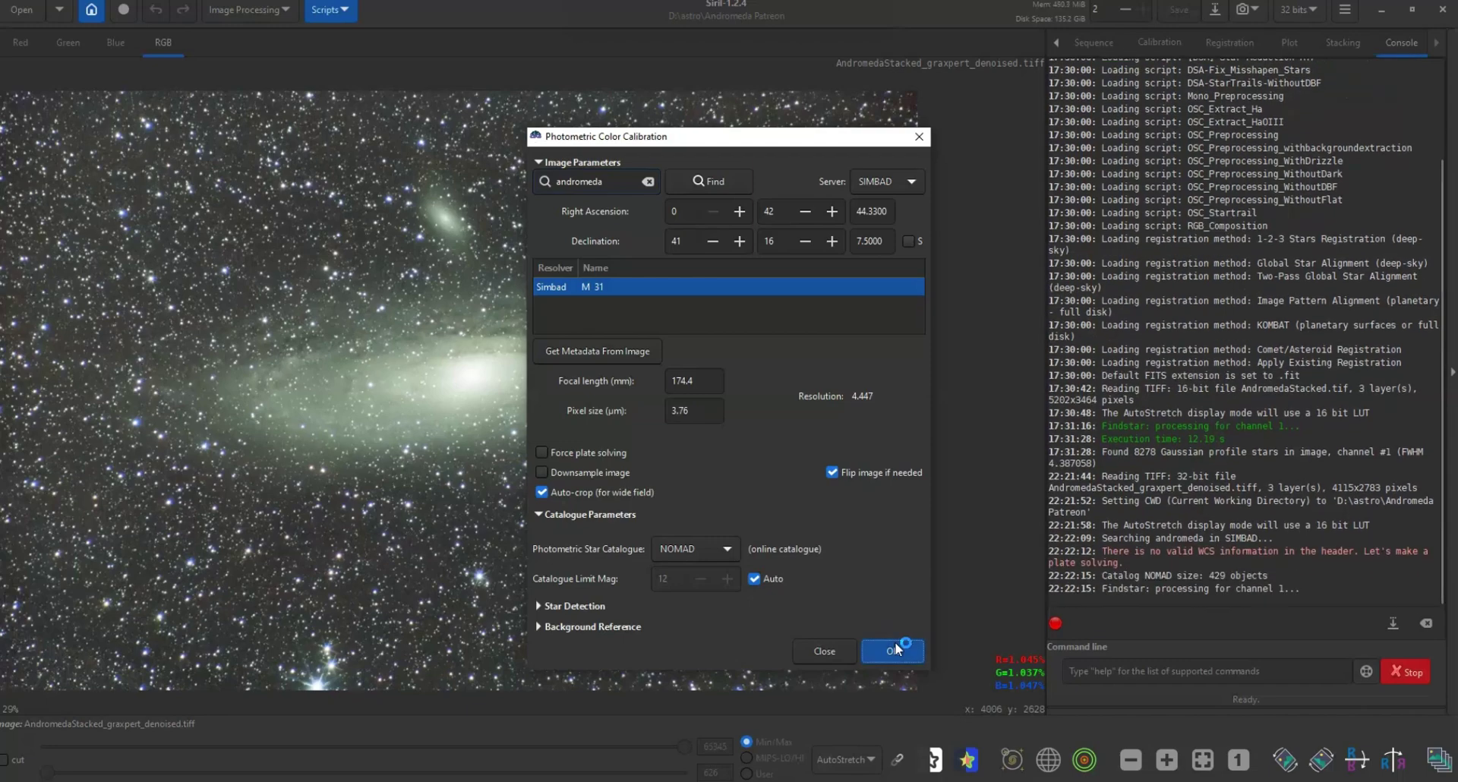
# Set focal length 400, run the calibration, and overlay catalogue labels like M110 and M32.
pyautogui.click(753, 461)
pyautogui.doubleClick(693, 382)
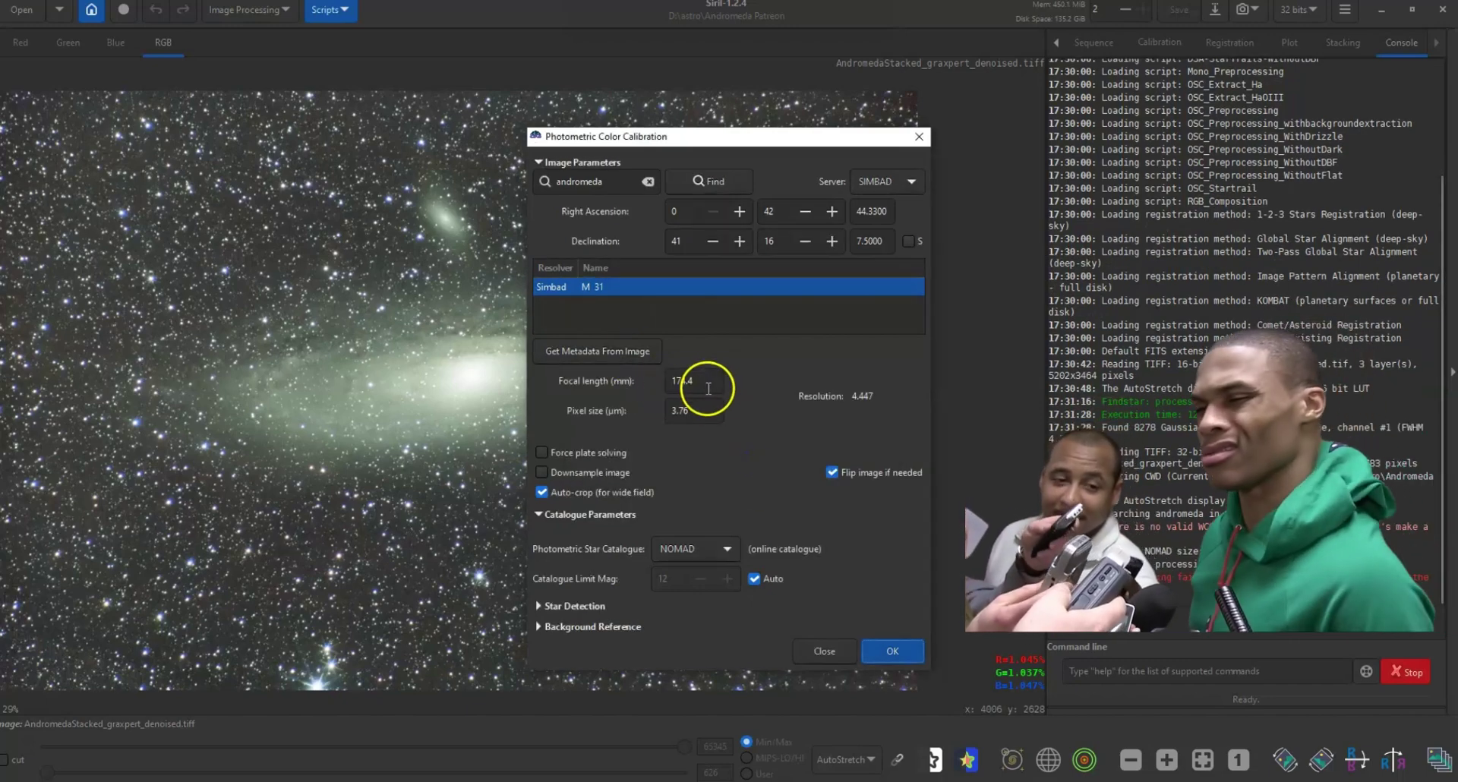
pyautogui.write('400')
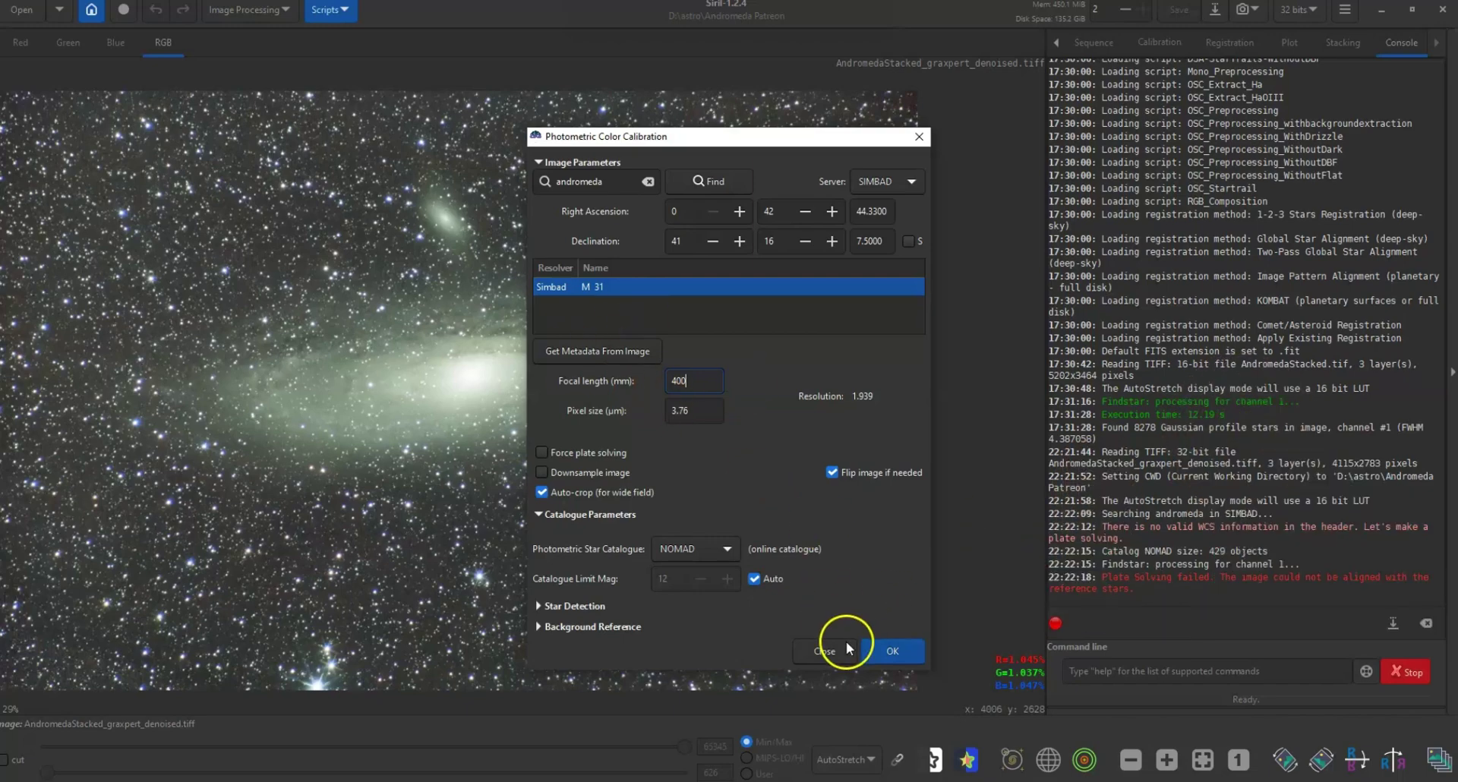
pyautogui.click(879, 646)
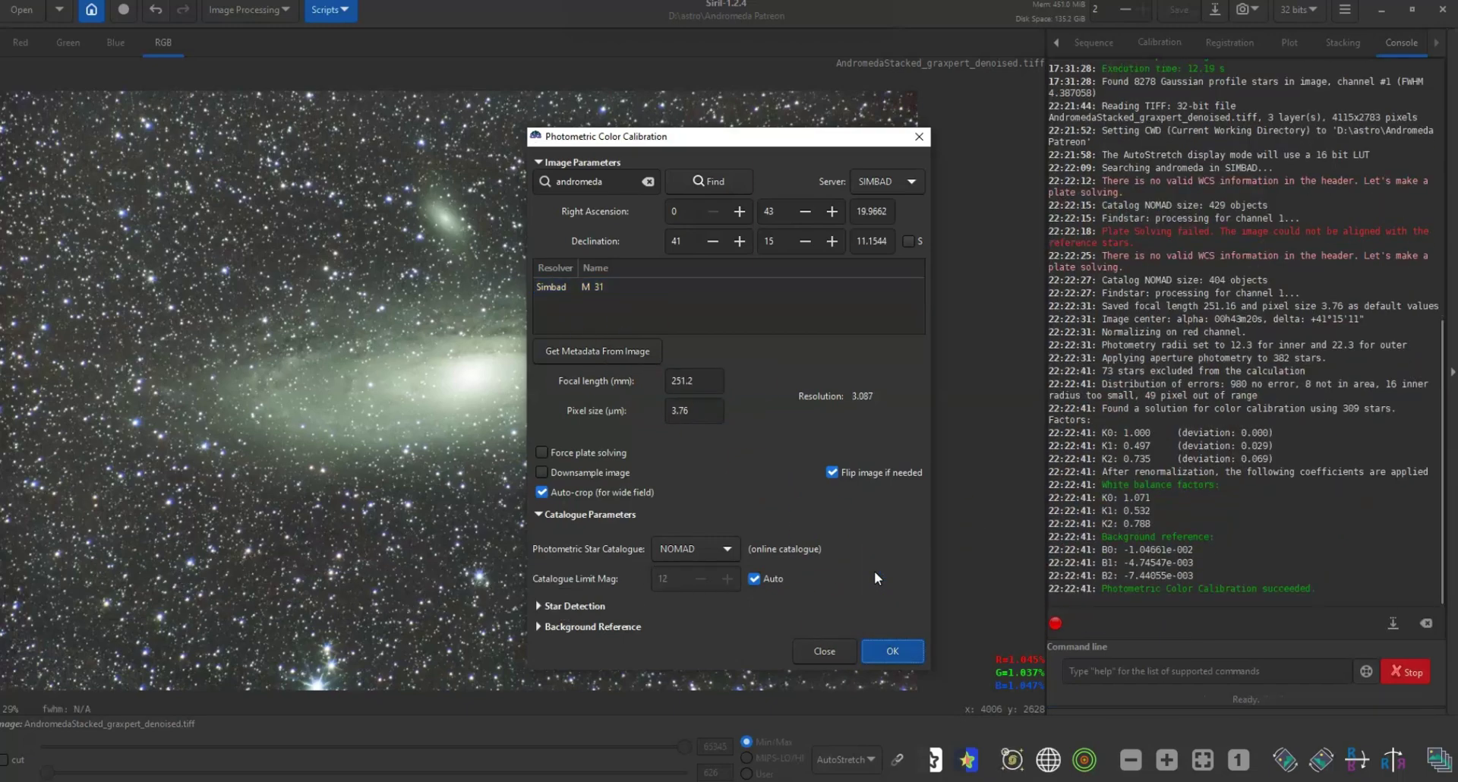
pyautogui.click(1023, 763)
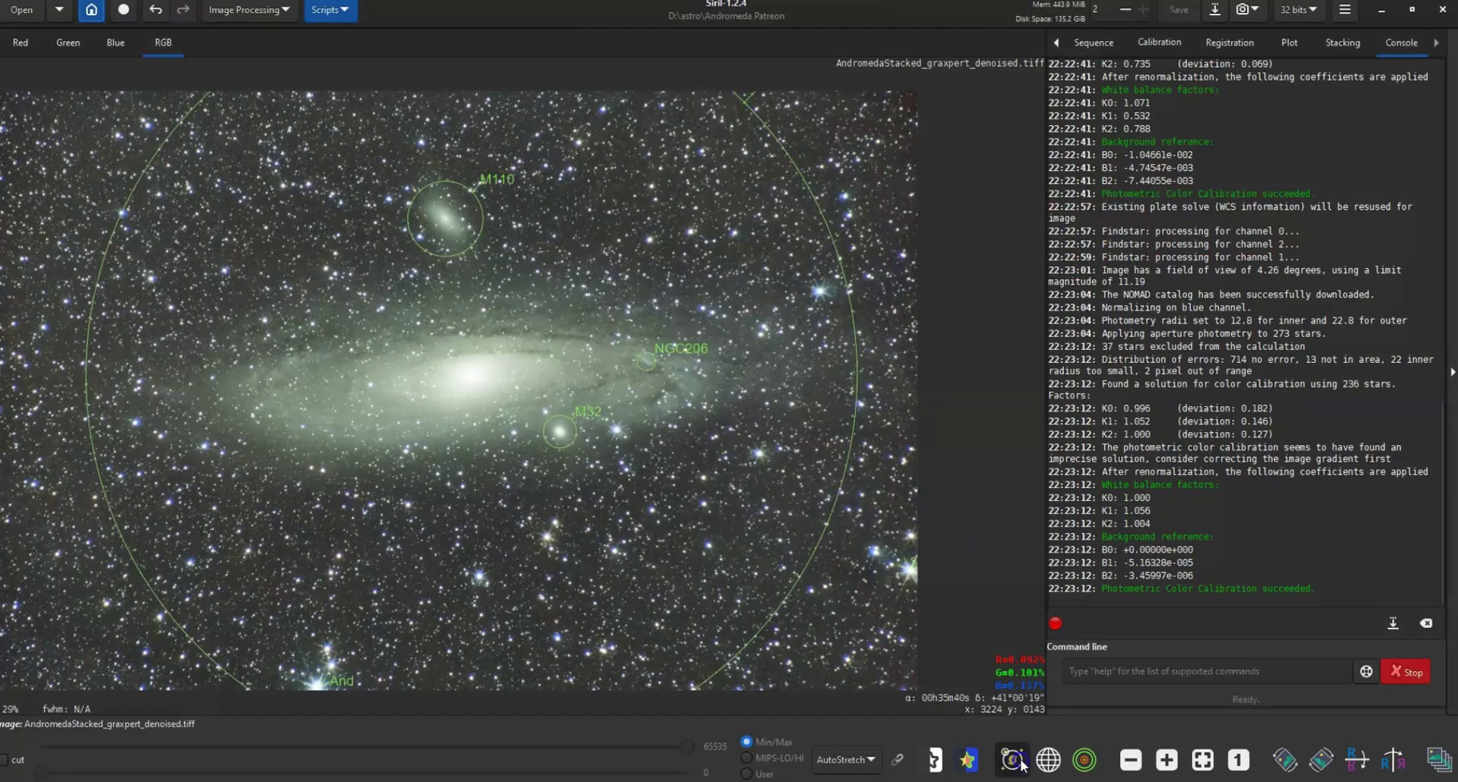
# Hide the labels and apply Average Neutral SCNR at amount 1.00 with Preserve lightness.
pyautogui.click(1024, 763)
pyautogui.click(277, 10)
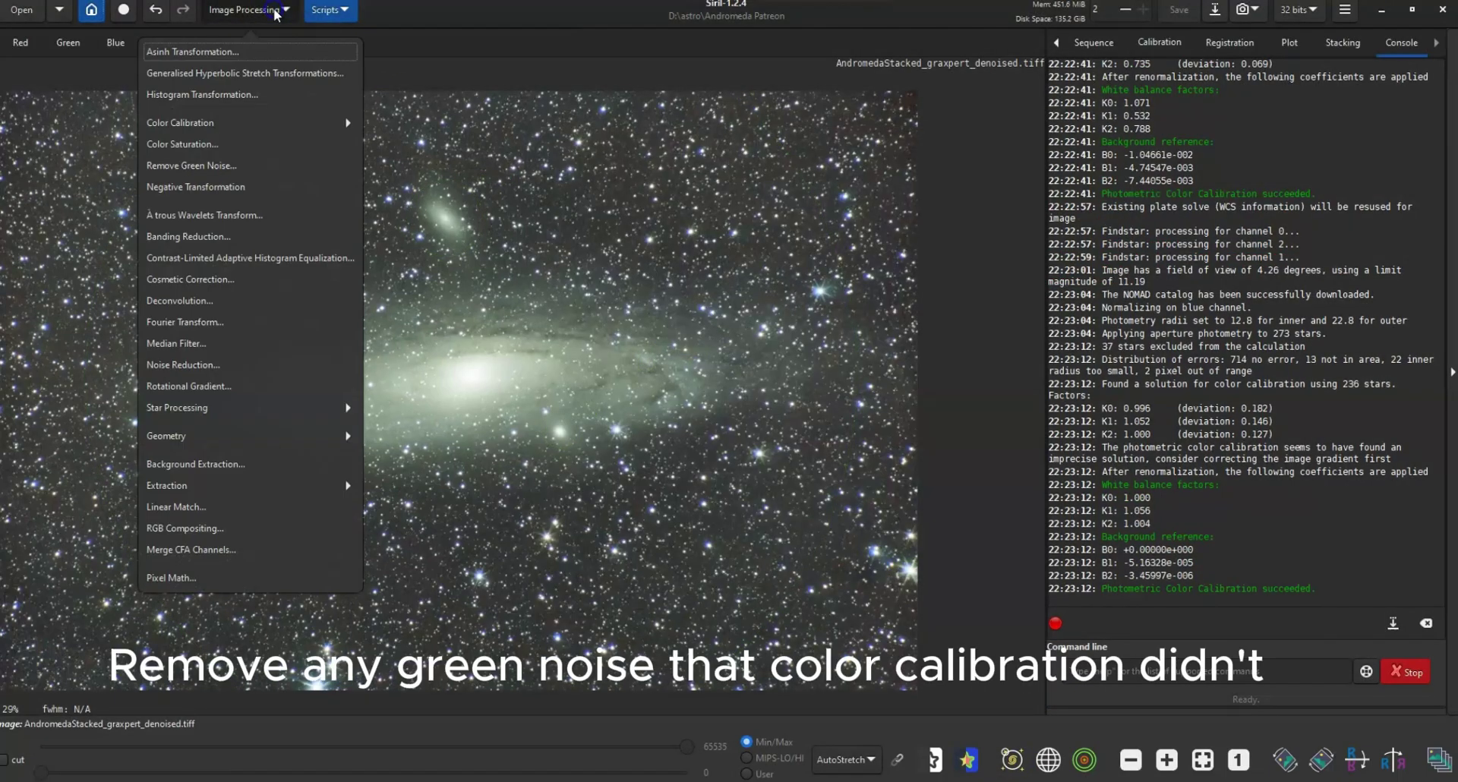
pyautogui.click(279, 172)
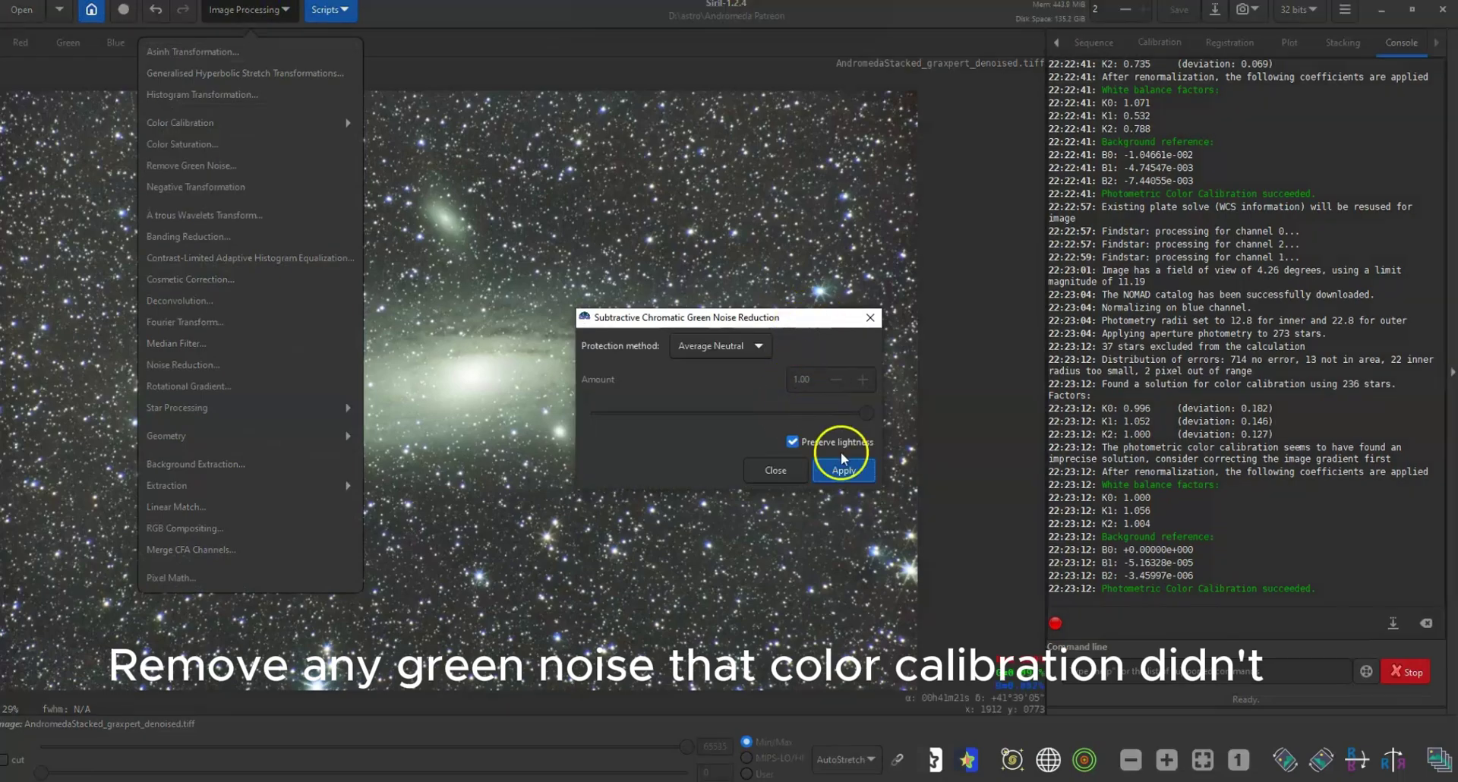
pyautogui.click(842, 472)
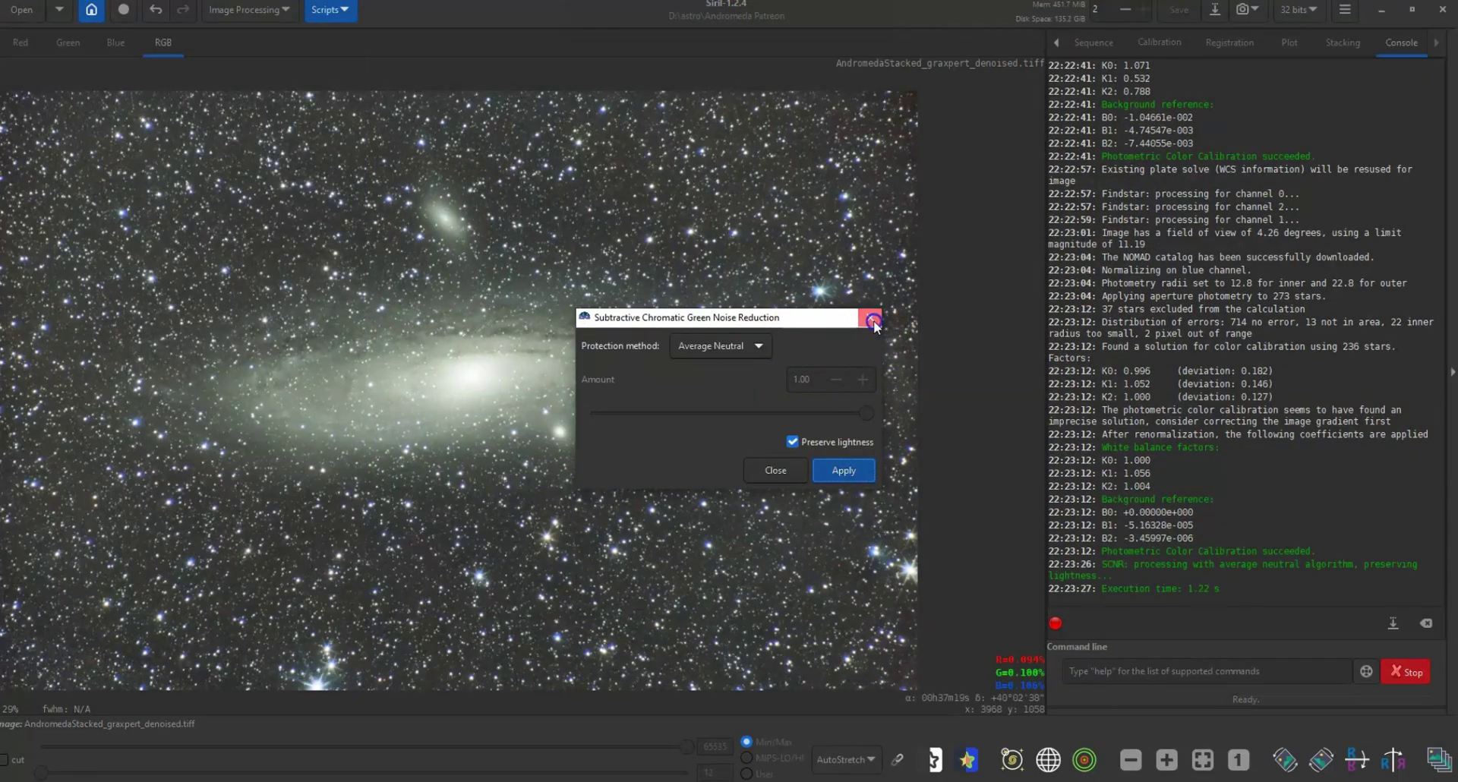
pyautogui.click(870, 318)
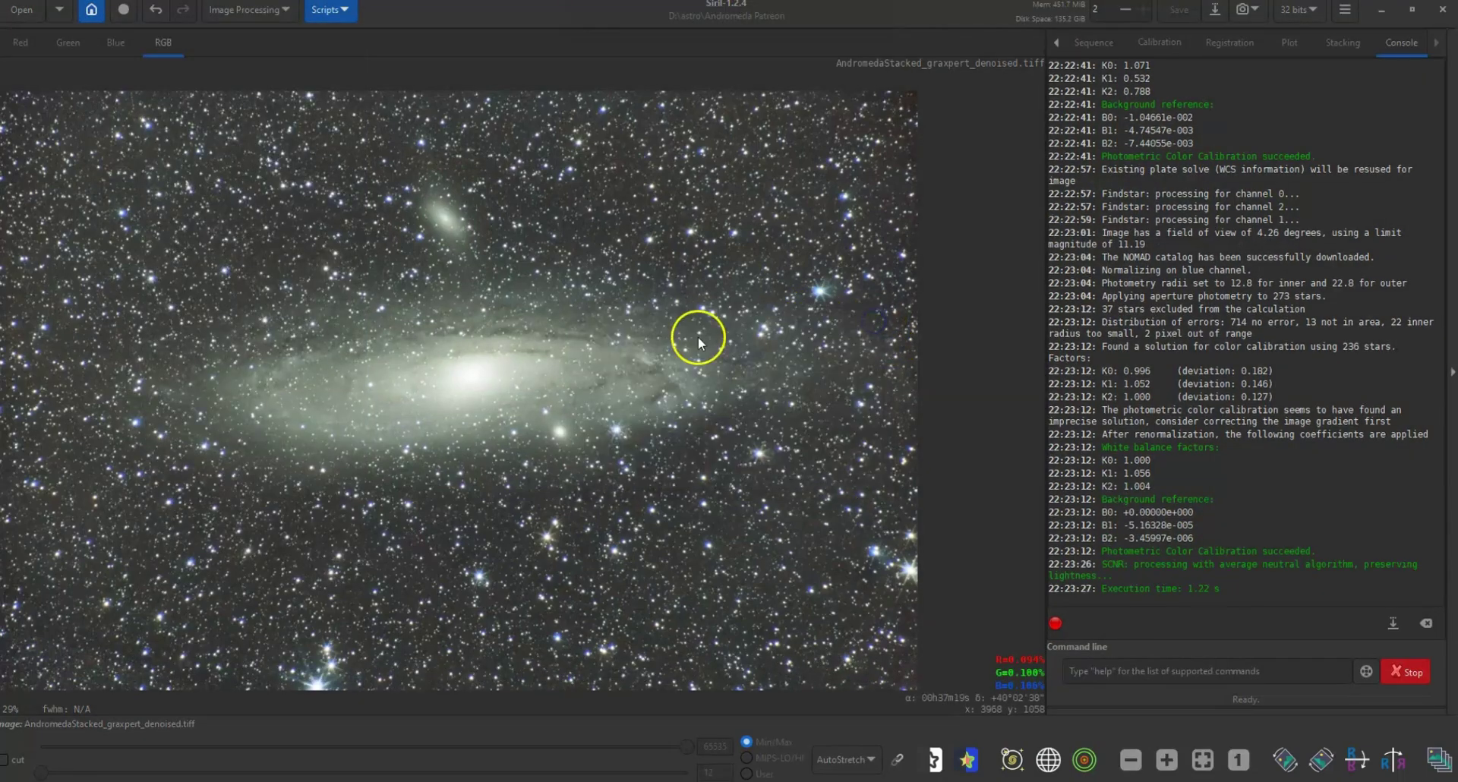
# Run StarNet Star Removal with Generate star mask ticked to produce the starless image.
pyautogui.click(287, 10)
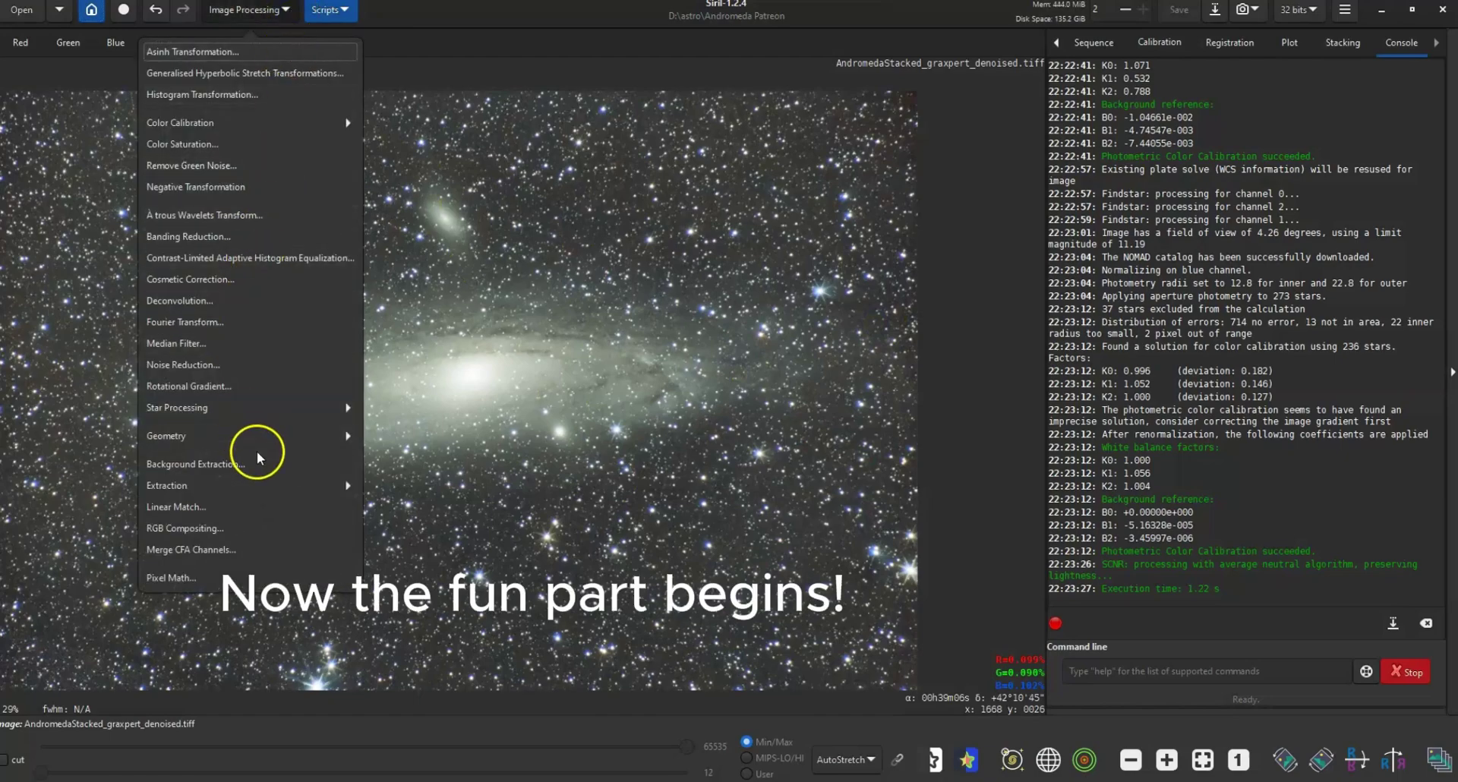
pyautogui.click(245, 408)
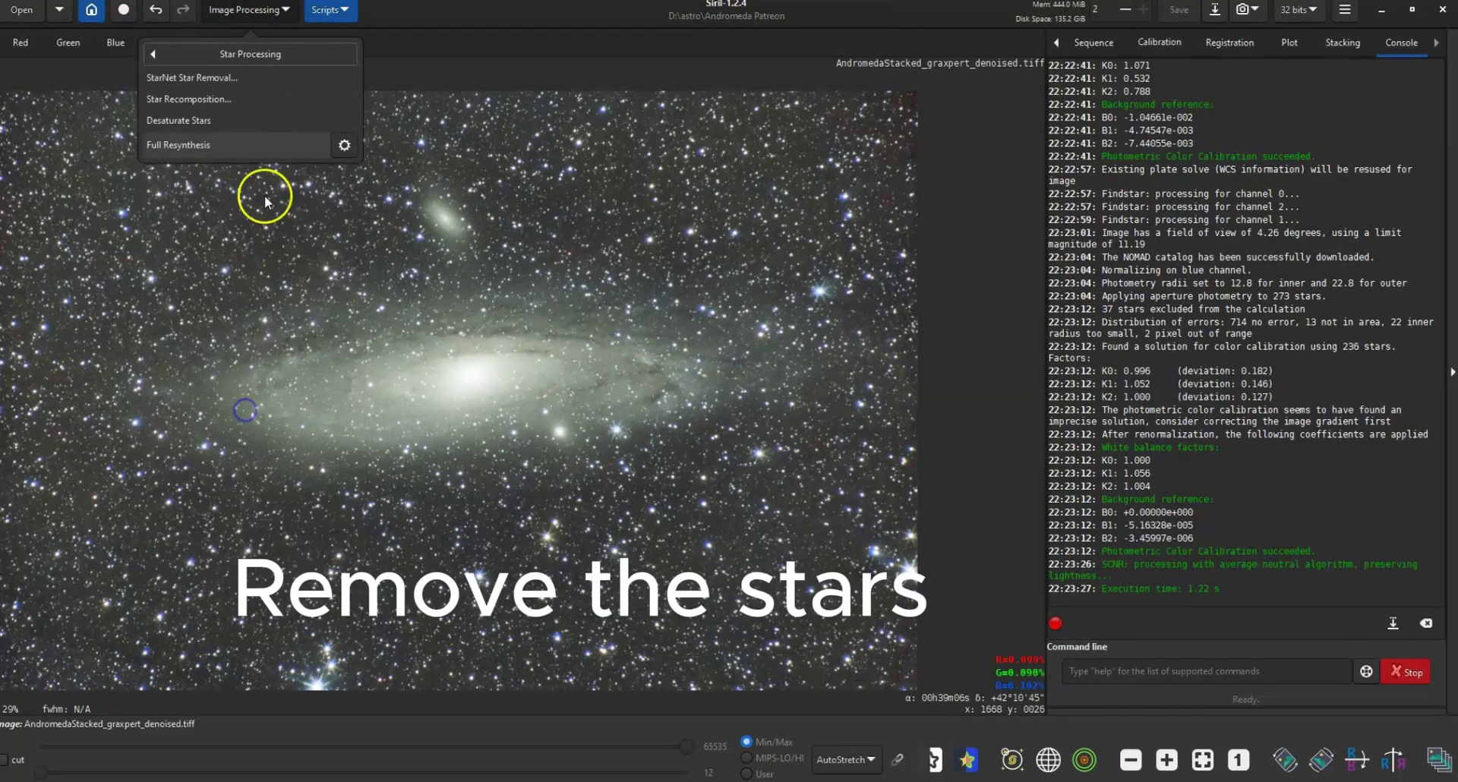
pyautogui.click(201, 77)
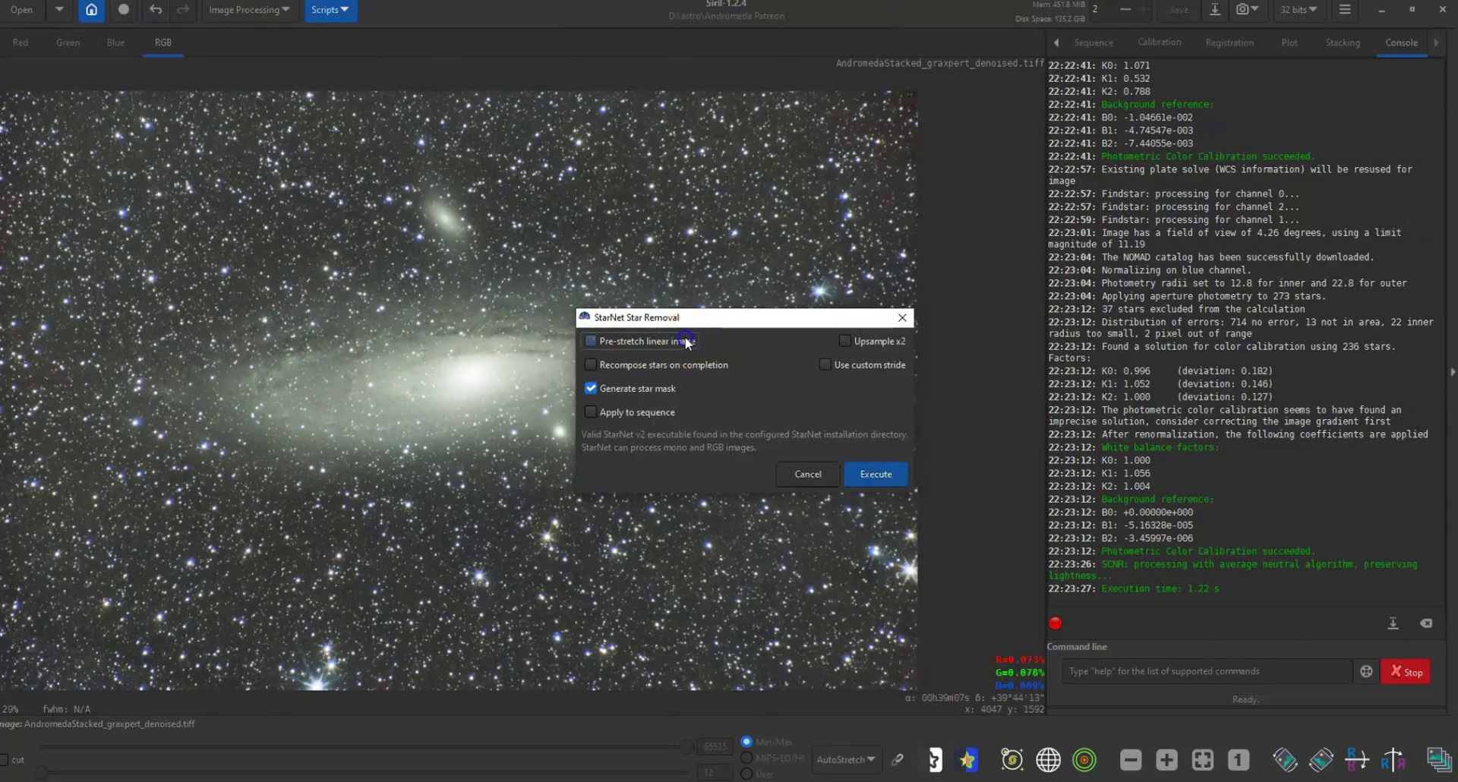
pyautogui.click(877, 474)
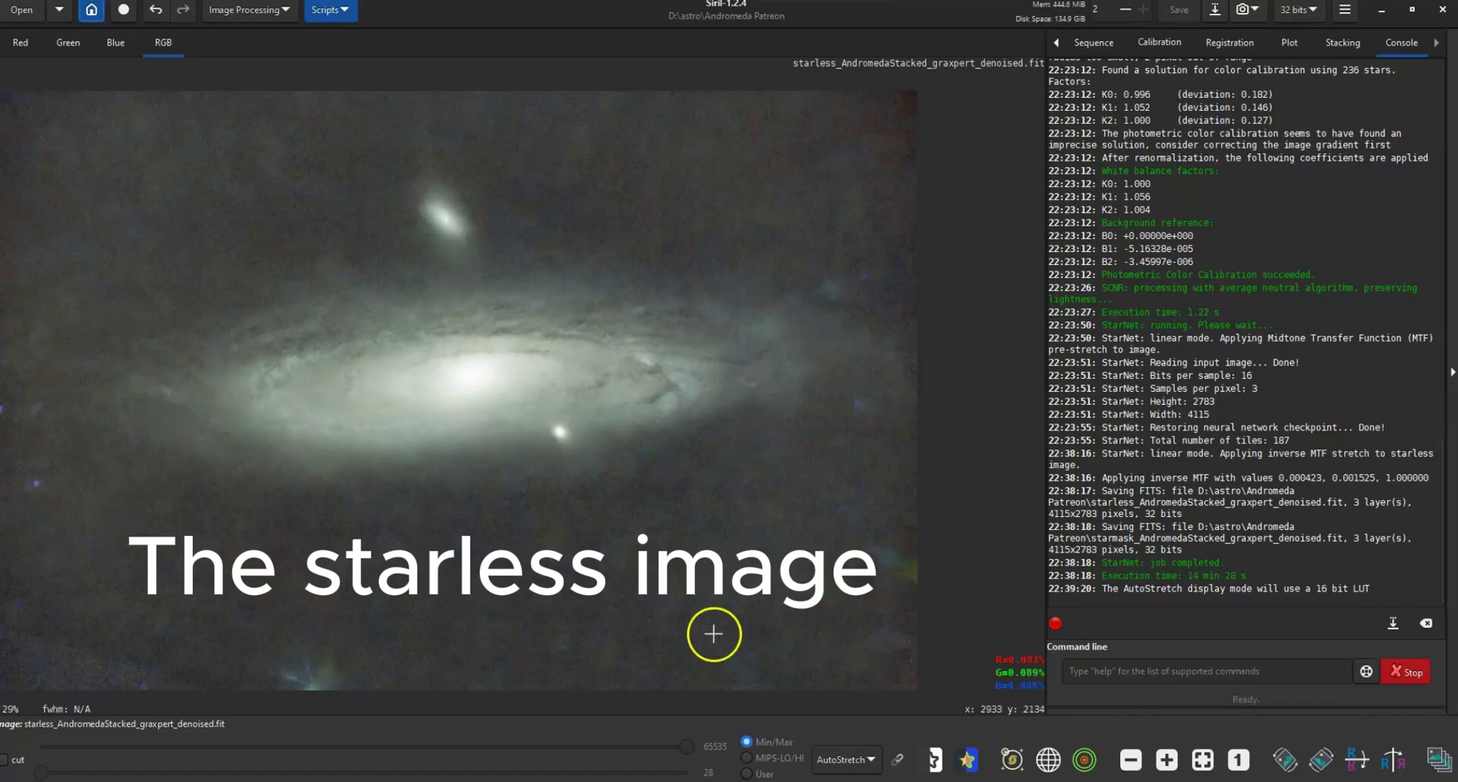
# Switch the display to Linear and set Generalised Hyperbolic Stretch to Modified arcsinh.
pyautogui.click(866, 757)
pyautogui.click(850, 598)
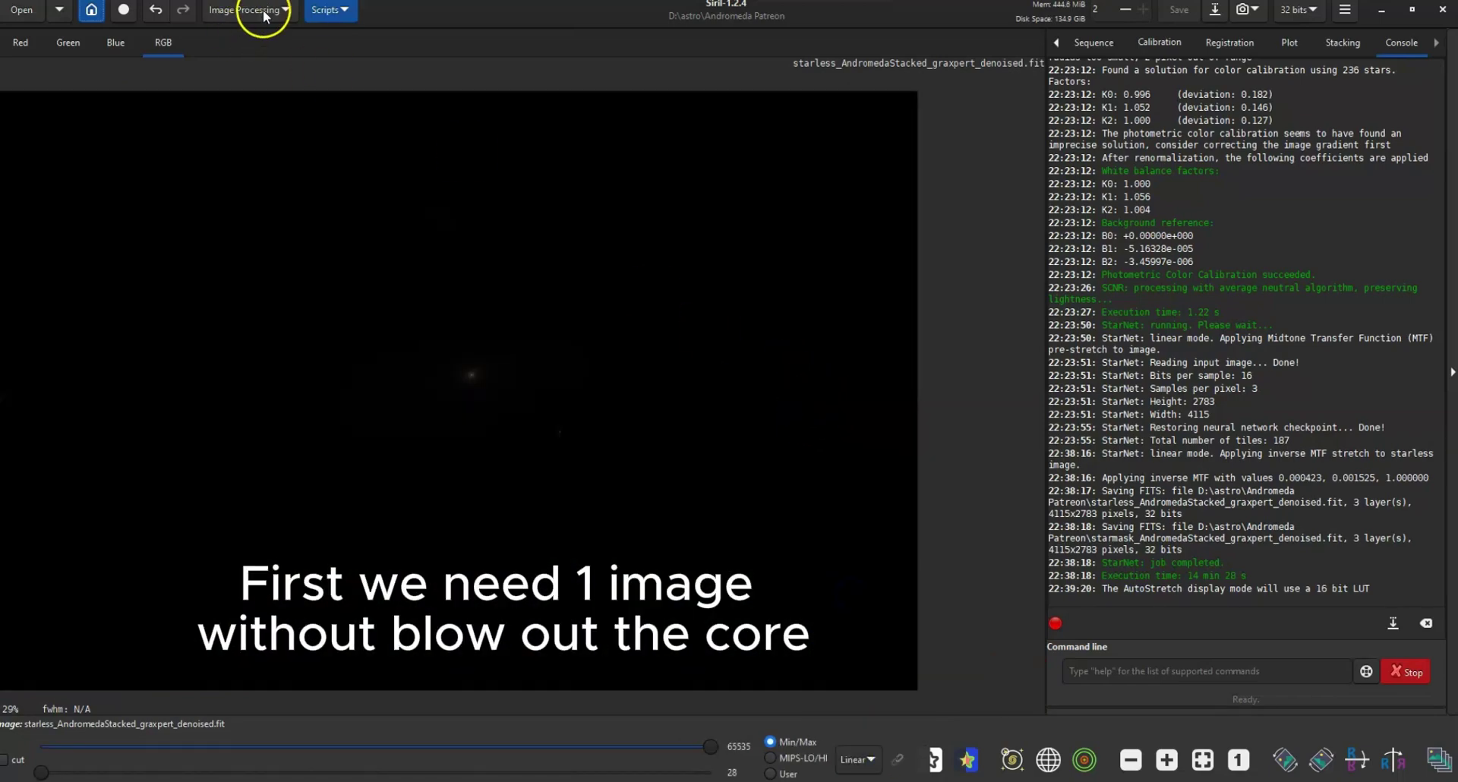
pyautogui.click(262, 10)
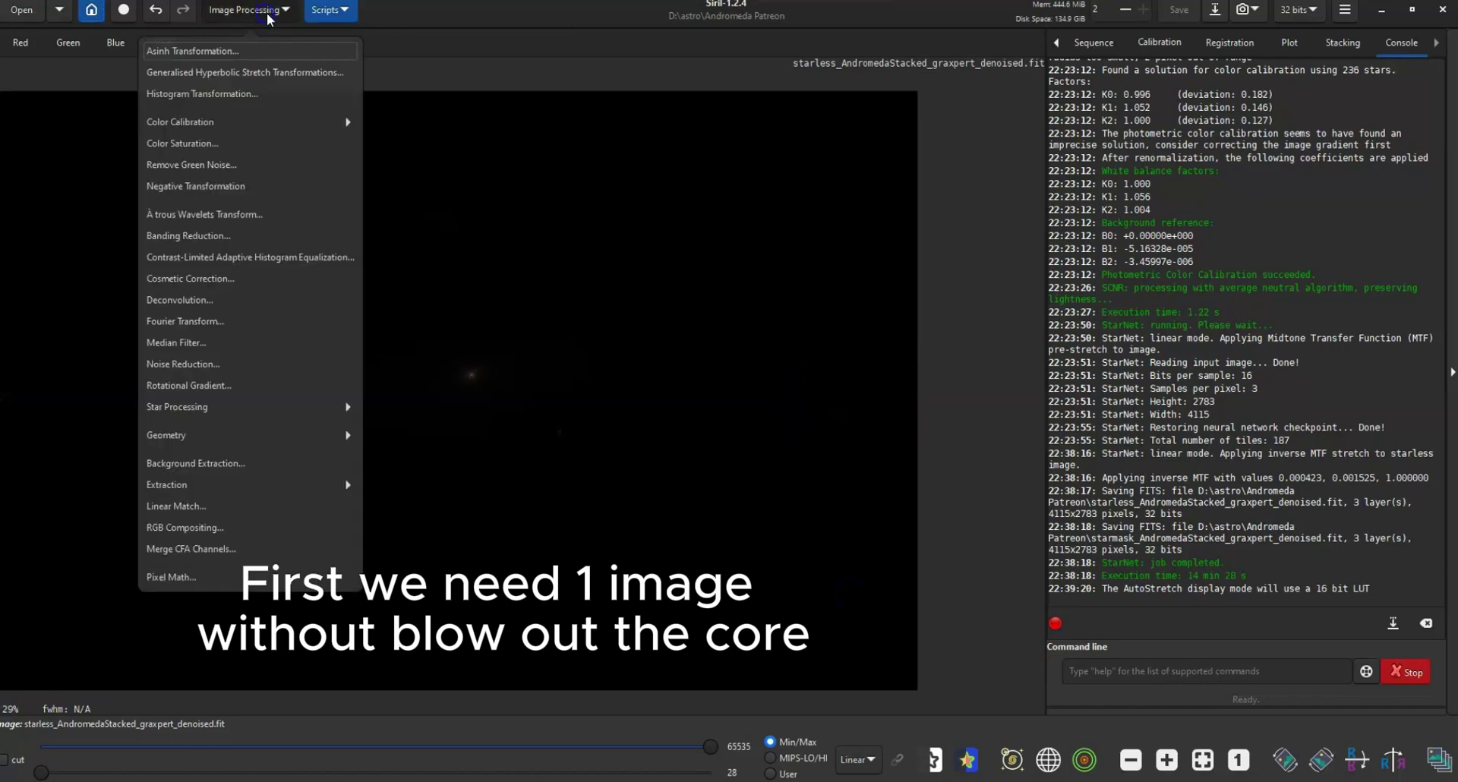
pyautogui.click(299, 72)
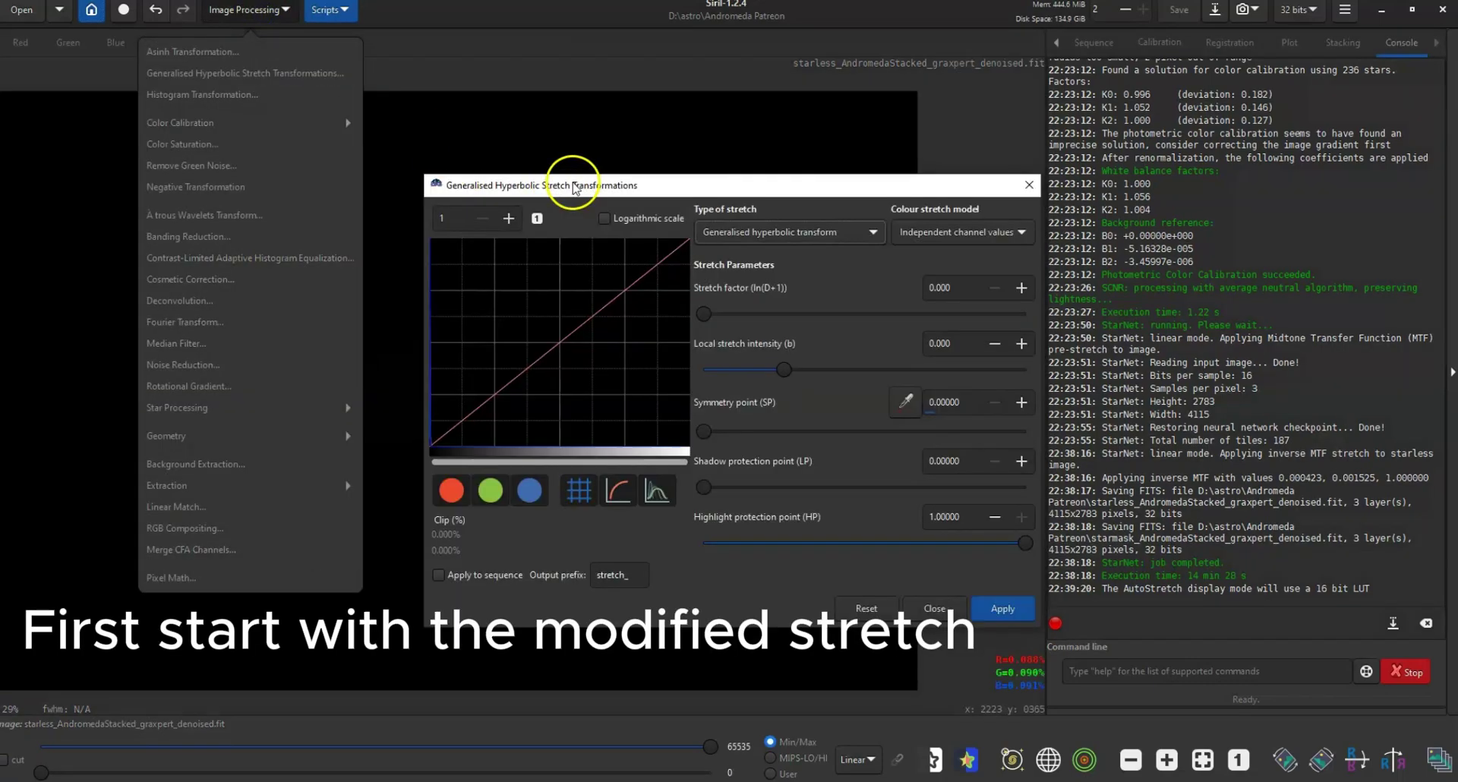
pyautogui.moveTo(572, 187); pyautogui.dragTo(794, 209)
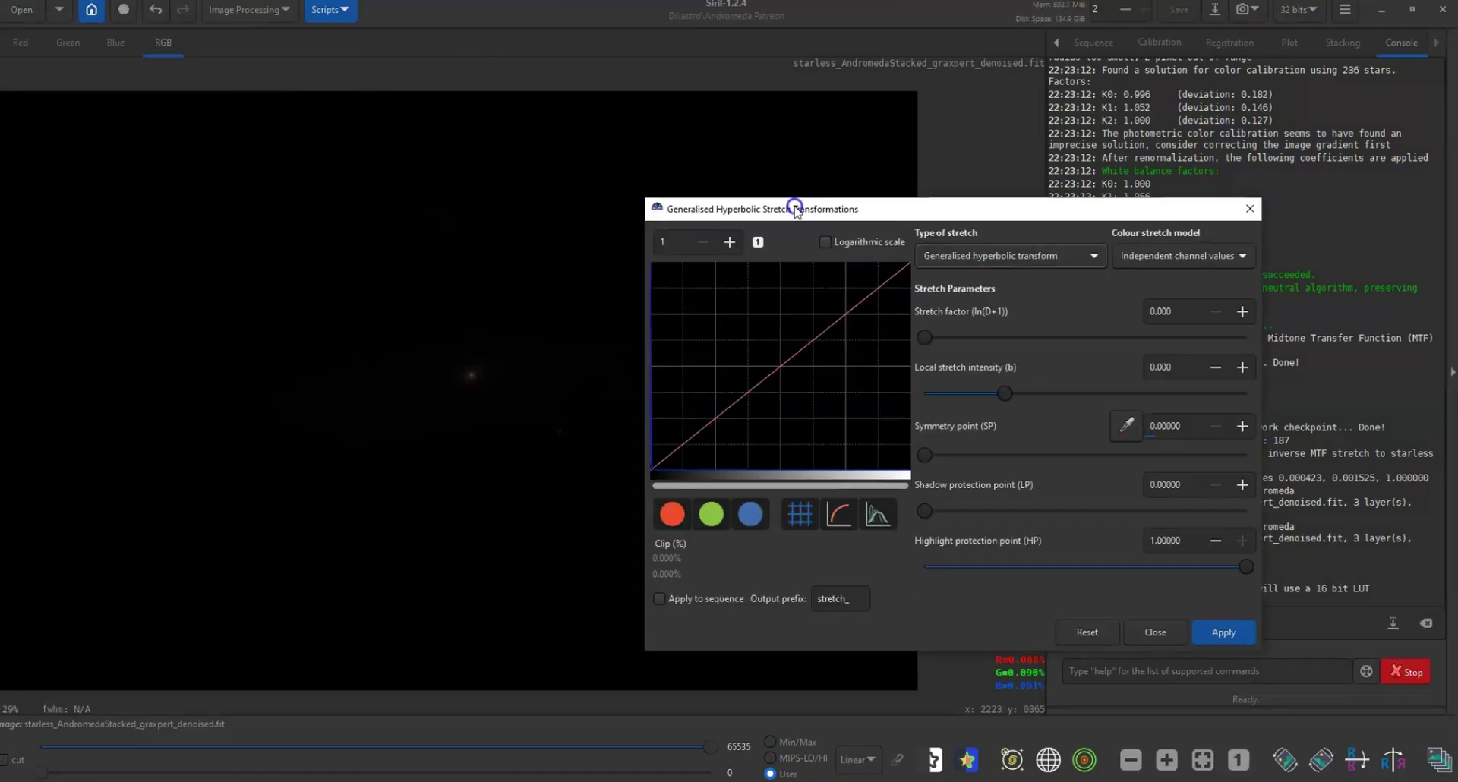
pyautogui.click(978, 258)
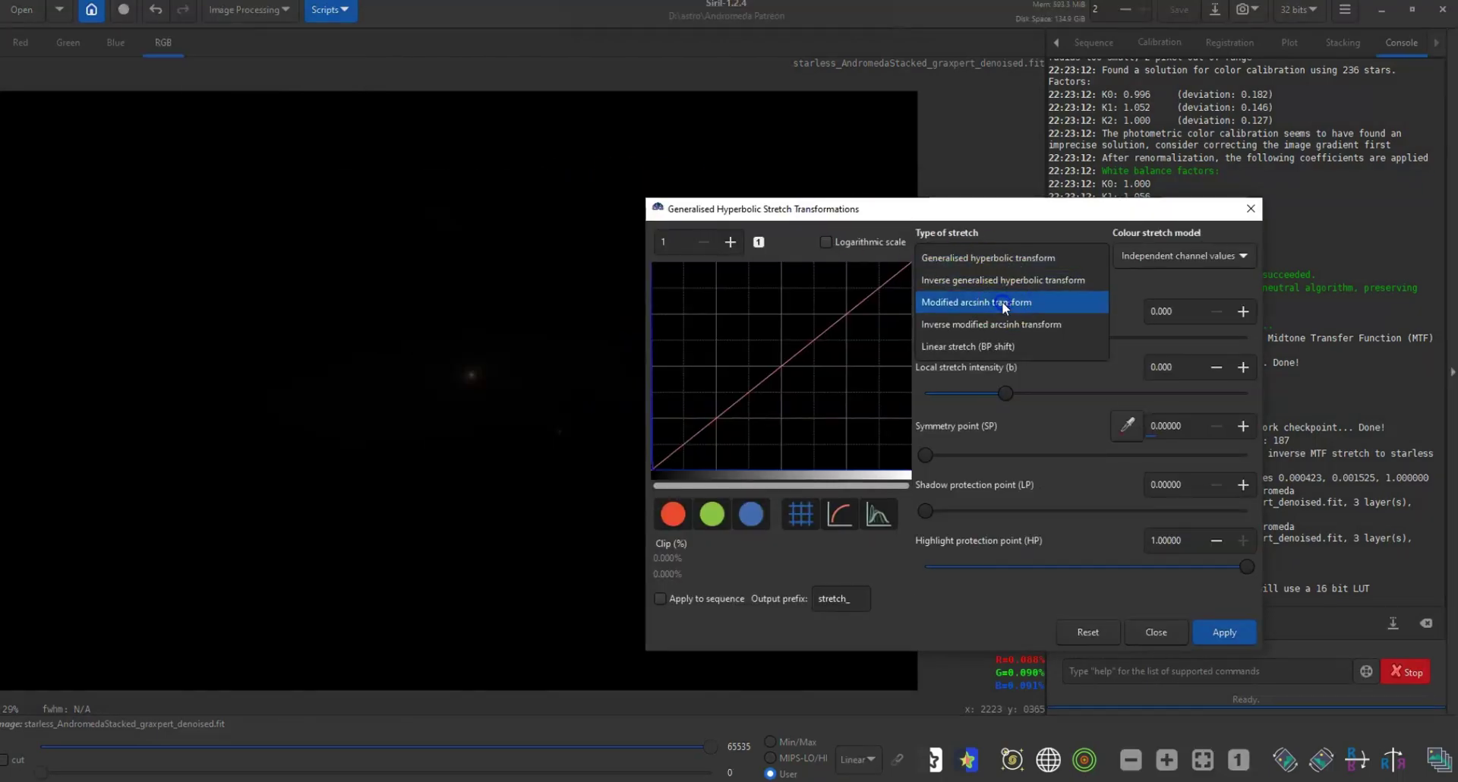
pyautogui.click(1002, 302)
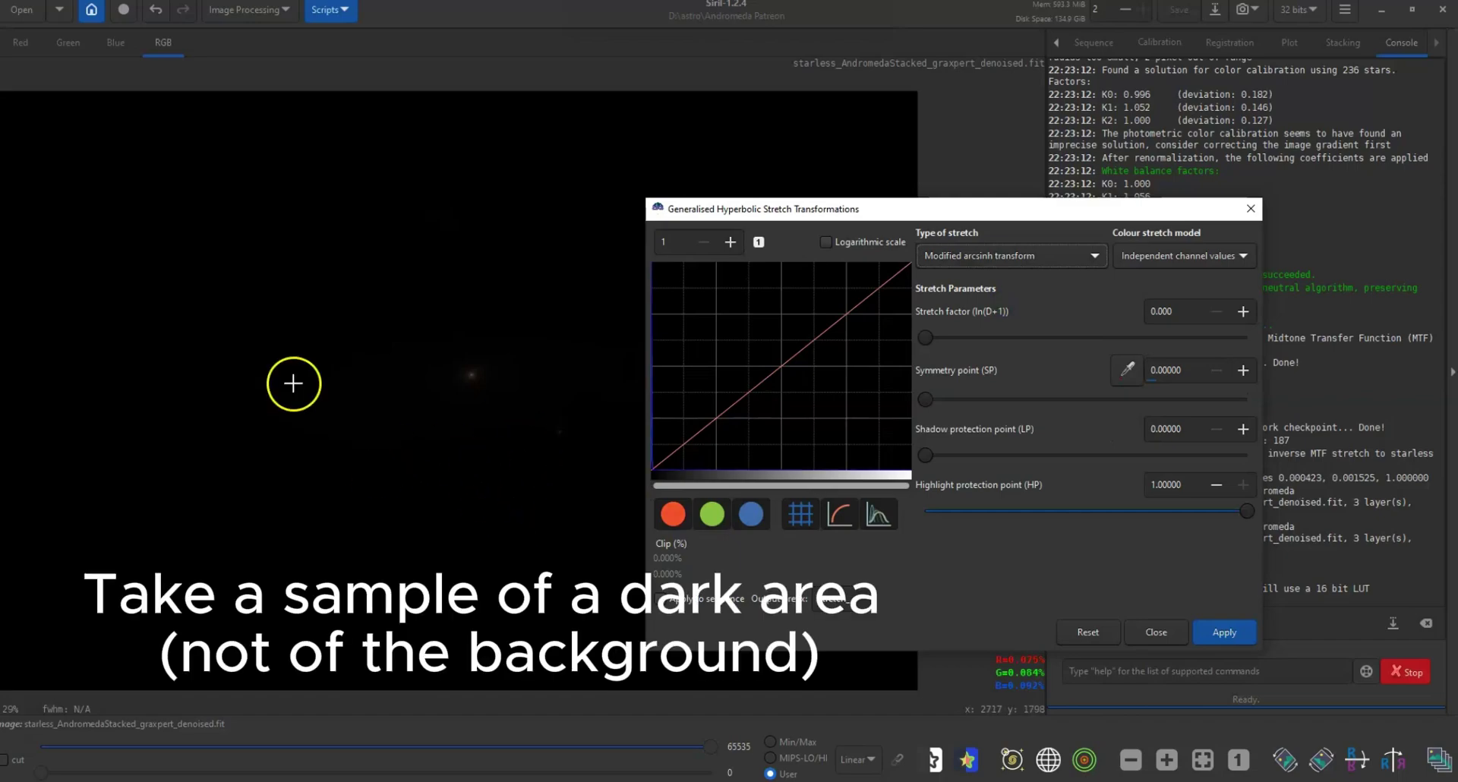
# Sample a dark patch left of the galaxy for the symmetry point, then apply stretch factor 4.940.
pyautogui.moveTo(162, 390); pyautogui.dragTo(210, 440)
pyautogui.click(1127, 370)
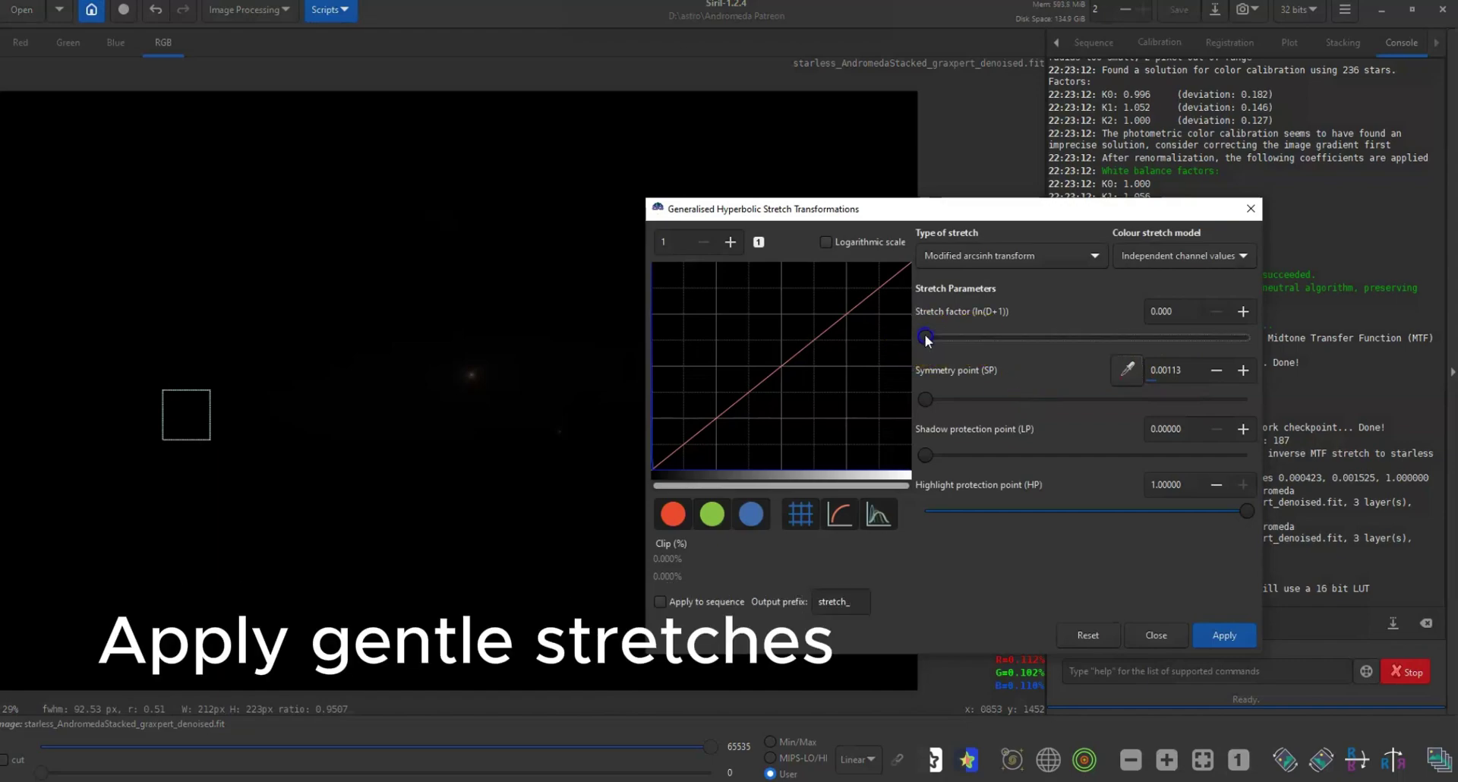
pyautogui.moveTo(925, 338); pyautogui.dragTo(1084, 338)
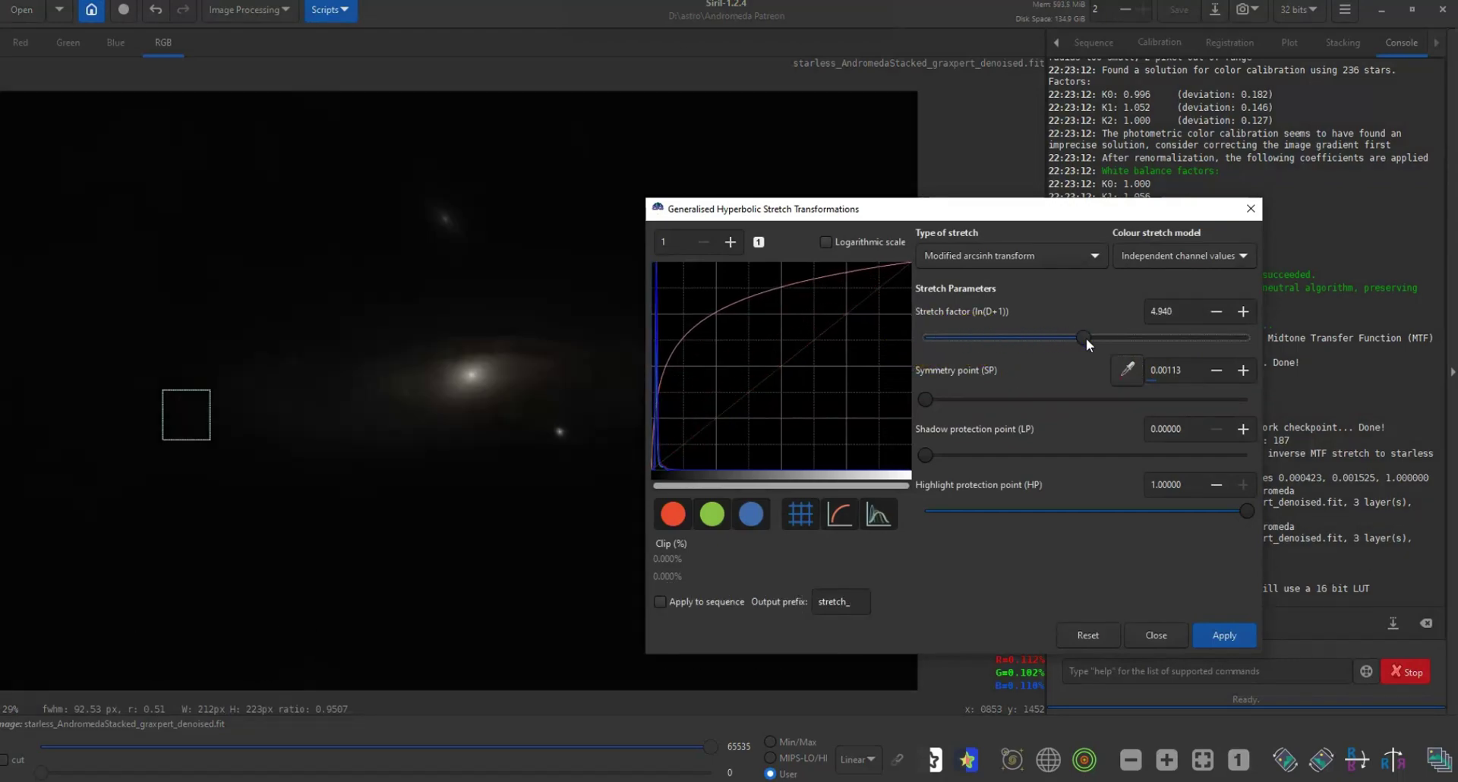
pyautogui.click(1221, 634)
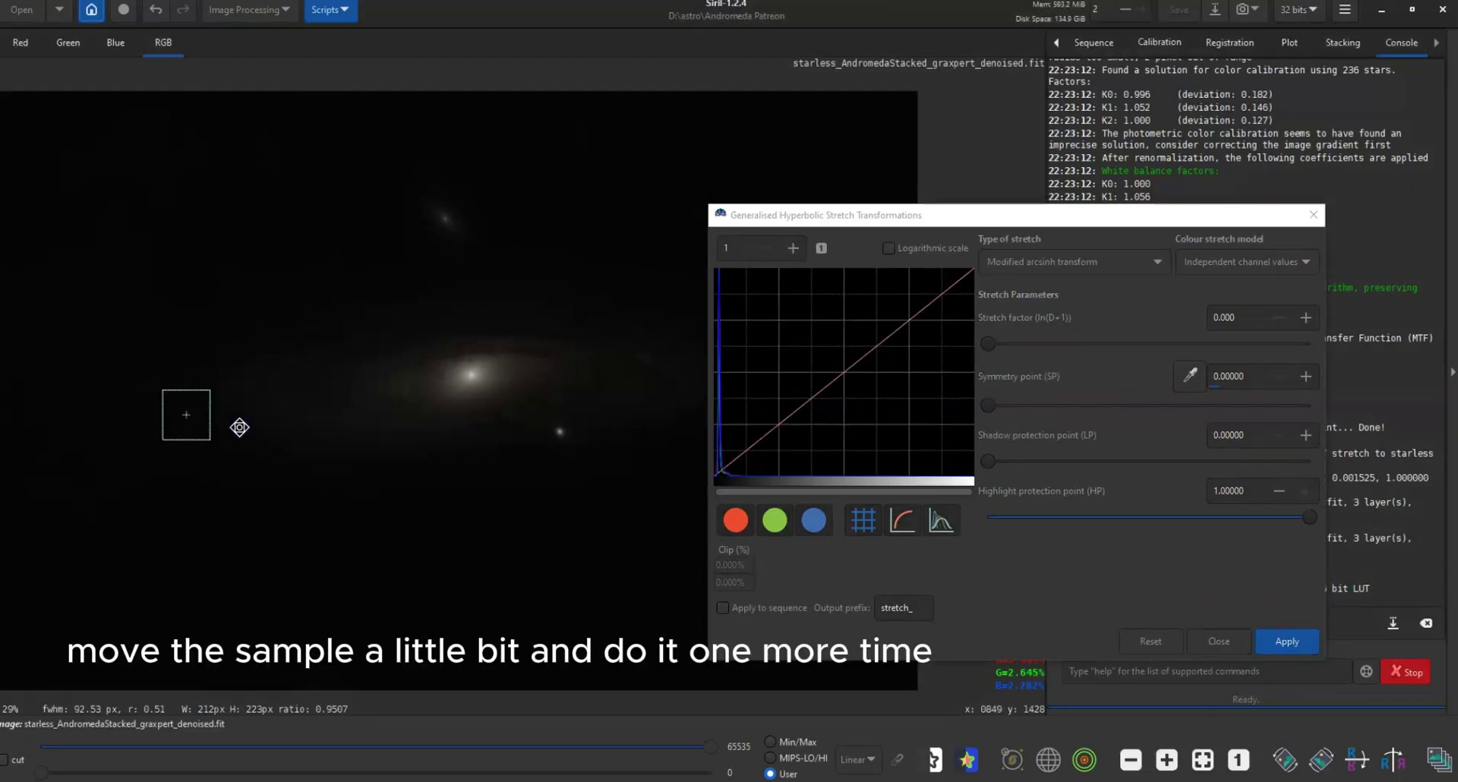
# Resample the symmetry point slightly lower and stretch again at factor 2.196.
pyautogui.moveTo(237, 423); pyautogui.dragTo(237, 434)
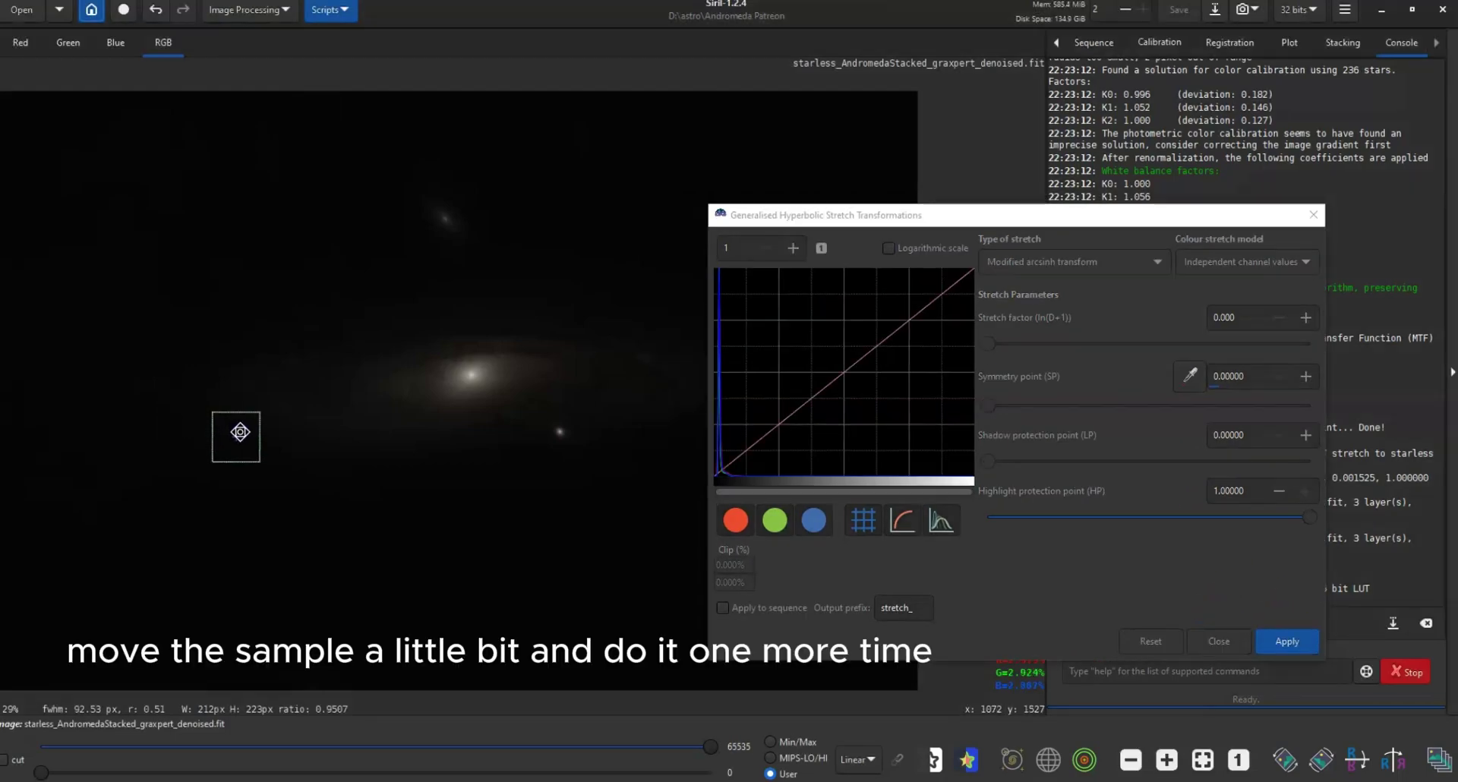
pyautogui.click(1190, 378)
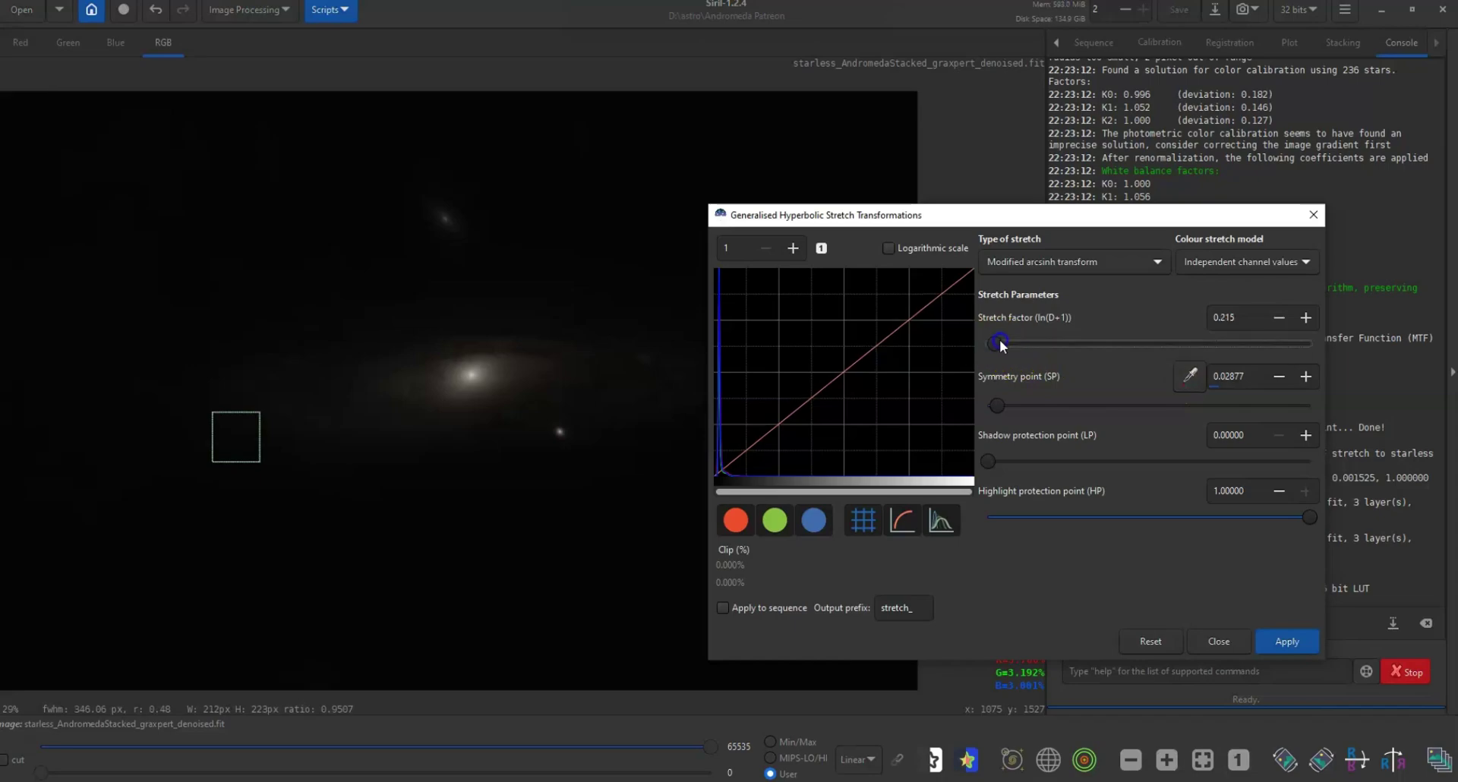
pyautogui.moveTo(1002, 344); pyautogui.dragTo(1061, 342)
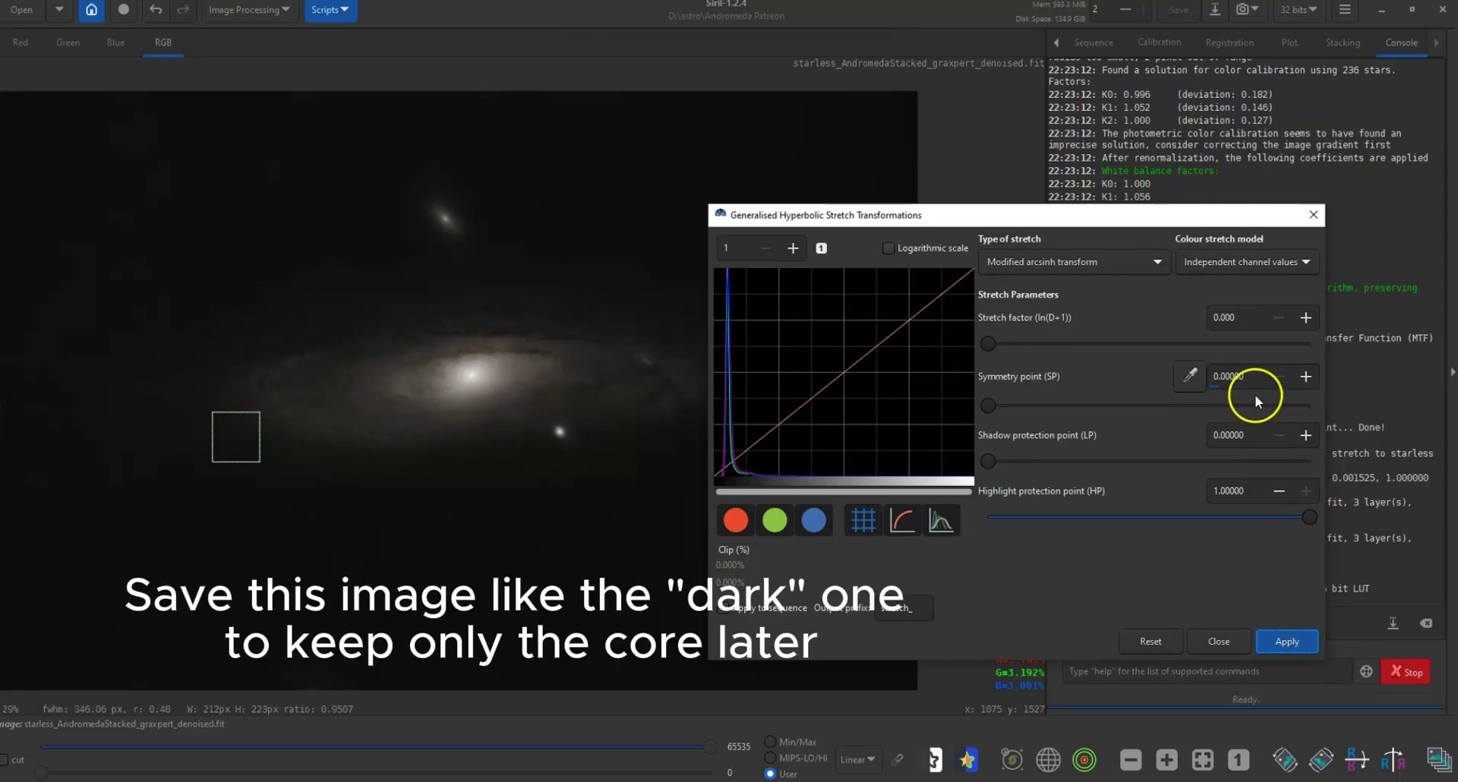
pyautogui.press('Escape')
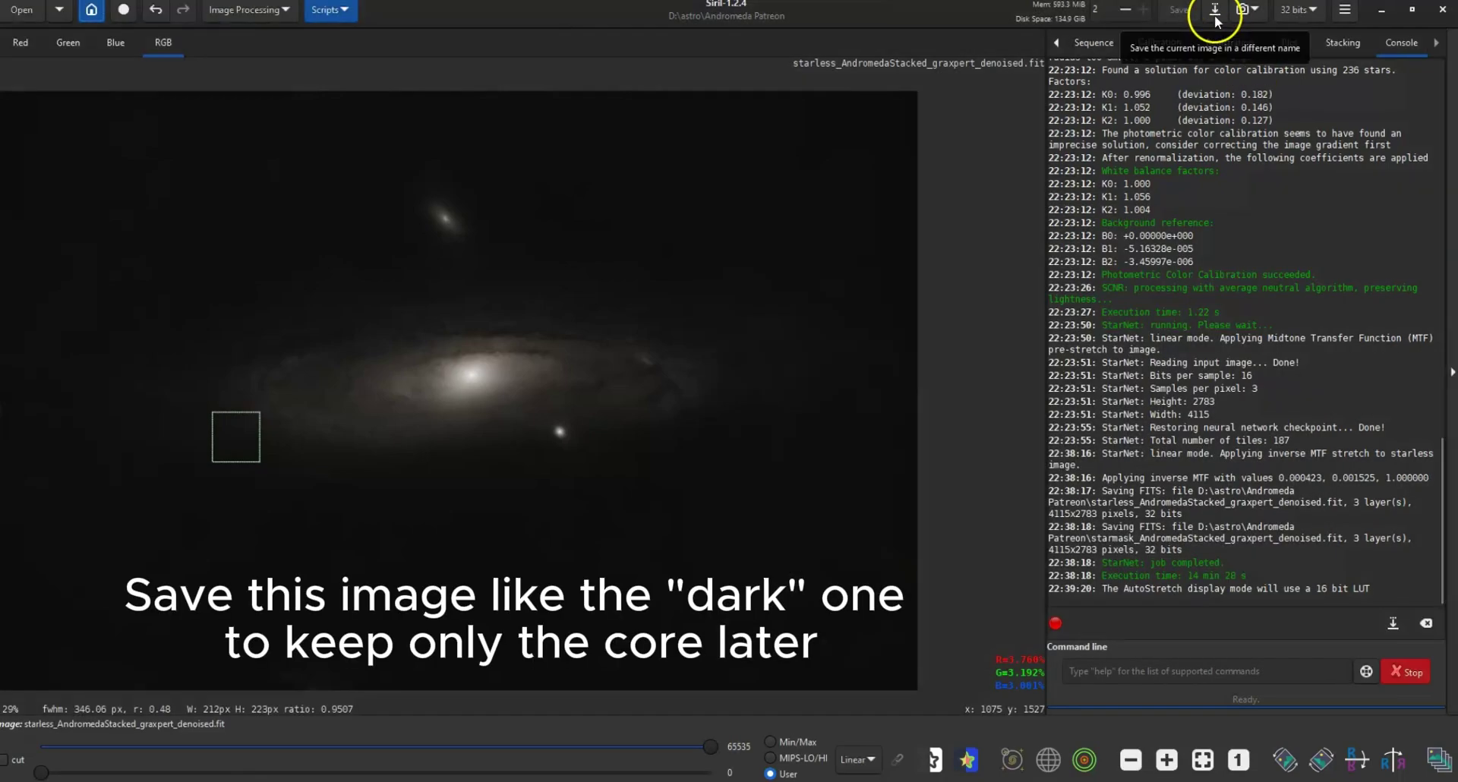
# Save the image as 'starless dark' in 16-bit unsigned integer TIFF format.
pyautogui.click(1215, 12)
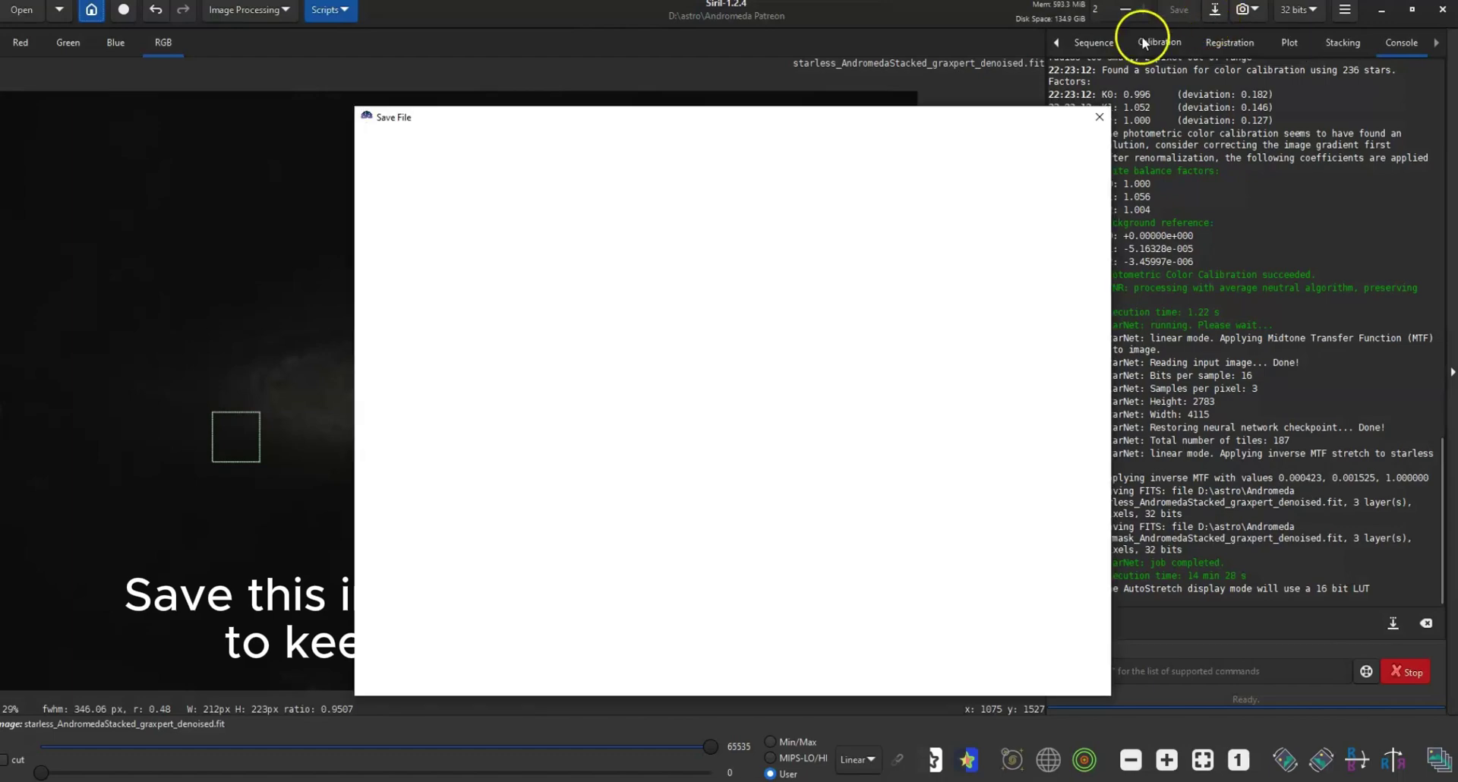
pyautogui.write('starless dark.fit')
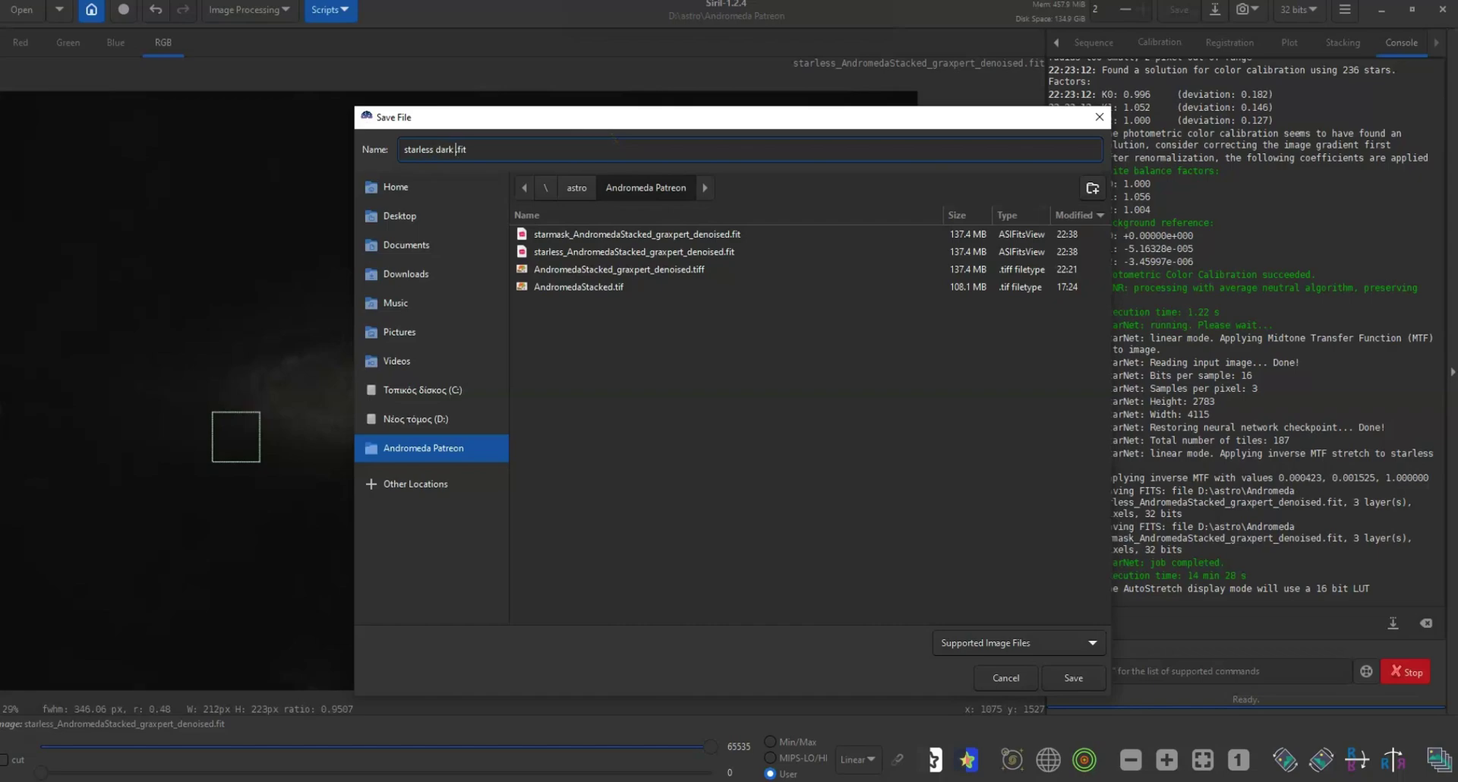
pyautogui.click(1038, 658)
pyautogui.click(1020, 599)
pyautogui.click(1087, 678)
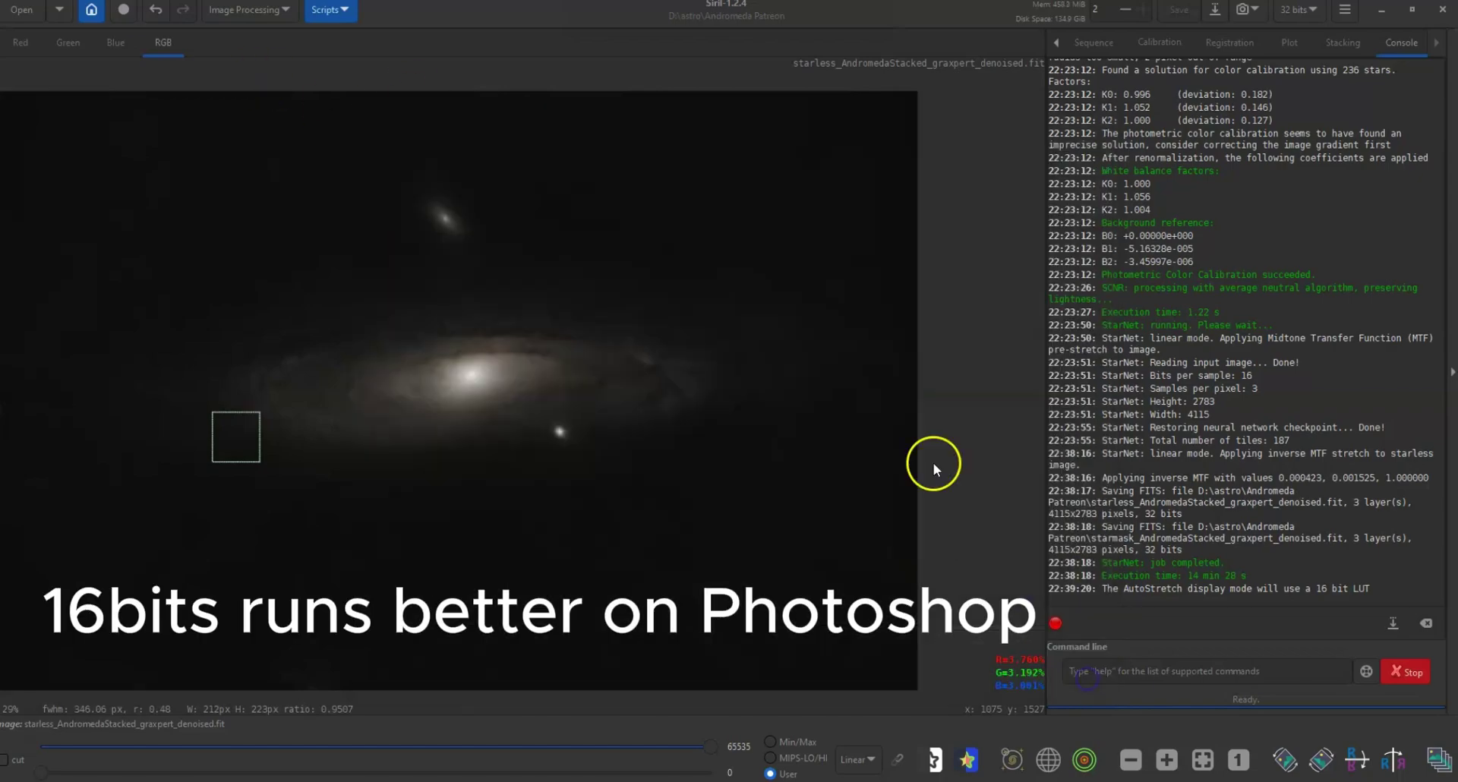
pyautogui.click(648, 362)
pyautogui.click(1023, 526)
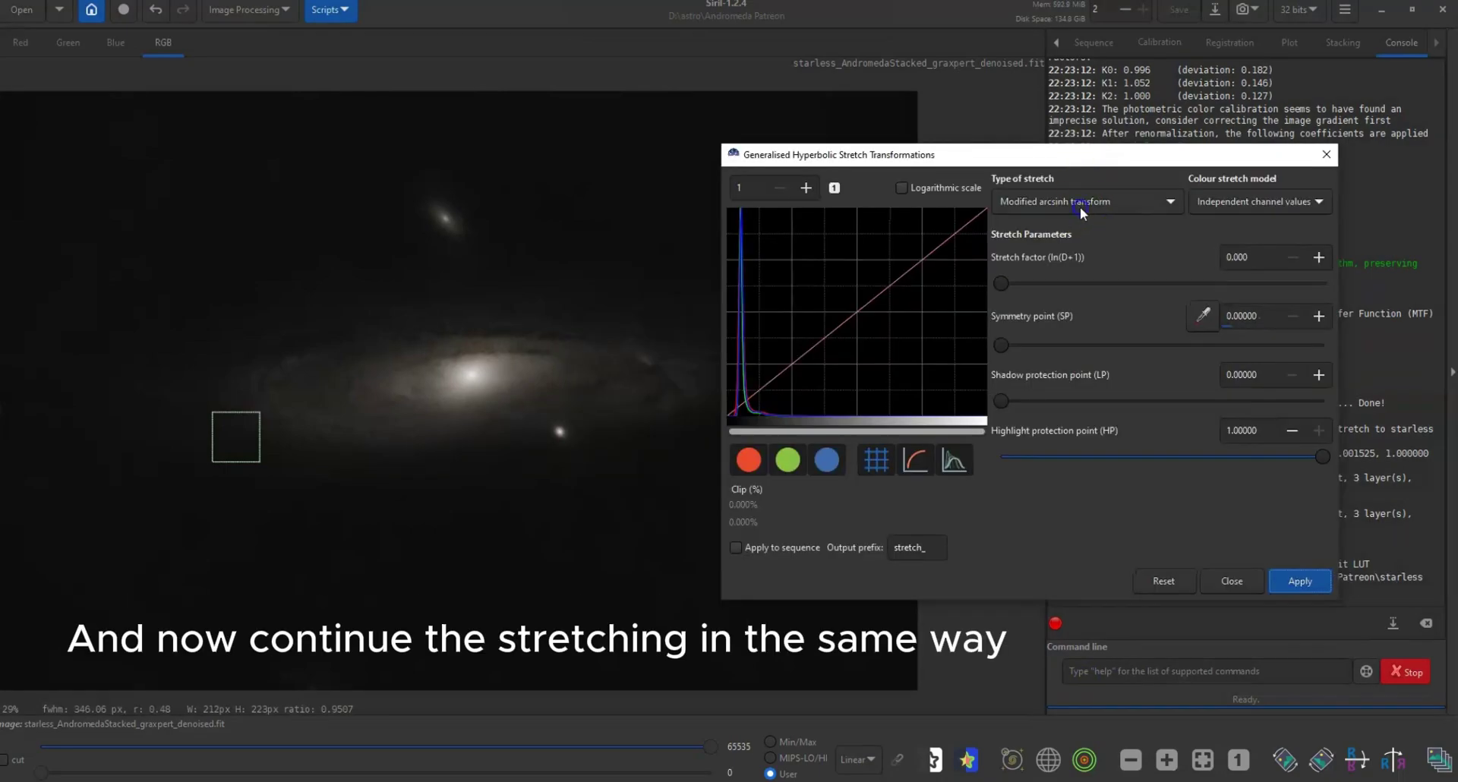
# Apply a modified arcsinh stretch (factor 1.693, SP 0.10288 from the arm), then select generalised hyperbolic transform.
pyautogui.click(1080, 206)
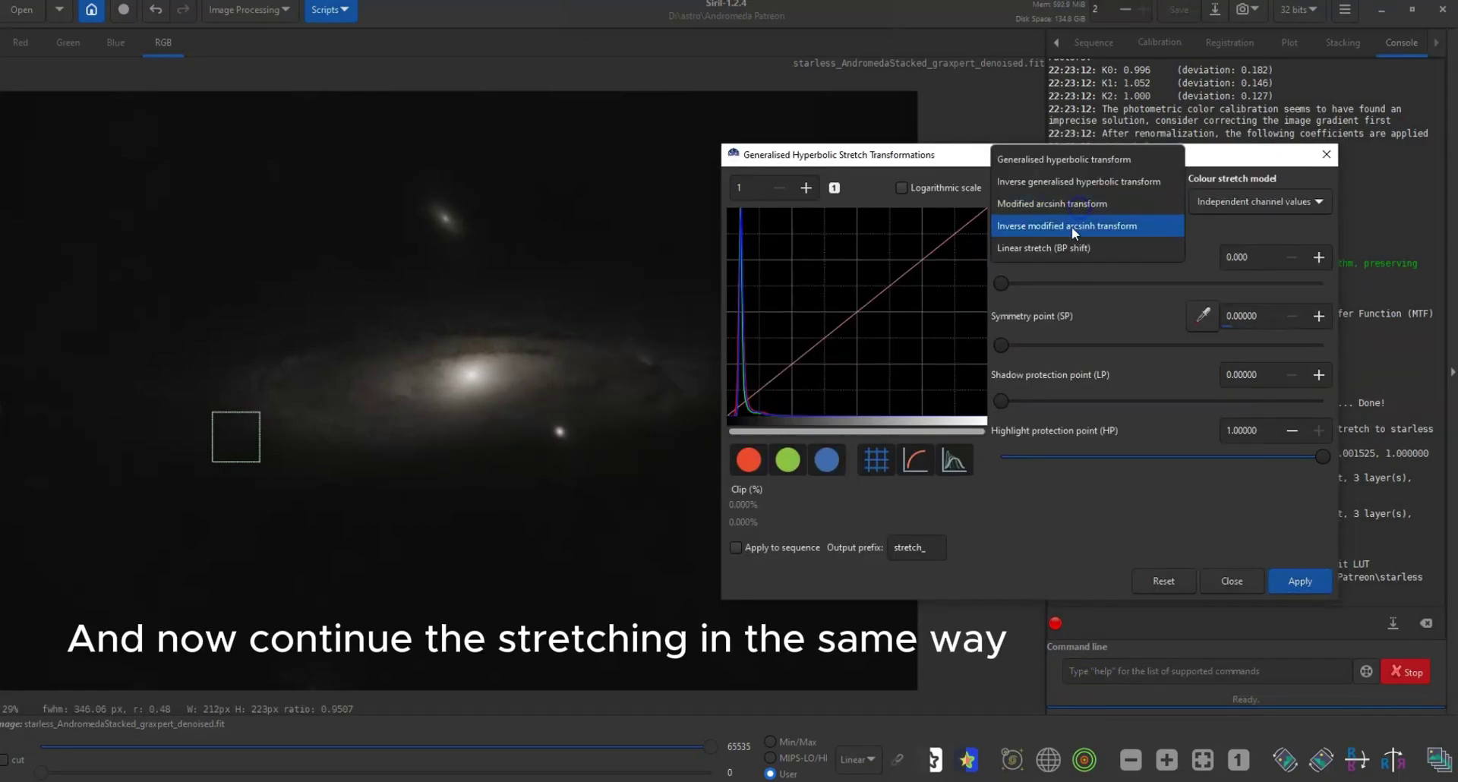
pyautogui.click(1051, 202)
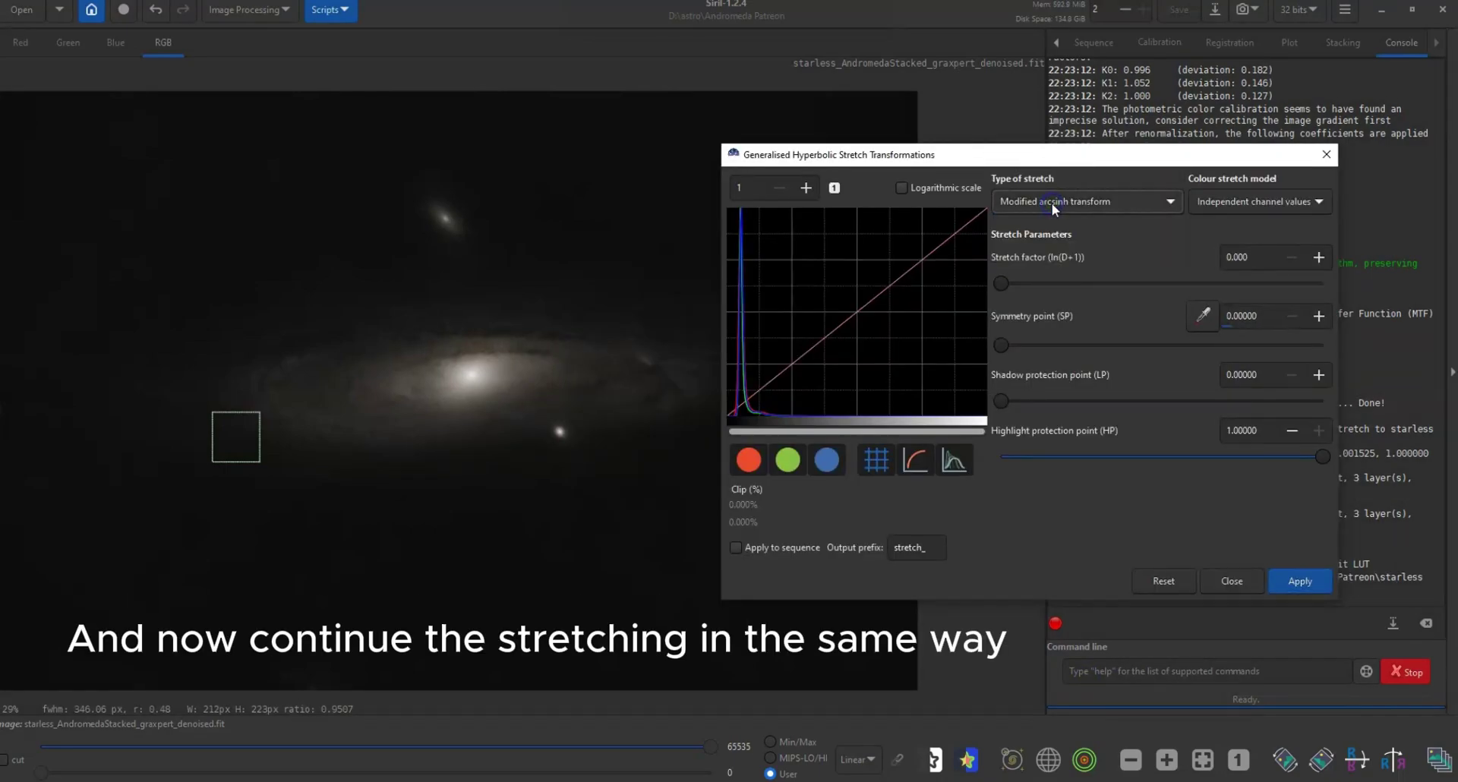
pyautogui.click(233, 435)
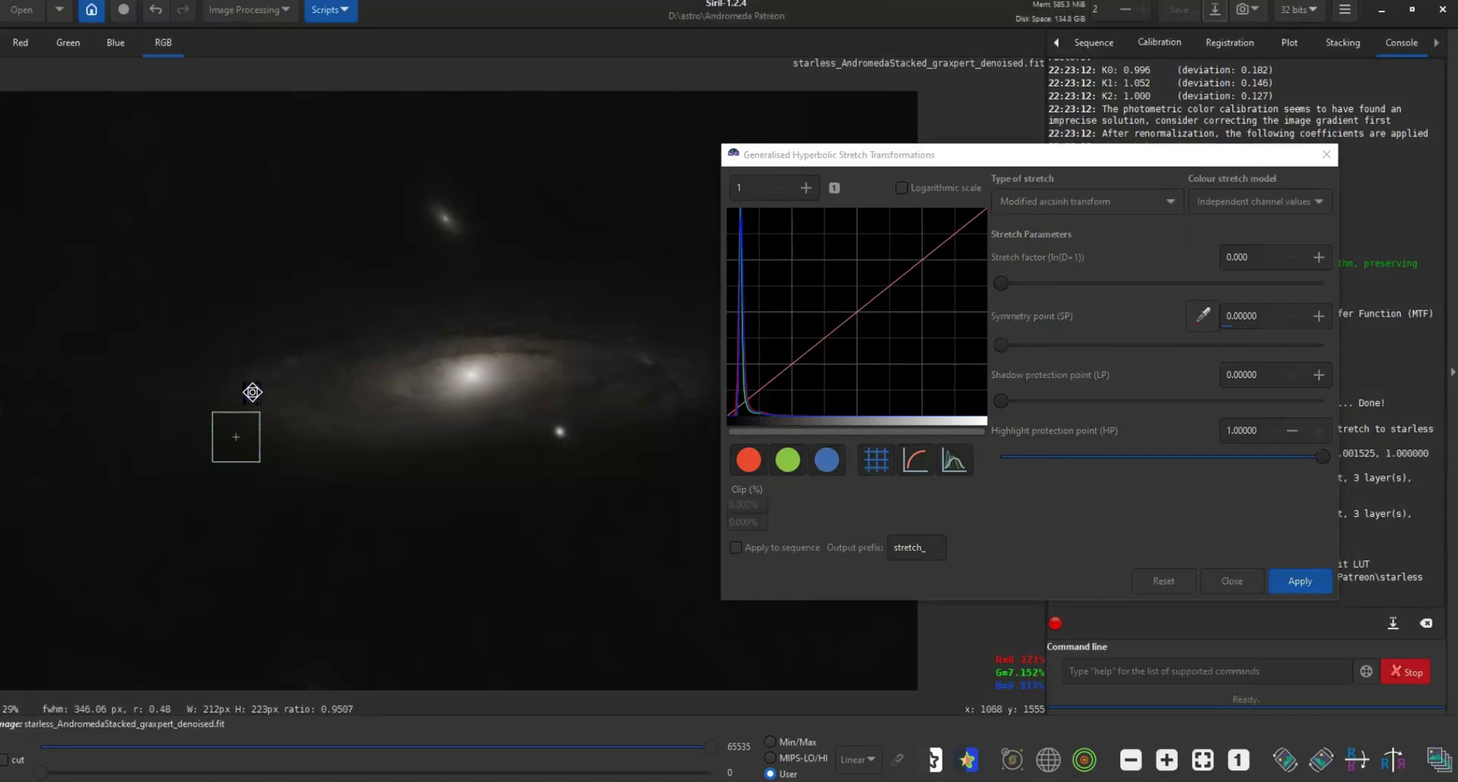
pyautogui.click(246, 381)
pyautogui.click(1204, 319)
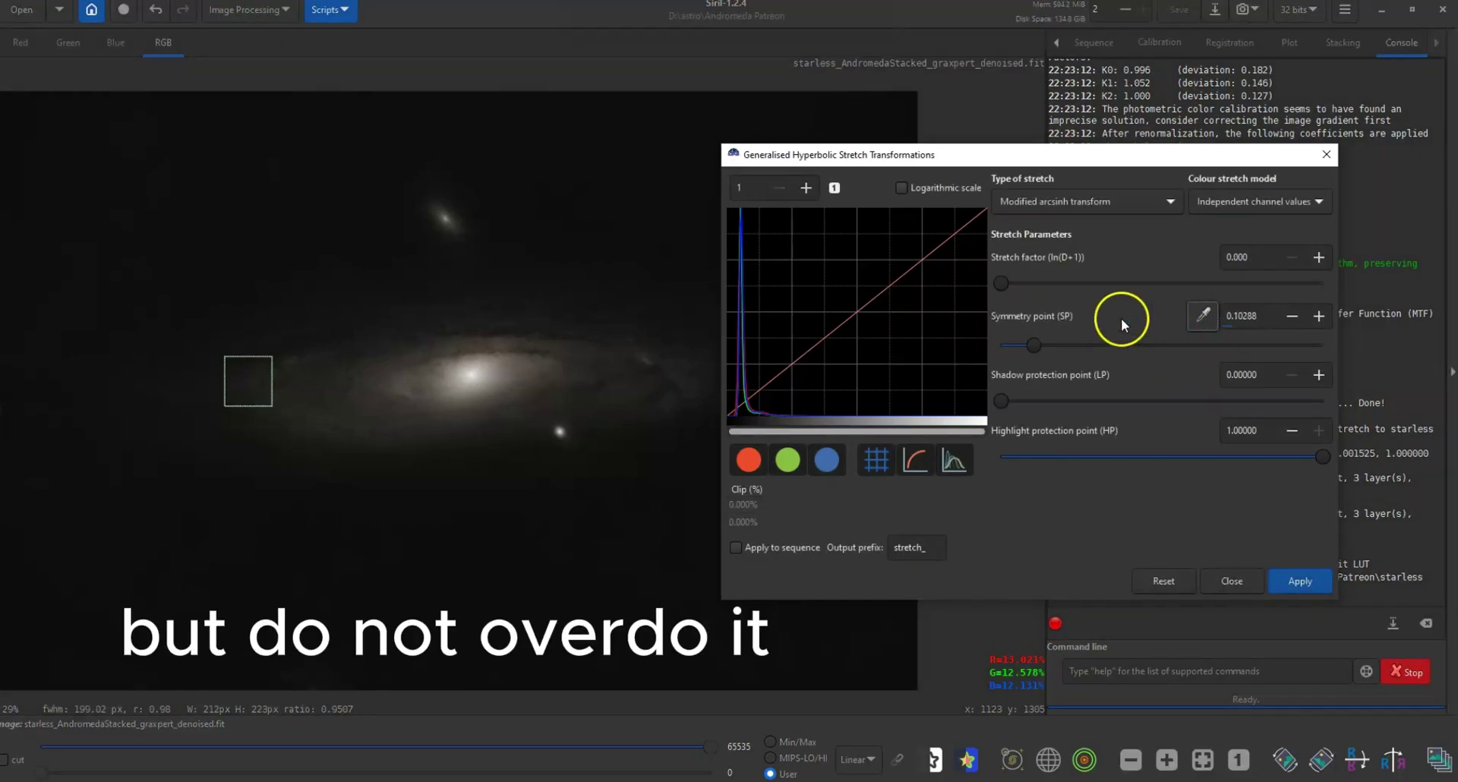
pyautogui.moveTo(1004, 281); pyautogui.dragTo(1059, 289)
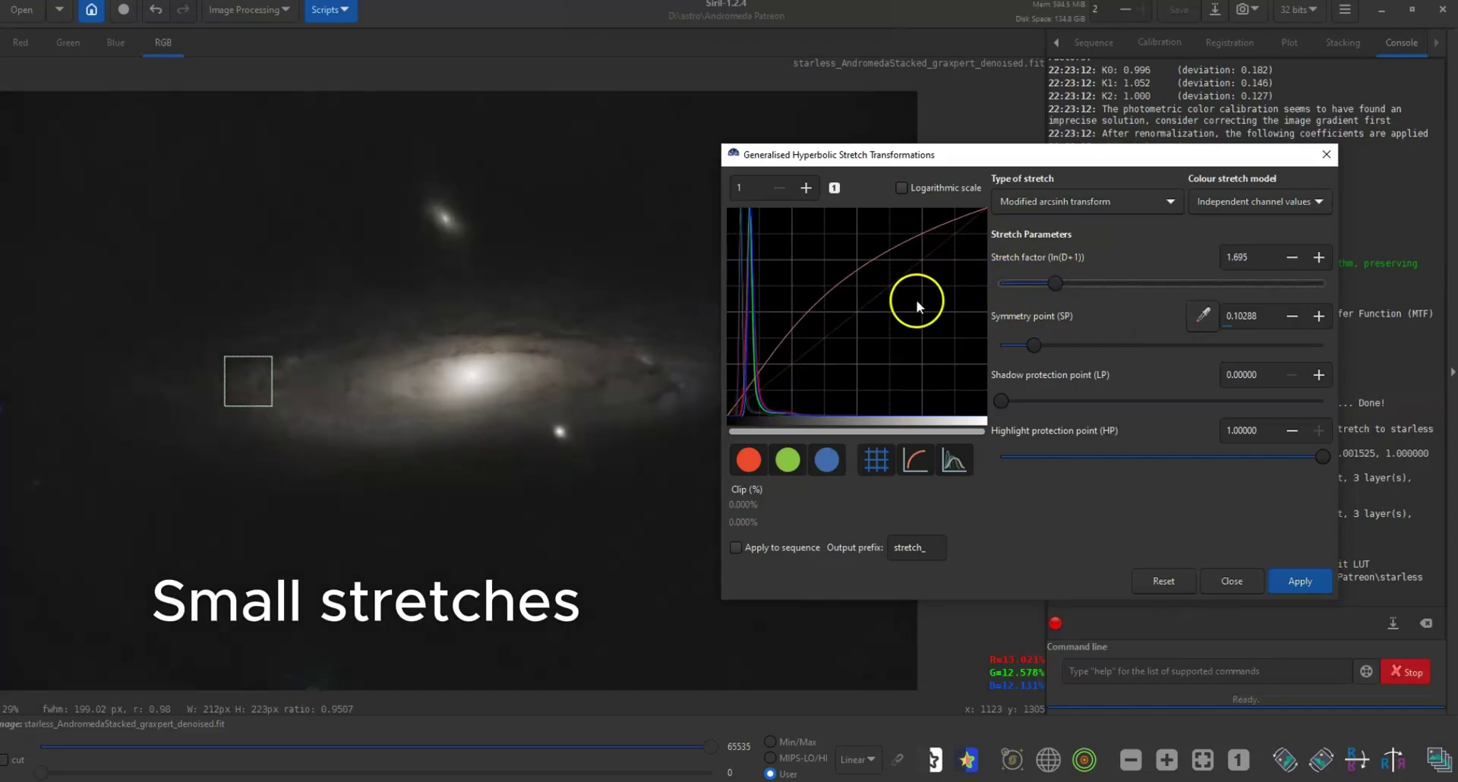
pyautogui.click(1297, 579)
pyautogui.click(1082, 205)
pyautogui.click(1079, 157)
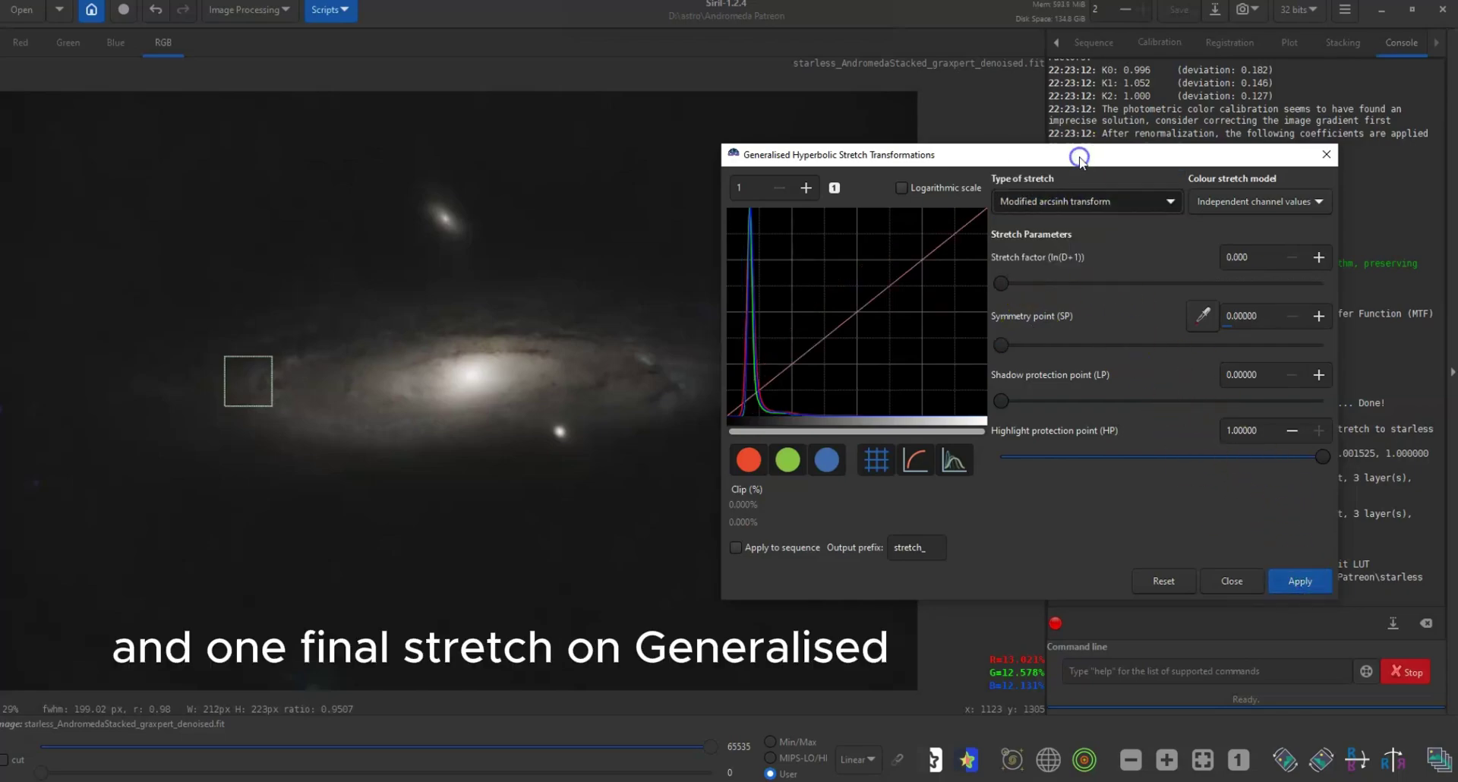
# Apply a generalised hyperbolic stretch with factor 0.597 and a sampled symmetry point of 0.22912.
pyautogui.click(301, 356)
pyautogui.click(300, 355)
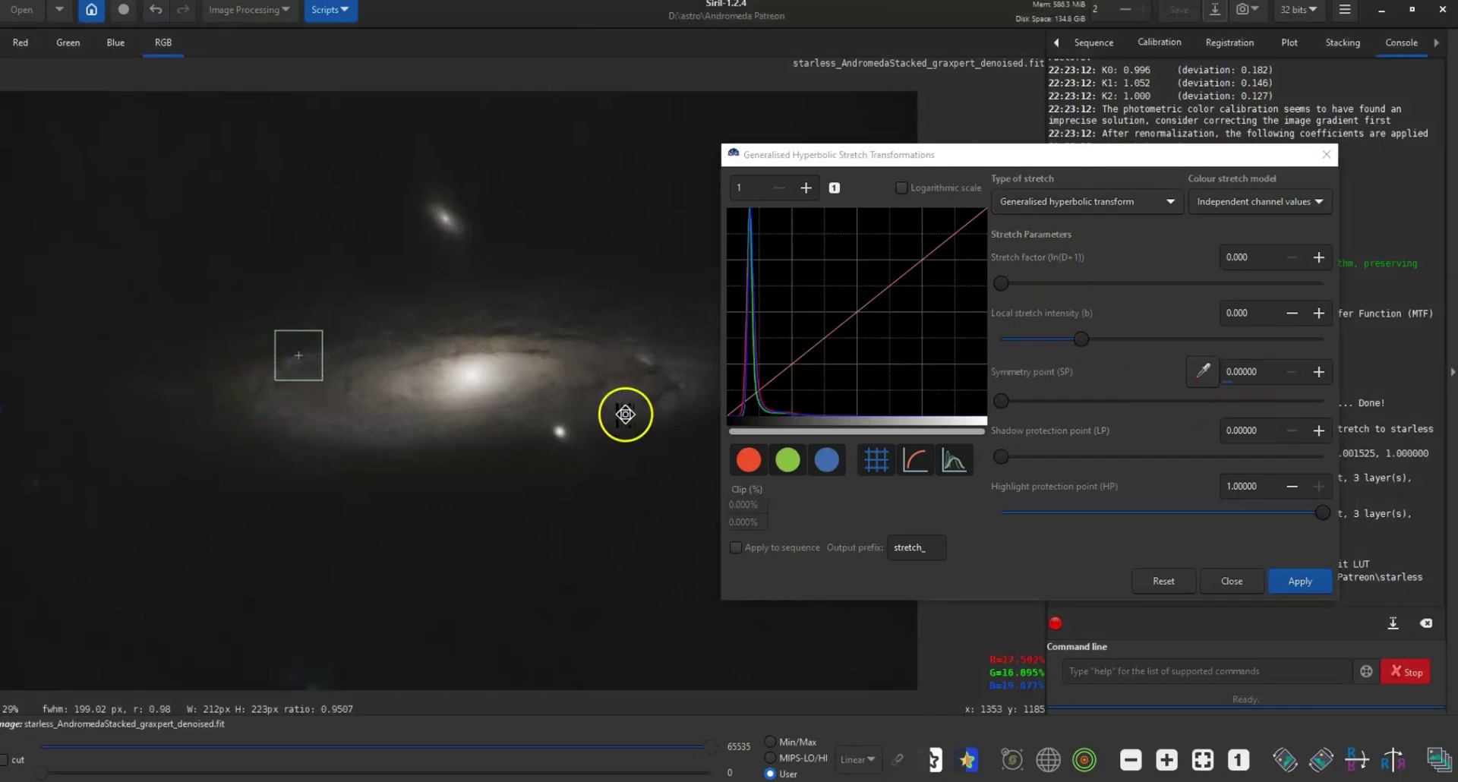
pyautogui.click(675, 371)
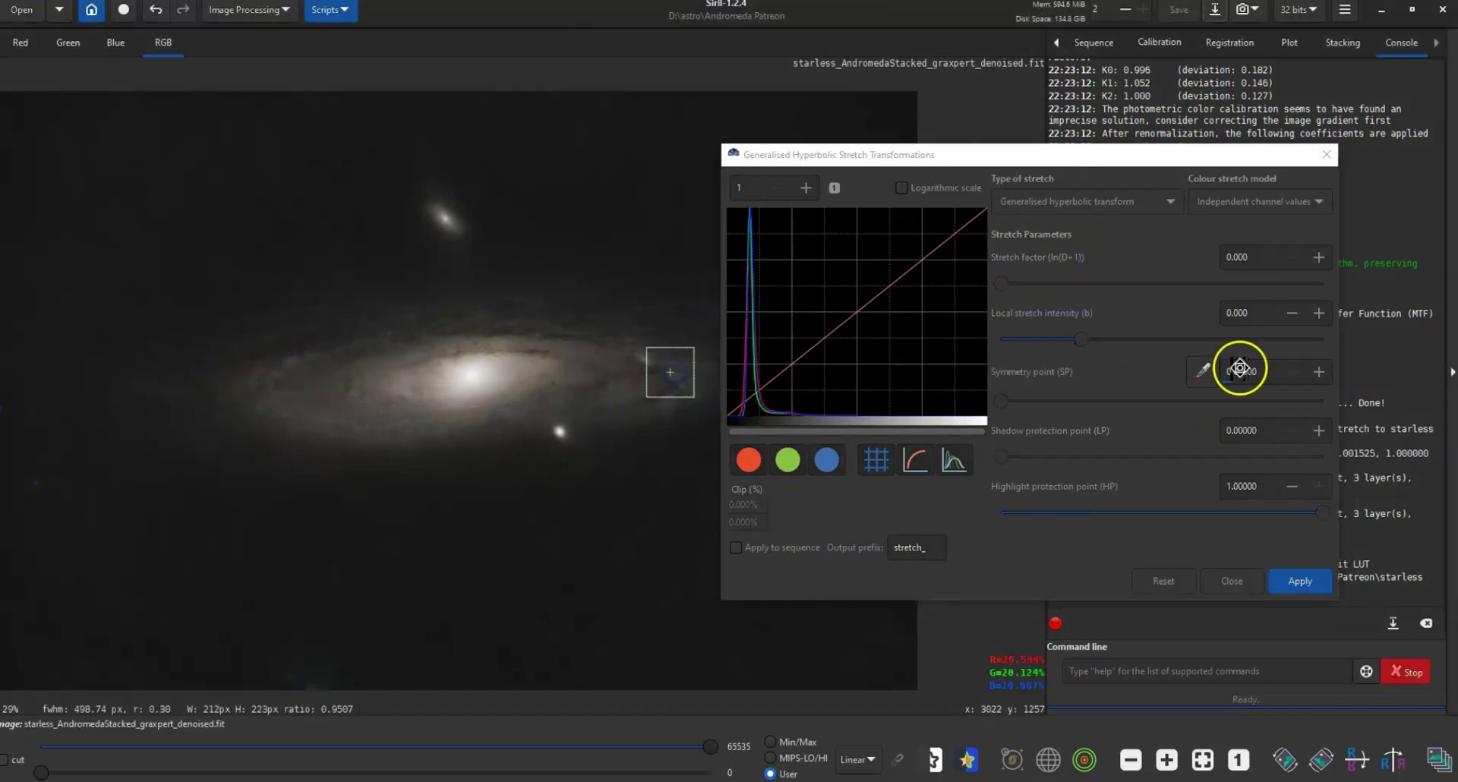
pyautogui.click(1213, 370)
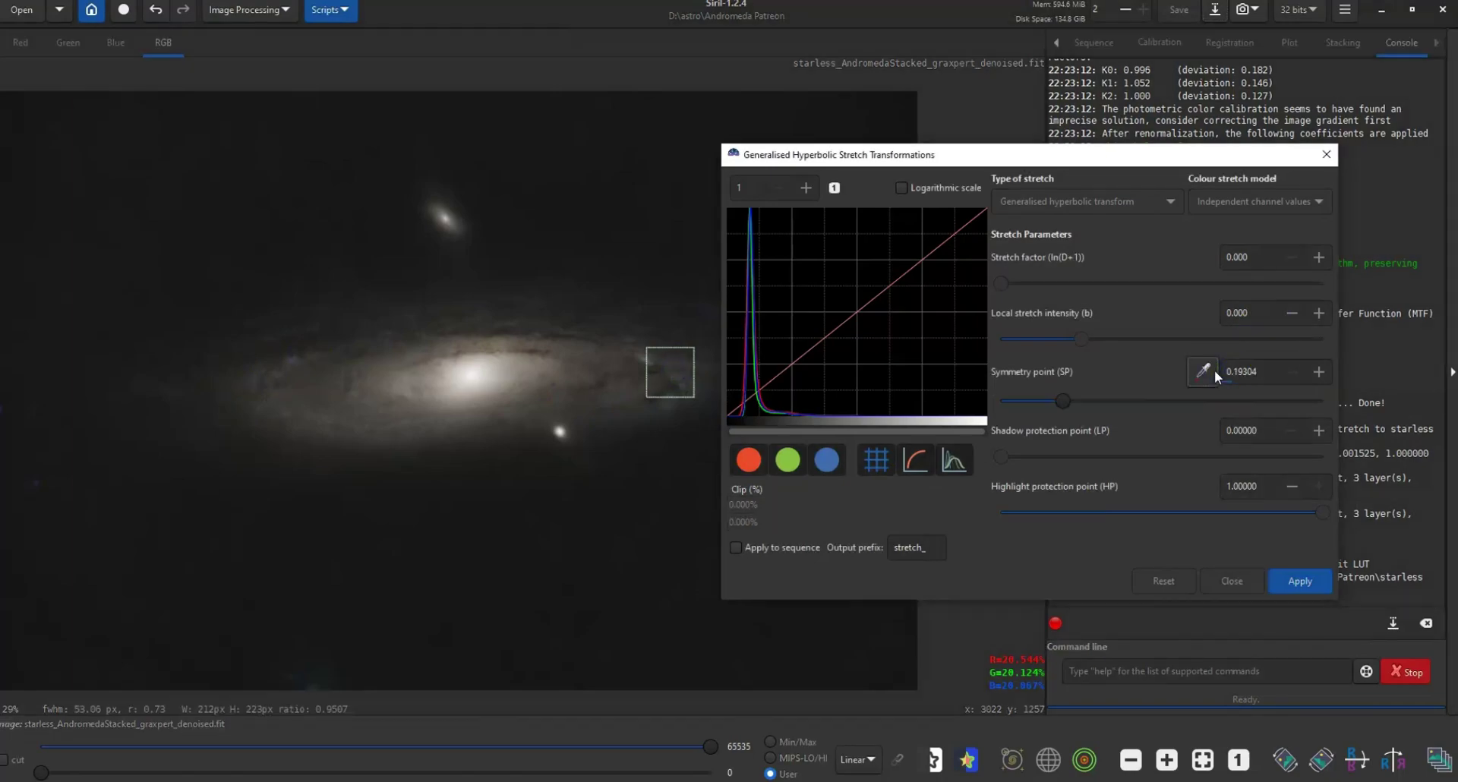
pyautogui.click(1002, 283)
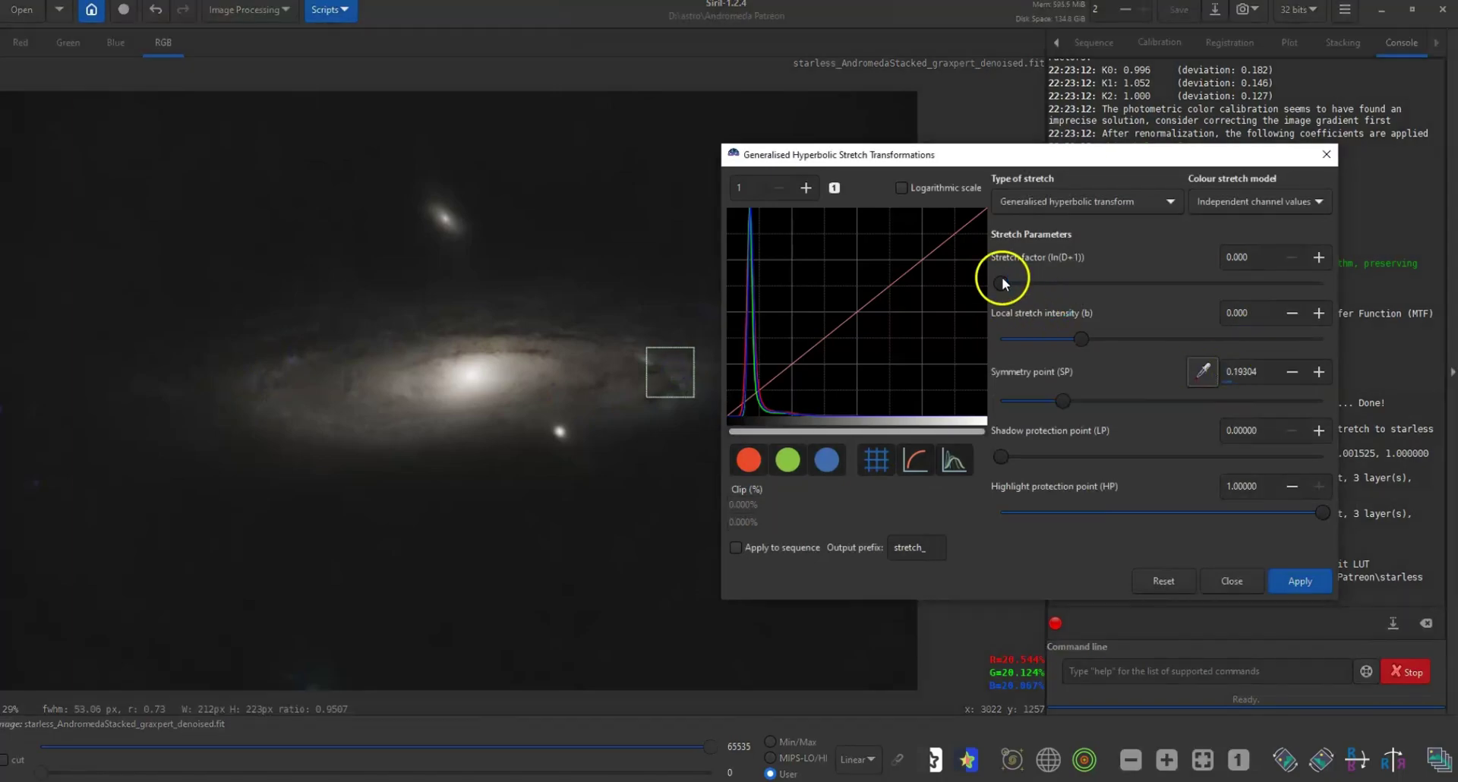
pyautogui.moveTo(1003, 283); pyautogui.dragTo(1021, 283)
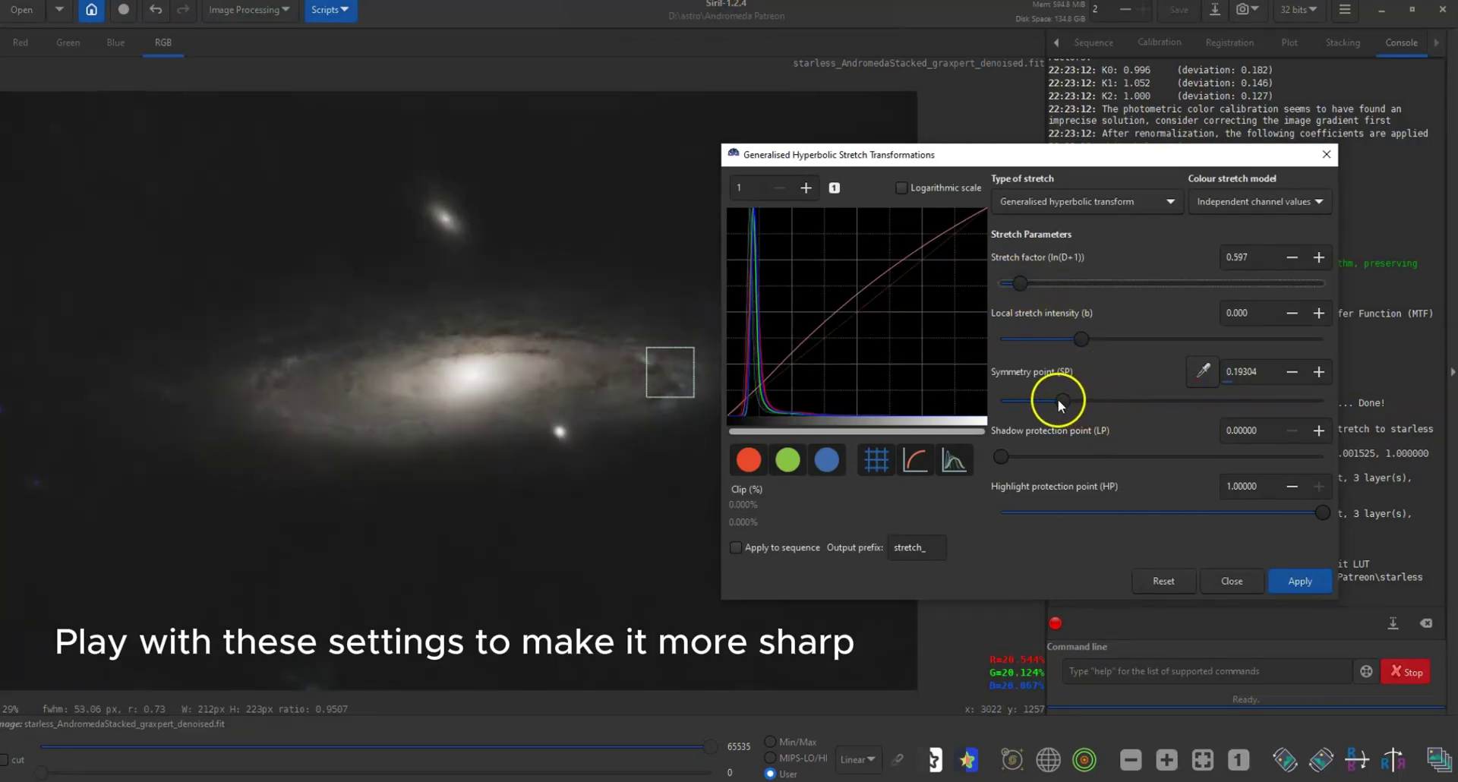
pyautogui.moveTo(1059, 399); pyautogui.dragTo(1075, 402)
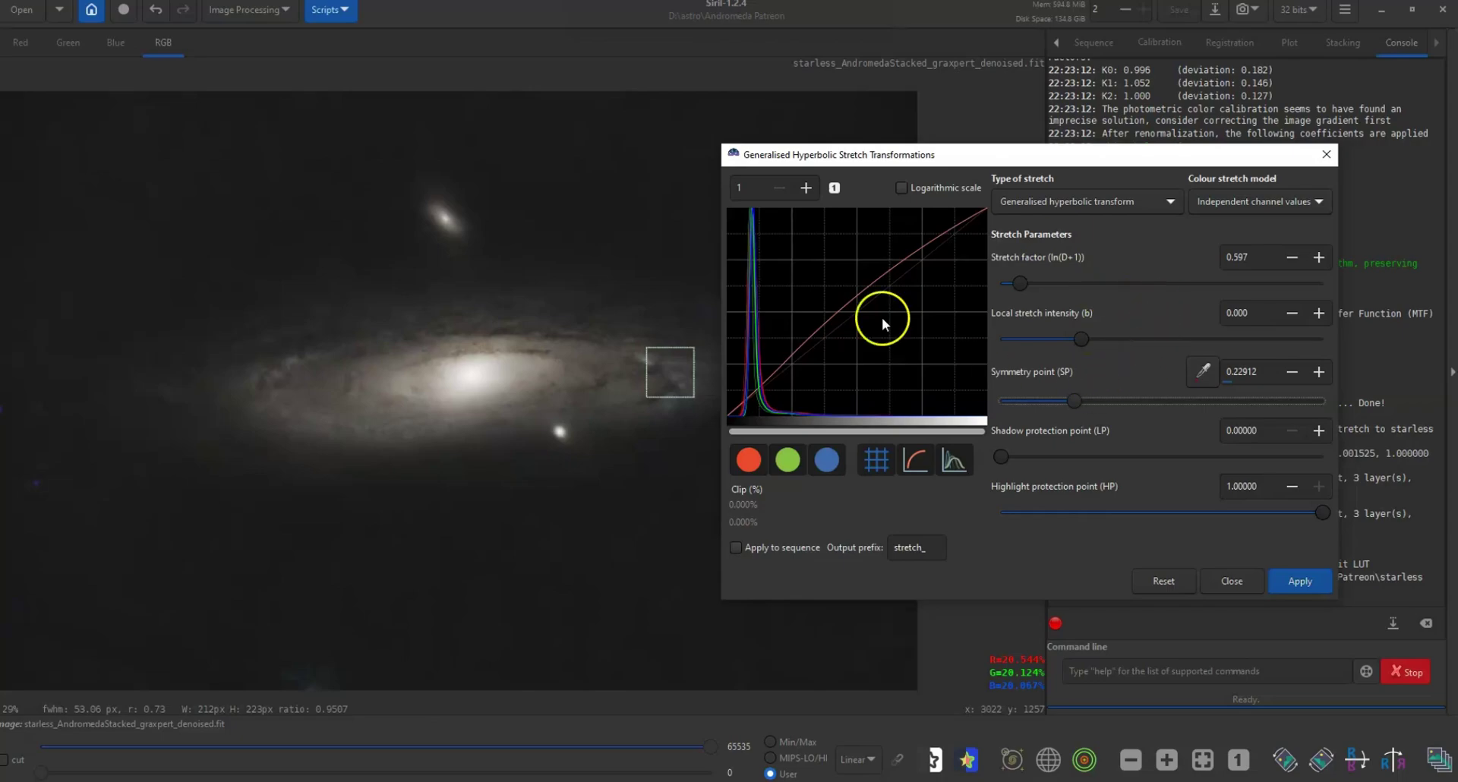
pyautogui.click(1286, 581)
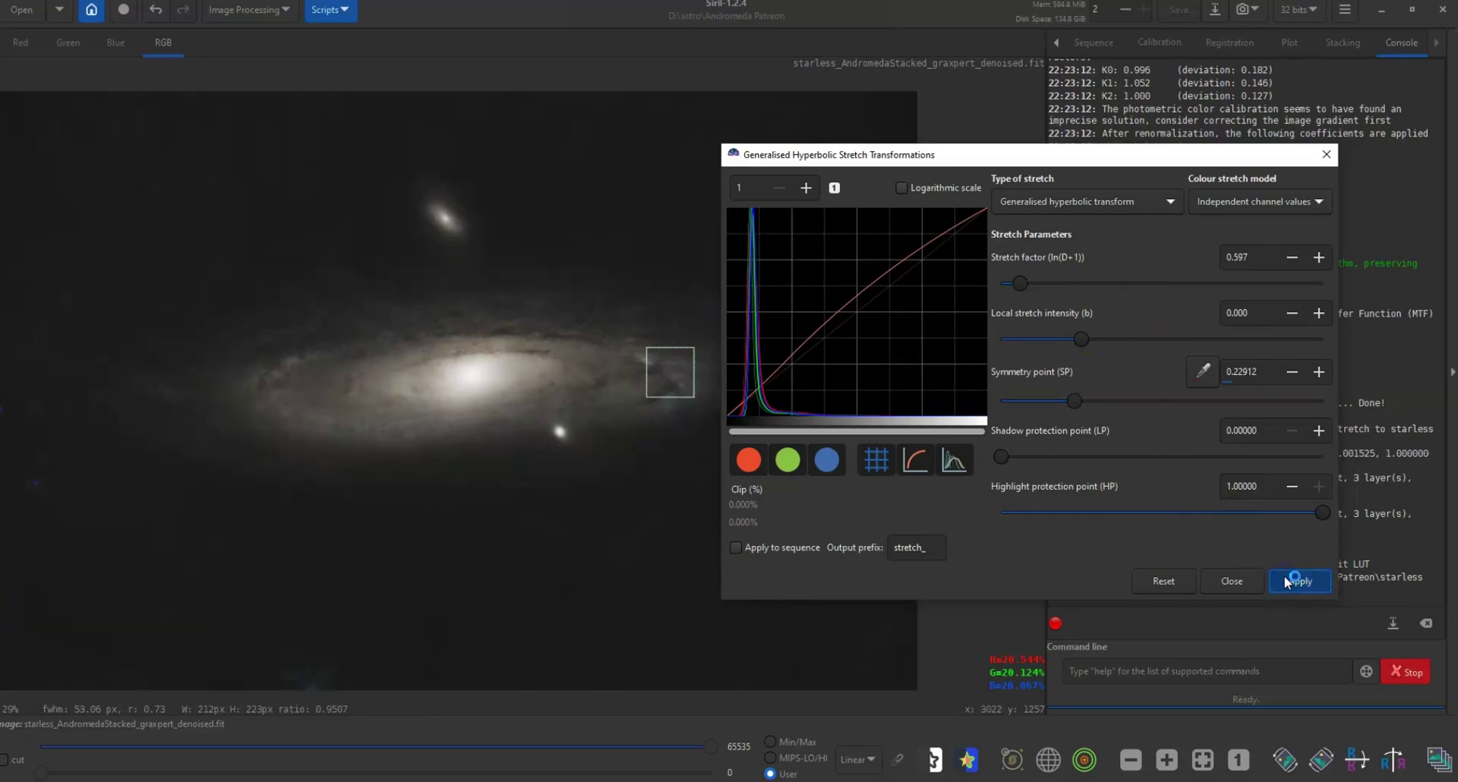
pyautogui.click(1326, 156)
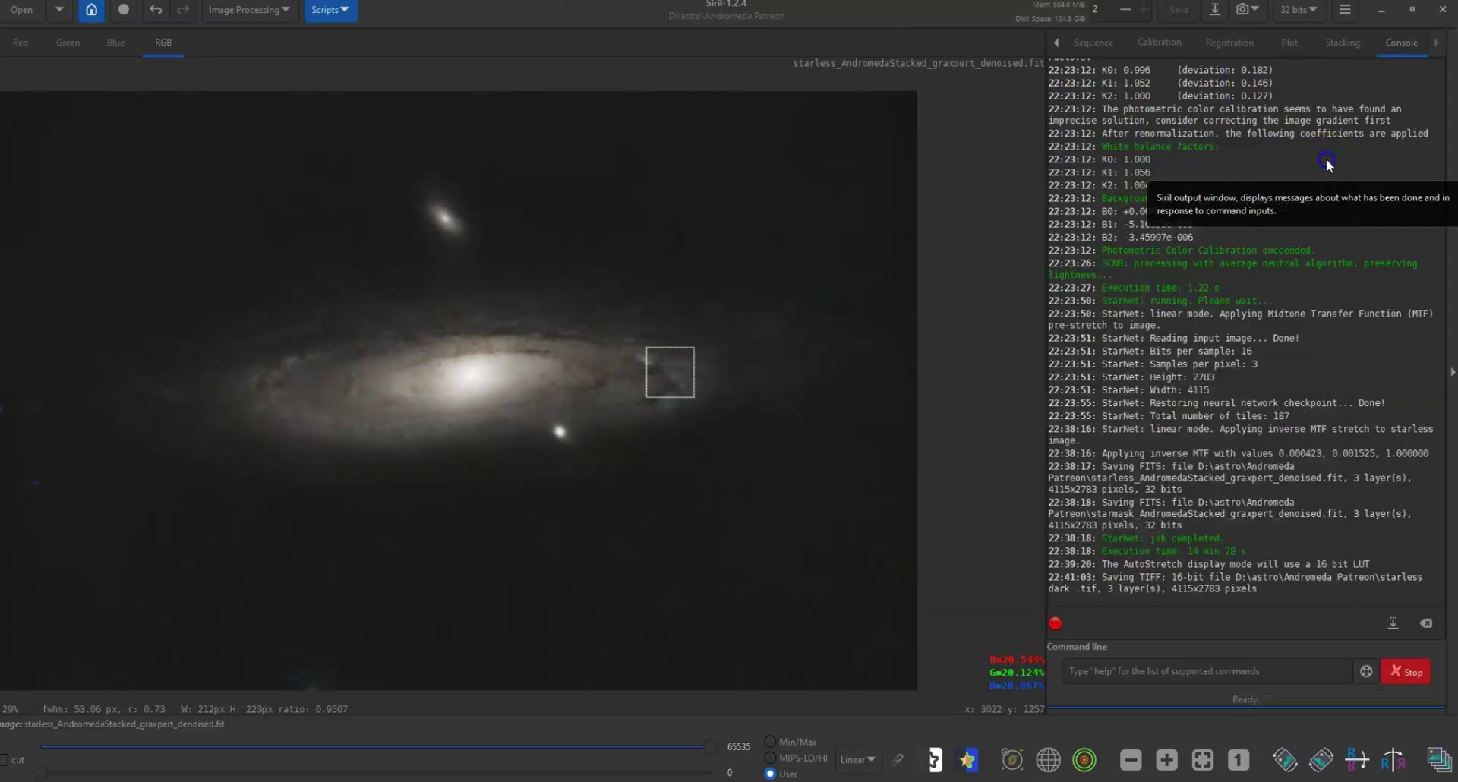
# Boost colour saturation with amount 0.49 and background factor 1.20.
pyautogui.click(254, 15)
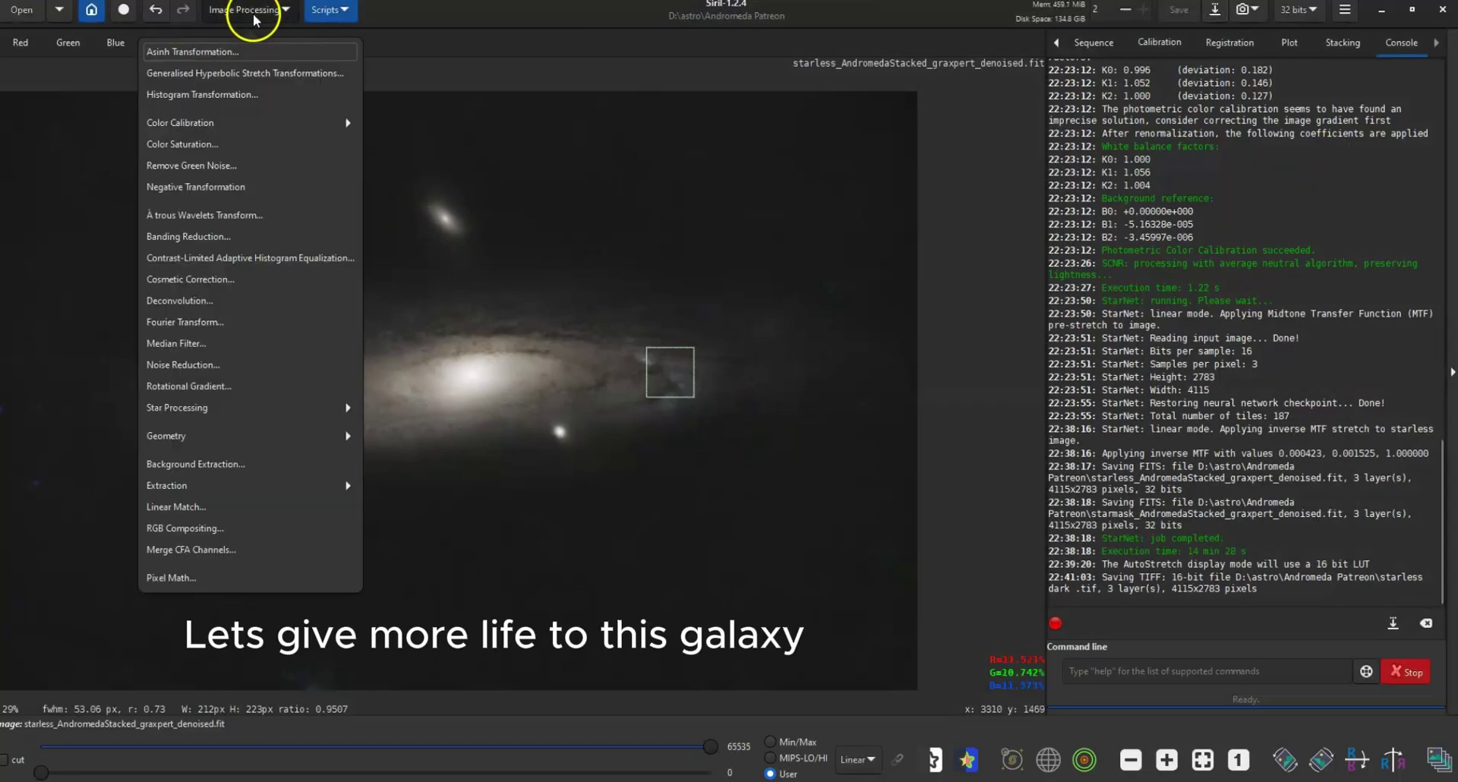
pyautogui.click(220, 145)
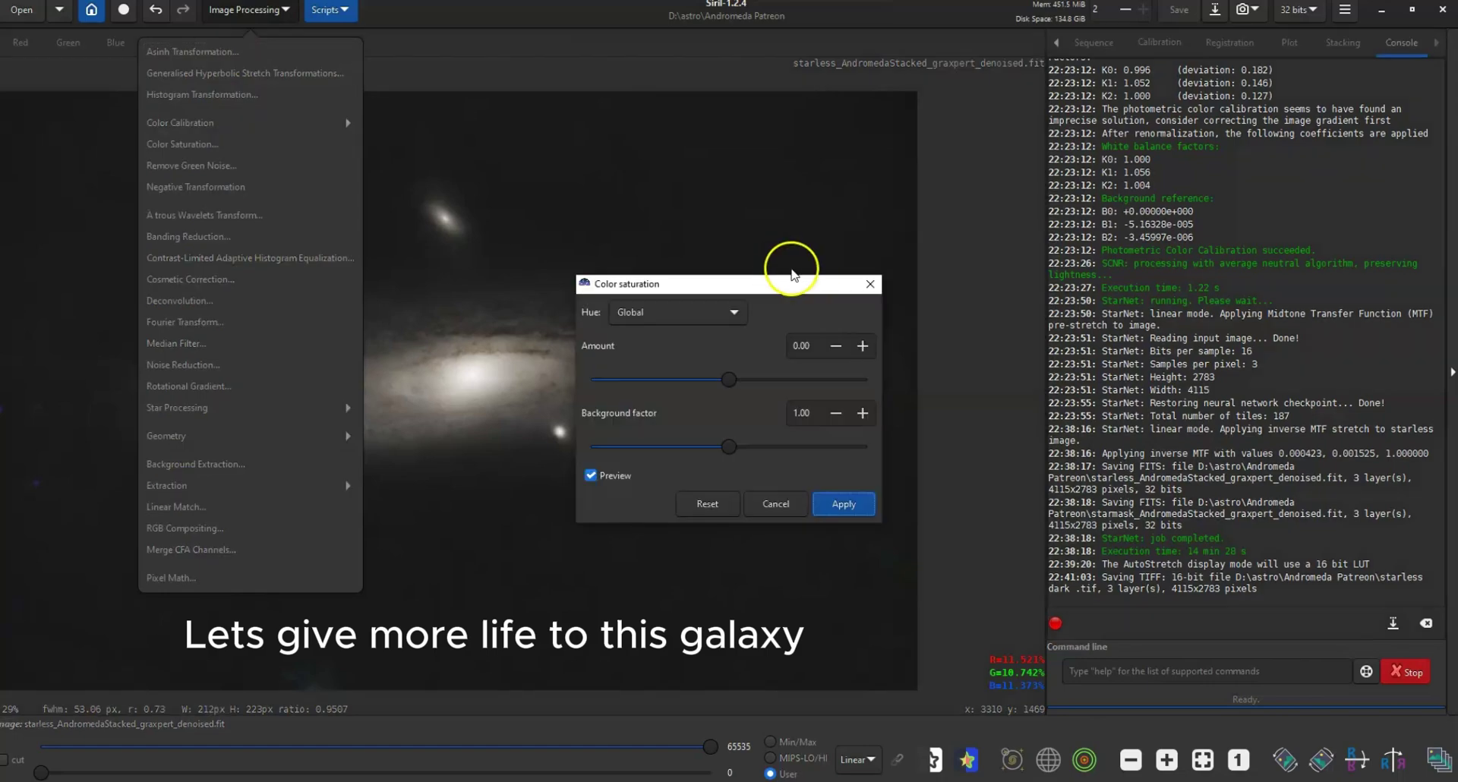
pyautogui.moveTo(735, 281); pyautogui.dragTo(899, 160)
pyautogui.moveTo(954, 259); pyautogui.dragTo(961, 262)
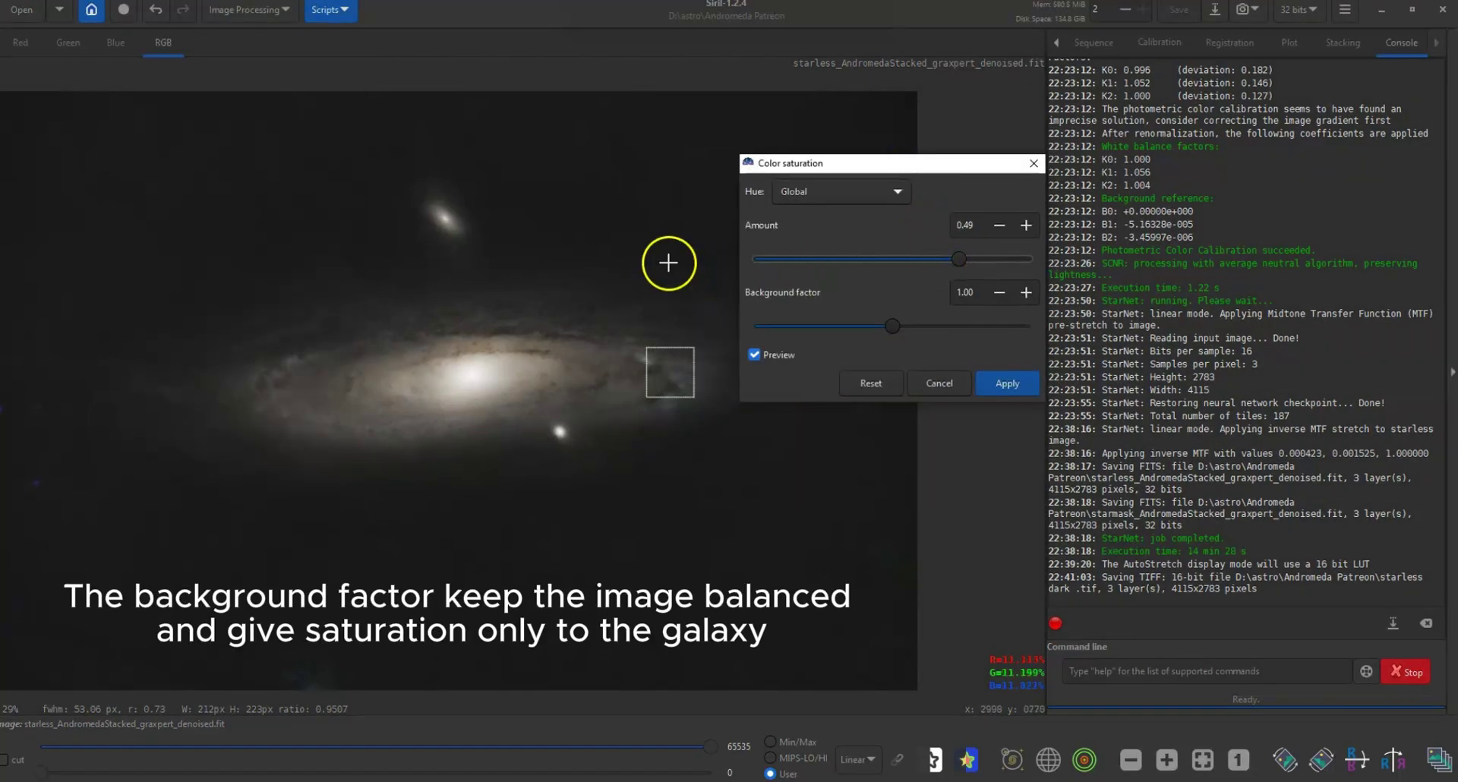
pyautogui.click(714, 424)
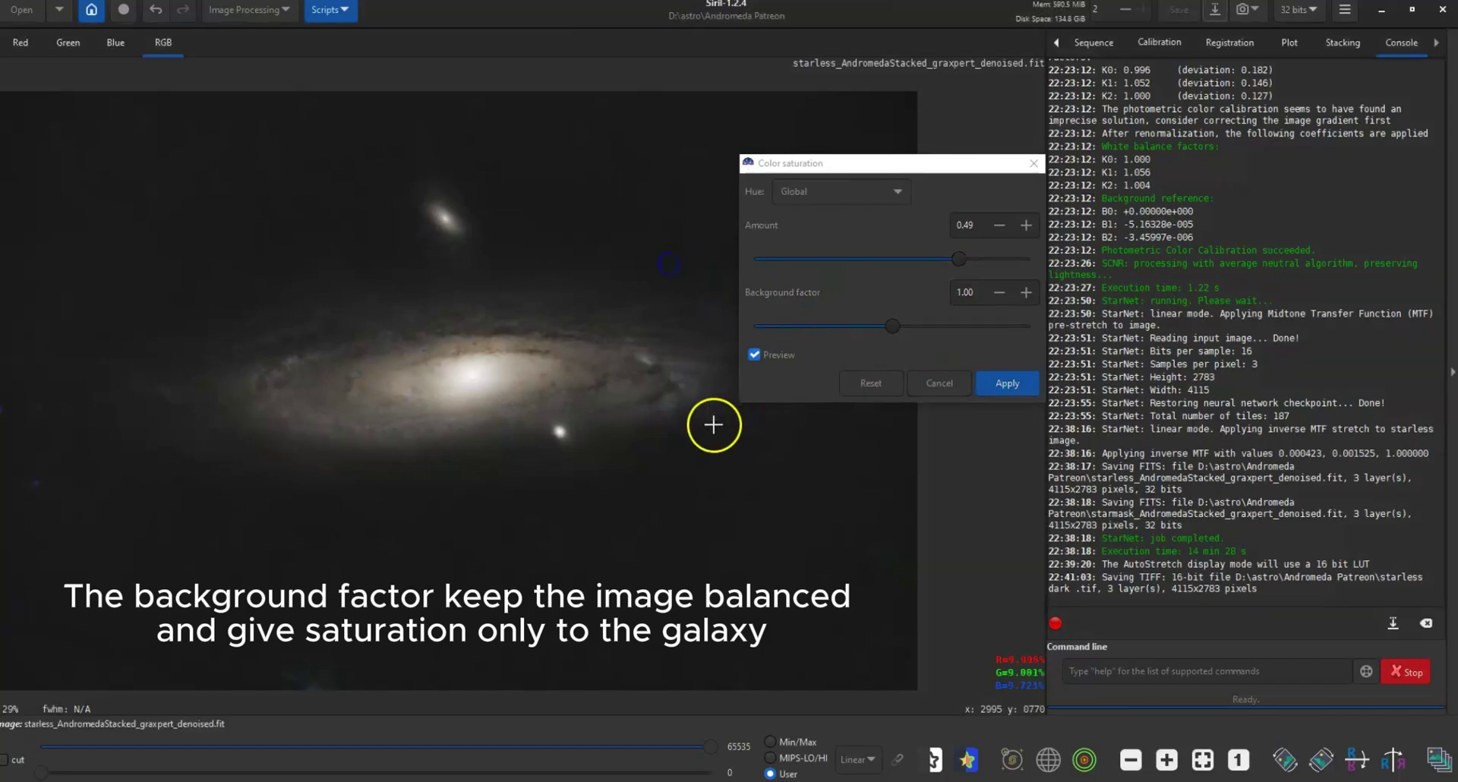
pyautogui.click(920, 329)
pyautogui.click(913, 328)
pyautogui.click(1007, 383)
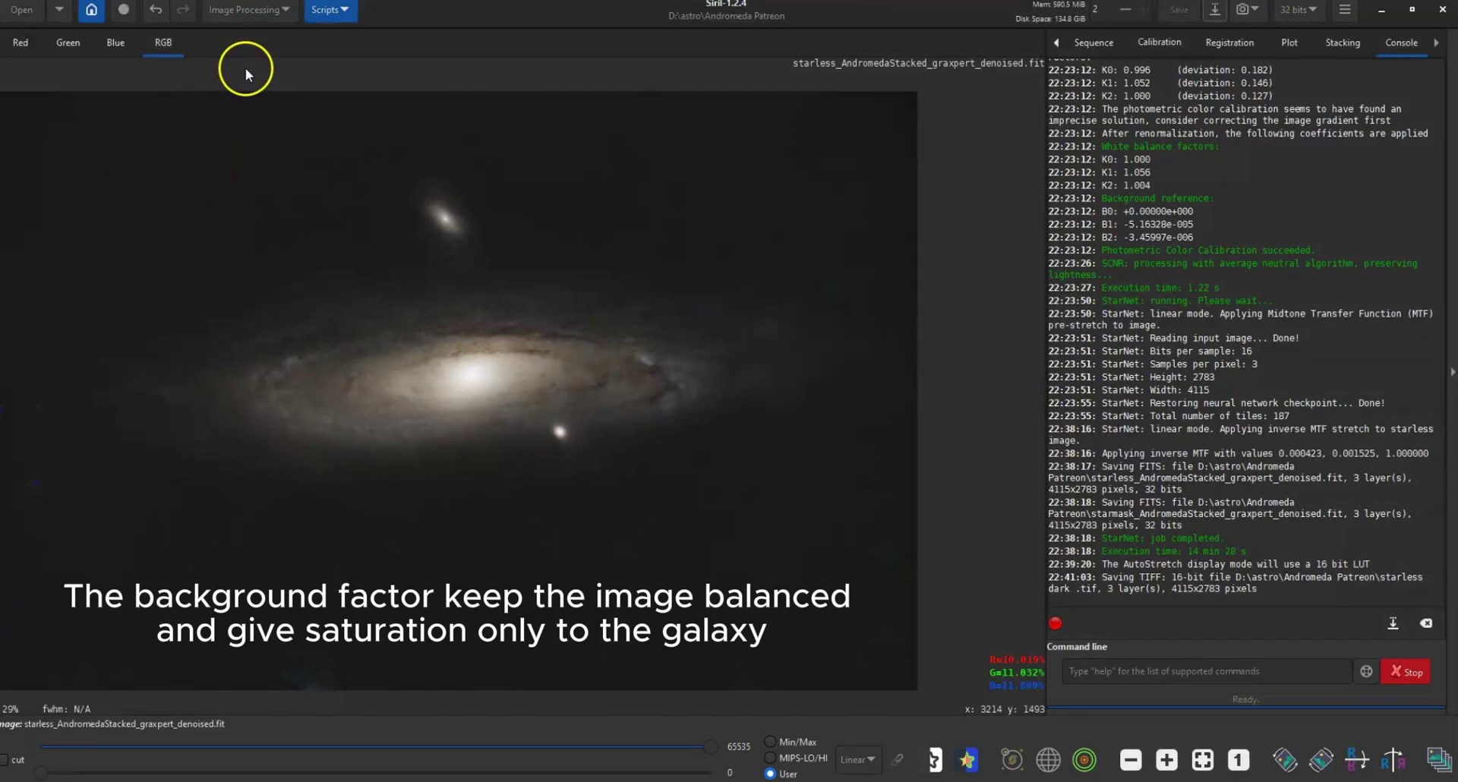
# Apply a second saturation pass limited to Orange-Brown / Yellow hues: amount 0.35, background 1.16.
pyautogui.click(232, 13)
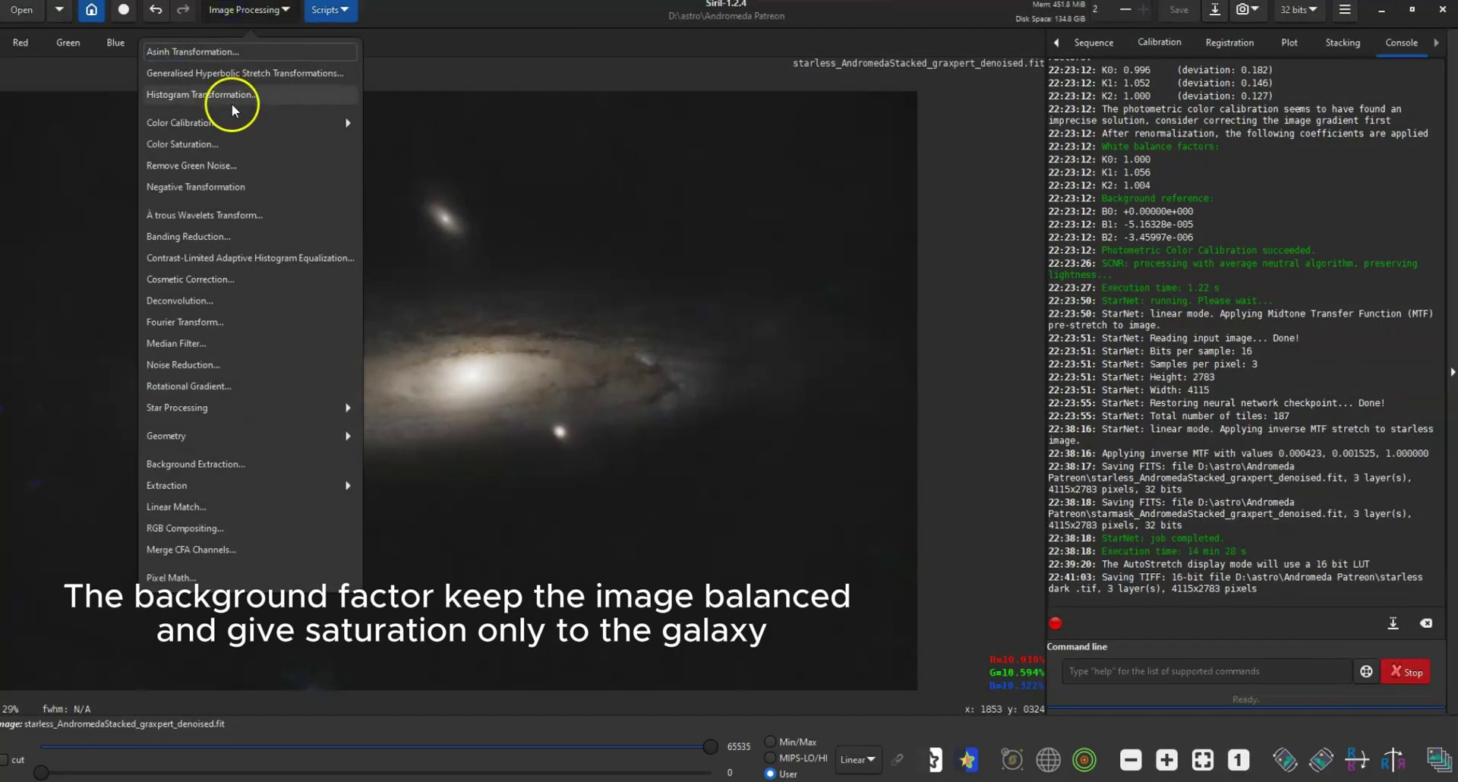
pyautogui.click(242, 143)
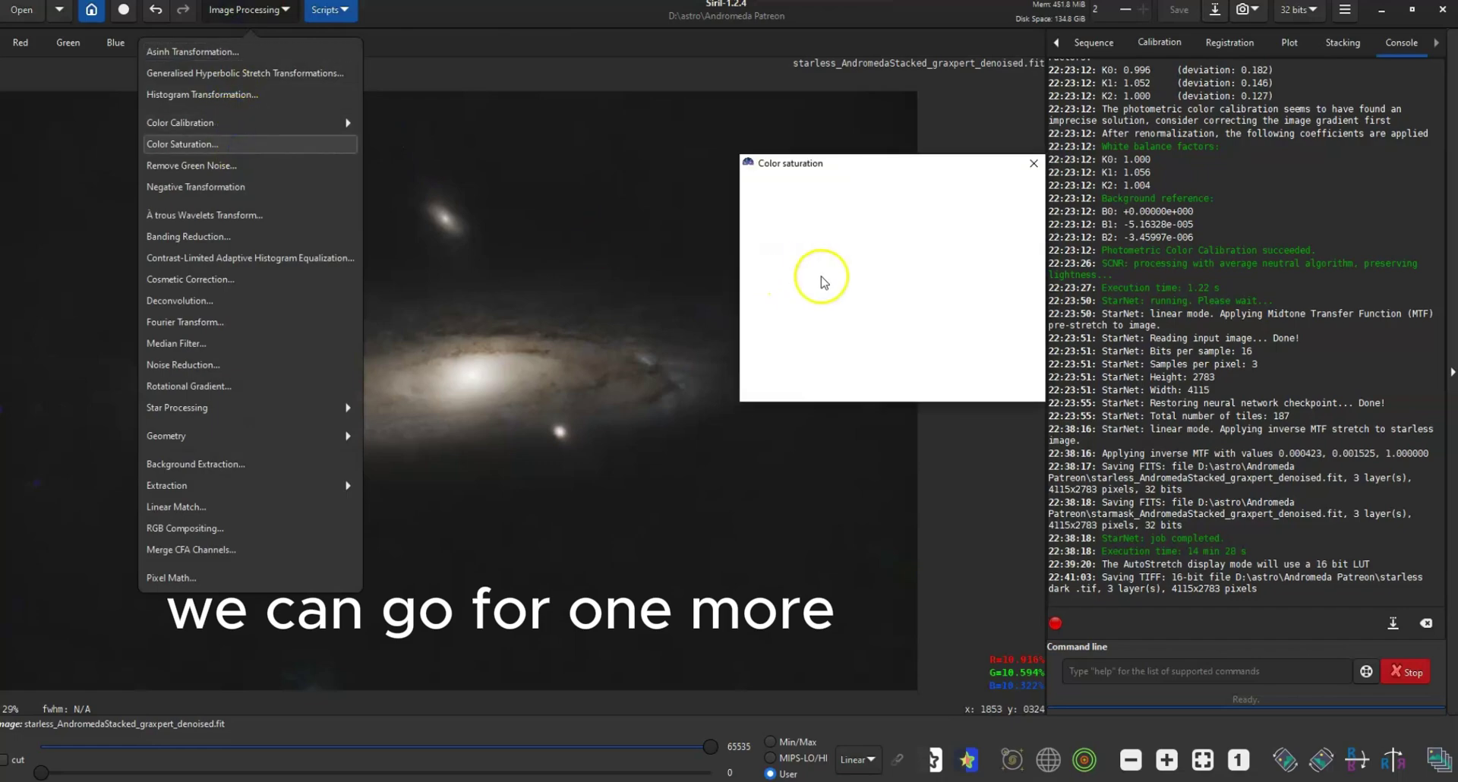
pyautogui.moveTo(935, 262); pyautogui.dragTo(943, 263)
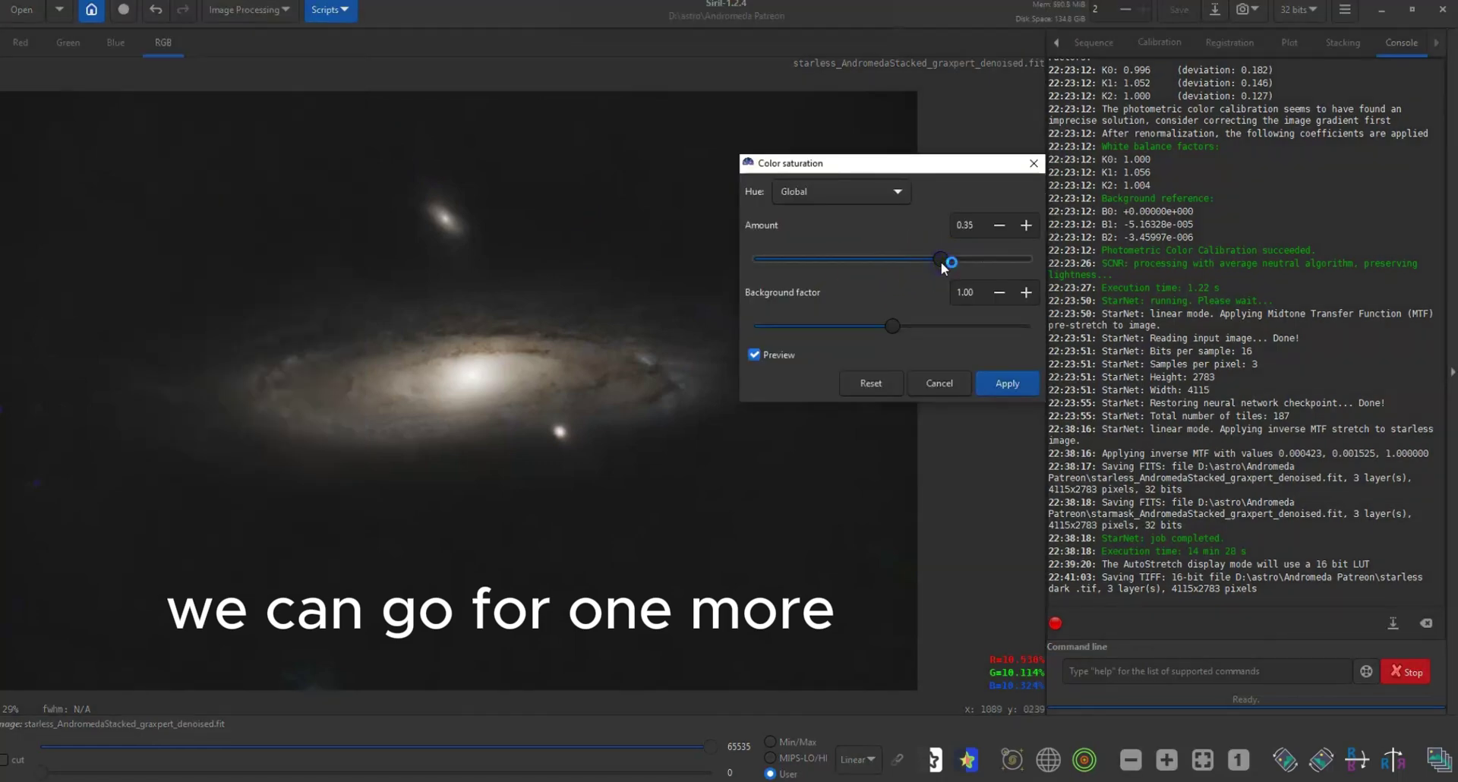
pyautogui.click(915, 325)
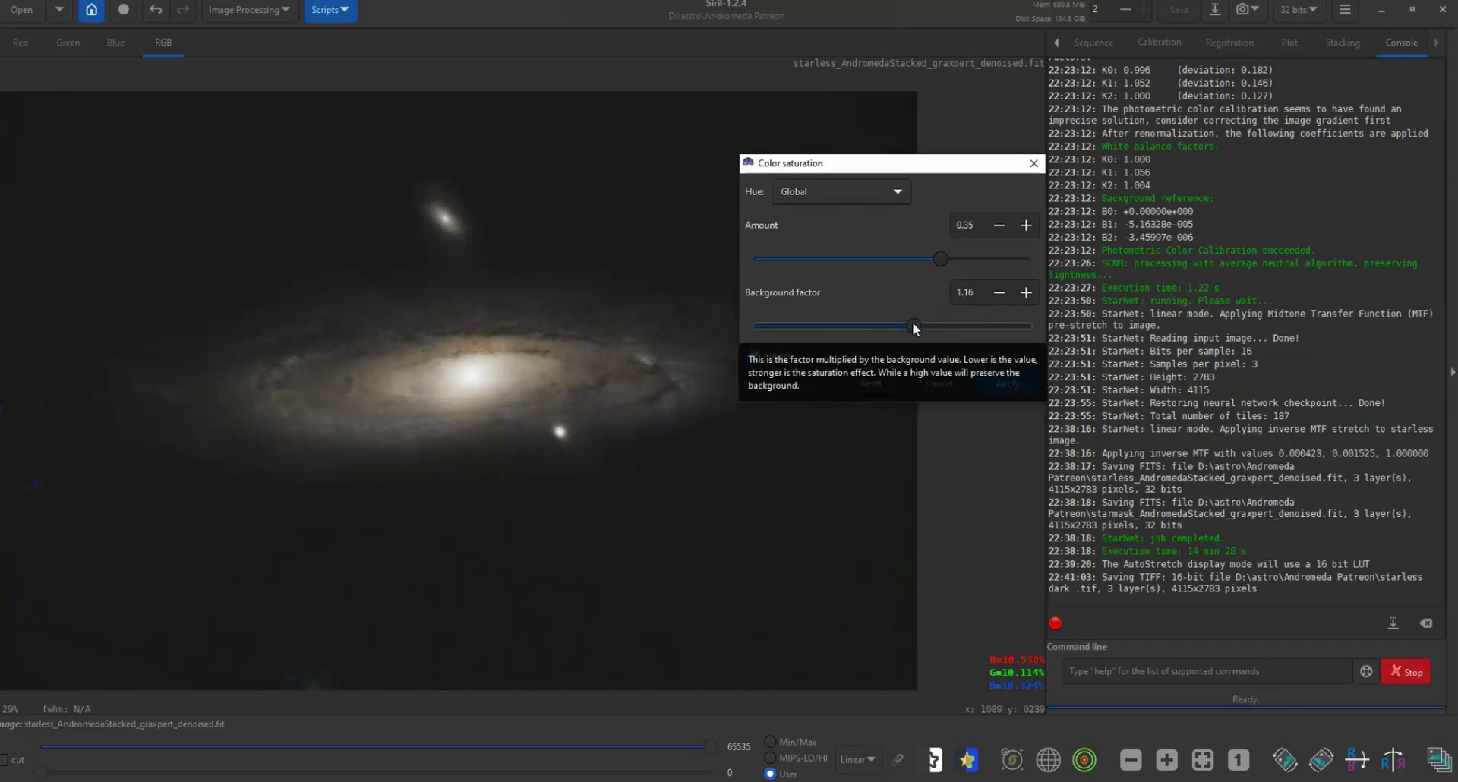
pyautogui.scroll(1, 623, 371)
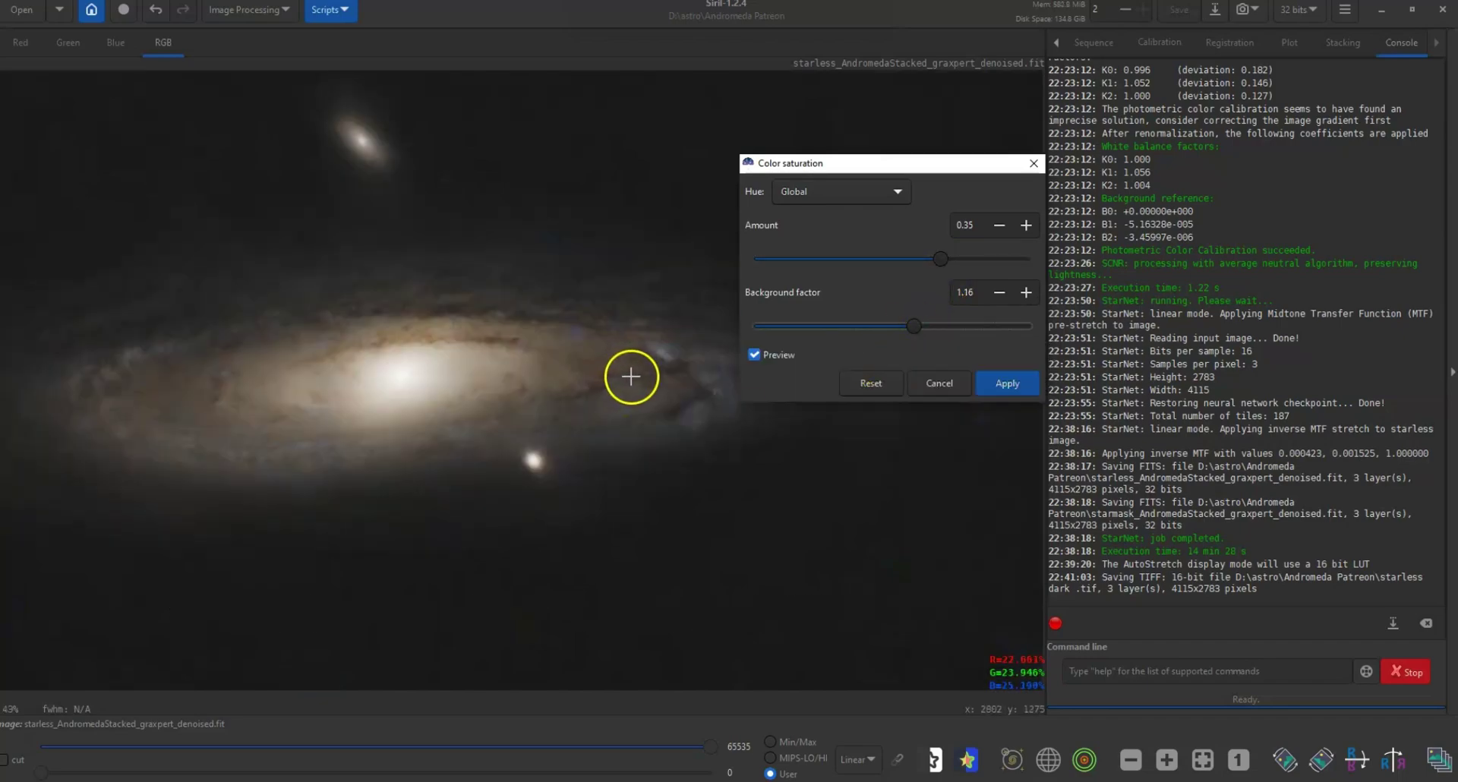
pyautogui.scroll(1, 632, 354)
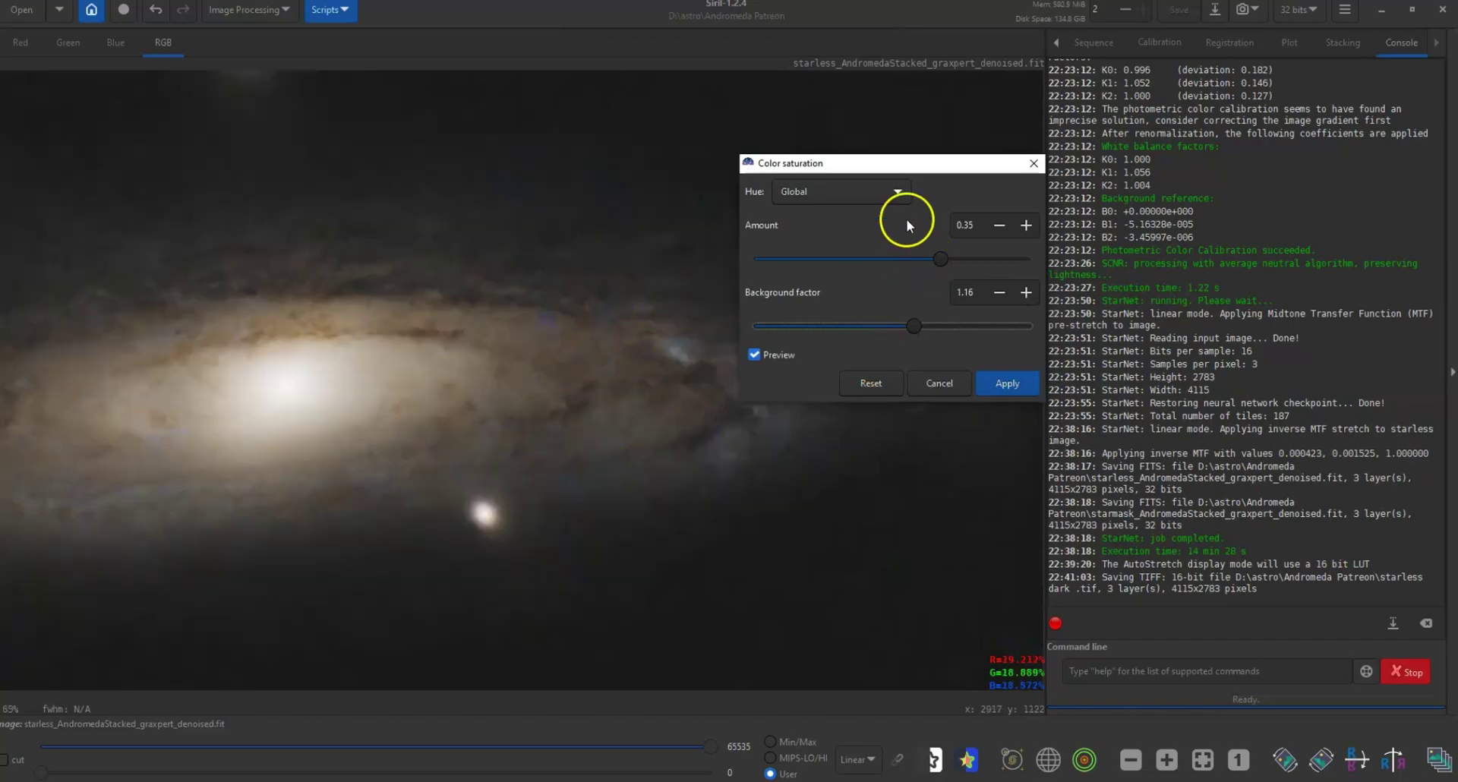
pyautogui.click(877, 186)
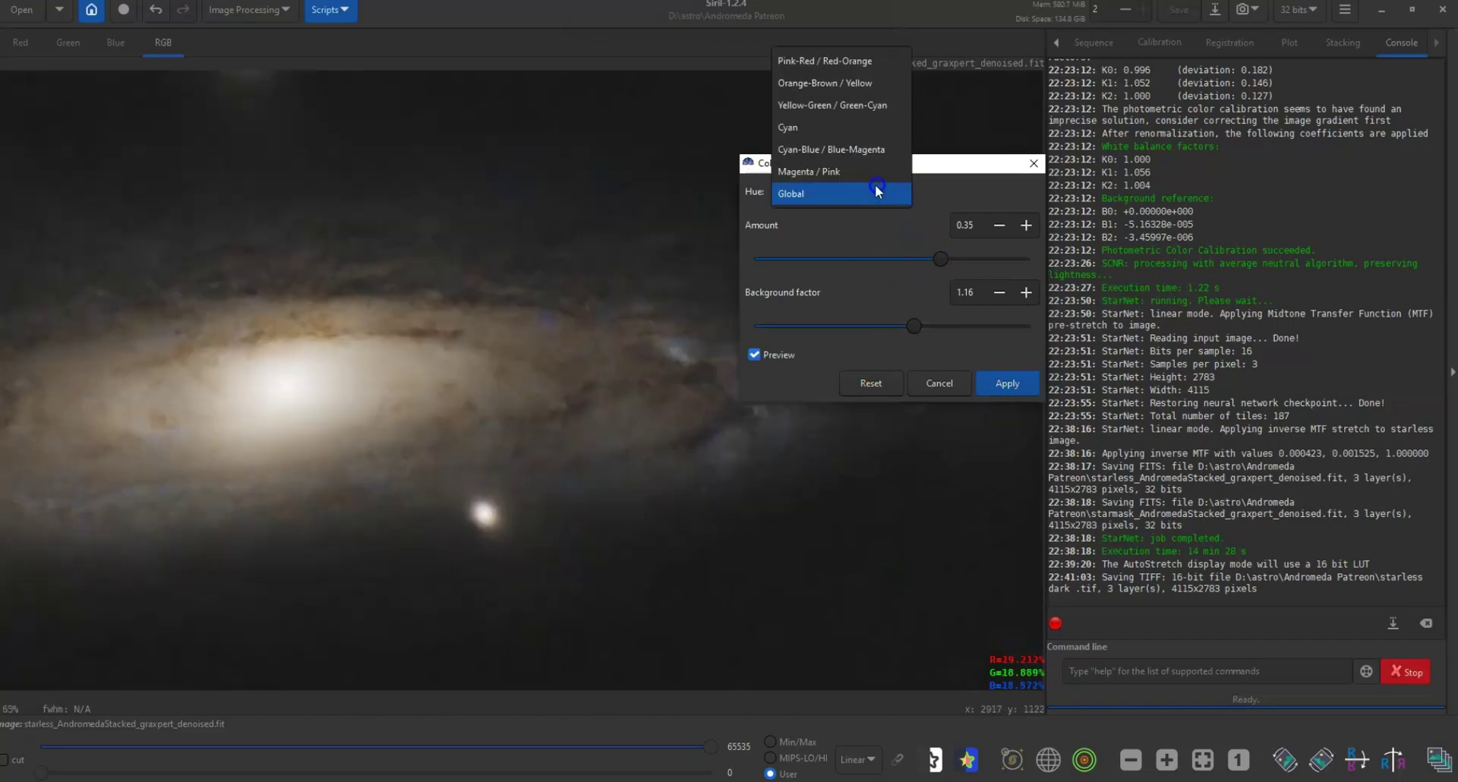
pyautogui.click(887, 78)
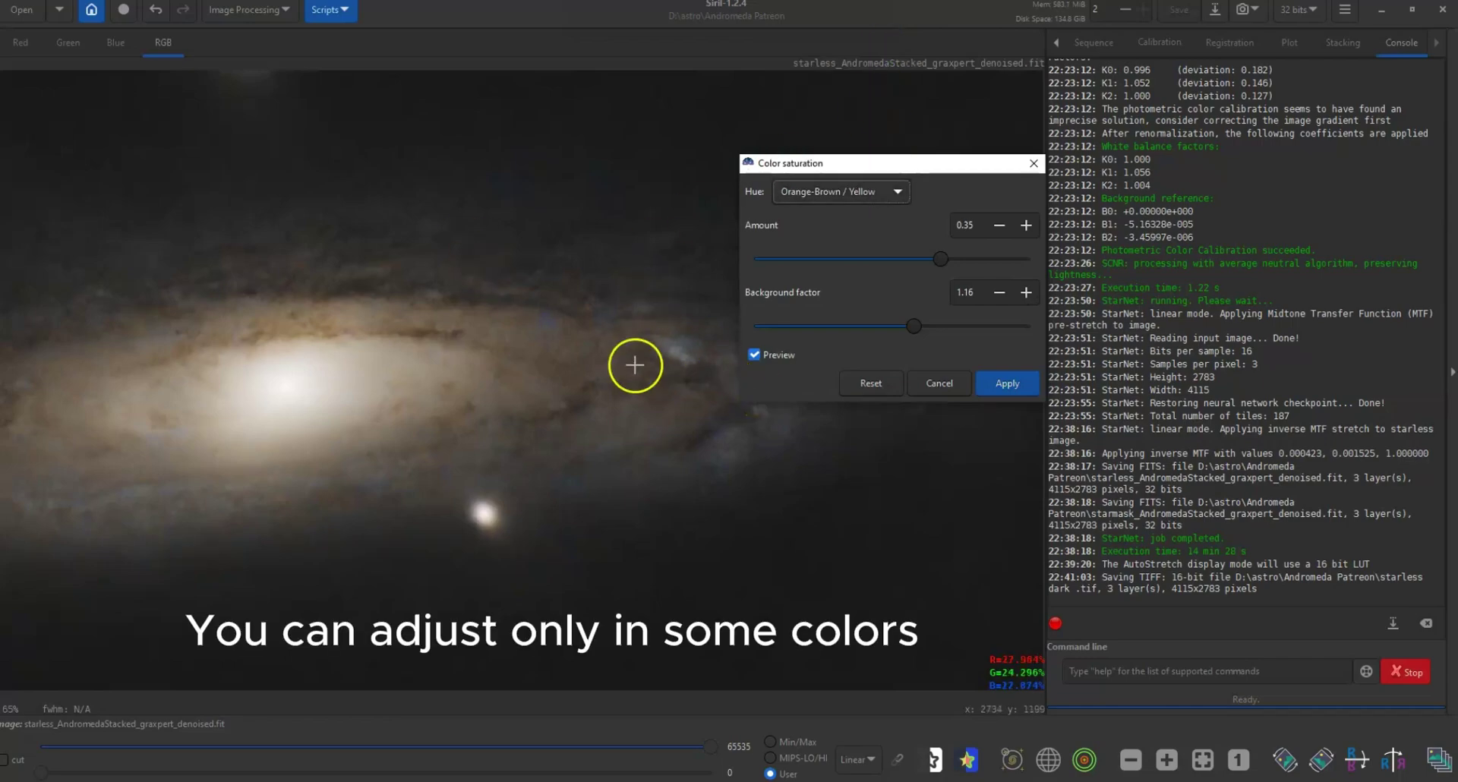
pyautogui.scroll(-2, 376, 277)
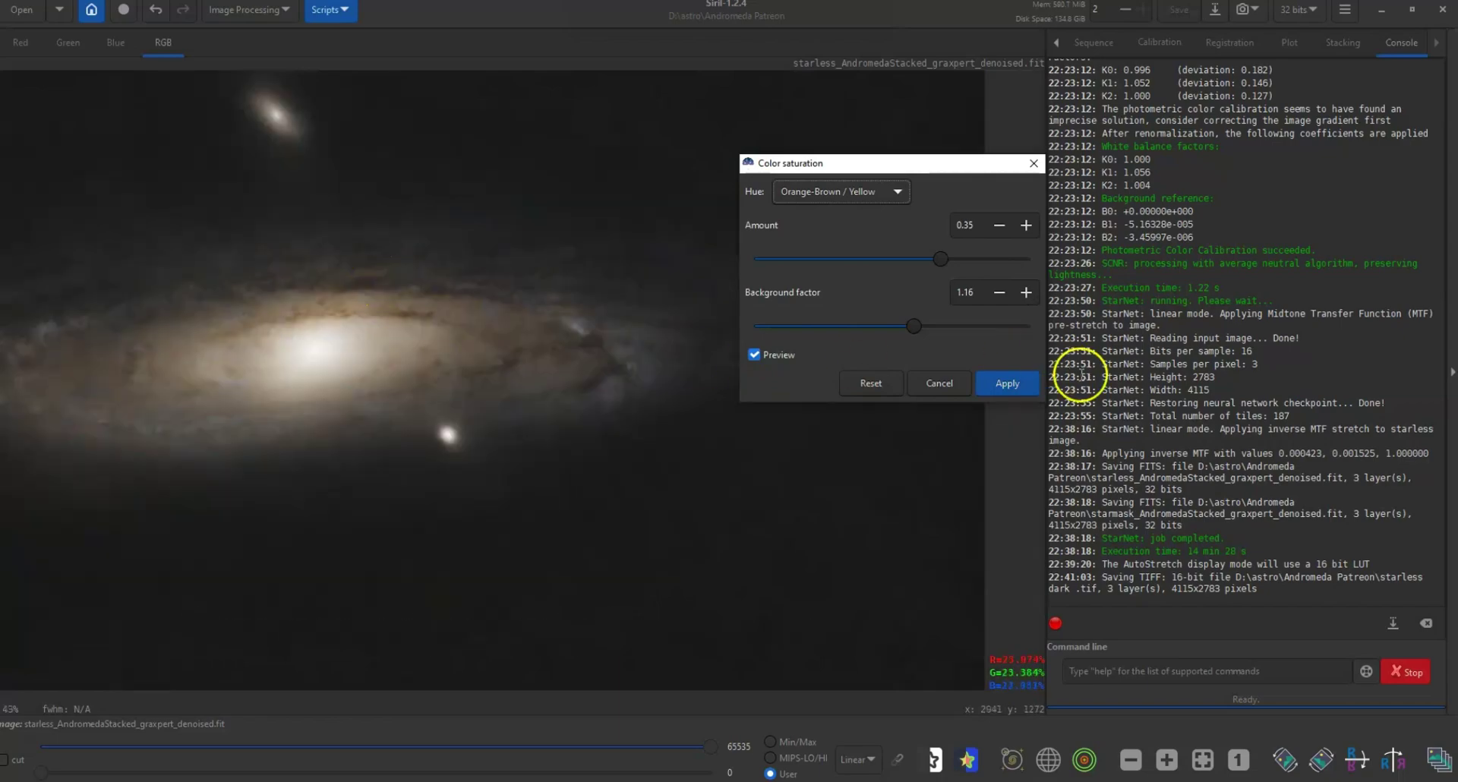
pyautogui.click(1006, 372)
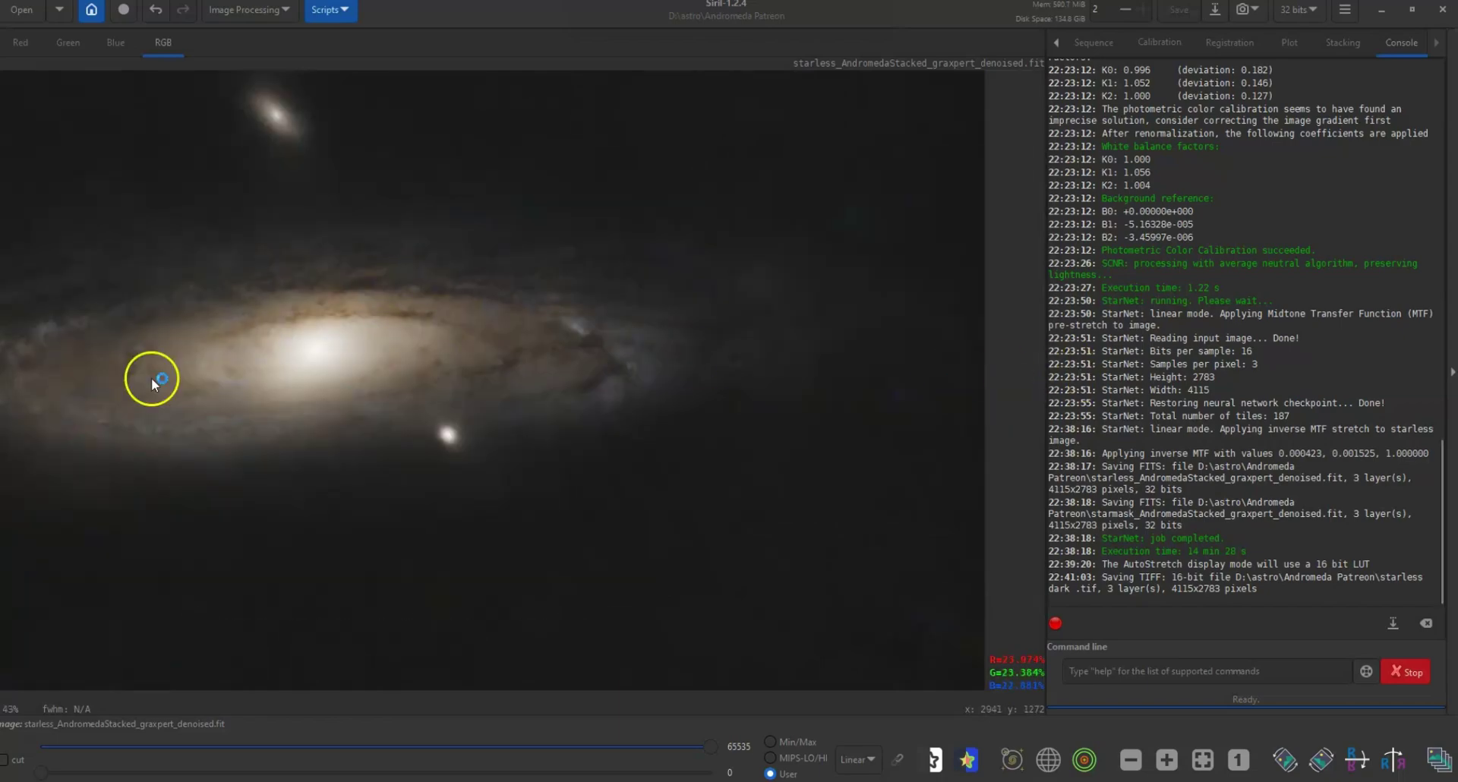
# Save the image as a 16-bit unsigned integer TIFF named starless_bright.tif.
pyautogui.click(1205, 763)
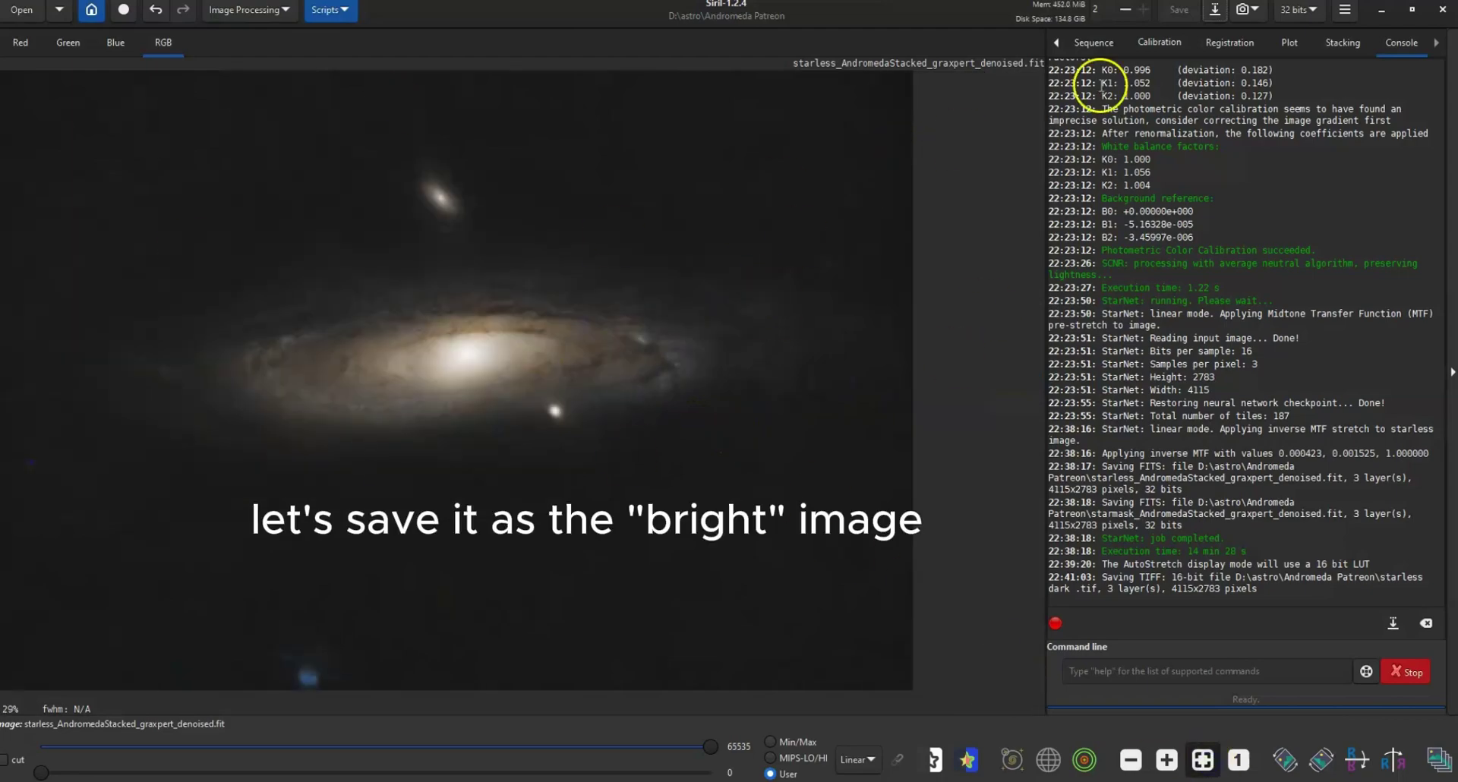
pyautogui.click(1215, 10)
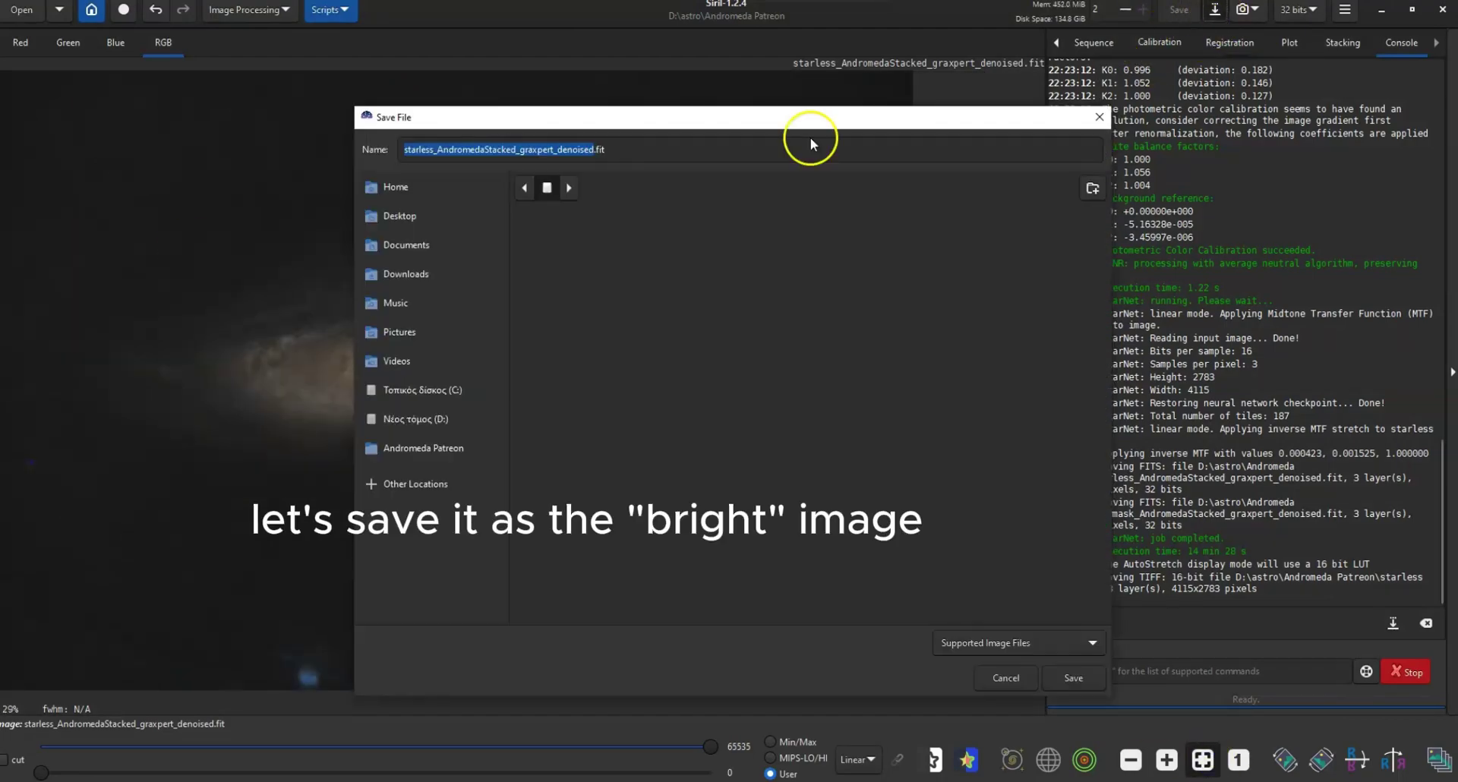
pyautogui.click(1011, 644)
pyautogui.click(1001, 600)
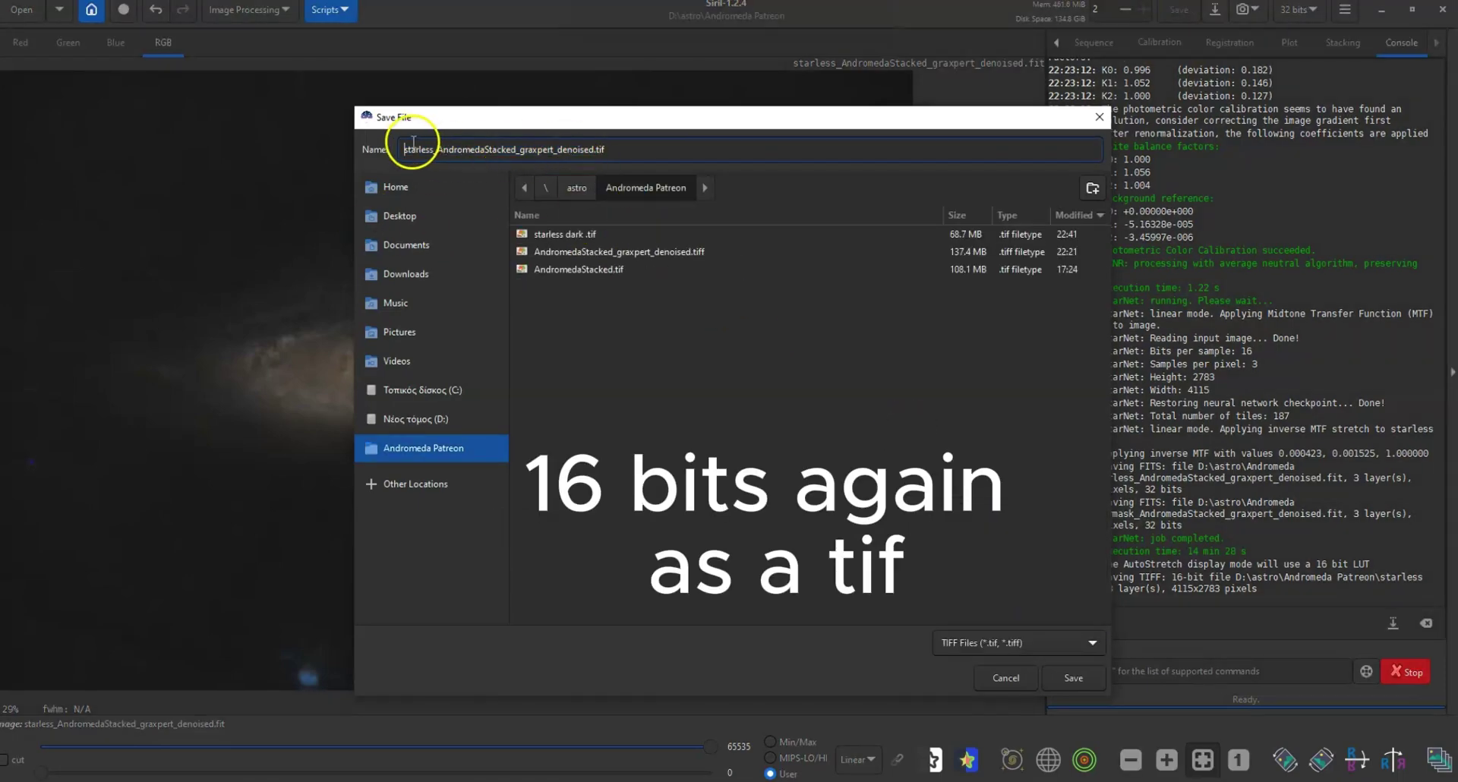
pyautogui.moveTo(437, 150); pyautogui.dragTo(556, 150)
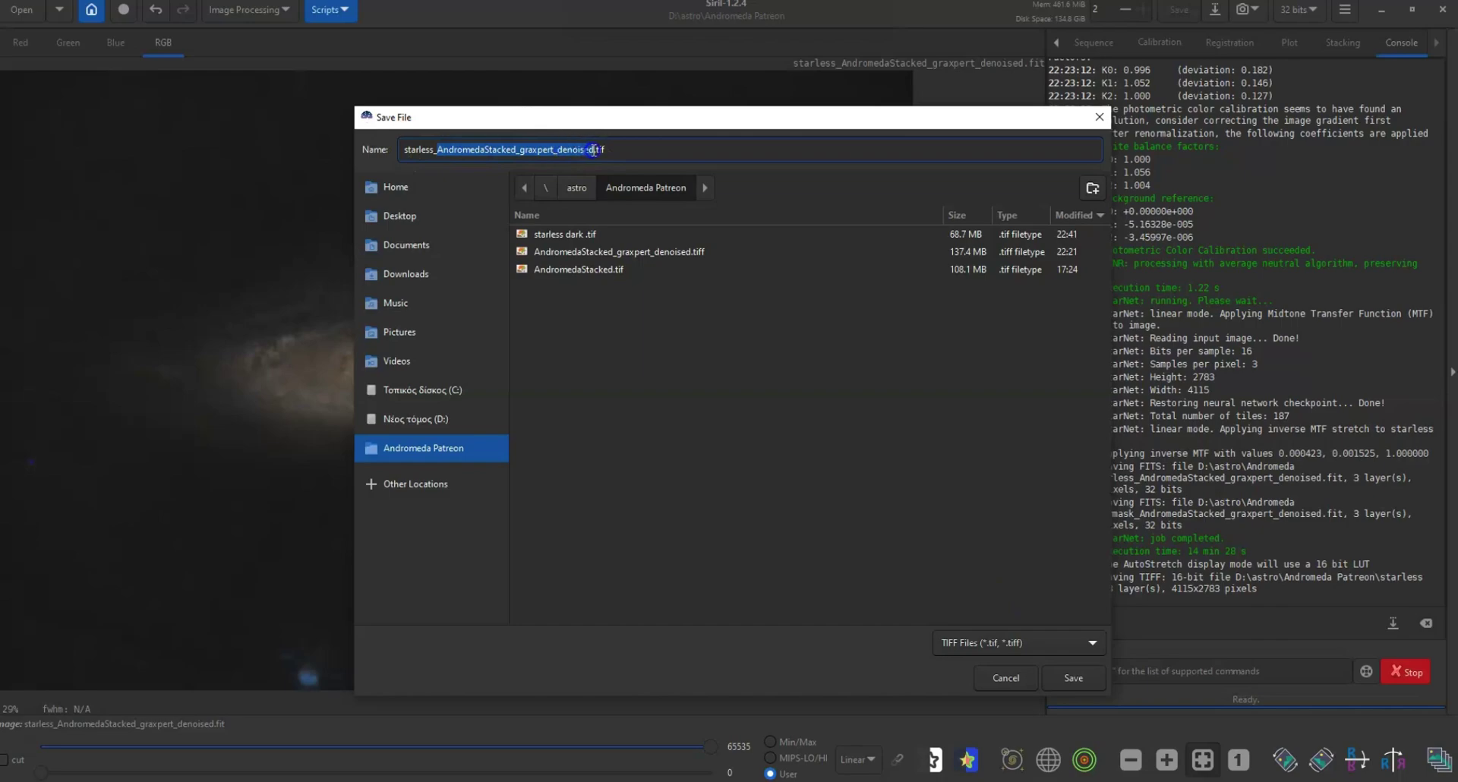
pyautogui.write('bright')
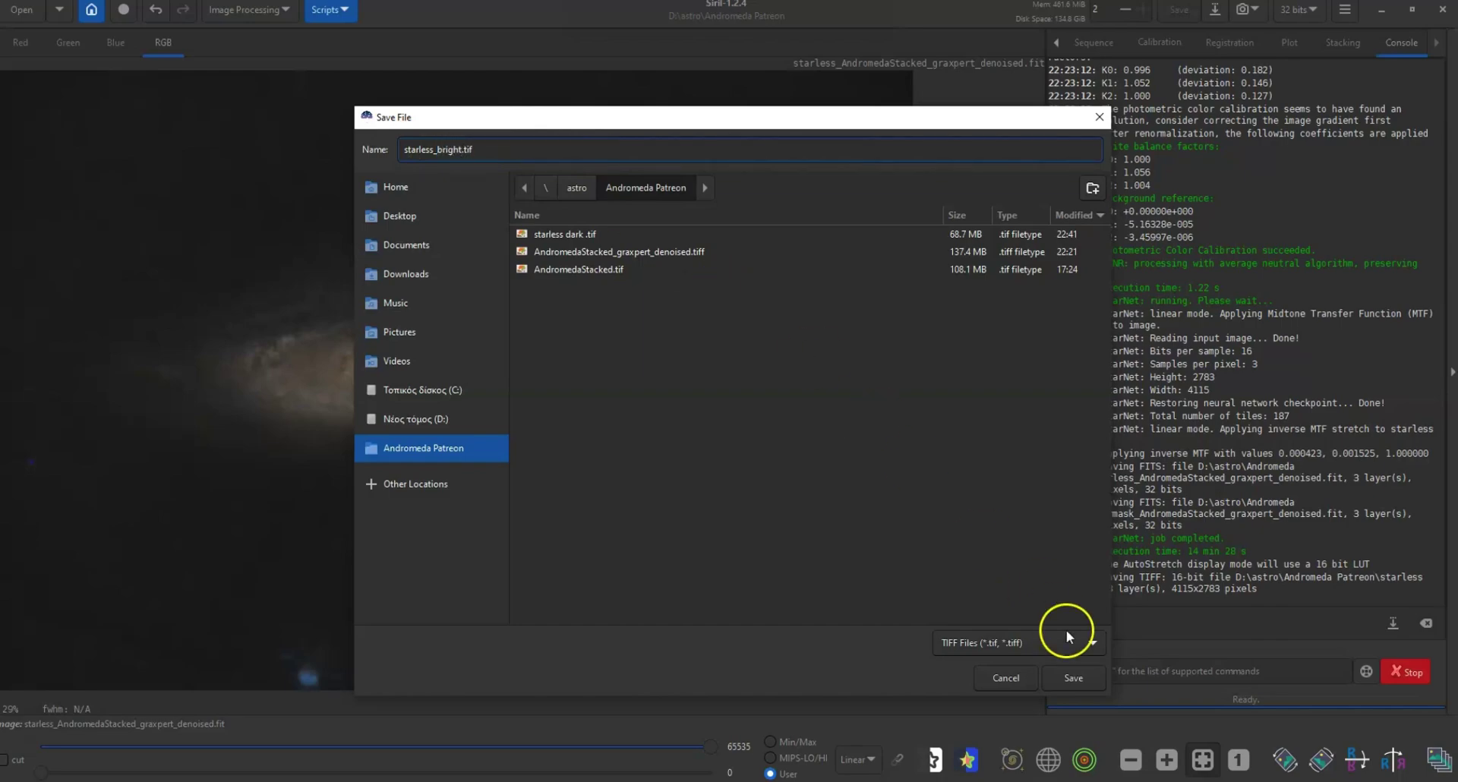
pyautogui.click(1064, 670)
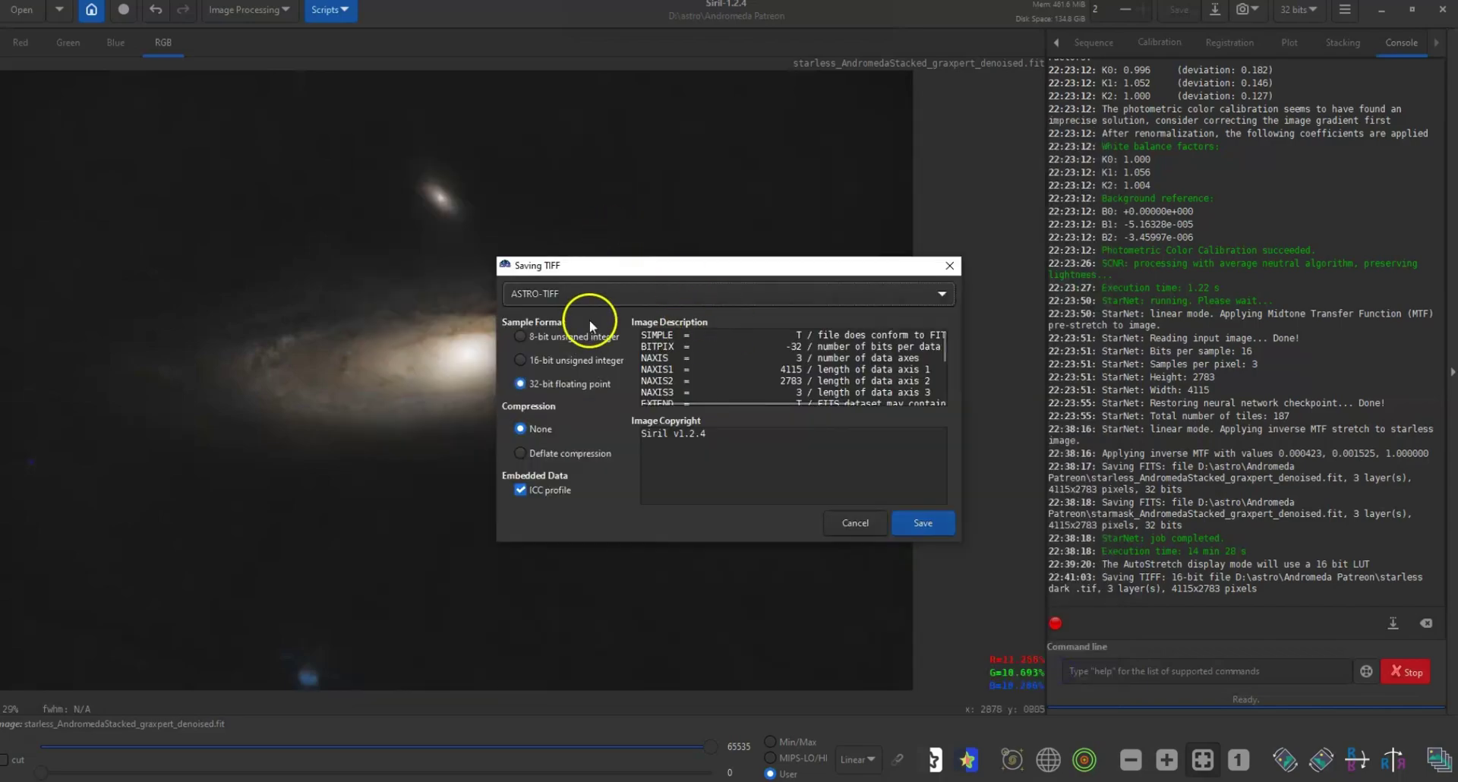
pyautogui.click(922, 523)
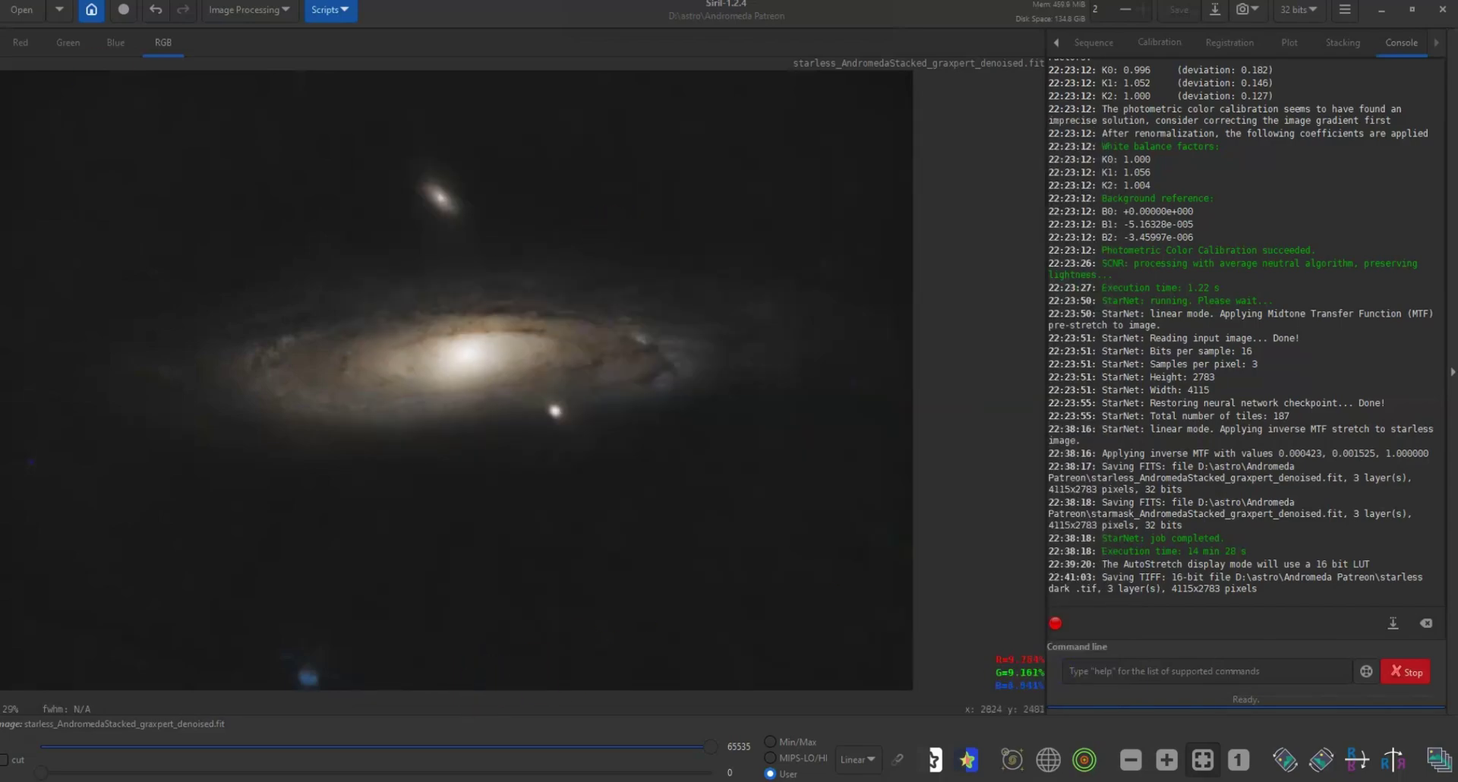
# Open the star mask image and save it as a 16-bit unsigned integer TIFF.
pyautogui.click(27, 17)
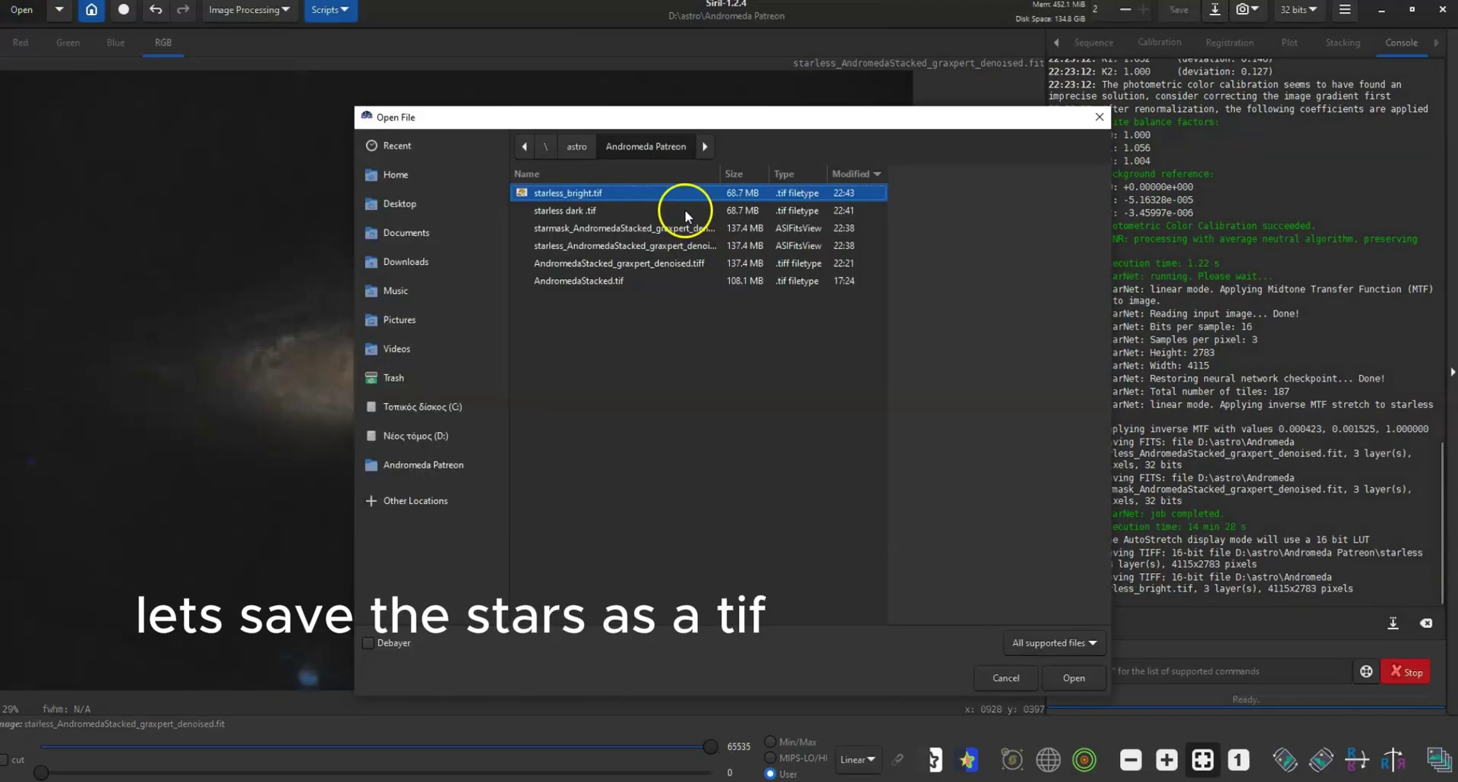
pyautogui.click(593, 229)
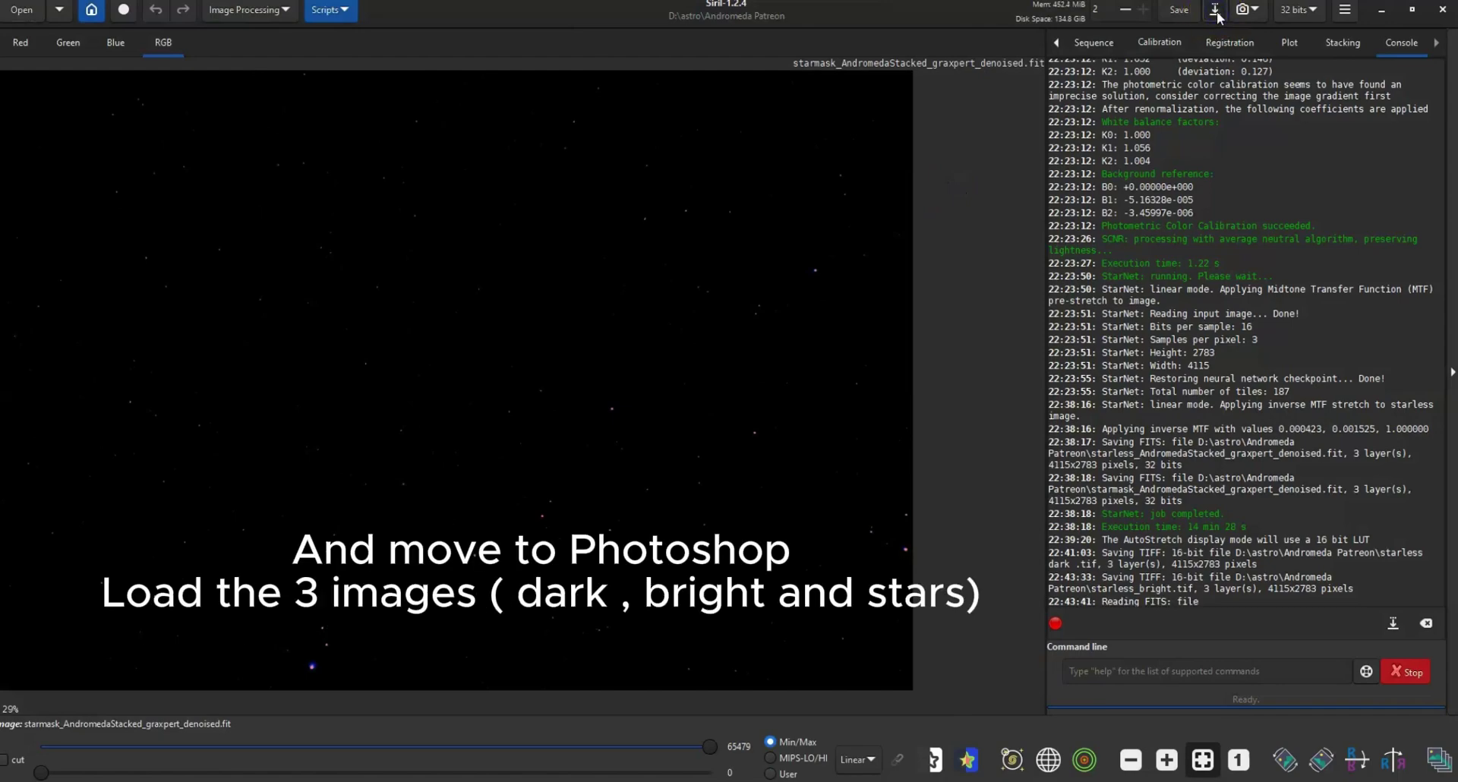
pyautogui.click(1216, 10)
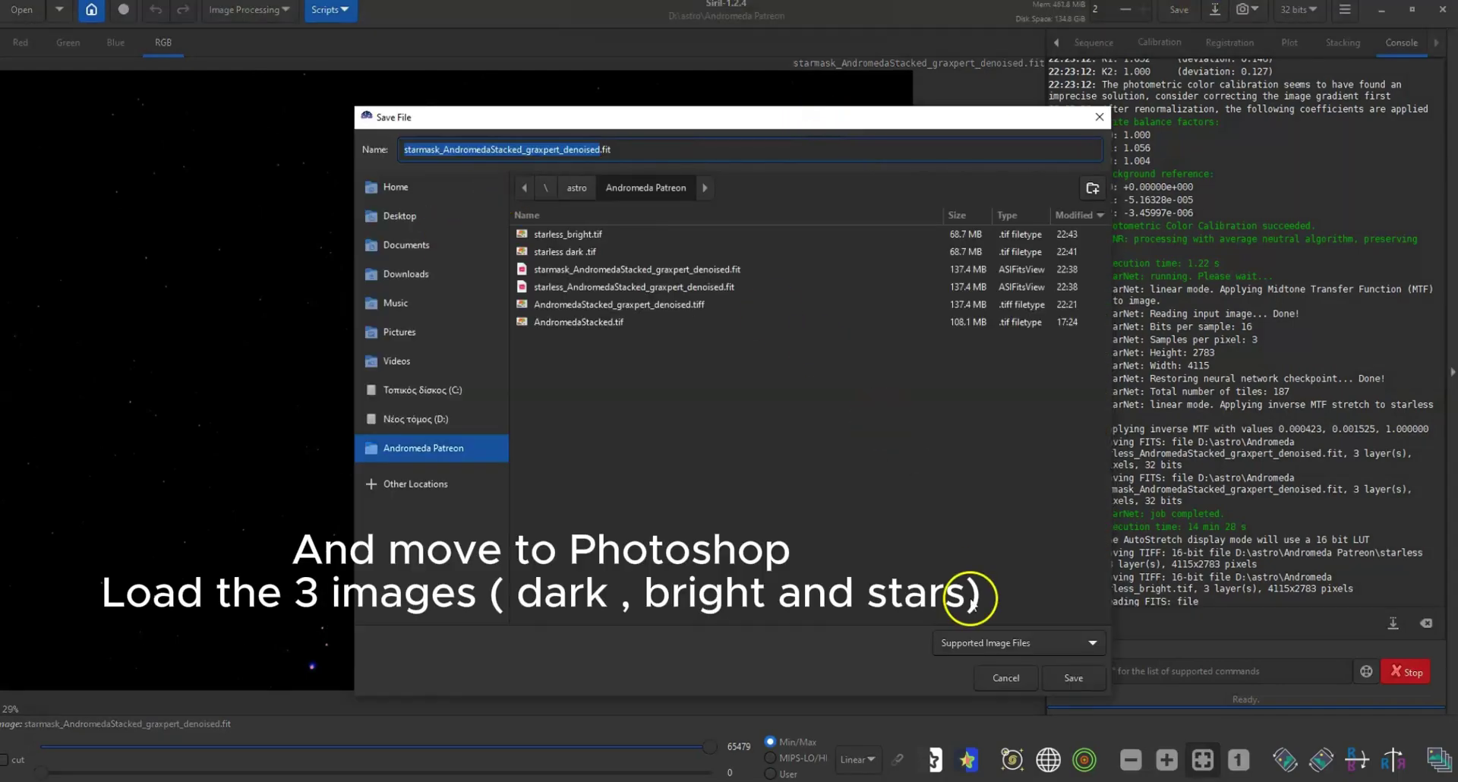
pyautogui.click(1014, 643)
pyautogui.click(1044, 615)
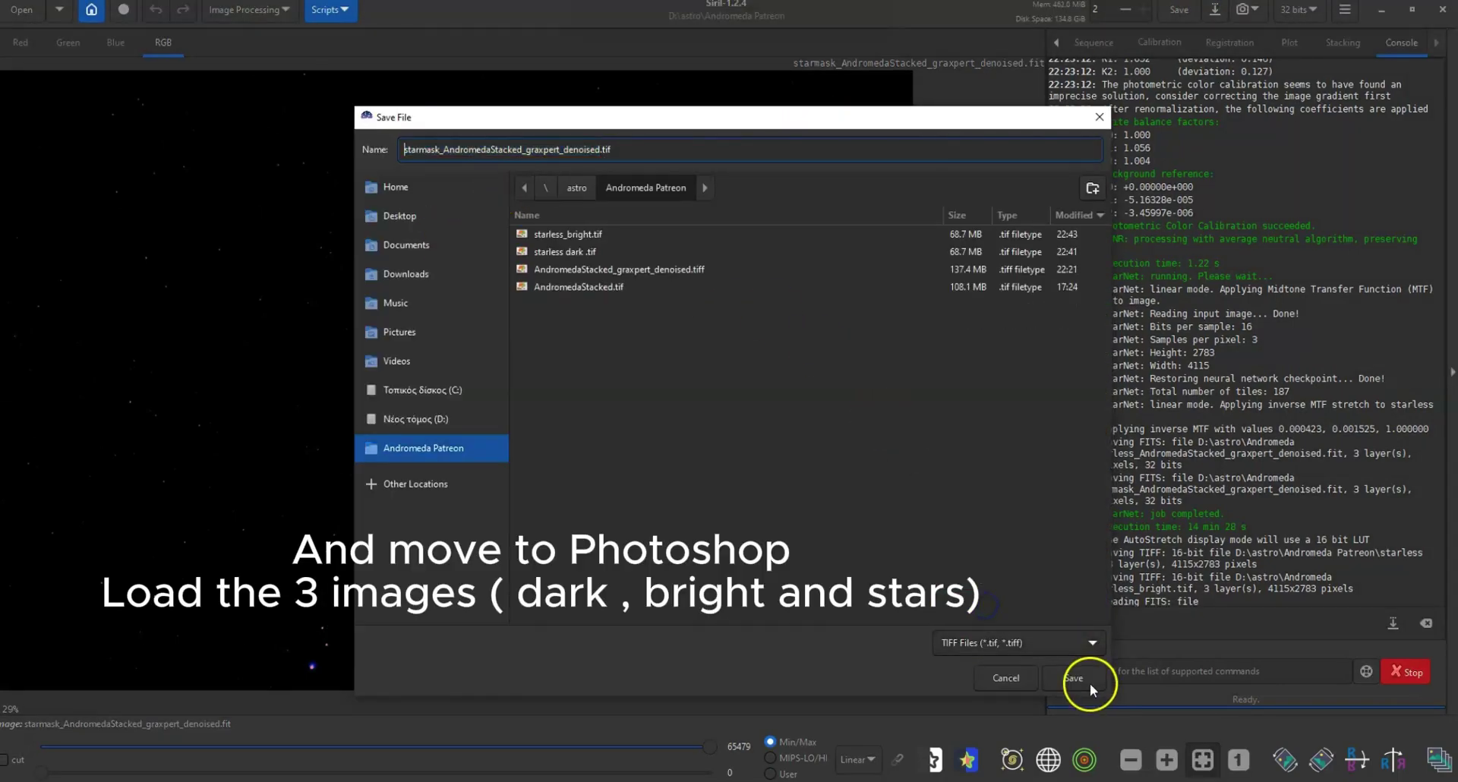
pyautogui.click(1074, 679)
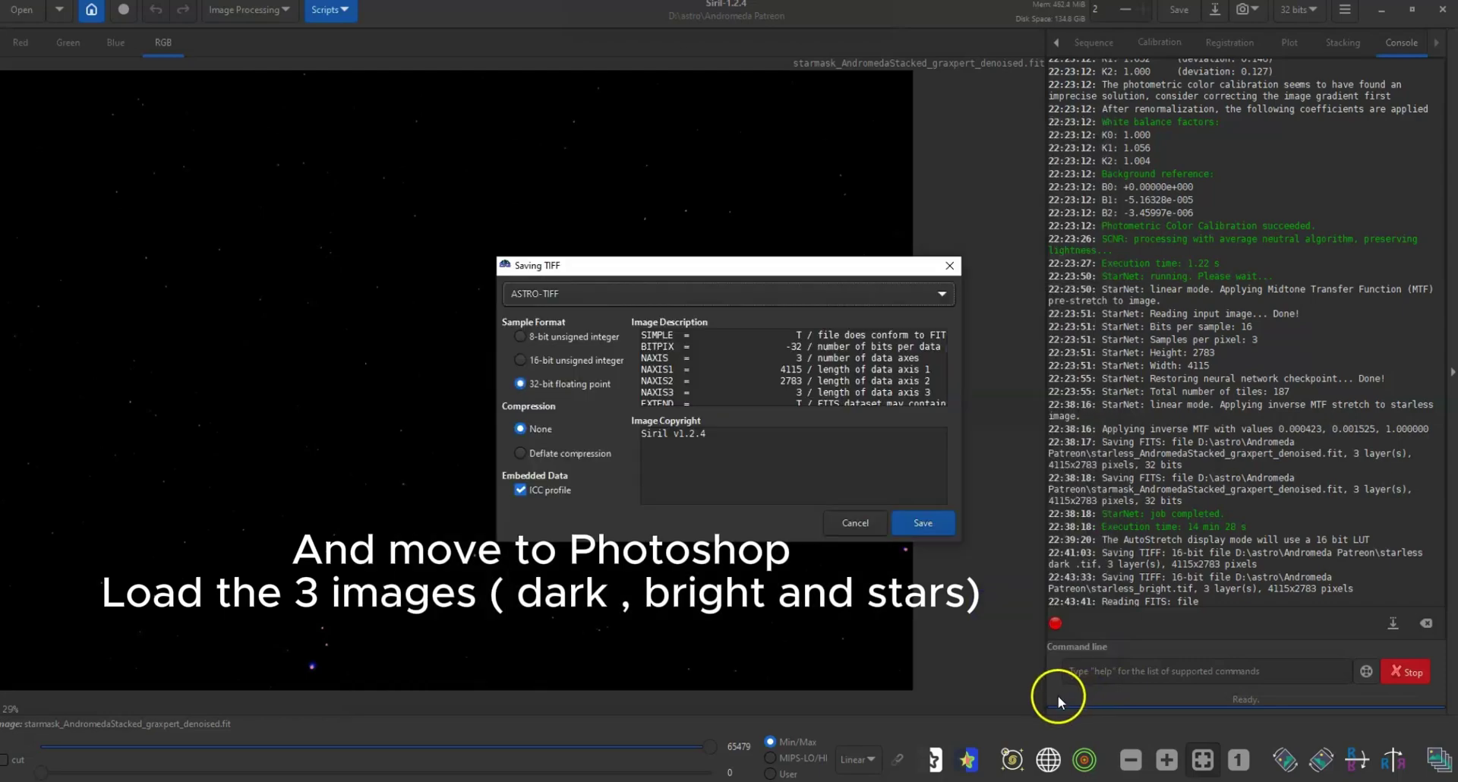
pyautogui.click(557, 359)
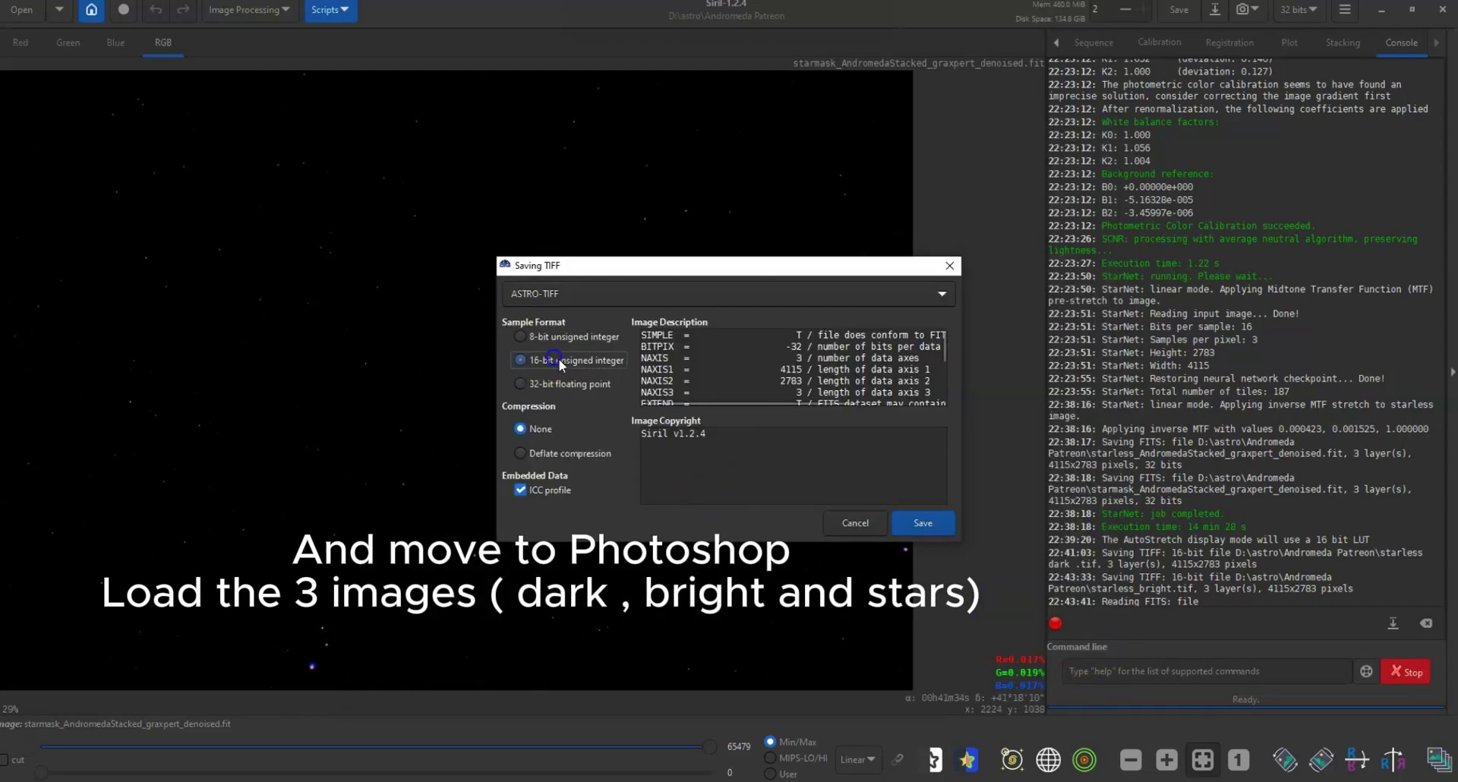
pyautogui.click(939, 527)
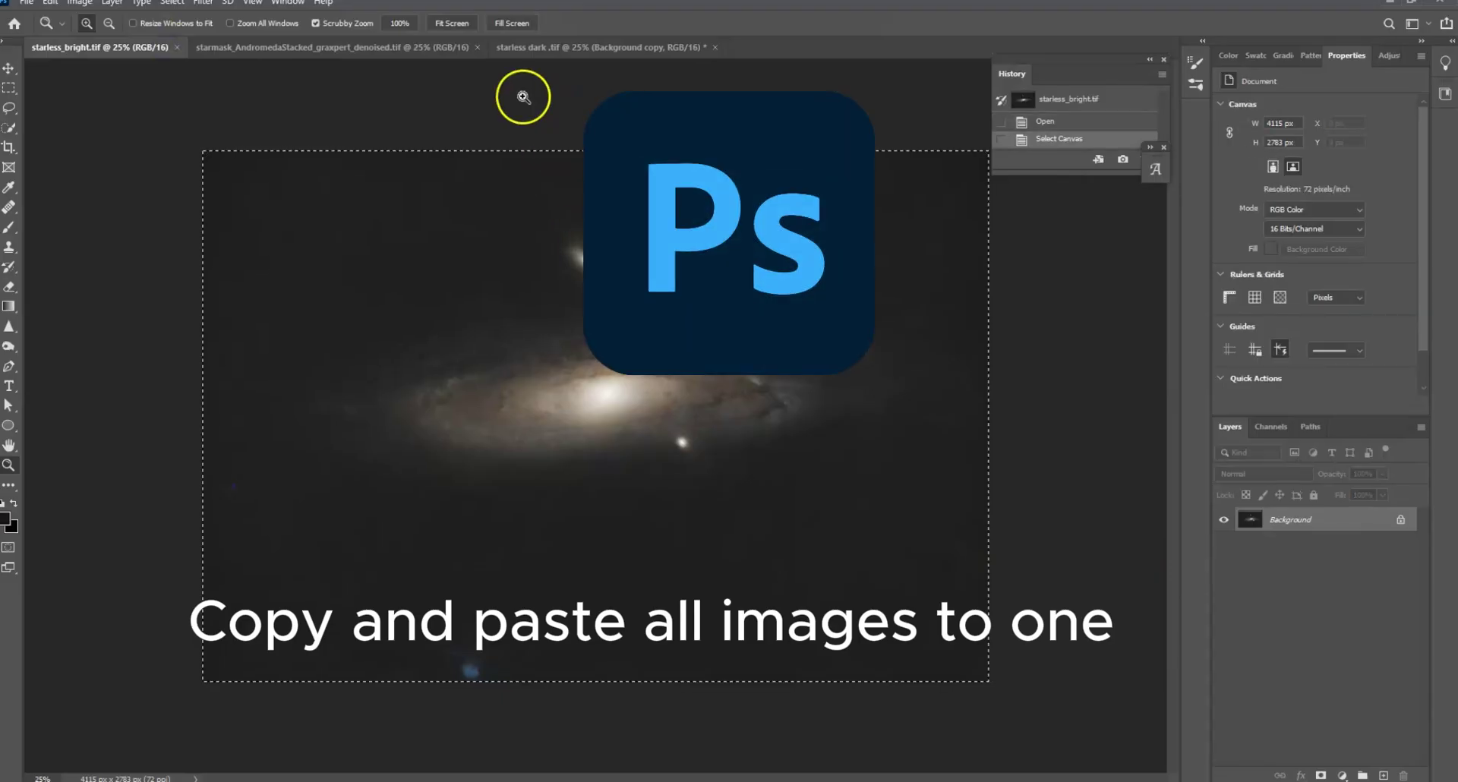
# Paste the star mask into the starless dark document as Layer 2 in Screen blend mode.
pyautogui.click(532, 47)
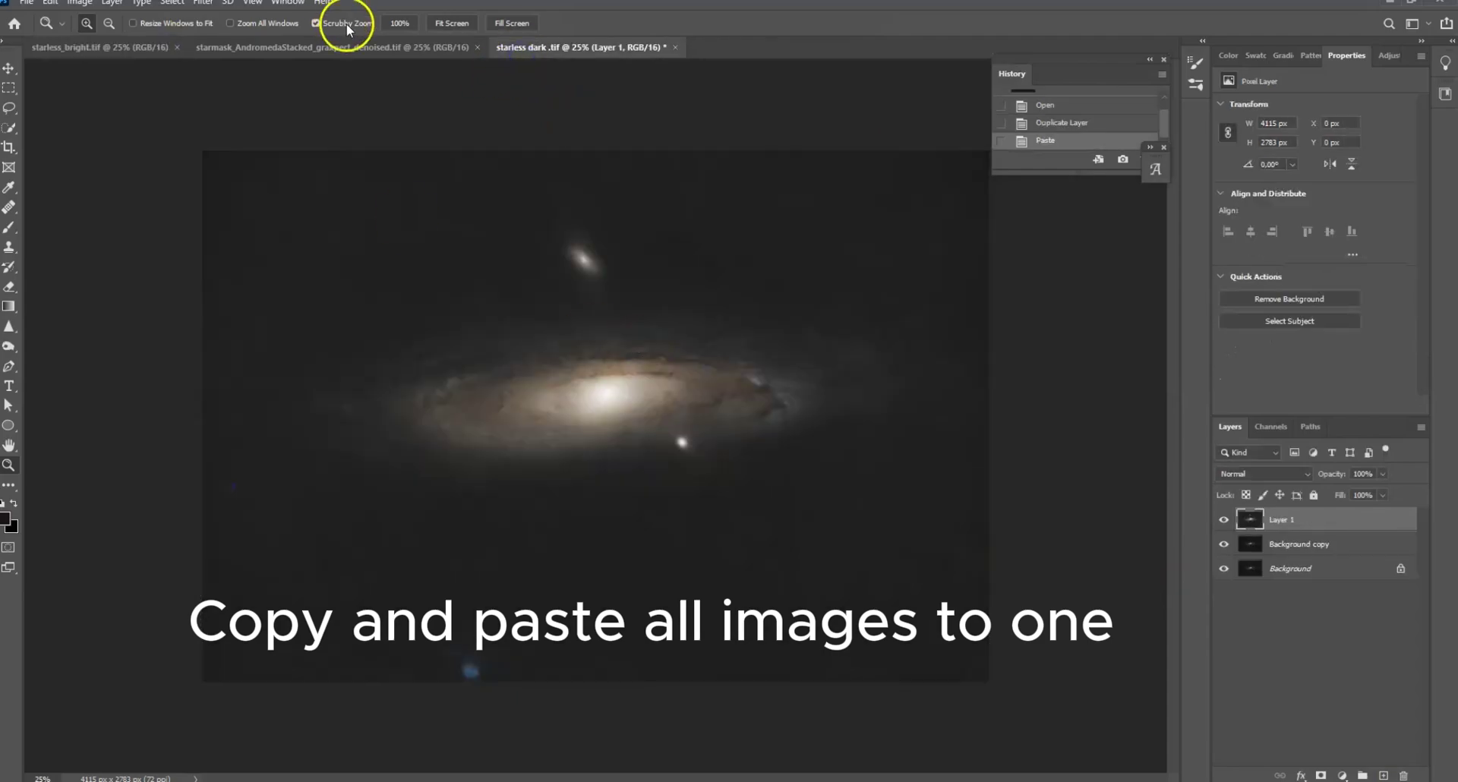
pyautogui.click(346, 47)
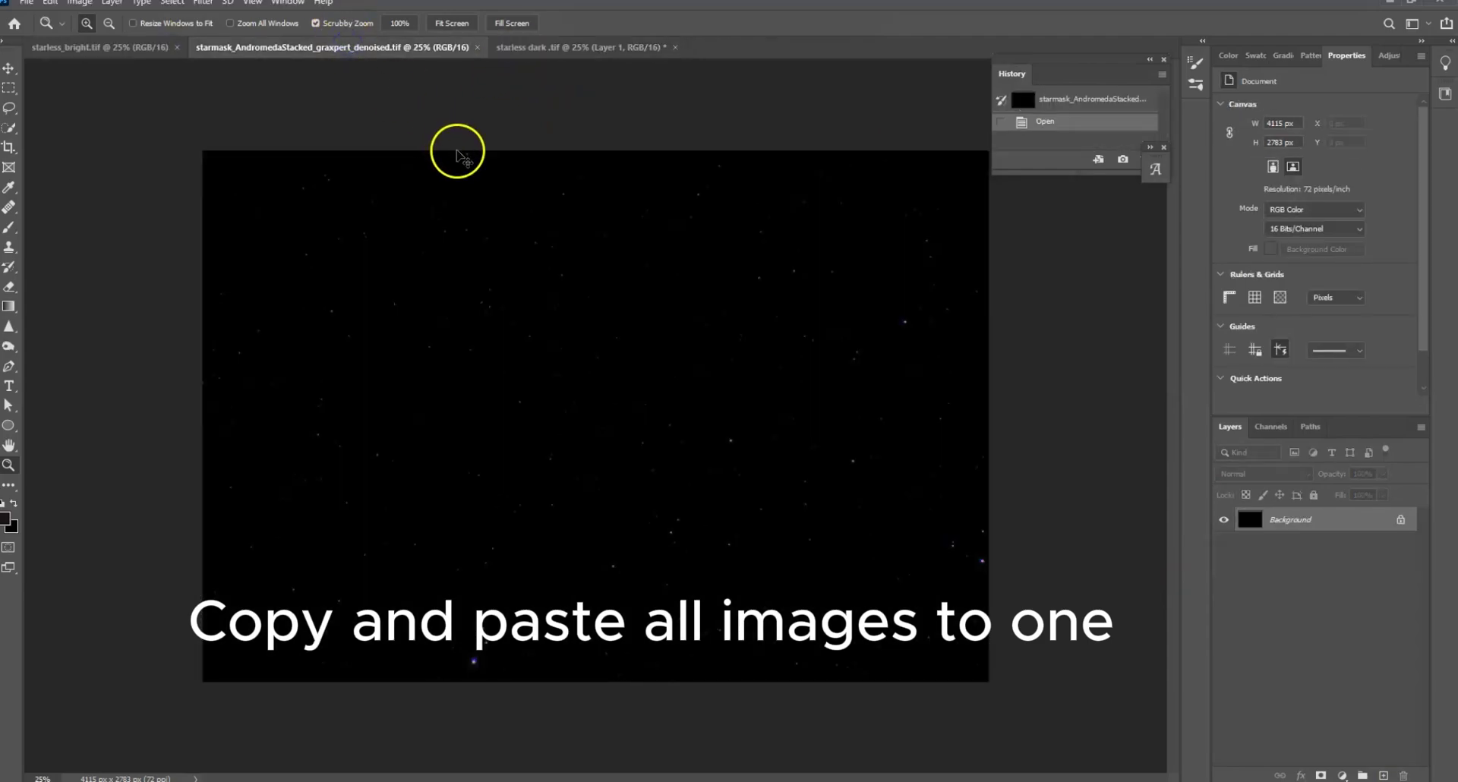
pyautogui.hotkey('ctrl', 'a')
pyautogui.hotkey('ctrl', 'c')
pyautogui.click(492, 50)
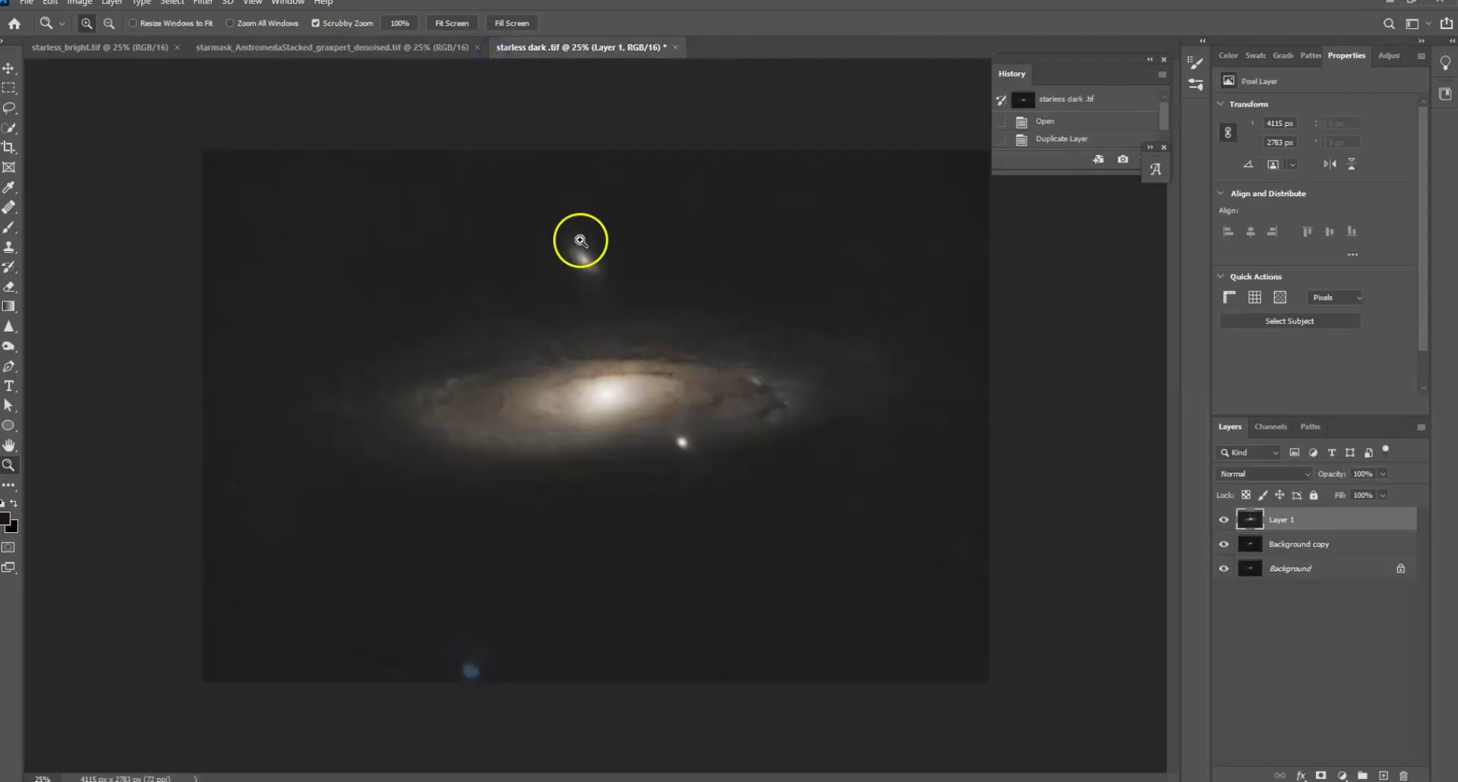
pyautogui.hotkey('ctrl', 'v')
pyautogui.click(1289, 470)
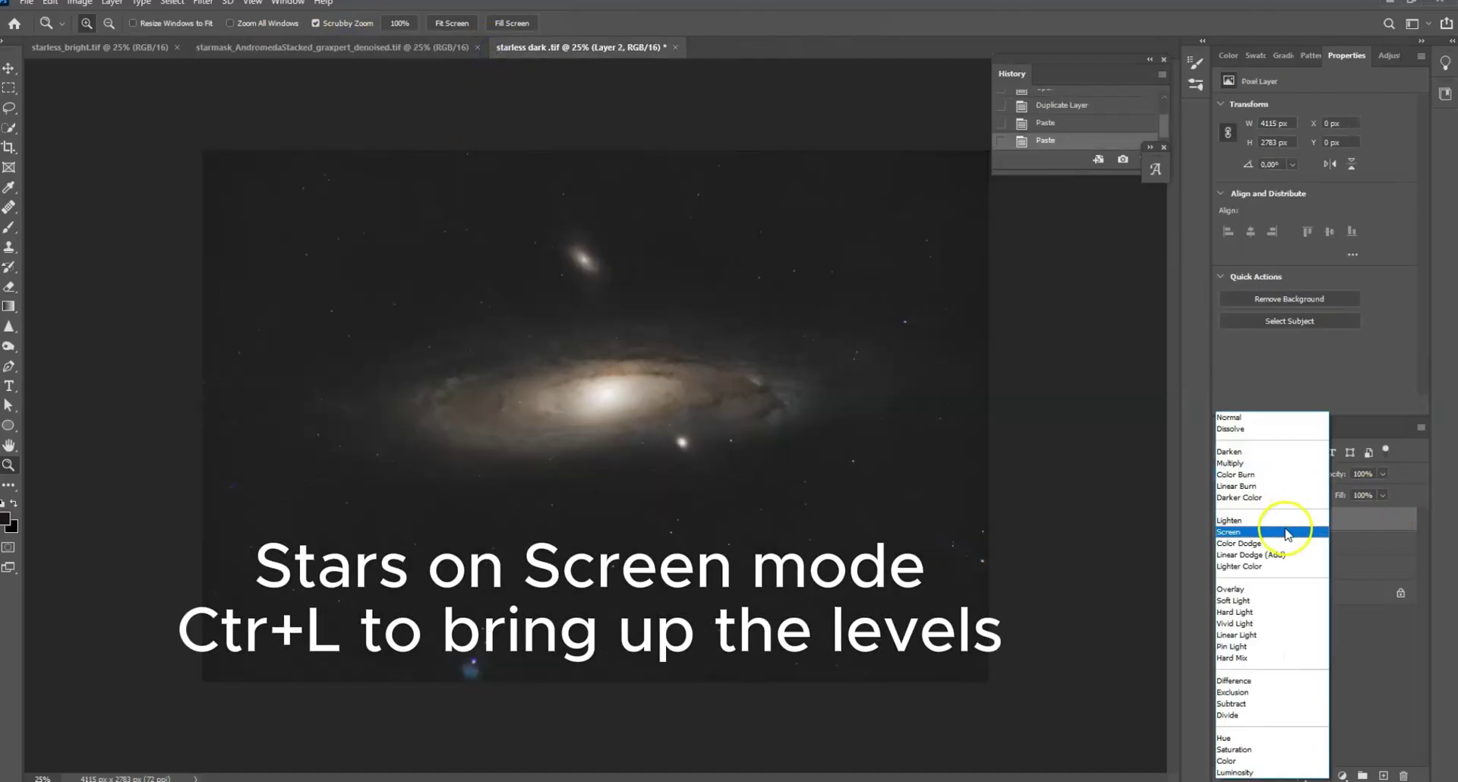
pyautogui.click(1293, 515)
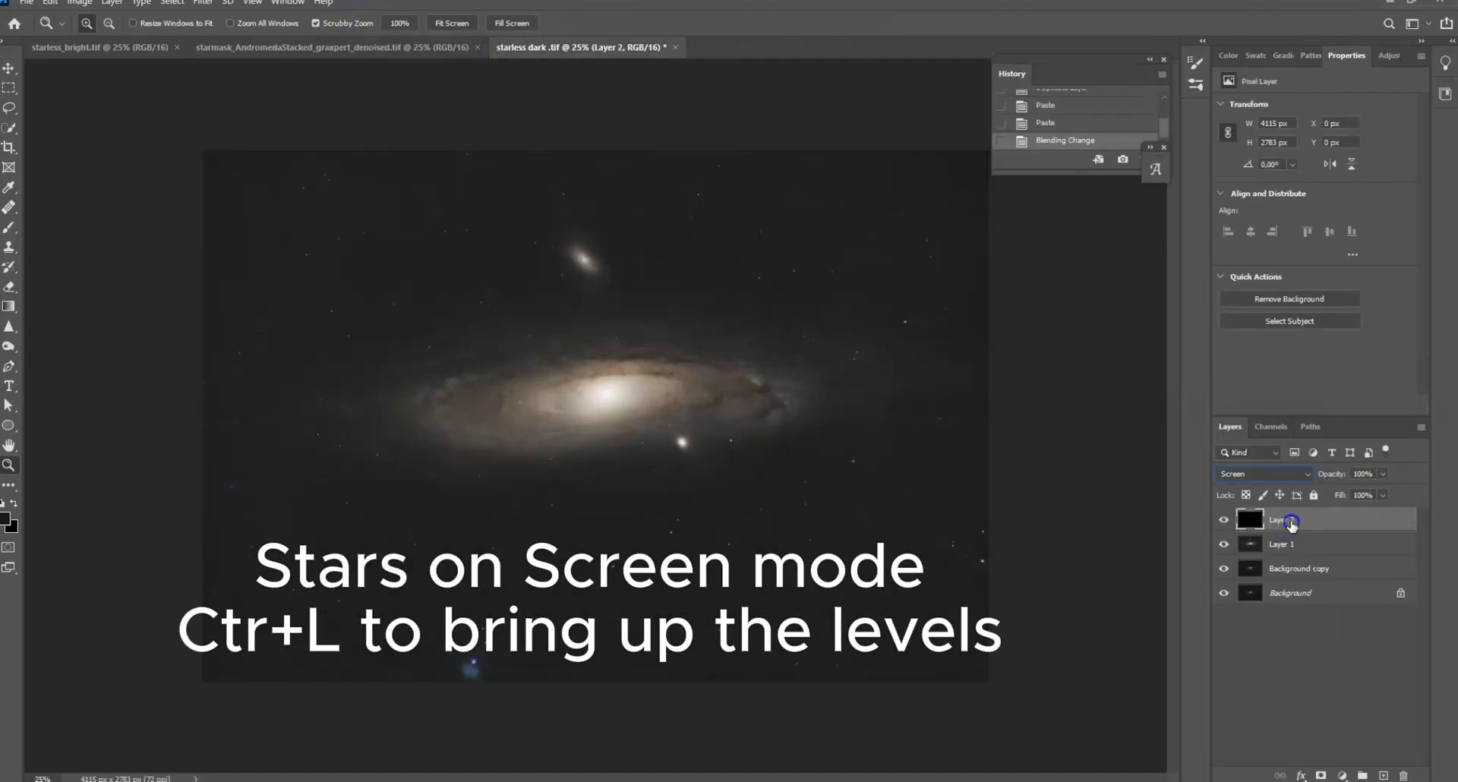
# Brighten the star layer with two Levels midtone adjustments, reaching a midtone of 1.80.
pyautogui.hotkey('ctrl', 'l')
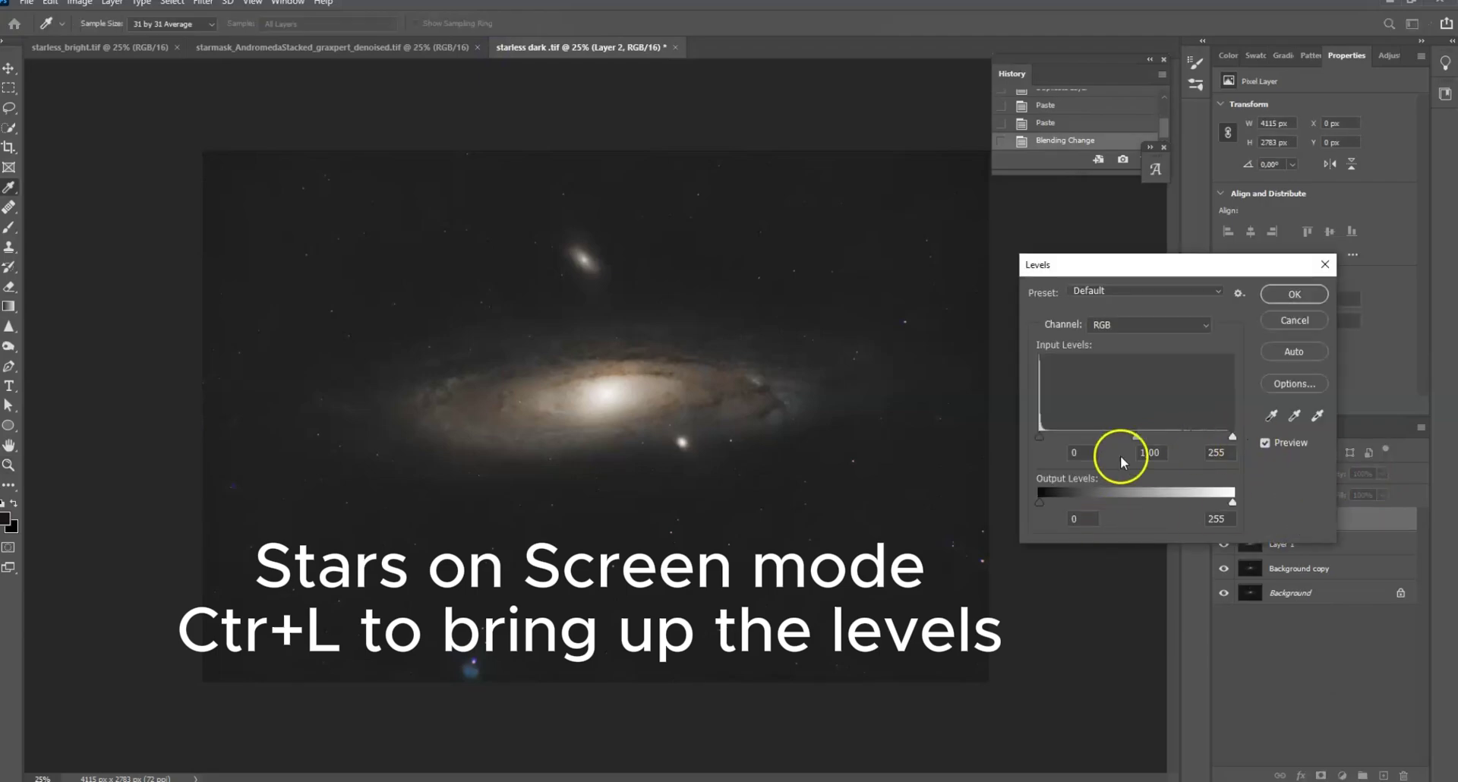
pyautogui.moveTo(1138, 439); pyautogui.dragTo(1086, 439)
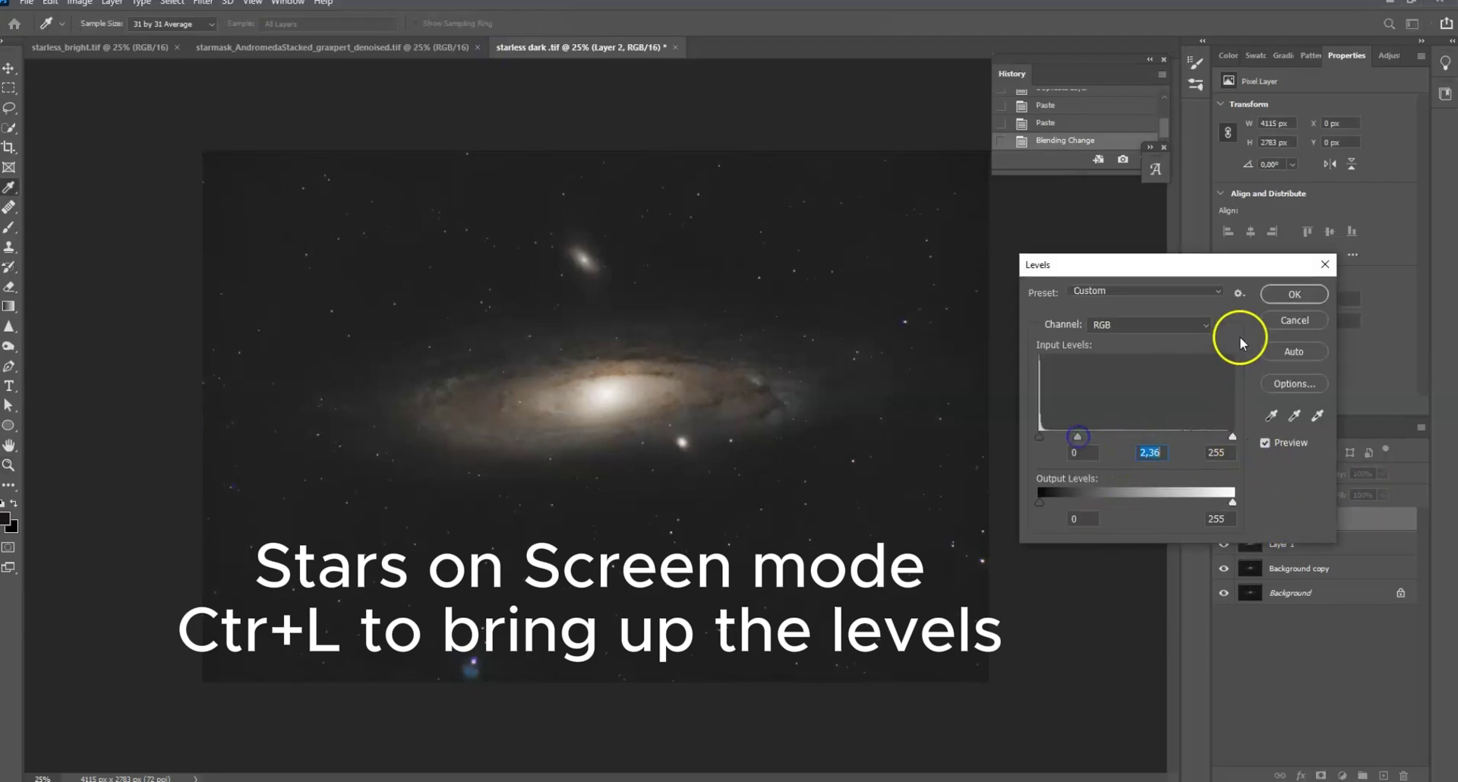
pyautogui.click(1293, 294)
pyautogui.hotkey('ctrl', 'l')
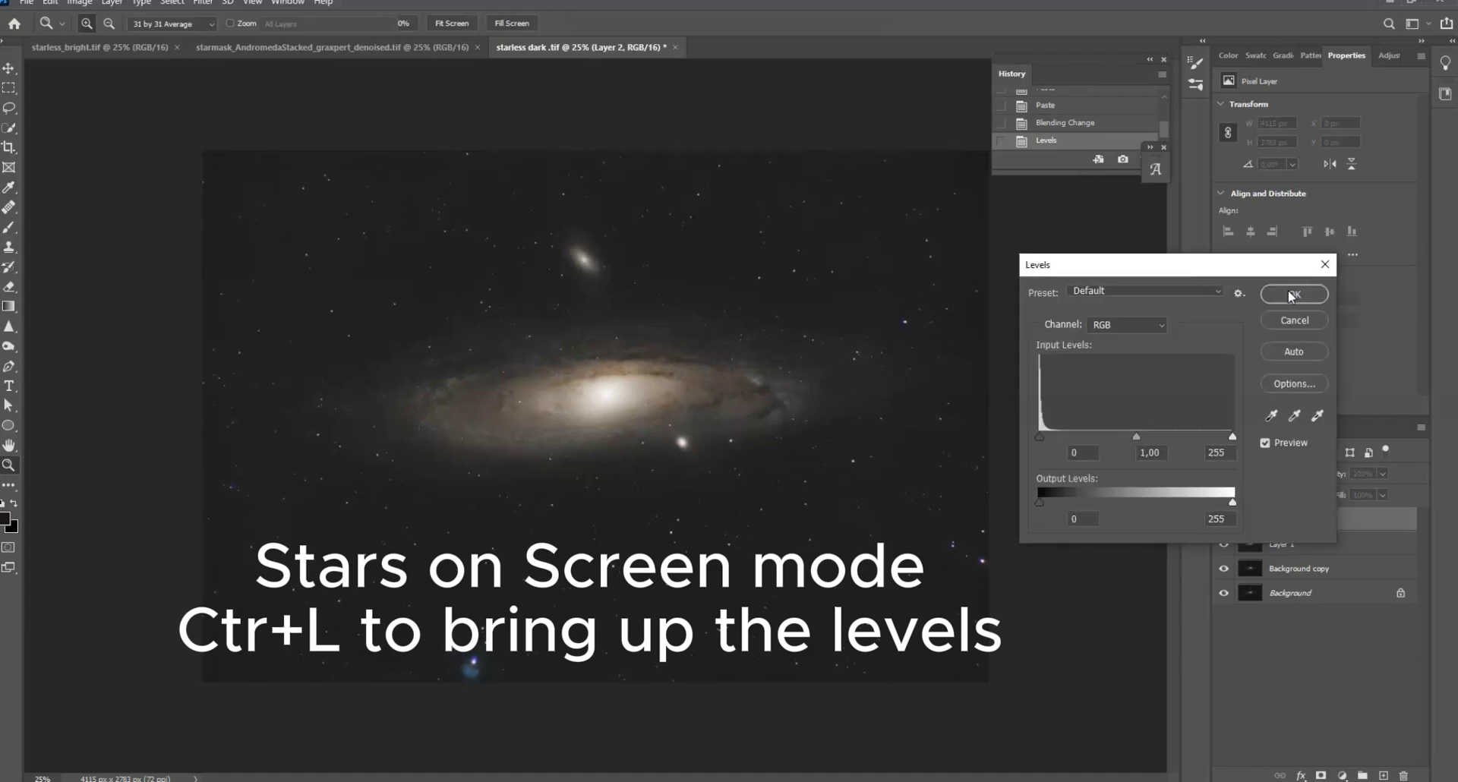
pyautogui.moveTo(1126, 435); pyautogui.dragTo(1123, 438)
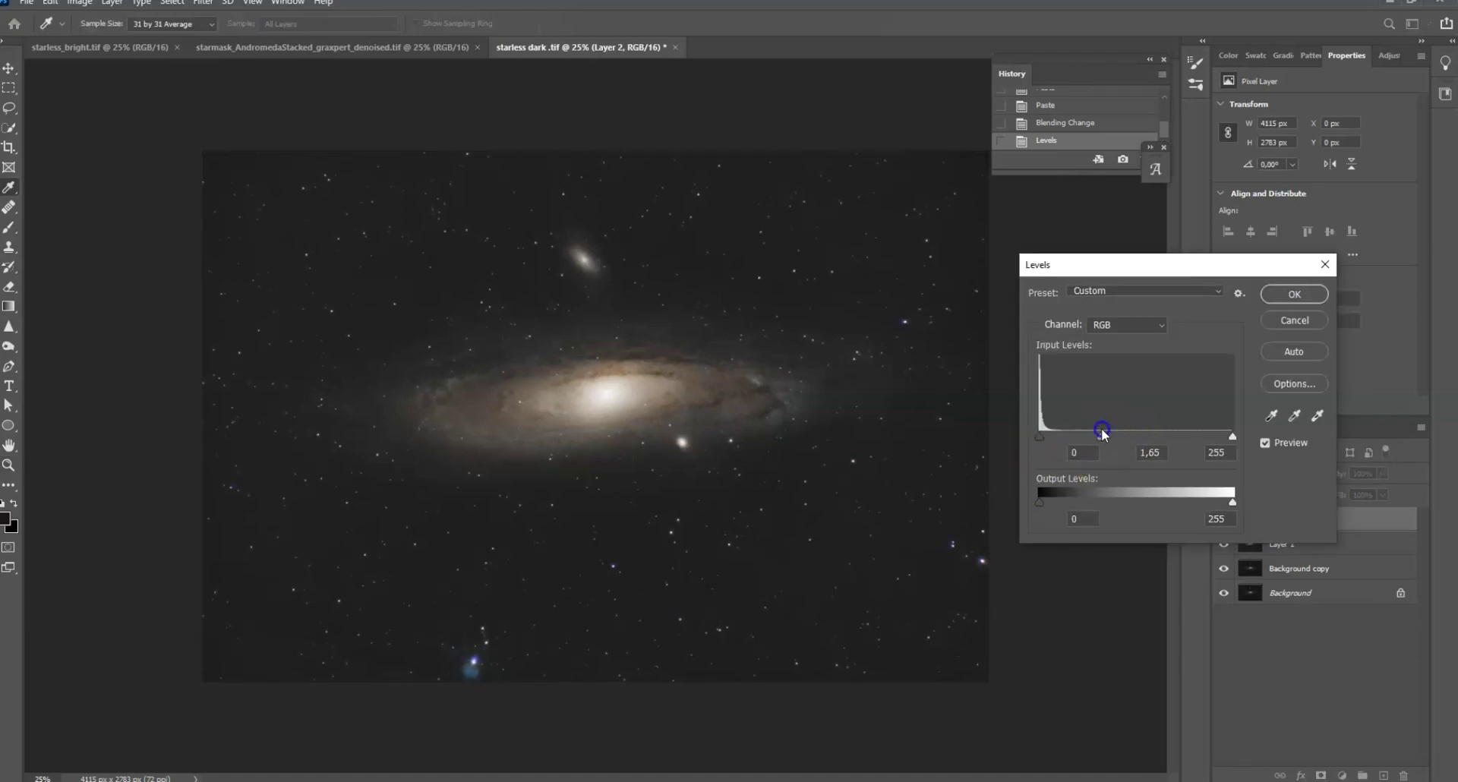
pyautogui.click(1276, 290)
pyautogui.press('z')
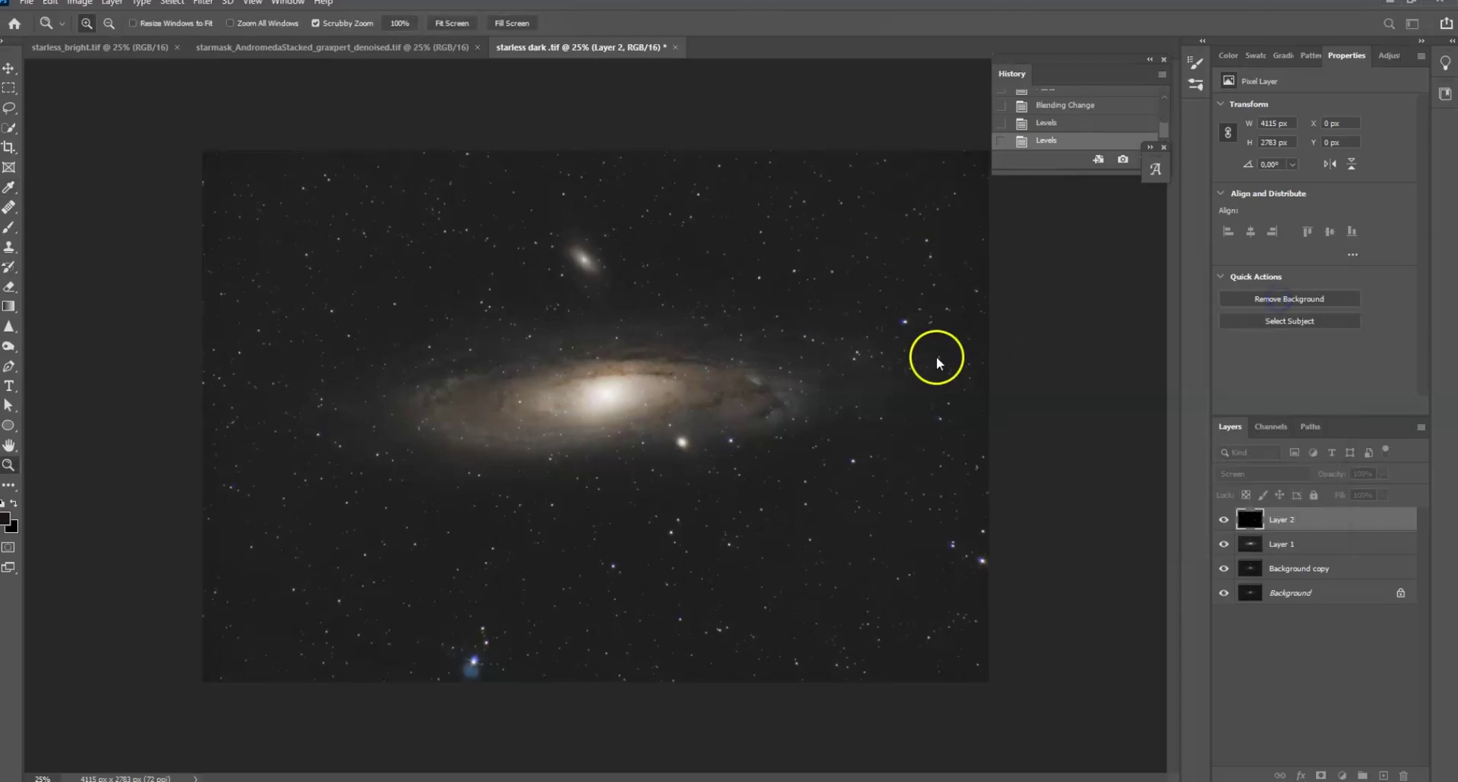
pyautogui.moveTo(935, 335); pyautogui.dragTo(813, 343)
pyautogui.moveTo(448, 703); pyautogui.dragTo(523, 713)
pyautogui.rightClick(761, 466)
pyautogui.click(805, 477)
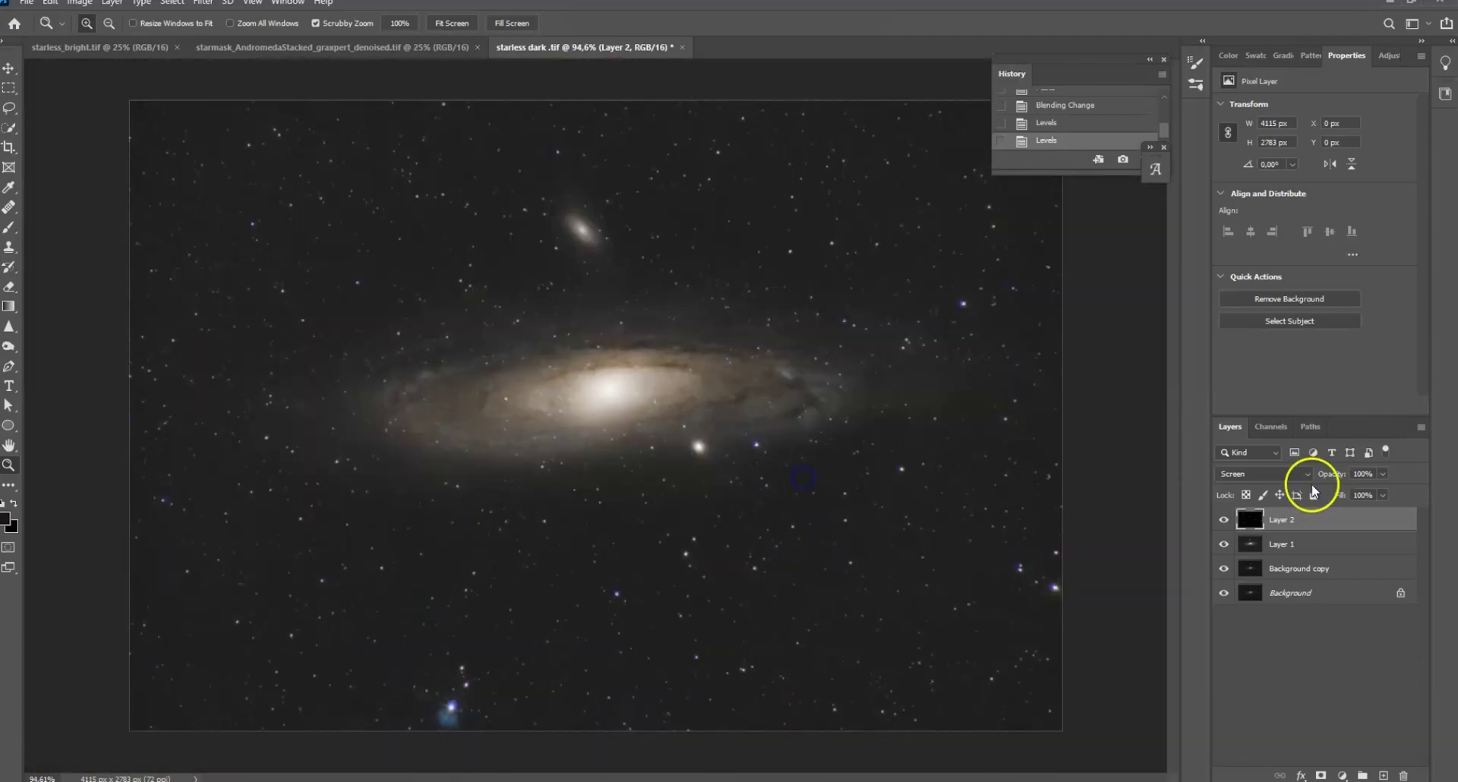
# Hide Layer 2 and select Layer 1's Highlights via Color Range, raising fuzziness to widen the core.
pyautogui.click(1224, 520)
pyautogui.click(1262, 544)
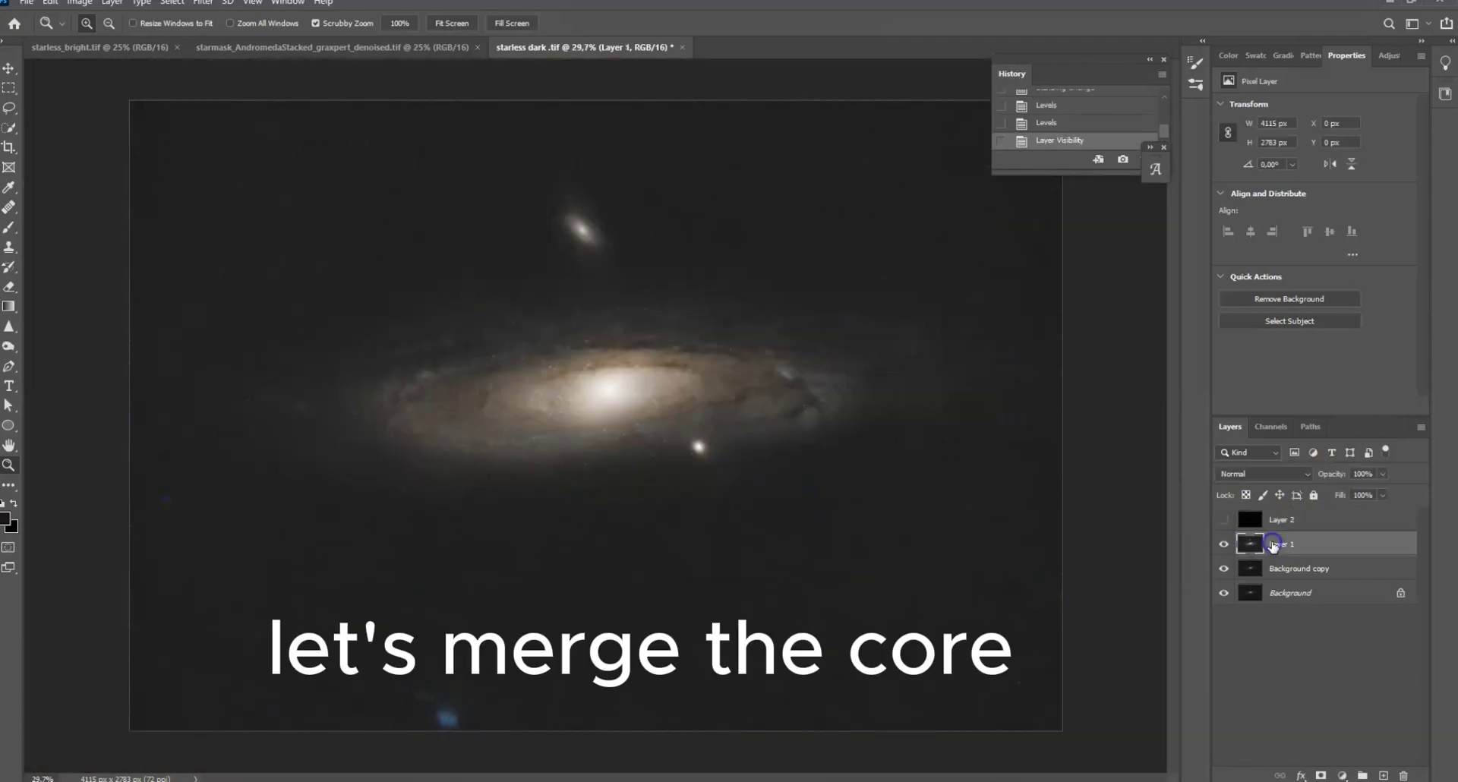
pyautogui.click(172, 2)
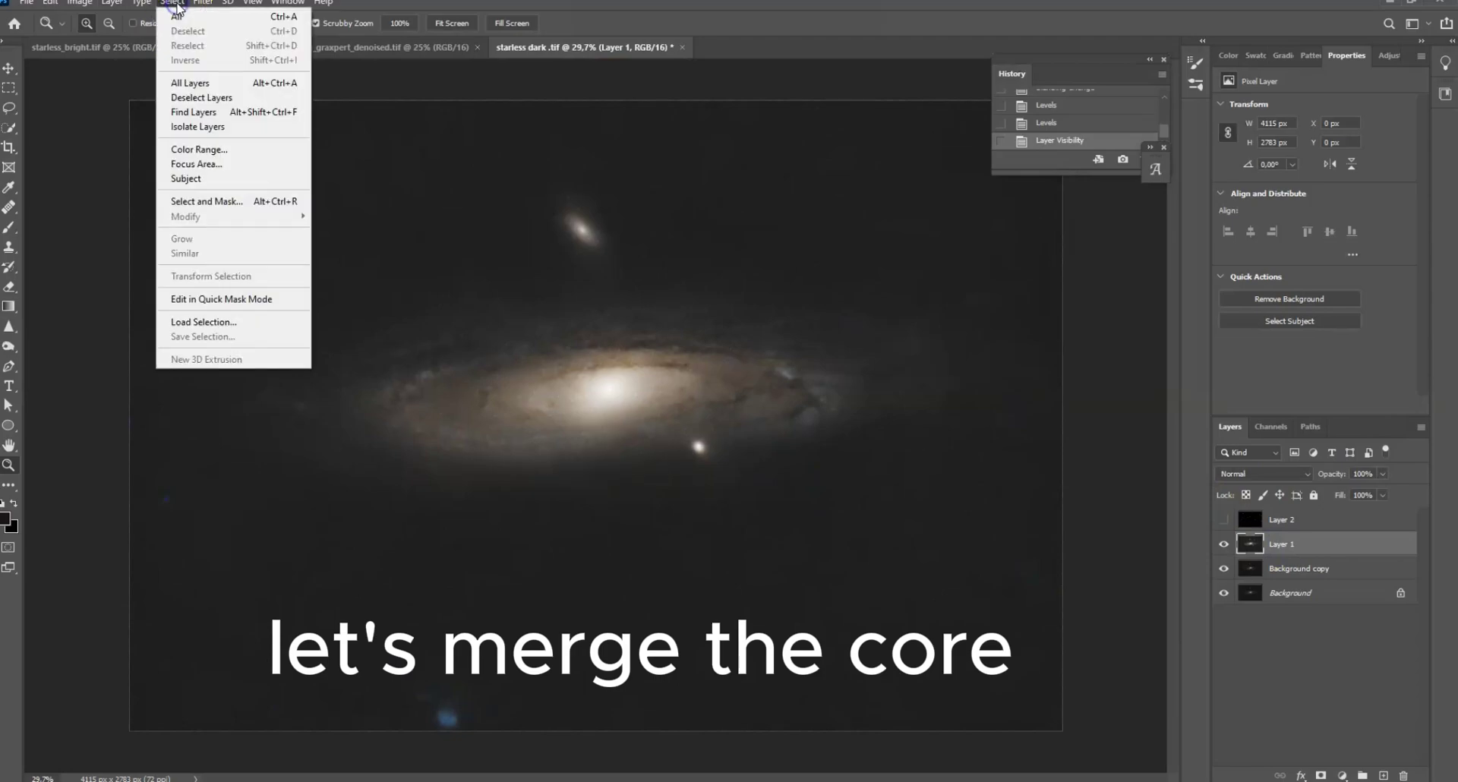
pyautogui.click(199, 149)
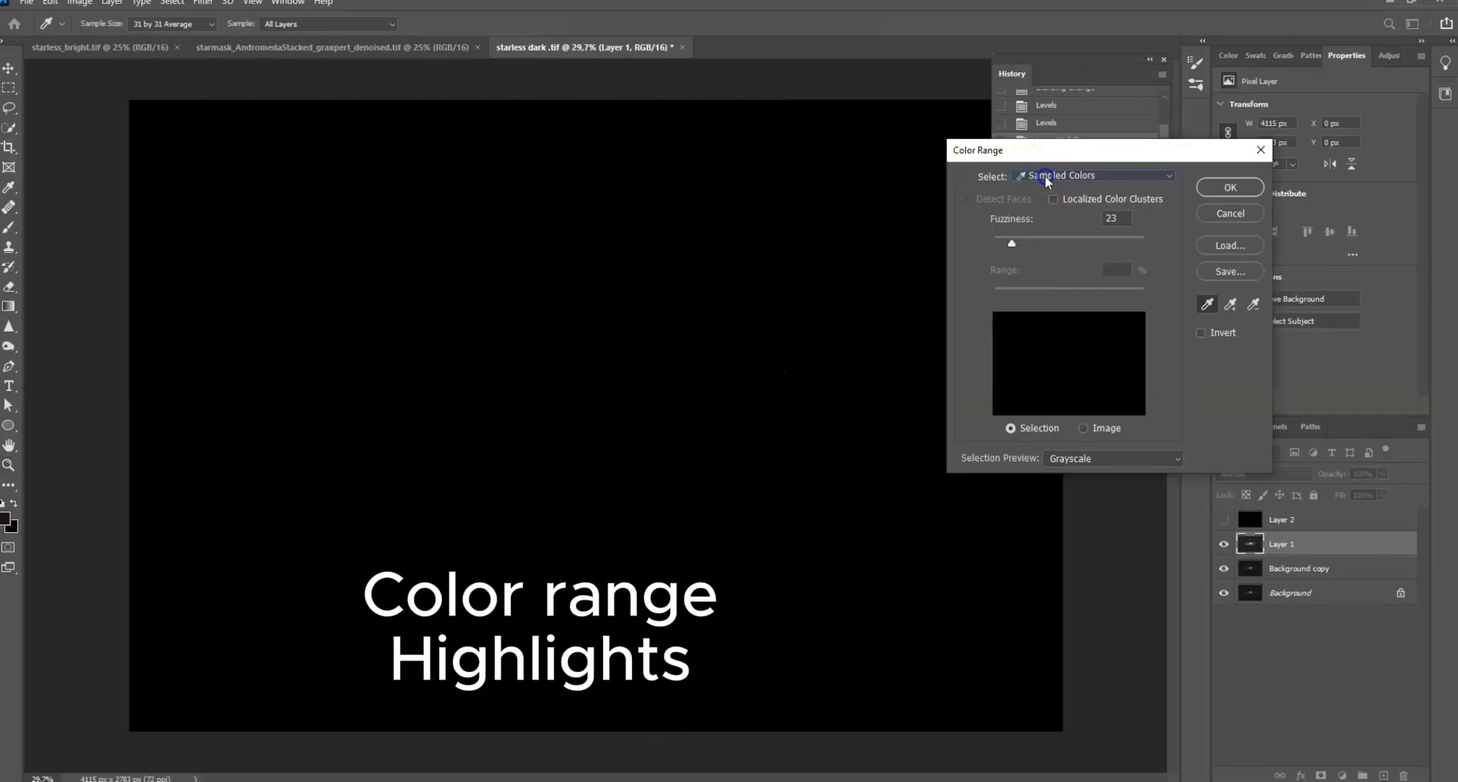
pyautogui.click(1046, 176)
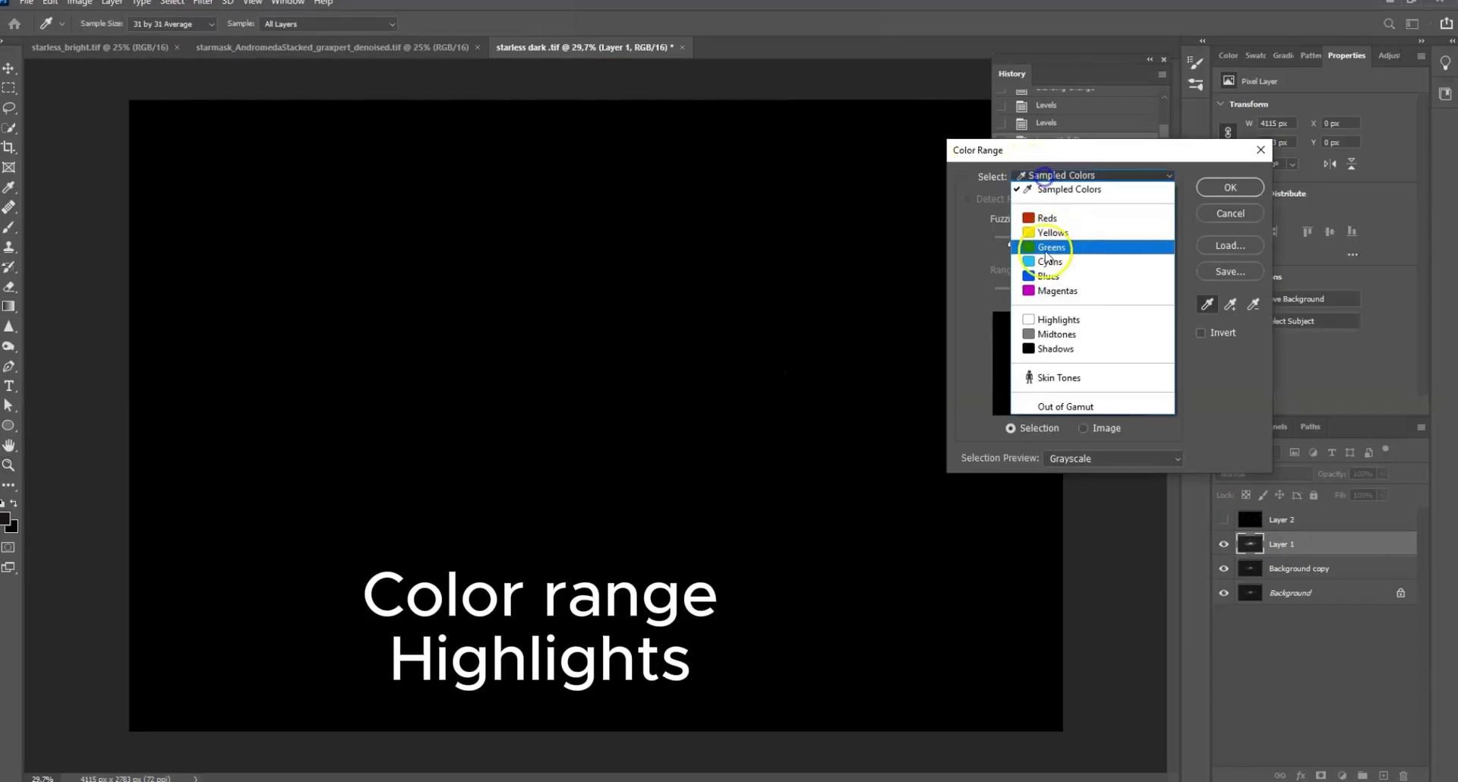
pyautogui.click(1055, 315)
pyautogui.click(1023, 243)
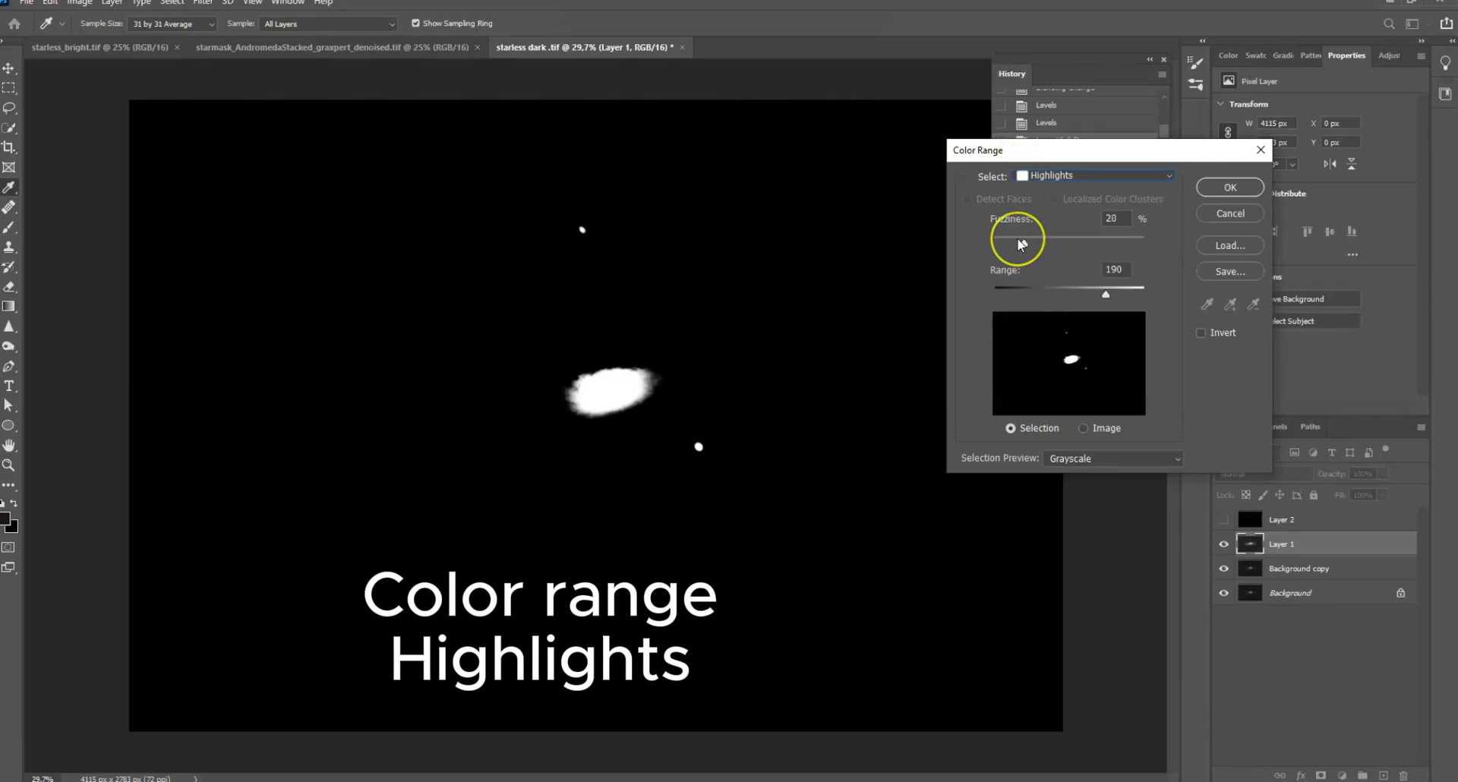
pyautogui.moveTo(1022, 243); pyautogui.dragTo(1050, 241)
# Feather the galaxy-core selection to 63.9 px in Select and Mask.
pyautogui.click(1230, 187)
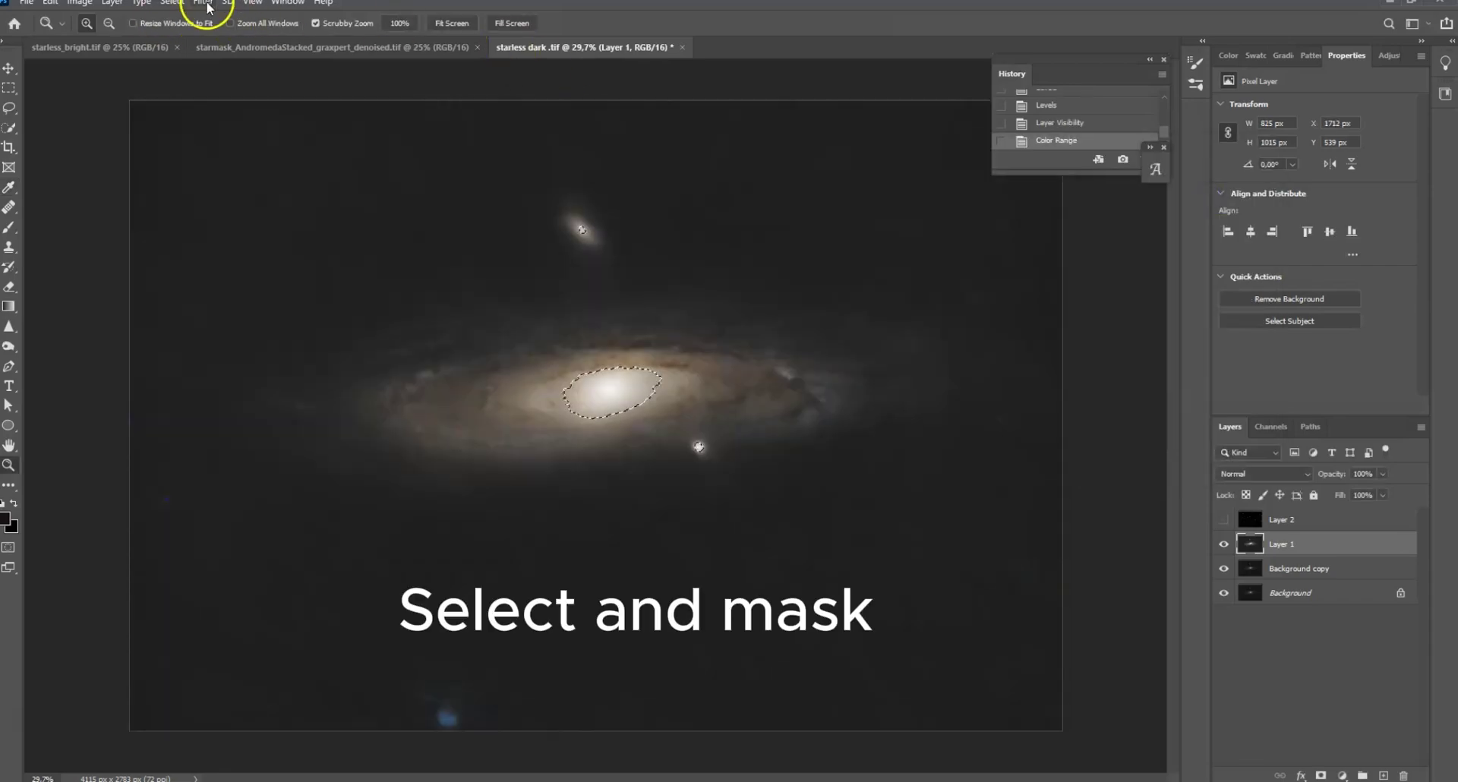
pyautogui.click(174, 3)
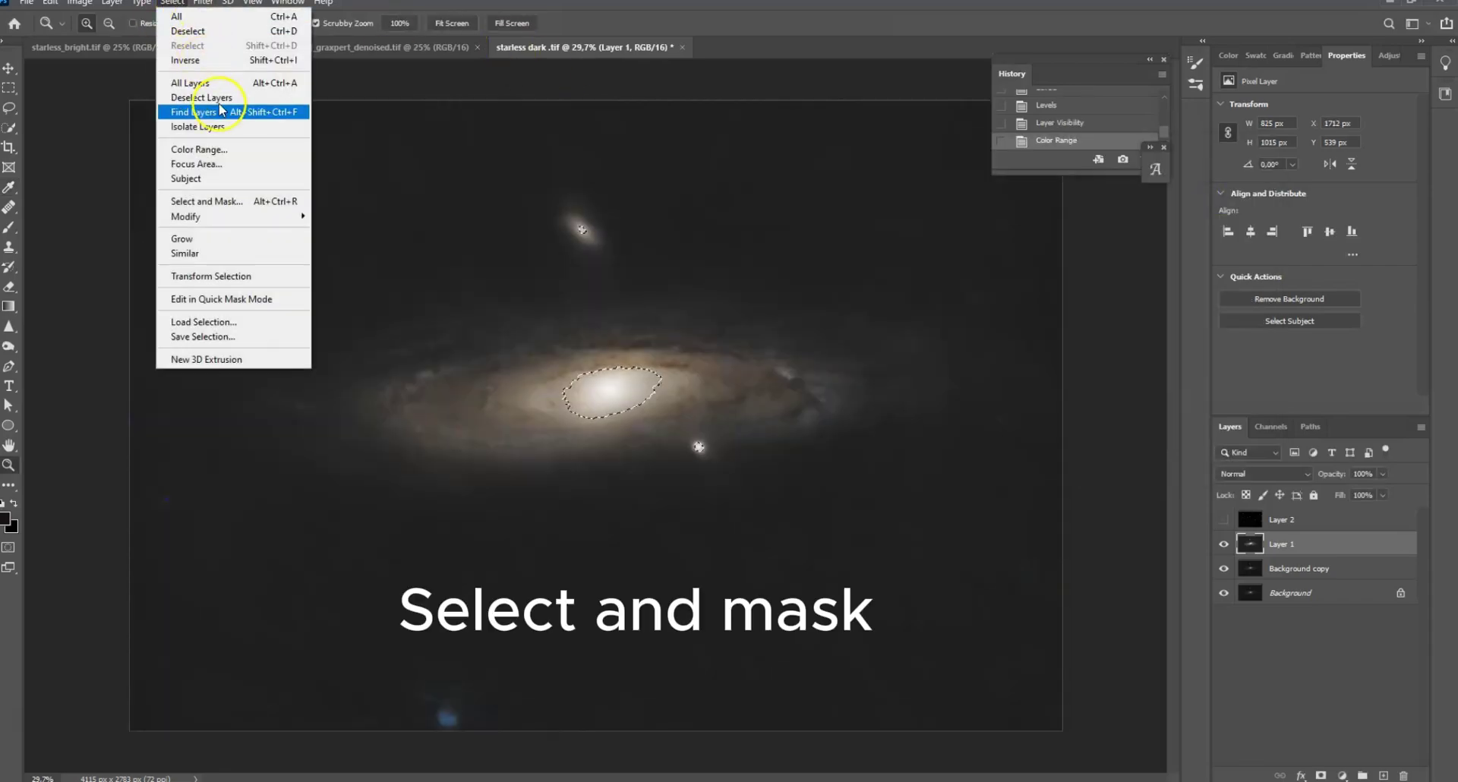
pyautogui.click(228, 197)
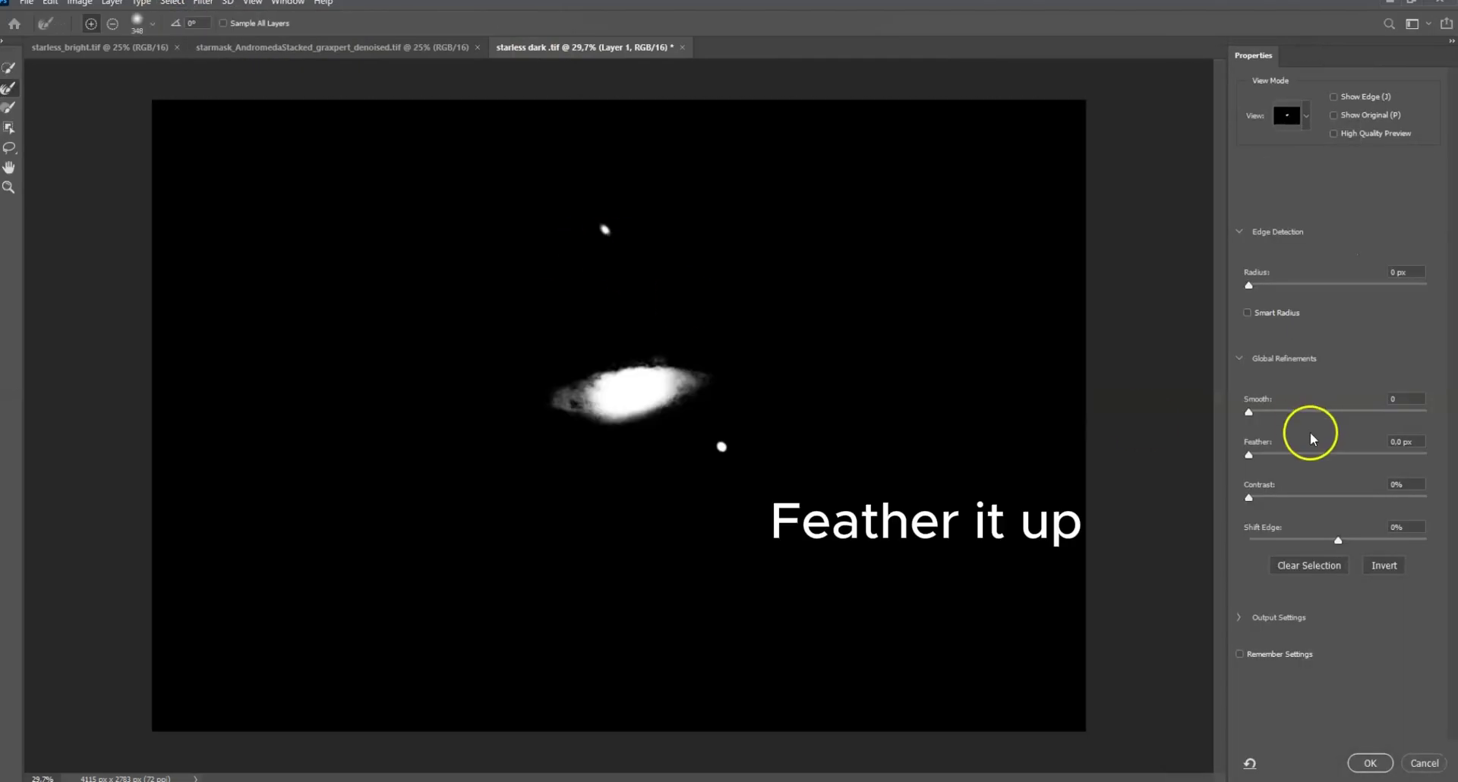
pyautogui.click(1312, 454)
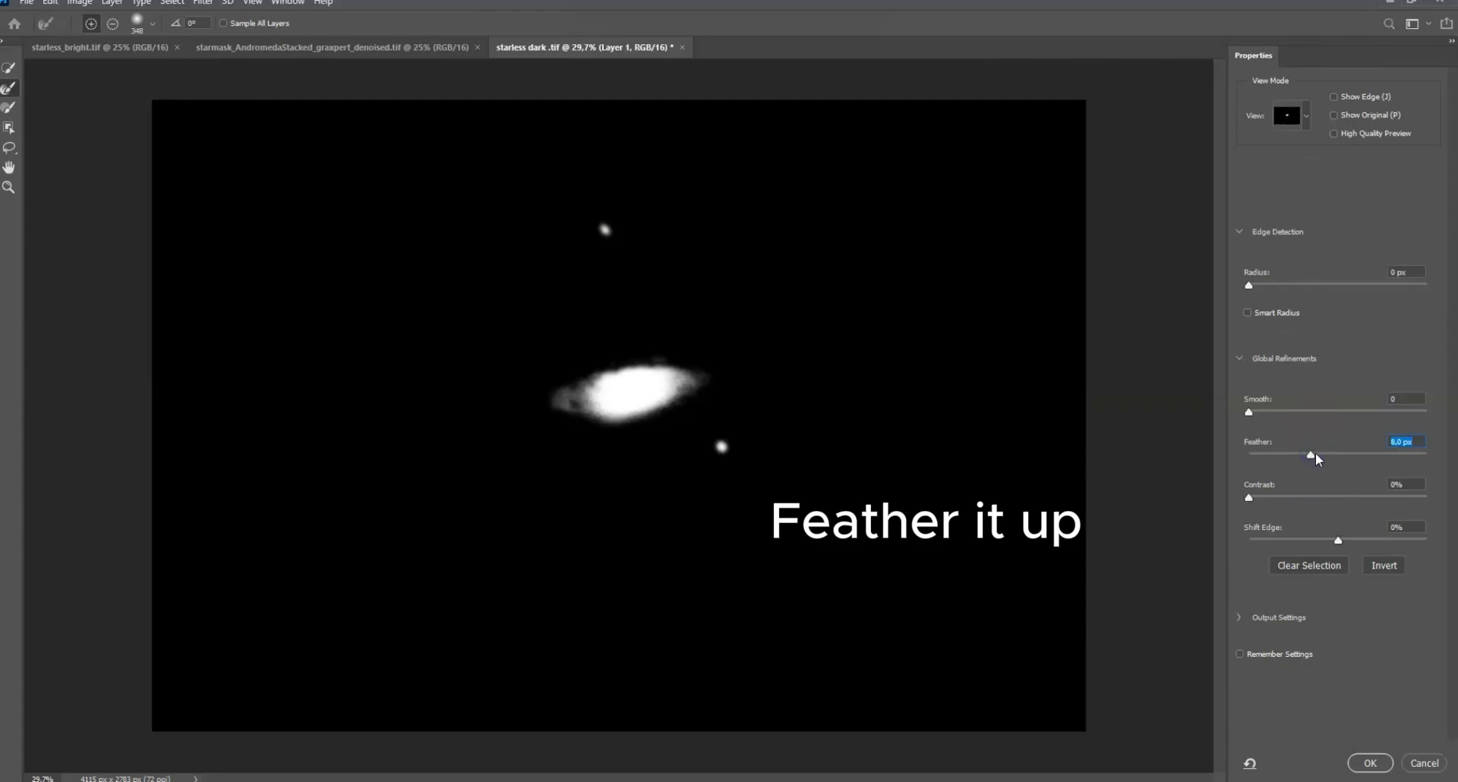
pyautogui.click(1326, 454)
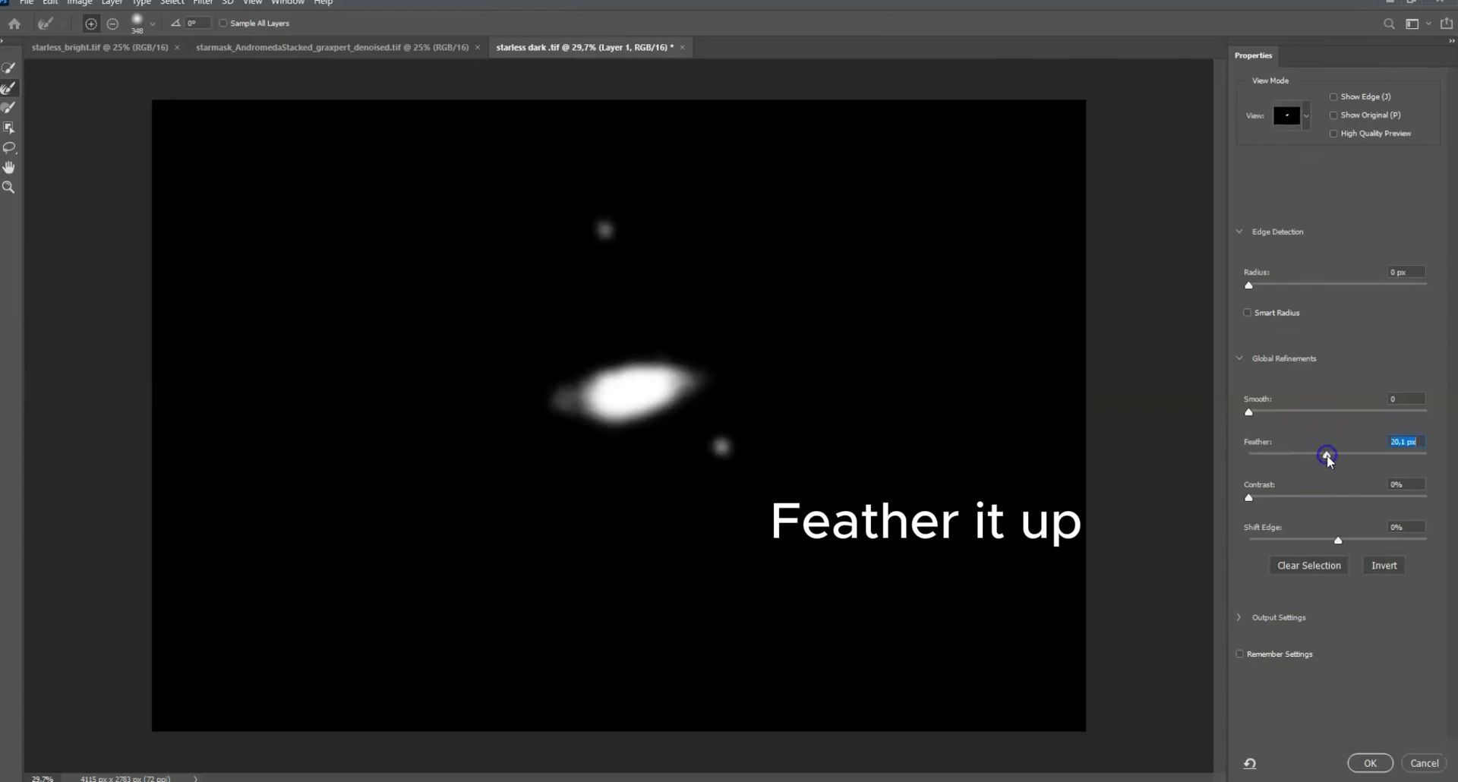
pyautogui.click(1346, 453)
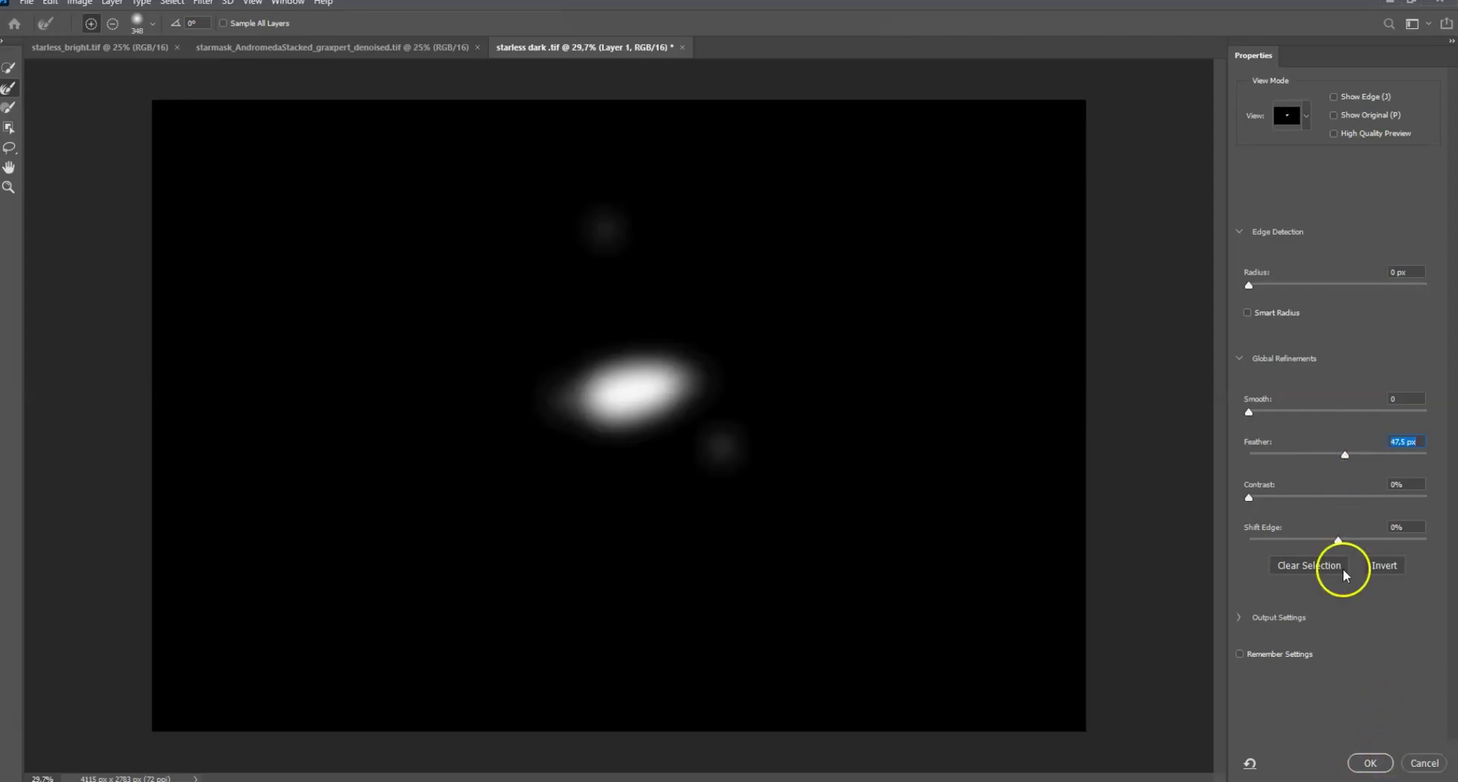
pyautogui.click(1369, 454)
pyautogui.click(1353, 454)
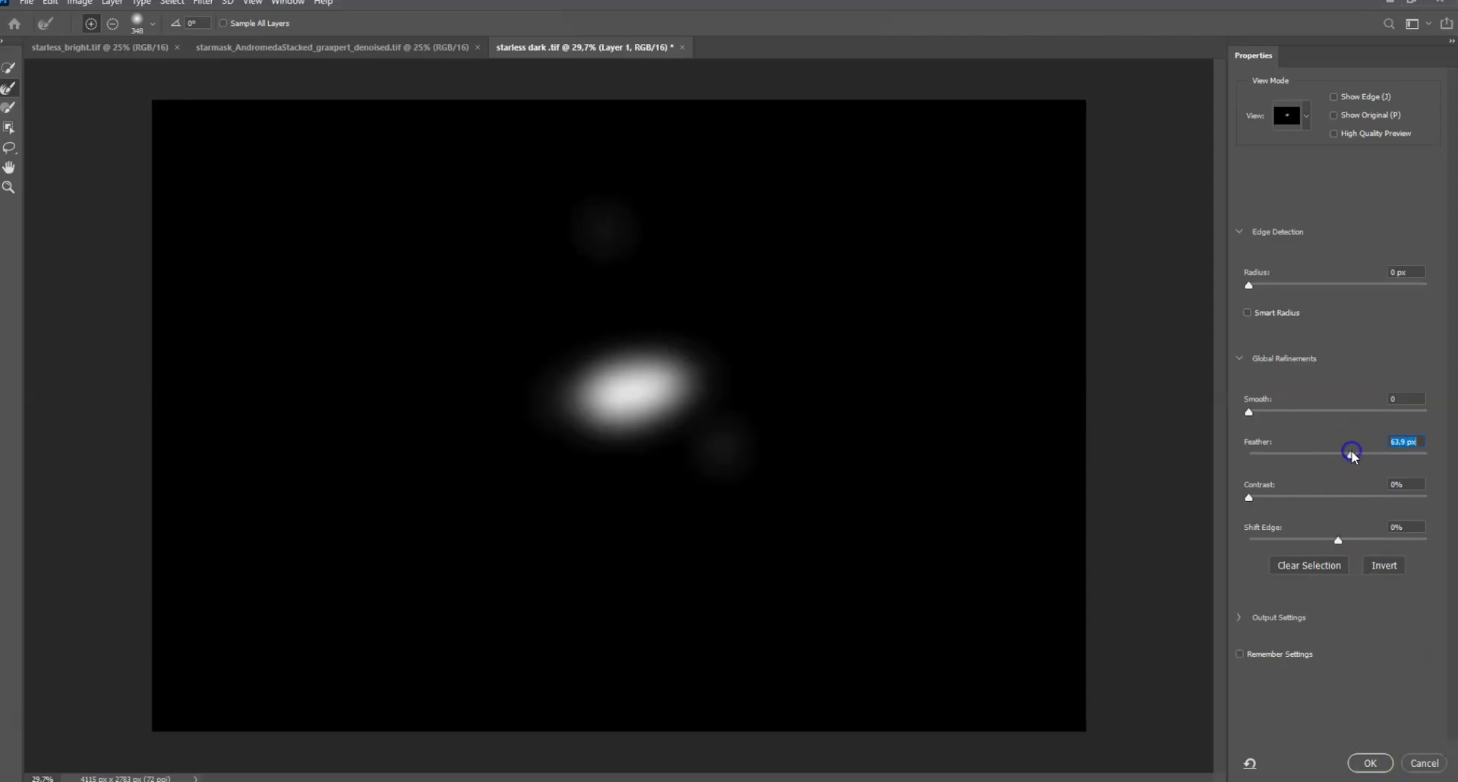
pyautogui.click(1370, 762)
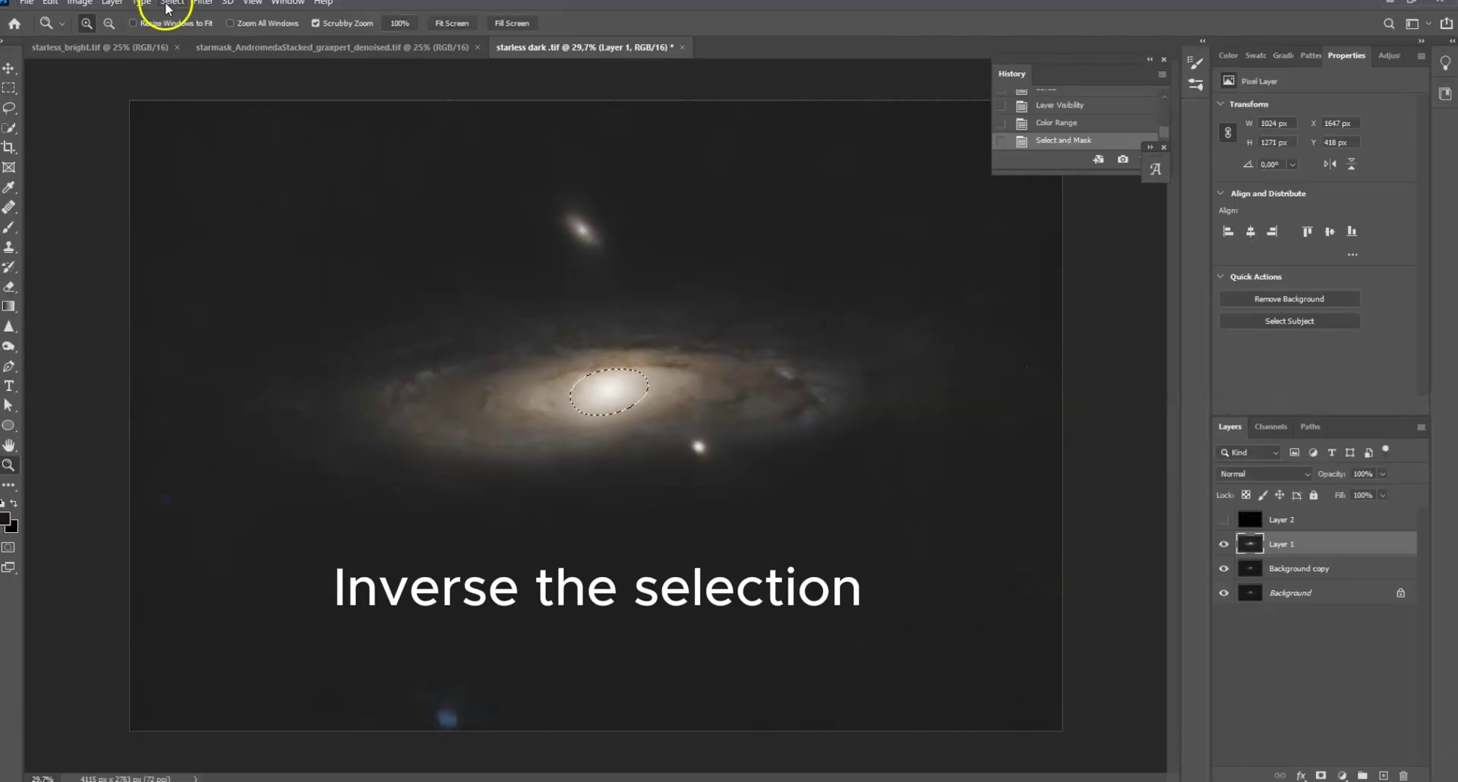
# Invert the selection and add a Layer 1 mask feathered to about 96 px.
pyautogui.click(171, 4)
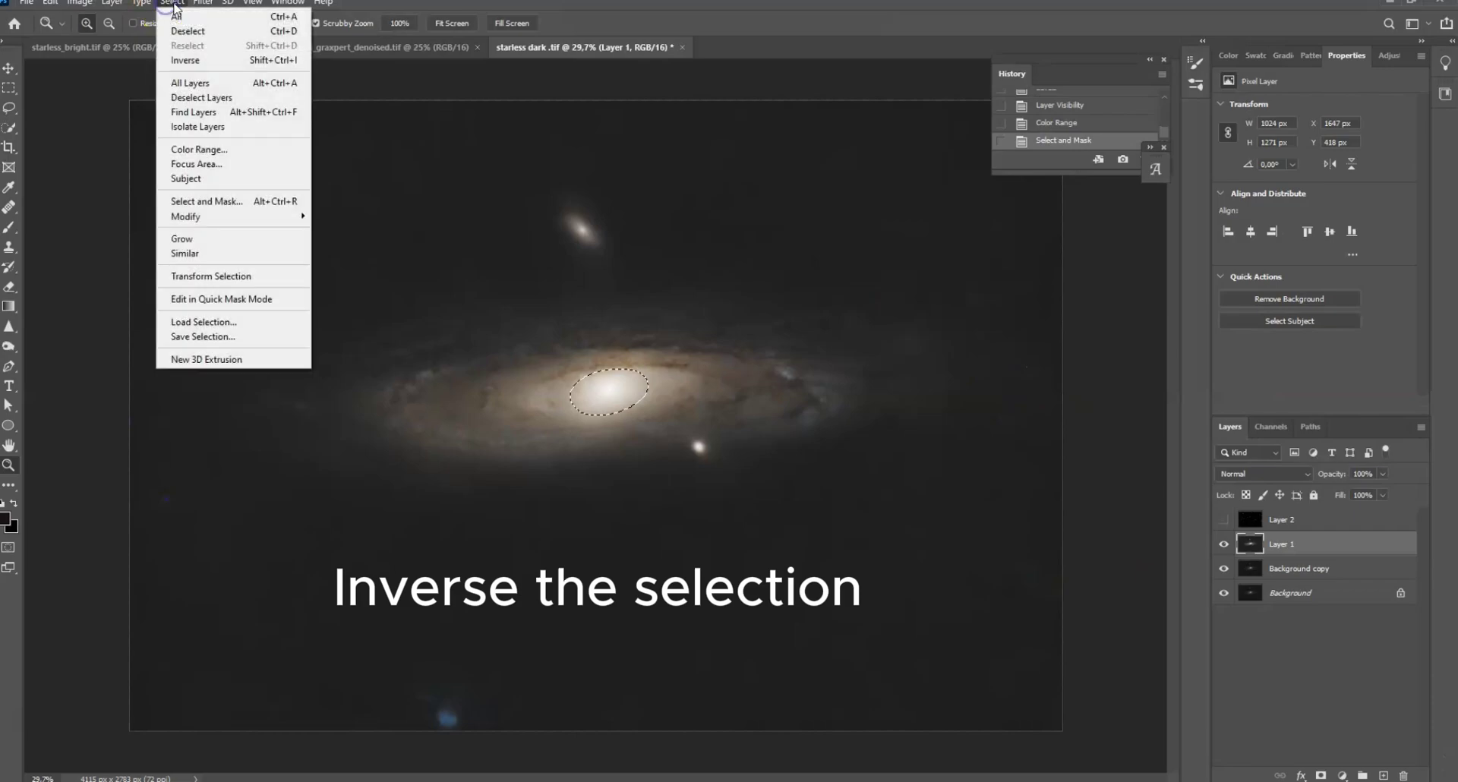
pyautogui.click(186, 60)
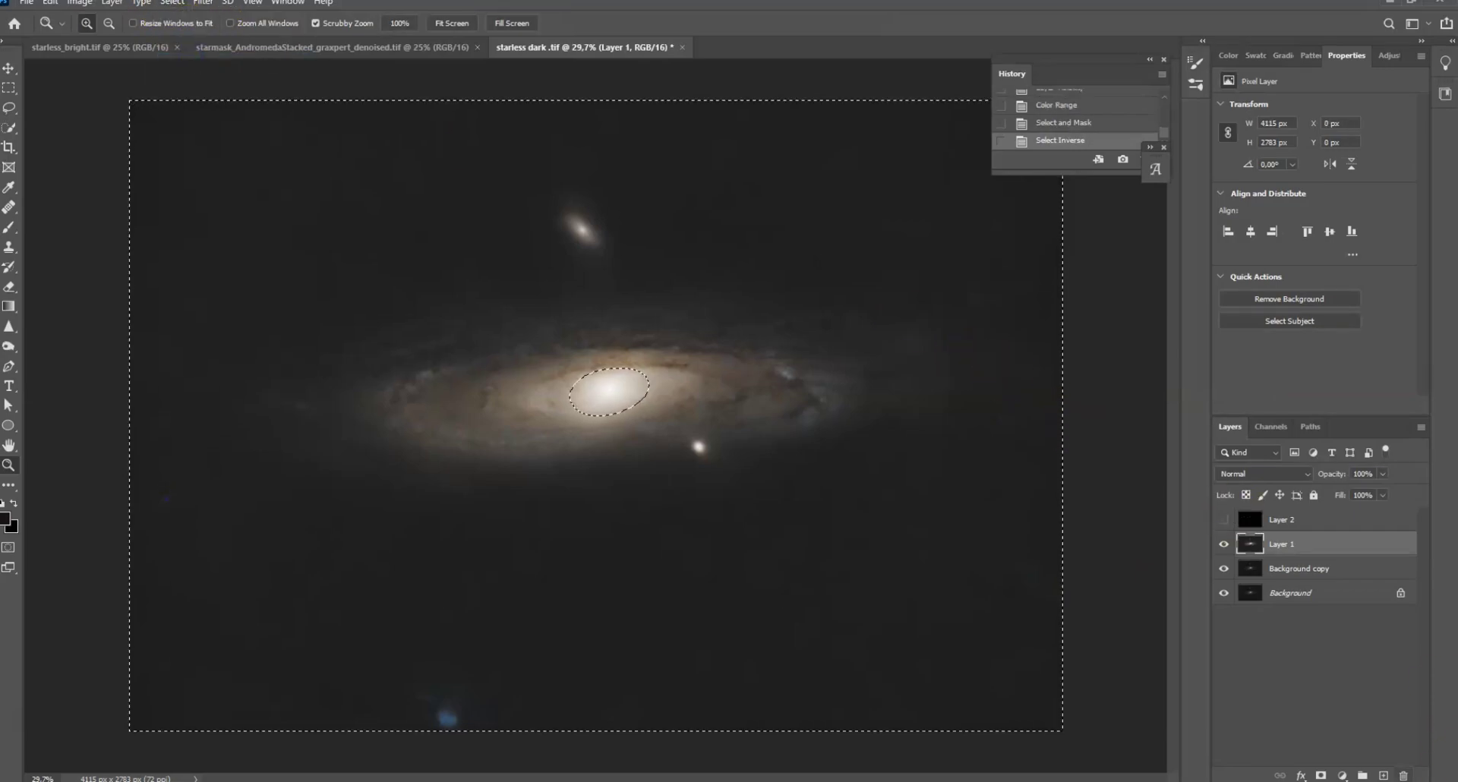
pyautogui.click(1322, 775)
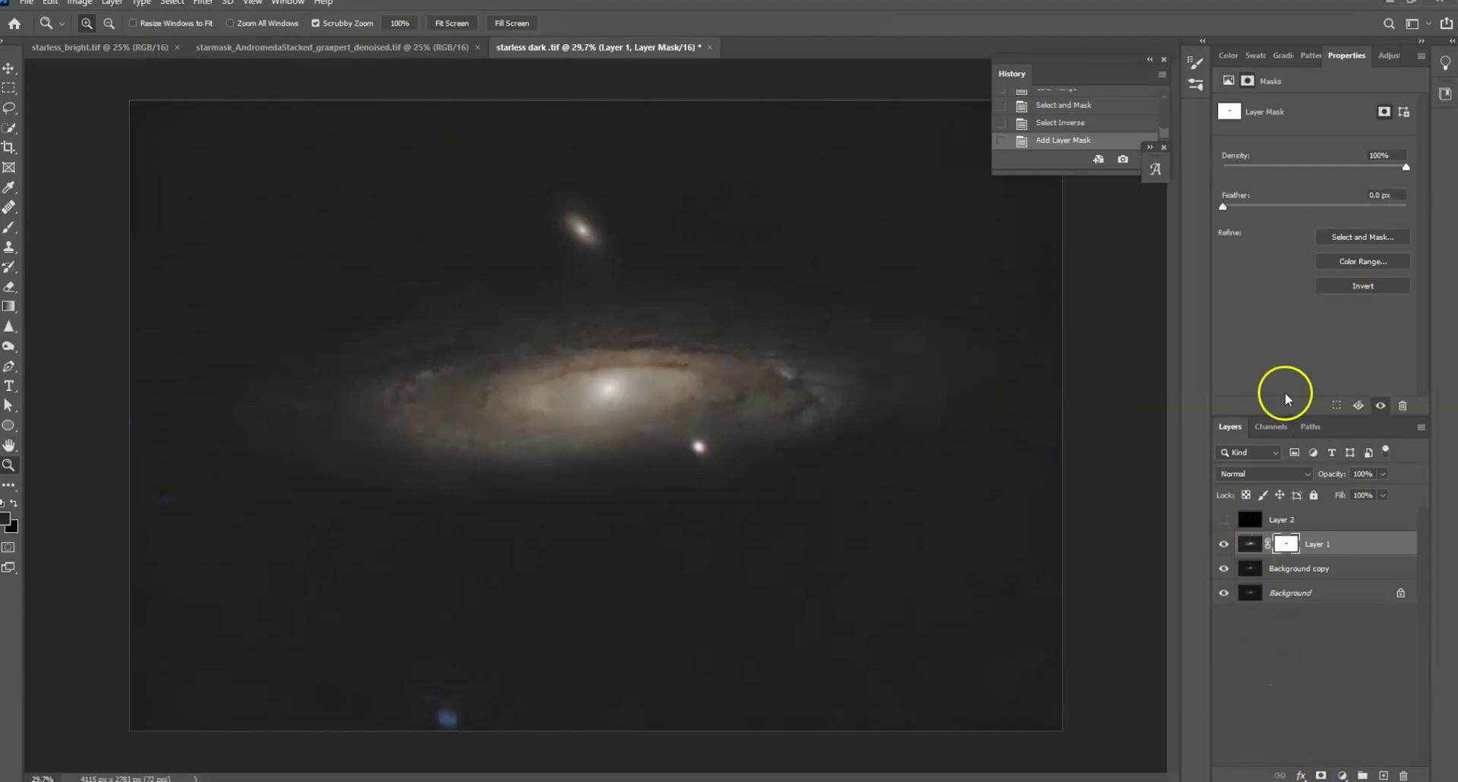
pyautogui.click(1305, 204)
pyautogui.moveTo(1302, 205); pyautogui.dragTo(1366, 207)
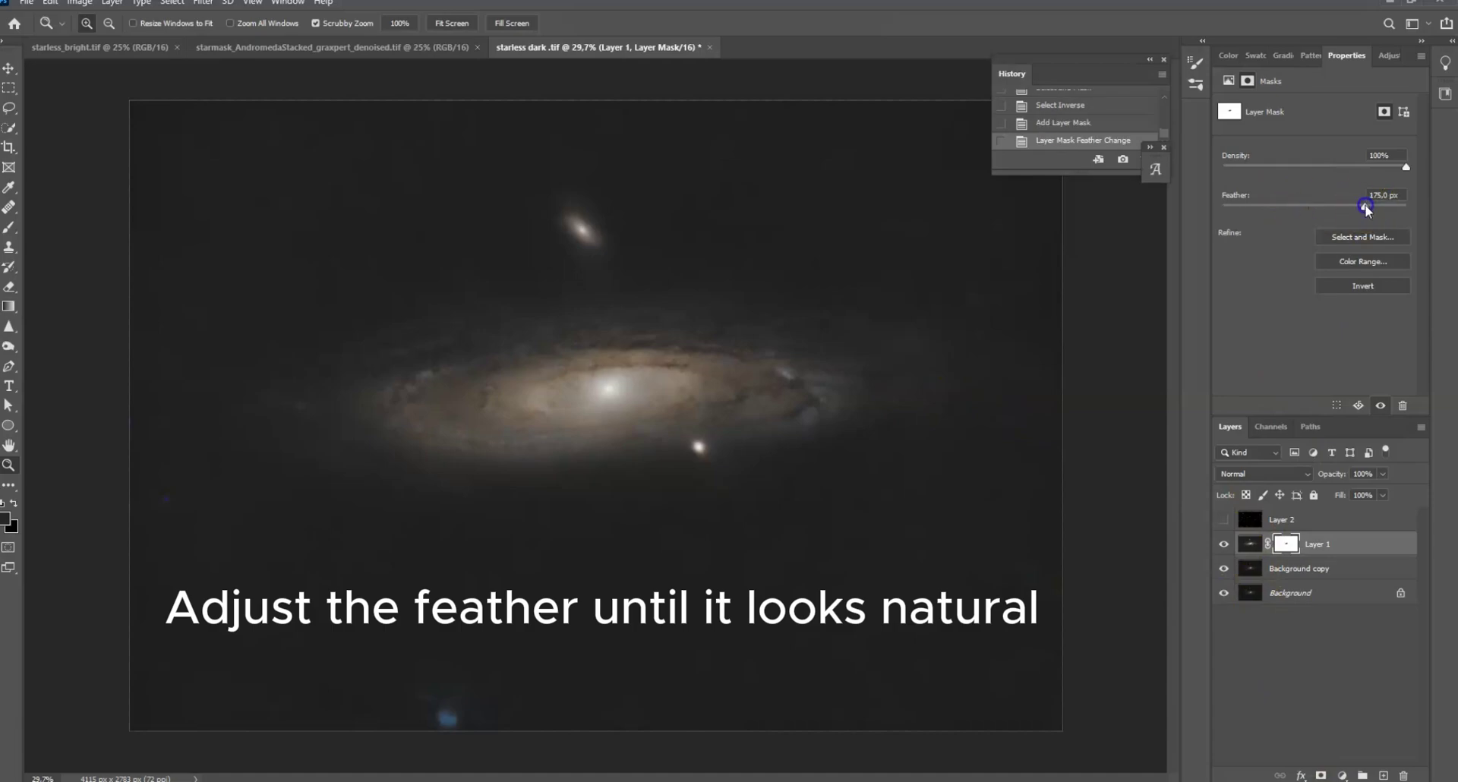
pyautogui.click(1314, 205)
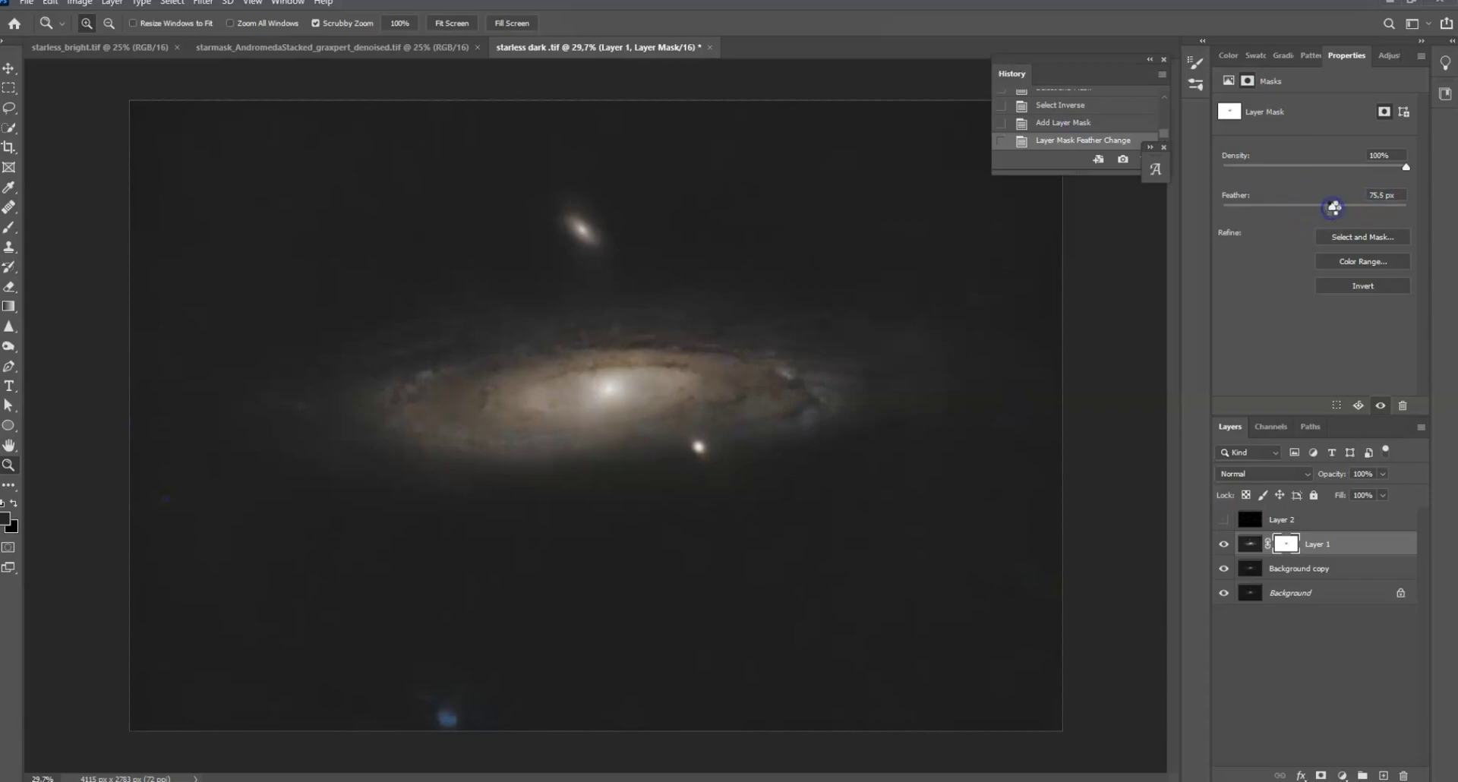
pyautogui.click(1224, 520)
pyautogui.click(1339, 208)
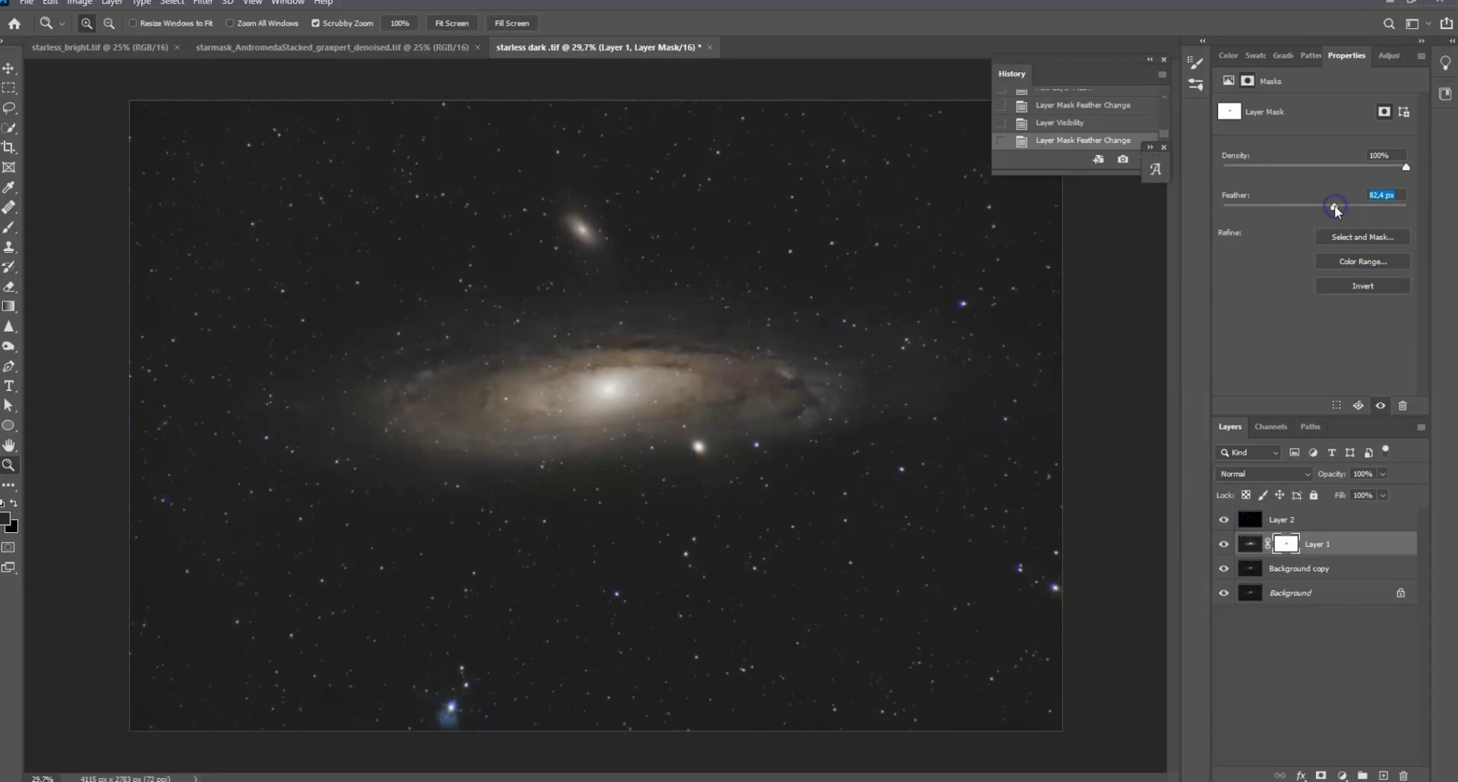
# Stamp the visible layers, with the star layer hidden, into a new merged Layer 3.
pyautogui.moveTo(633, 378); pyautogui.dragTo(706, 391)
pyautogui.rightClick(718, 389)
pyautogui.click(755, 401)
pyautogui.click(1224, 520)
pyautogui.click(1247, 544)
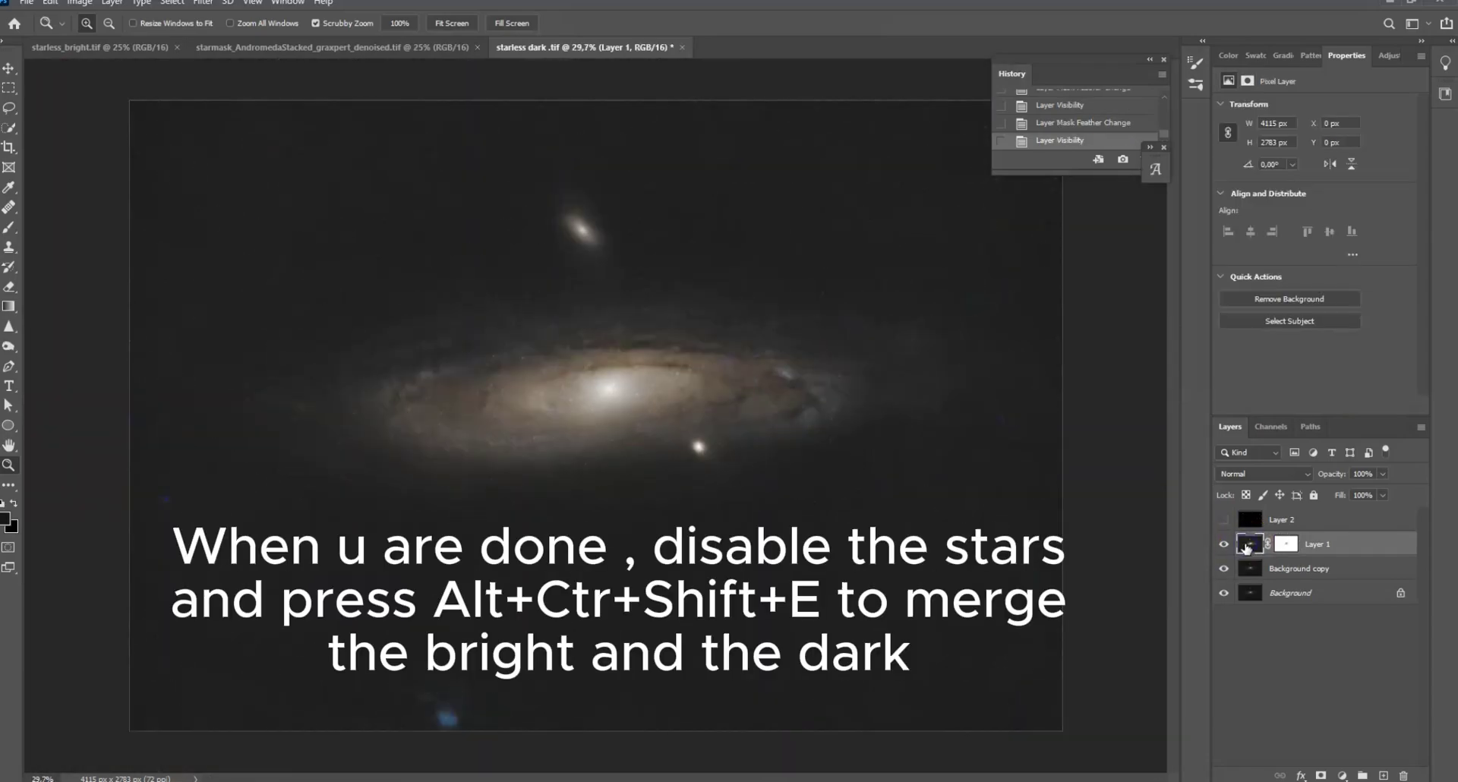
pyautogui.hotkey('ctrl', 'alt', 'shift', 'e')
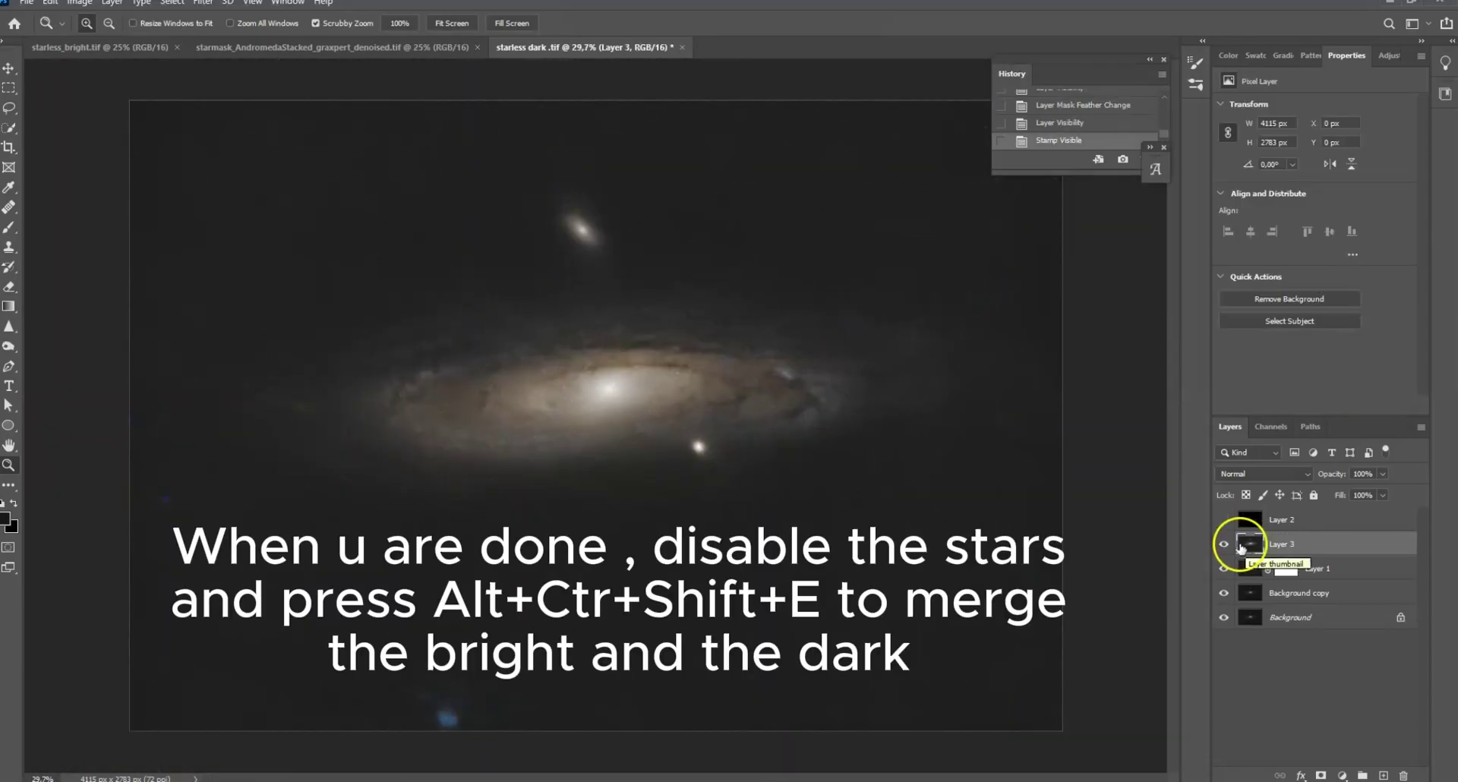
pyautogui.click(1223, 519)
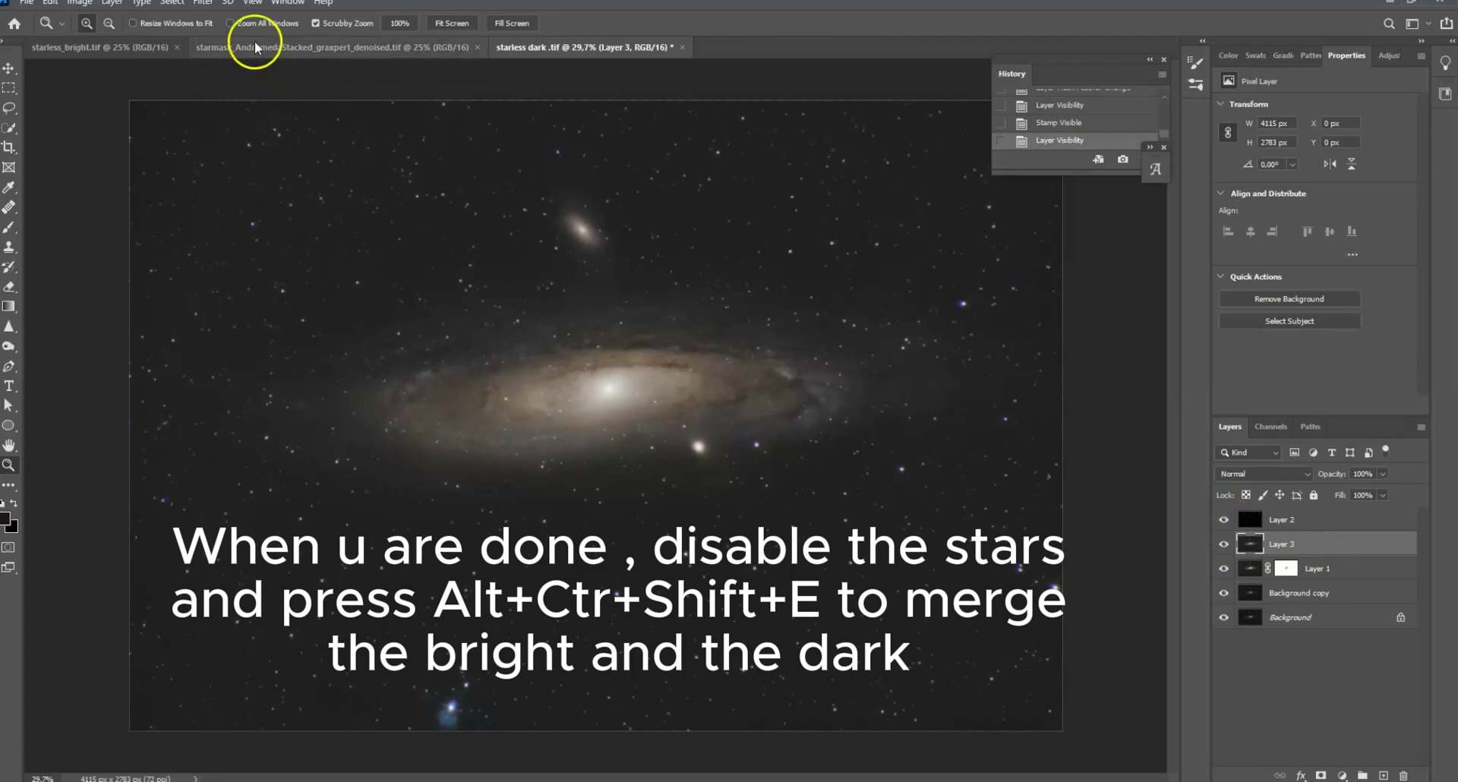
pyautogui.click(202, 3)
# In Camera Raw, reset Exposure and set Contrast +19, Highlights +14, Whites +19, Blacks -10, Clarity +24.
pyautogui.click(268, 92)
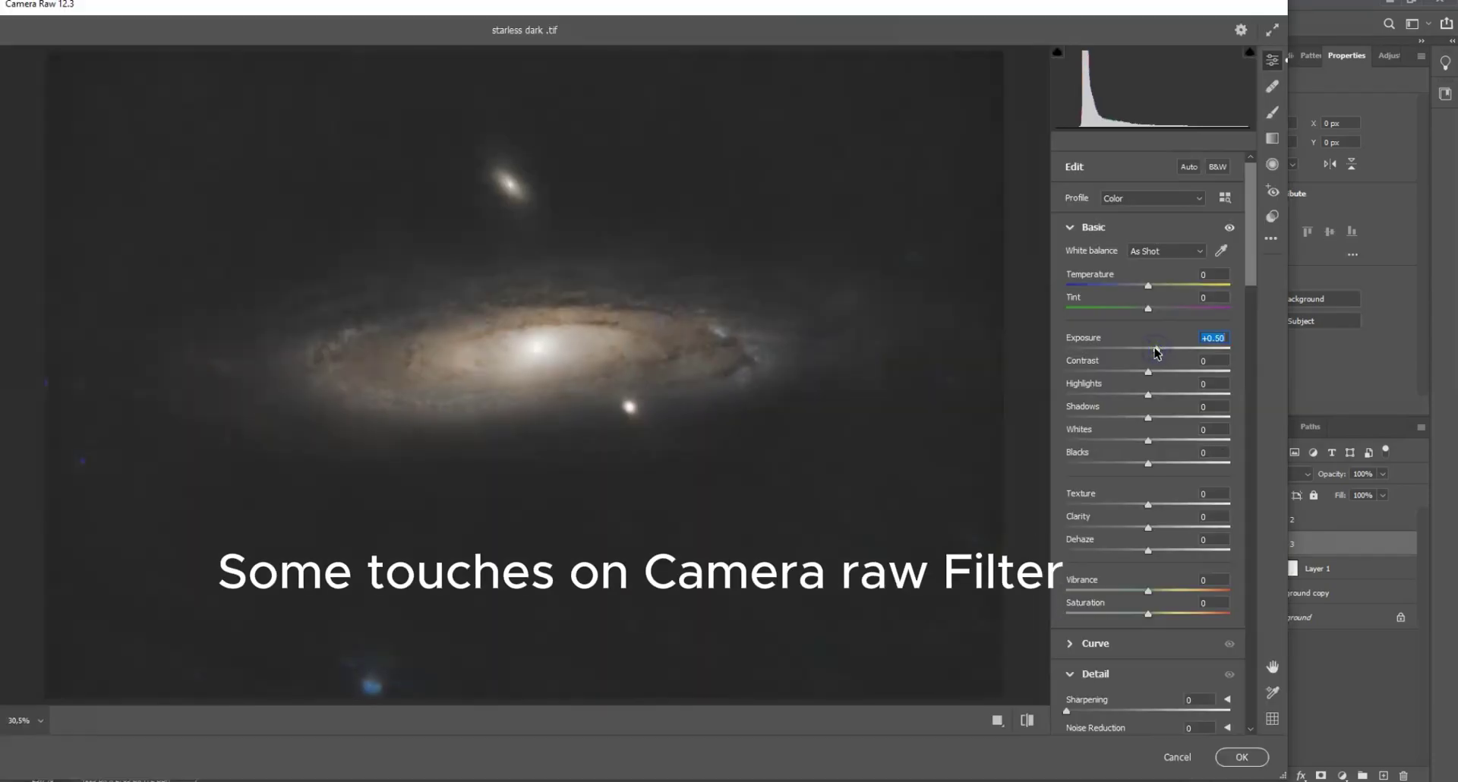
pyautogui.doubleClick(1156, 350)
pyautogui.click(1163, 371)
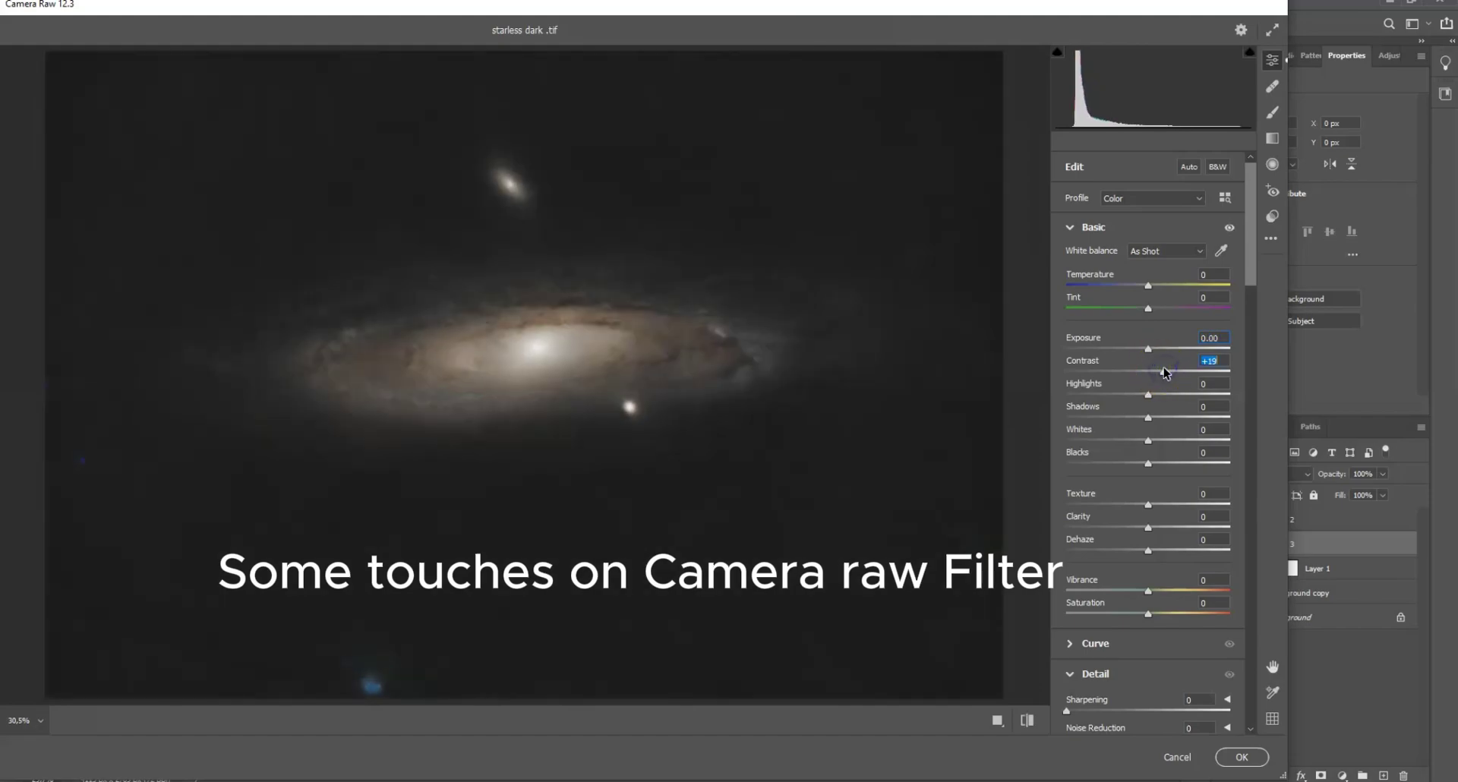
pyautogui.click(1127, 394)
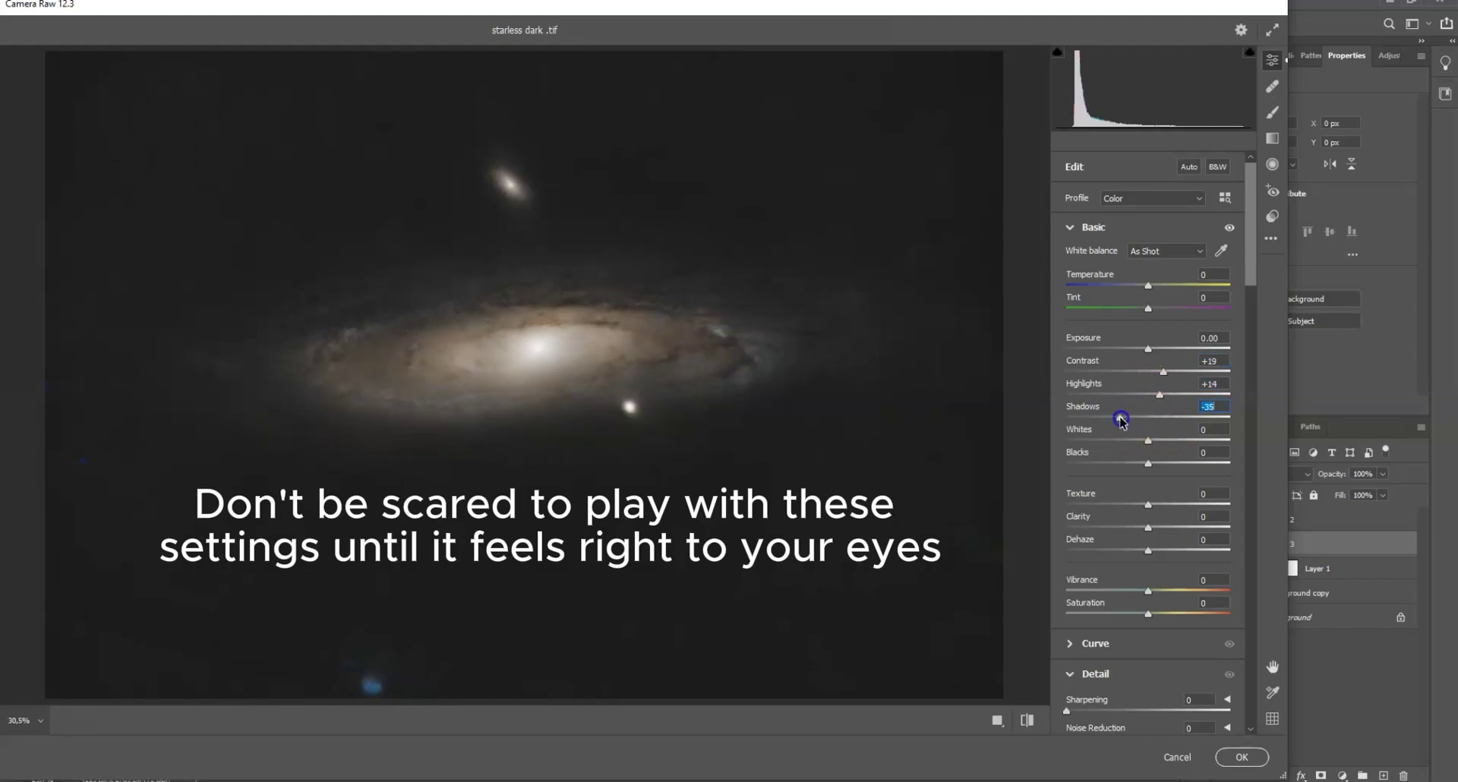
pyautogui.click(1129, 445)
pyautogui.click(1175, 441)
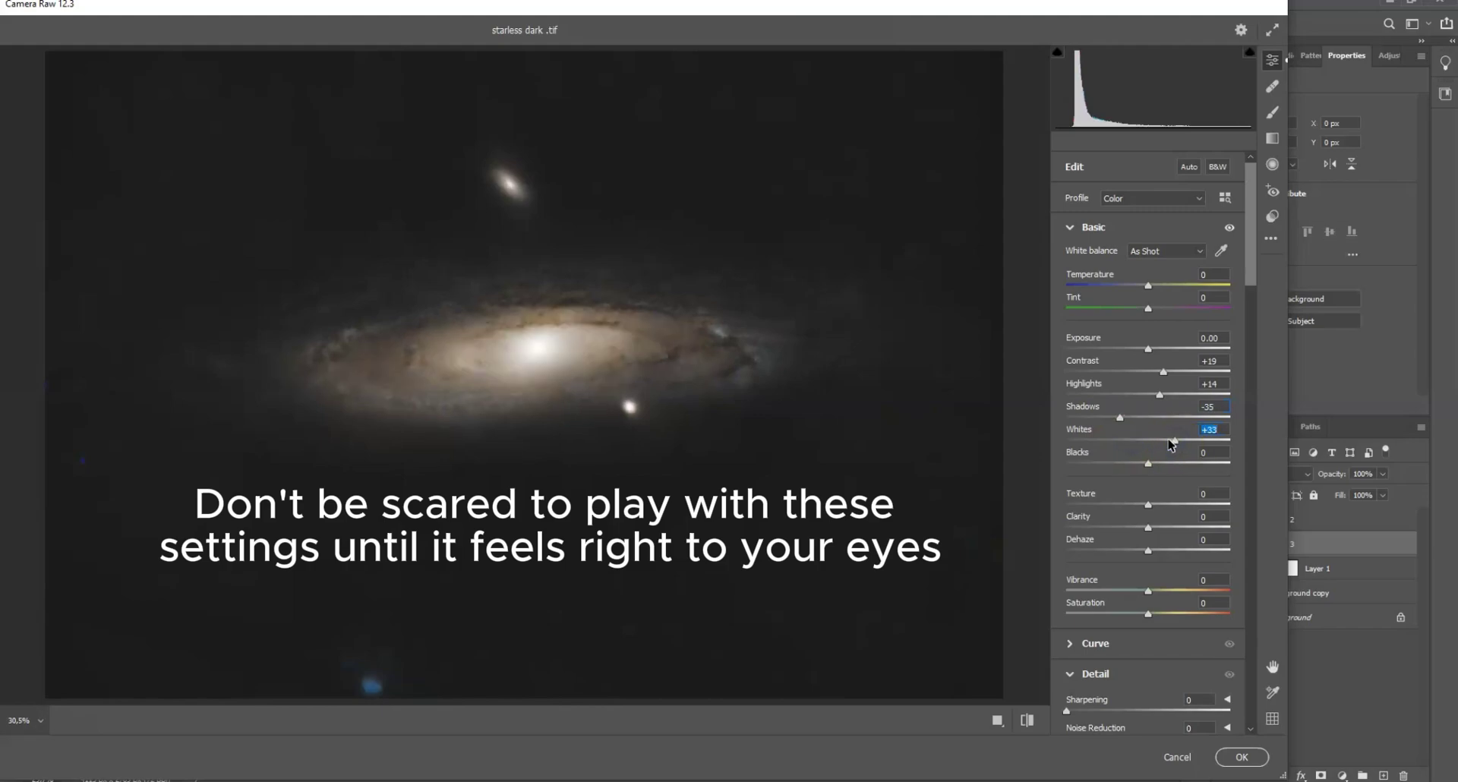
pyautogui.click(1165, 440)
pyautogui.click(1123, 460)
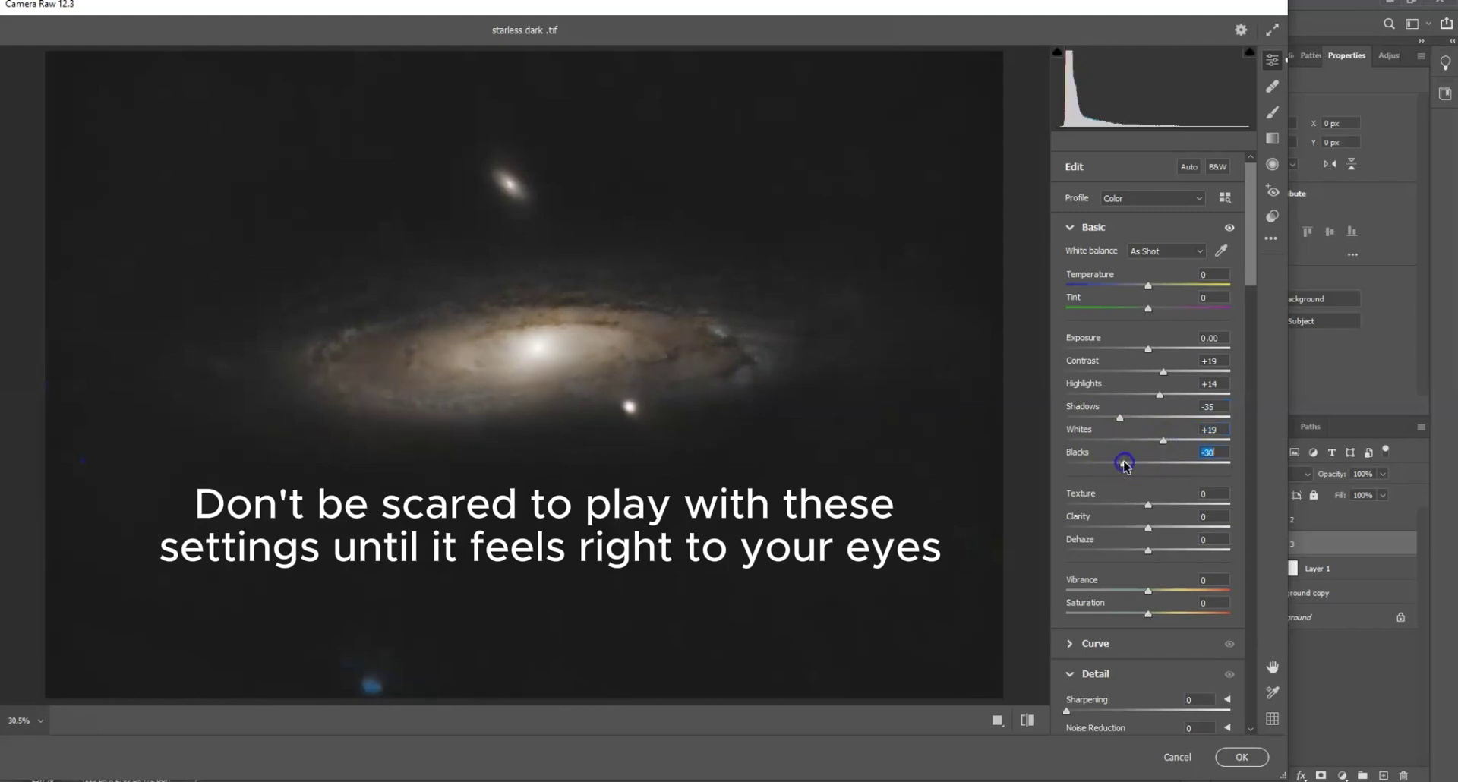
pyautogui.click(1141, 464)
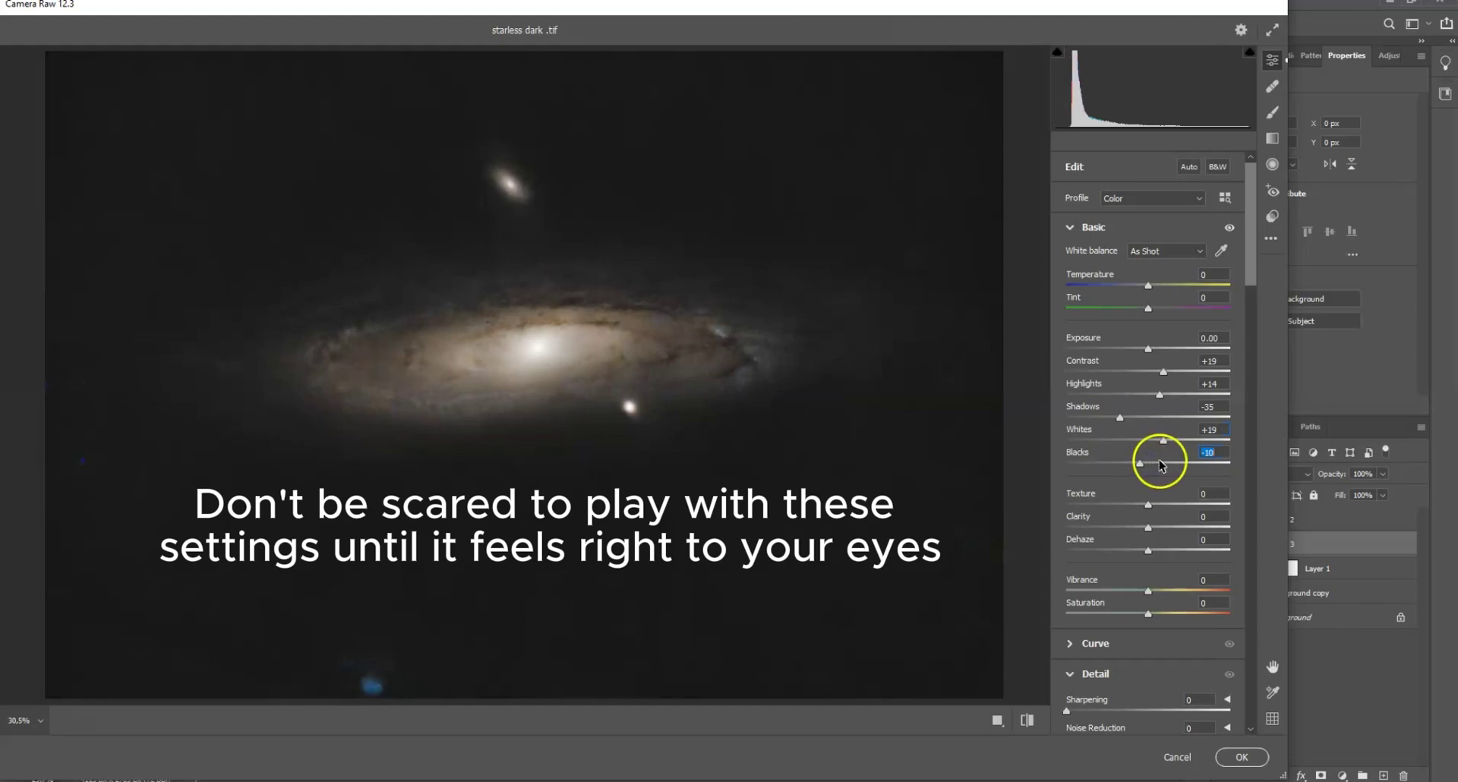
pyautogui.write('0')
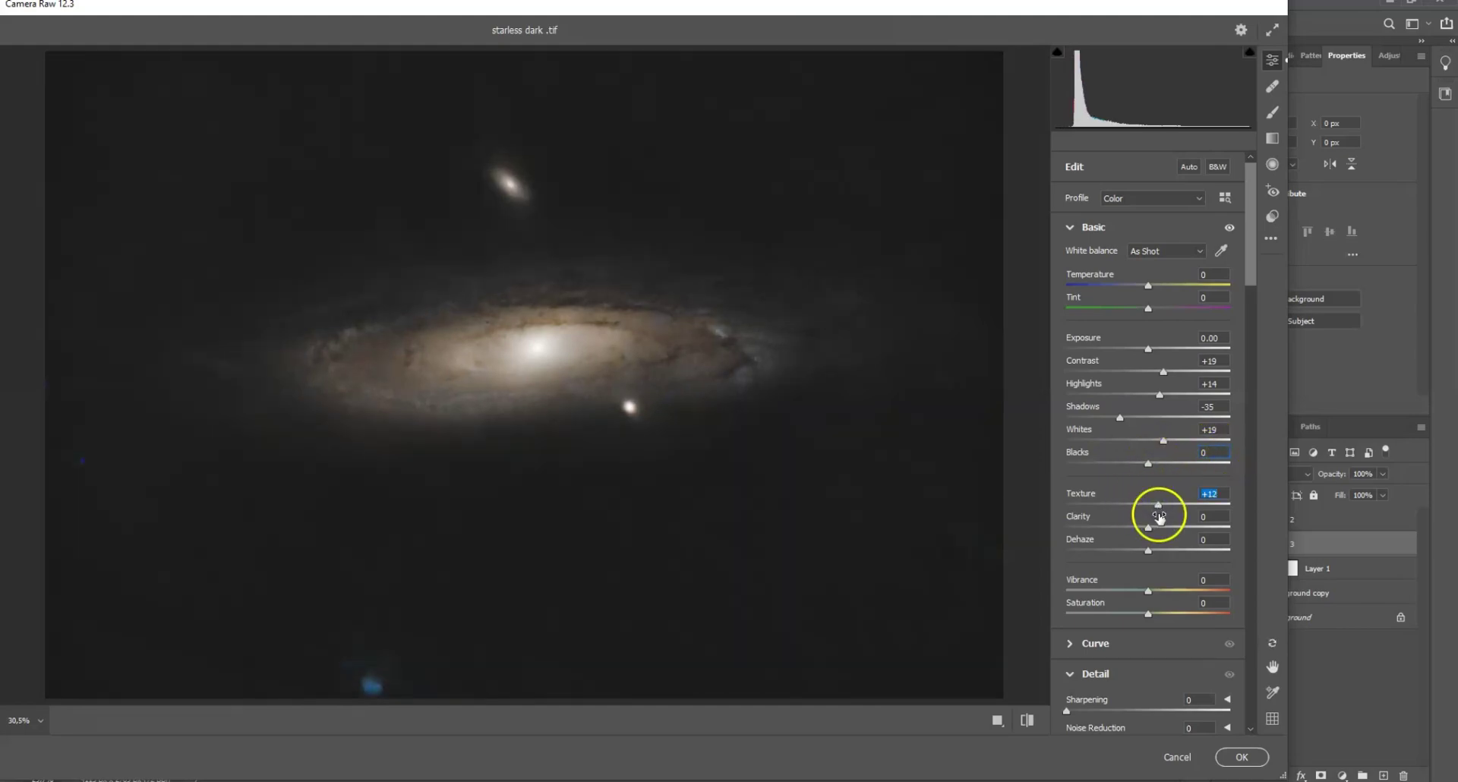
pyautogui.click(1156, 517)
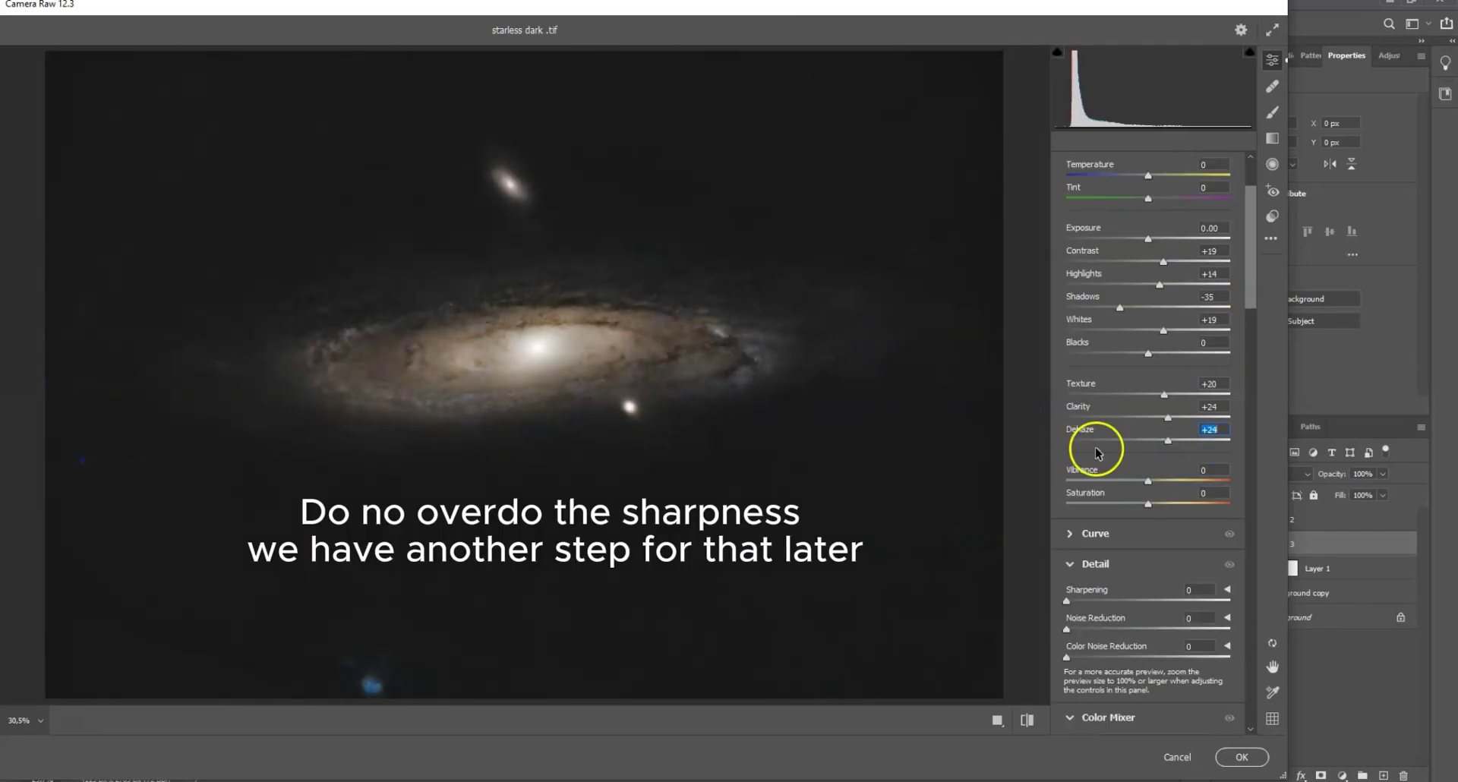
# Finish Camera Raw on Layer 3 with Color Noise Reduction 21, Vibrance +17 and Saturation +20, then apply it.
pyautogui.scroll(-4, 1151, 483)
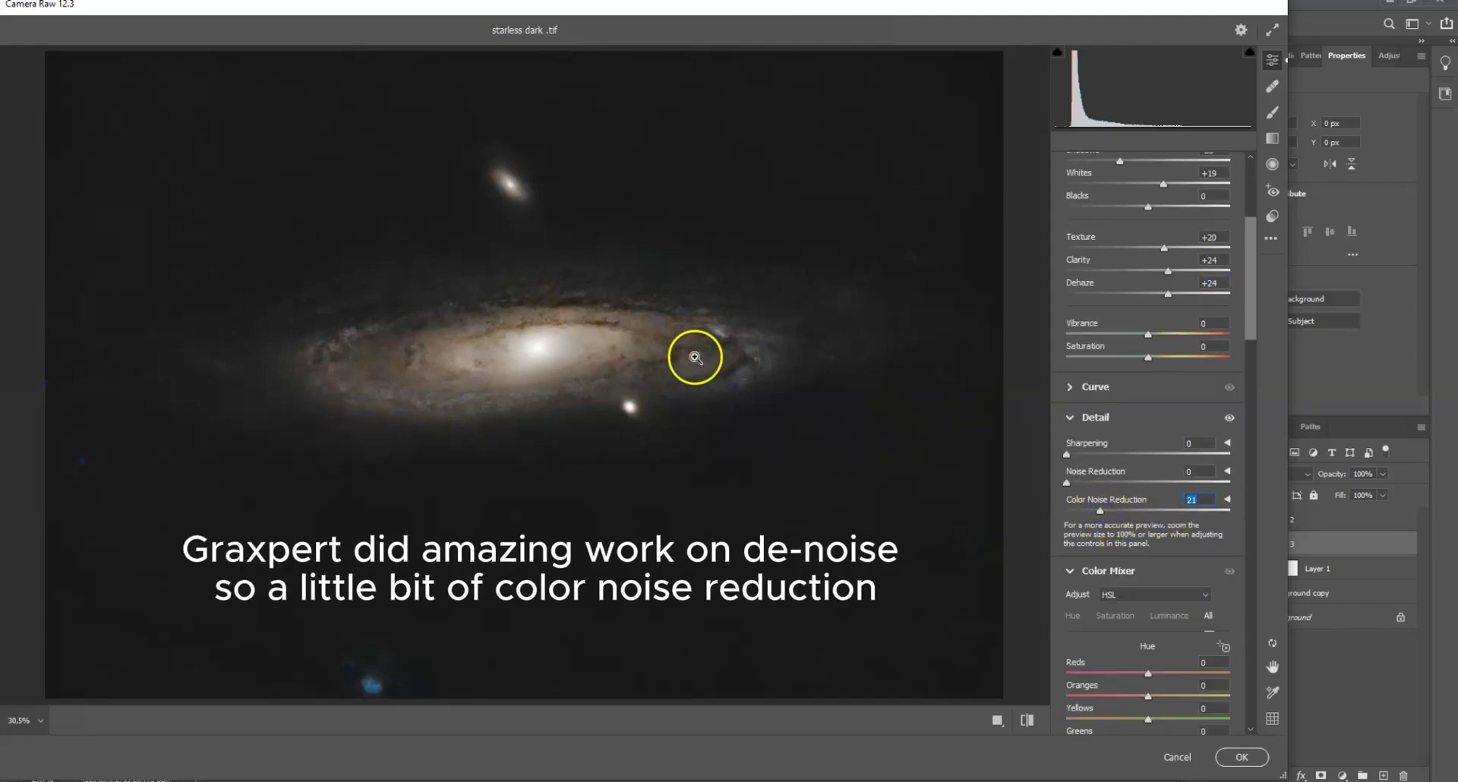
pyautogui.click(748, 367)
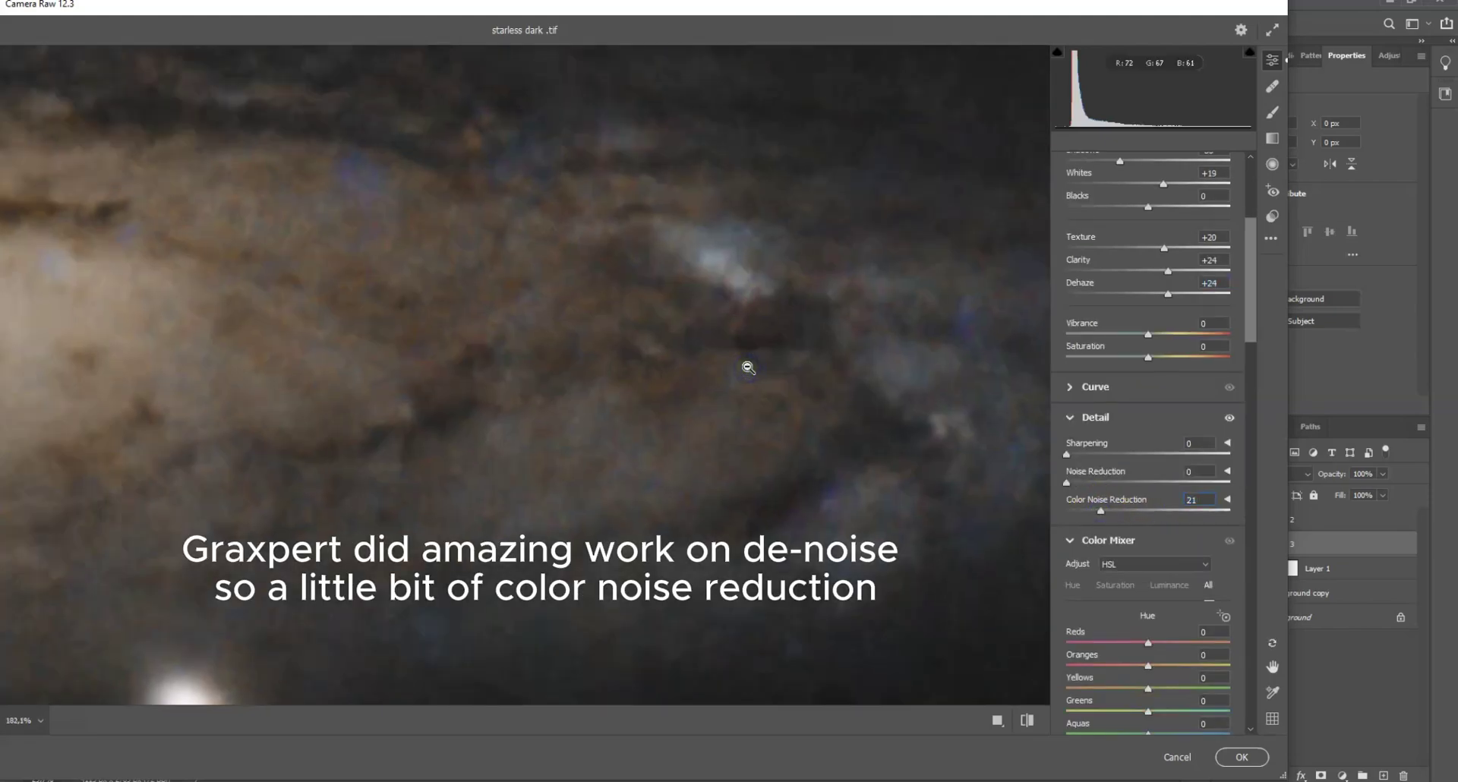
pyautogui.keyDown('alt'); pyautogui.click(700, 403); pyautogui.keyUp('alt')
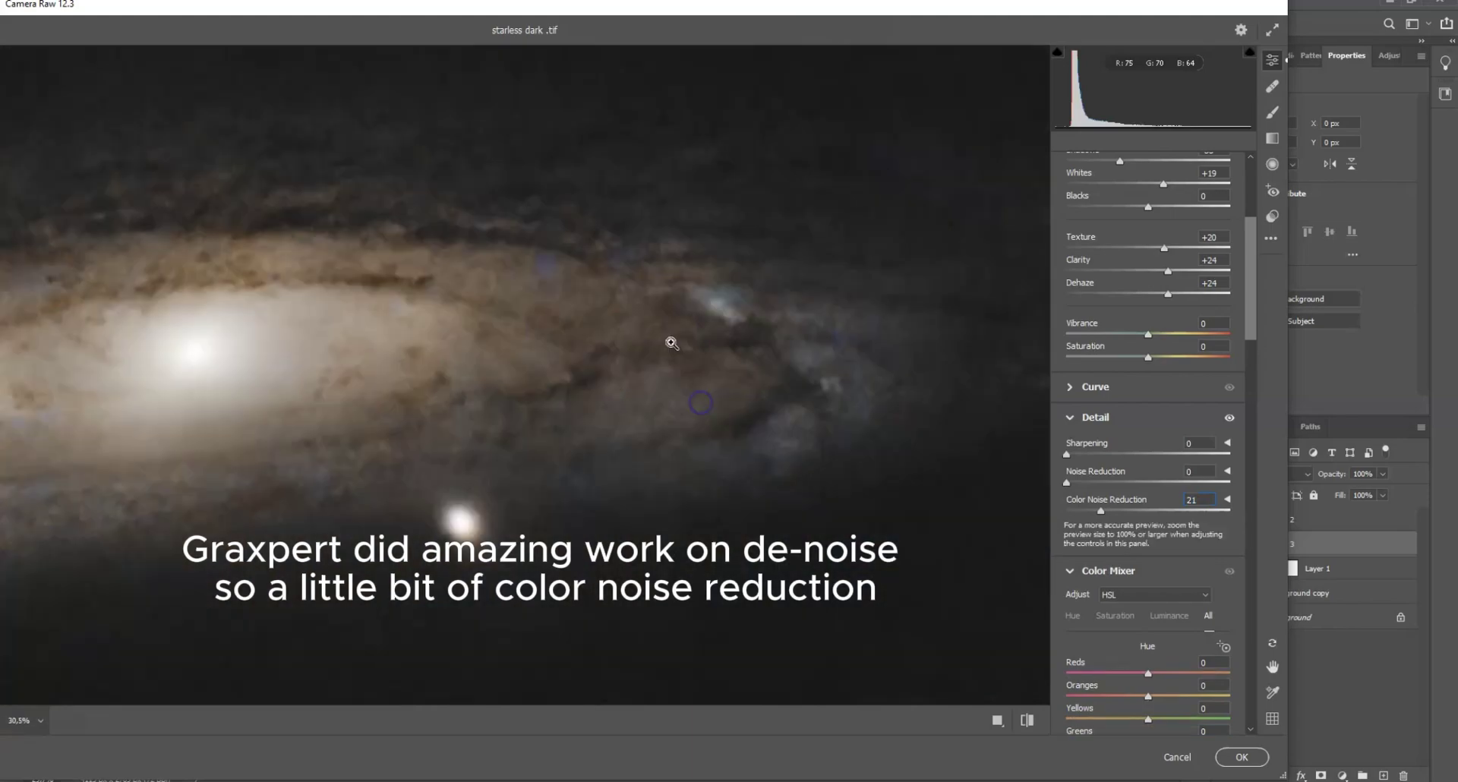
pyautogui.scroll(-2, 1176, 517)
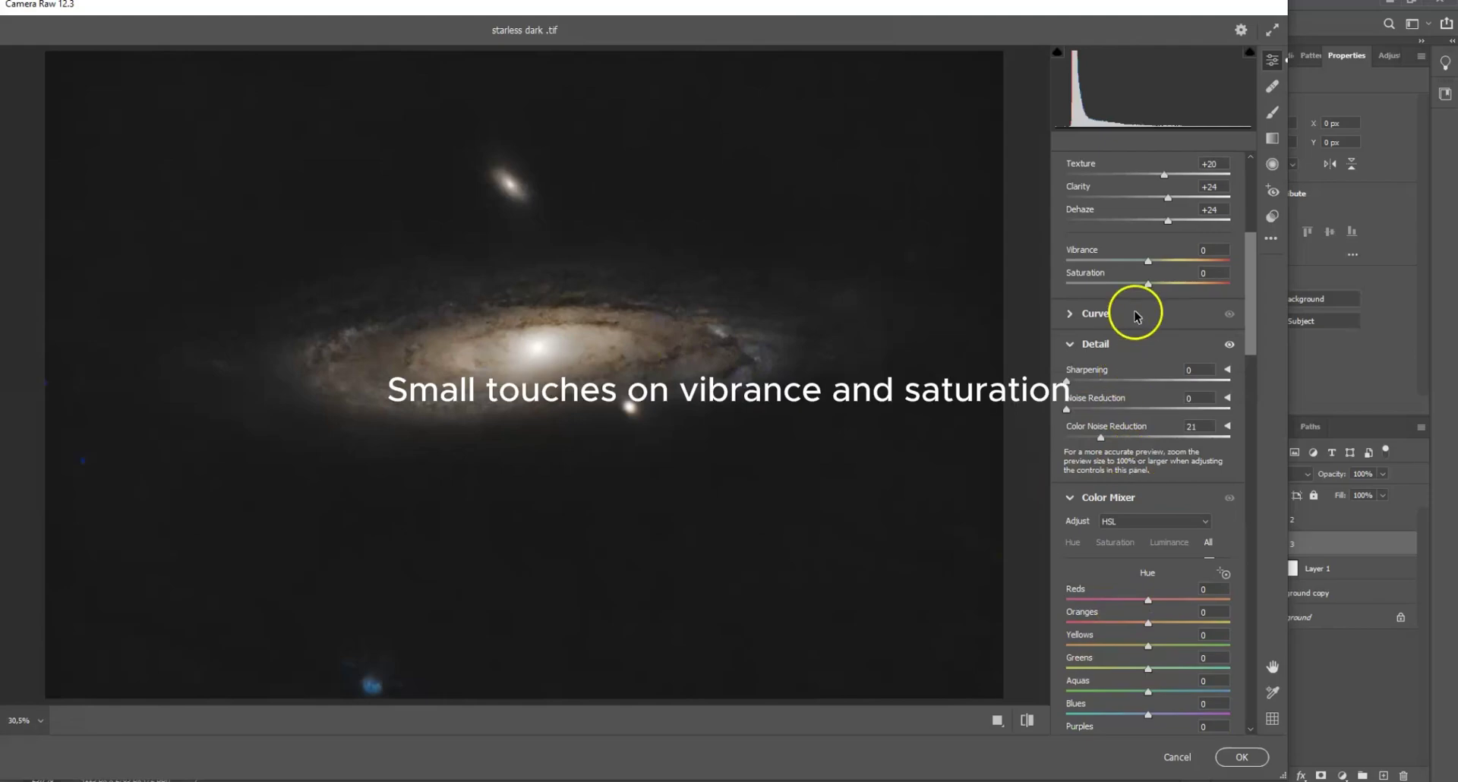
pyautogui.moveTo(1160, 289); pyautogui.dragTo(1165, 289)
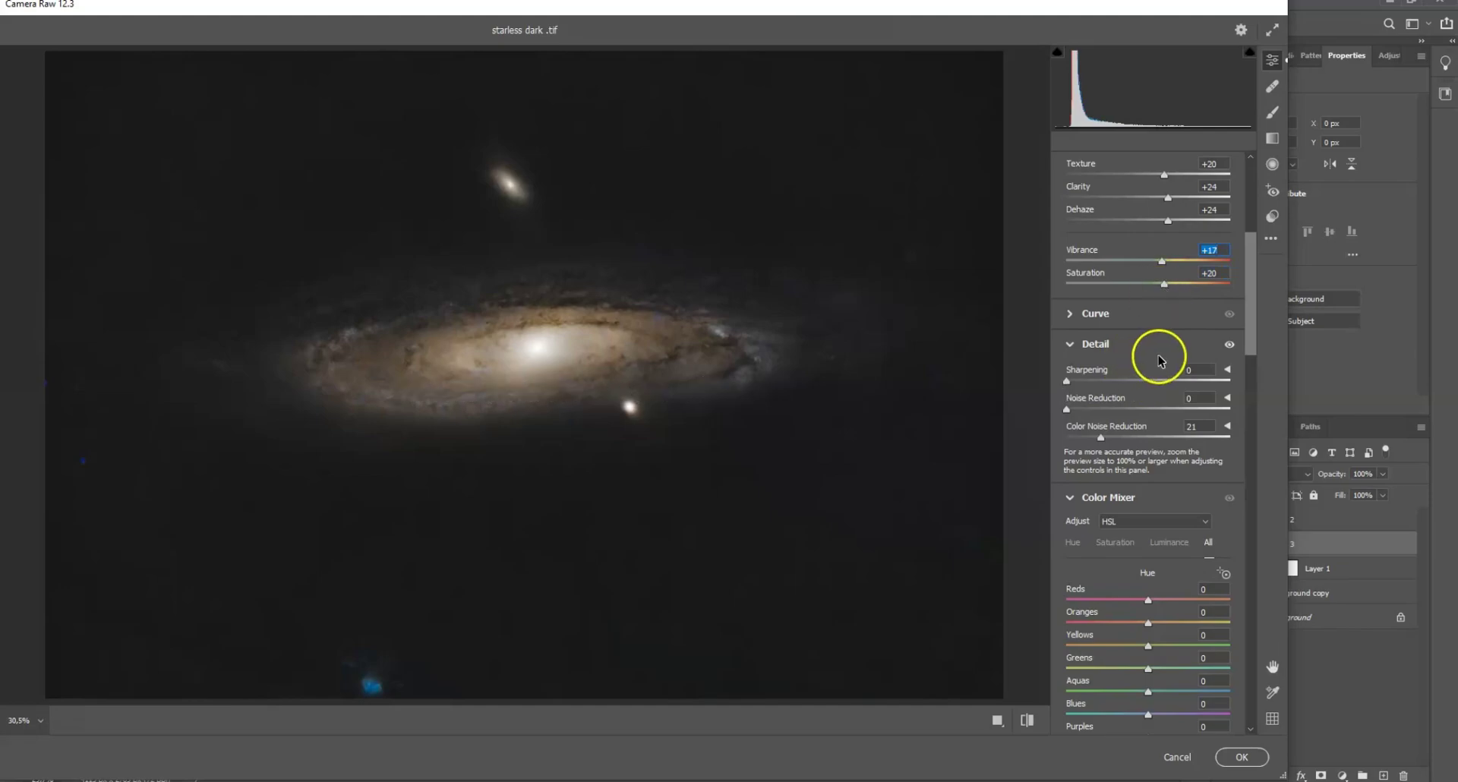
pyautogui.scroll(-4, 1160, 361)
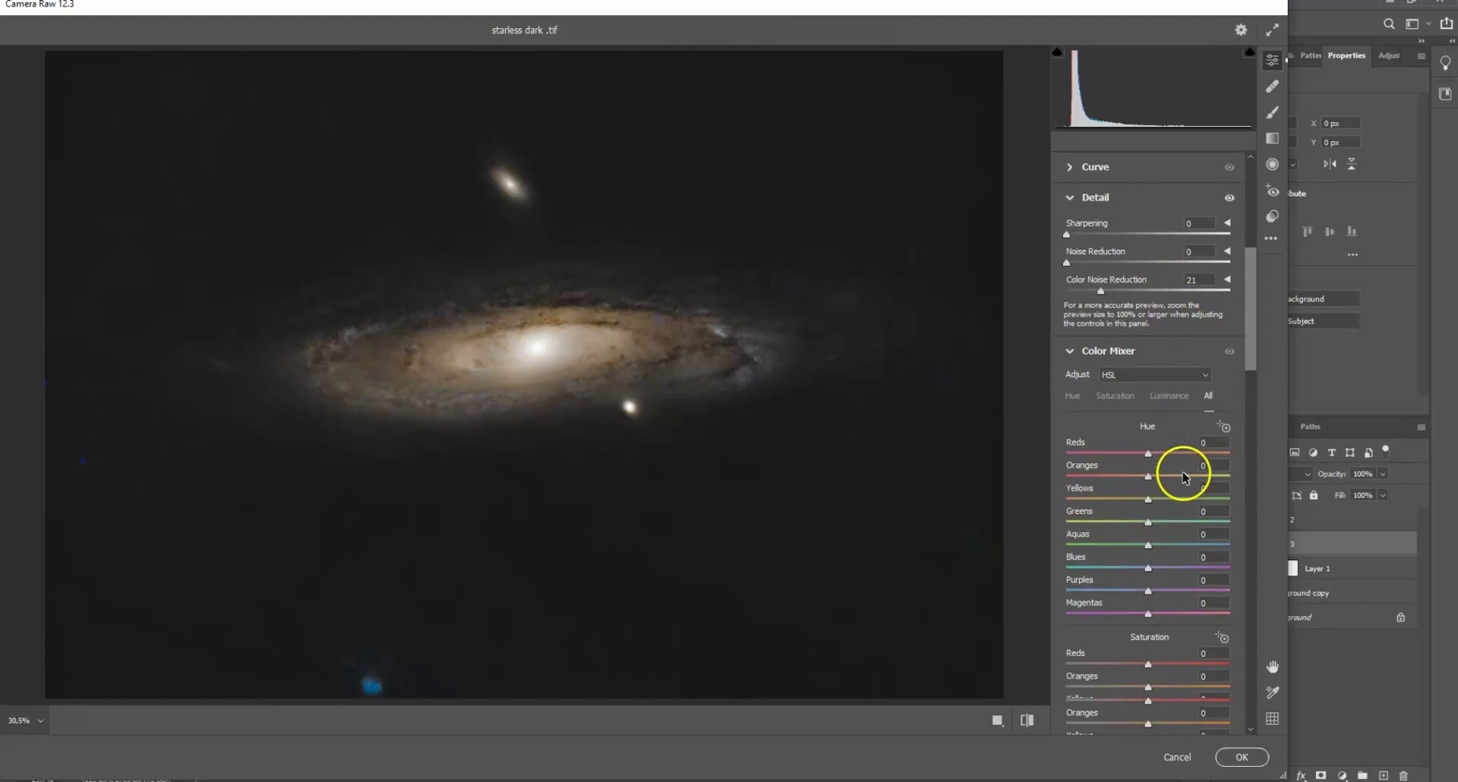
pyautogui.click(1242, 757)
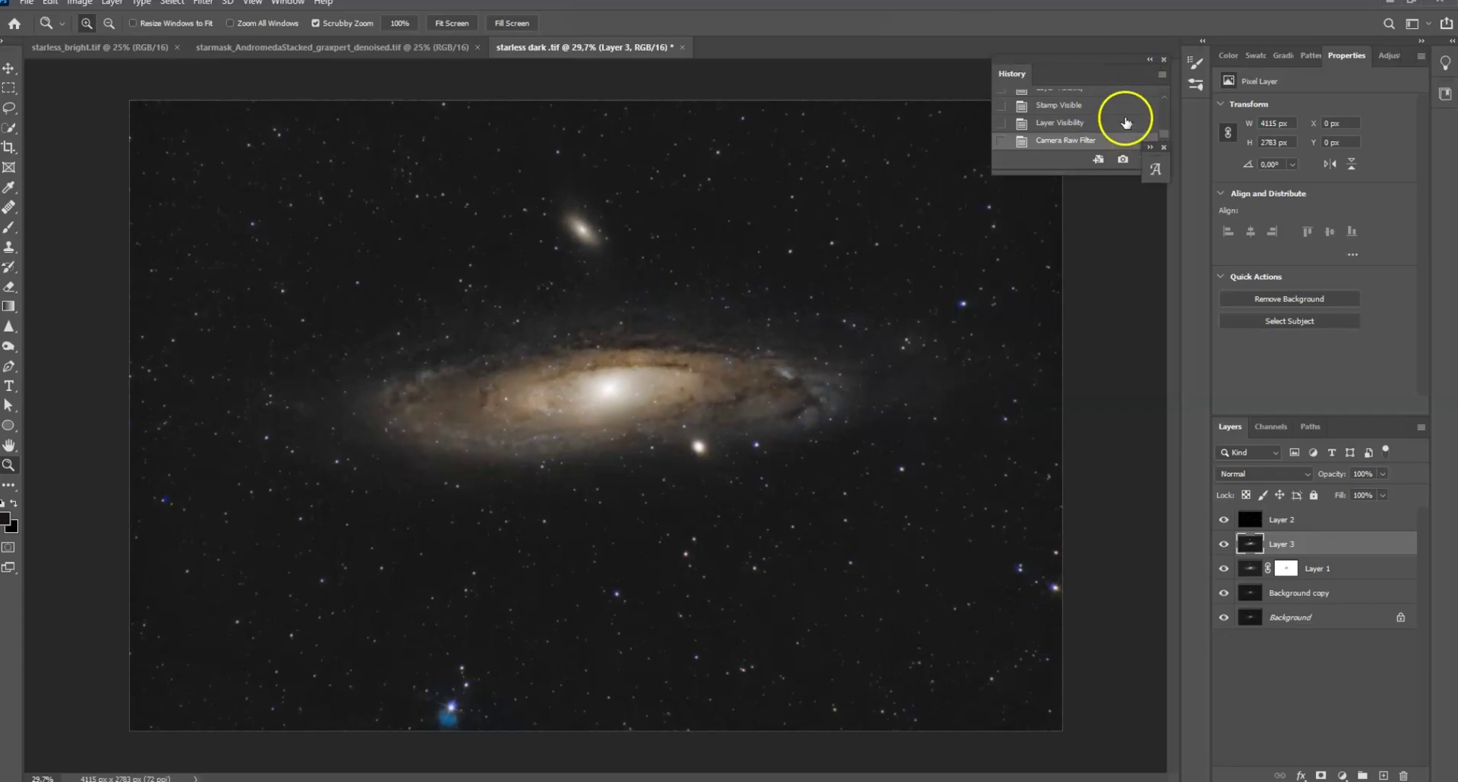
# Compare the image before and after the Camera Raw filter, keeping the filtered result.
pyautogui.click(1124, 123)
pyautogui.click(1125, 141)
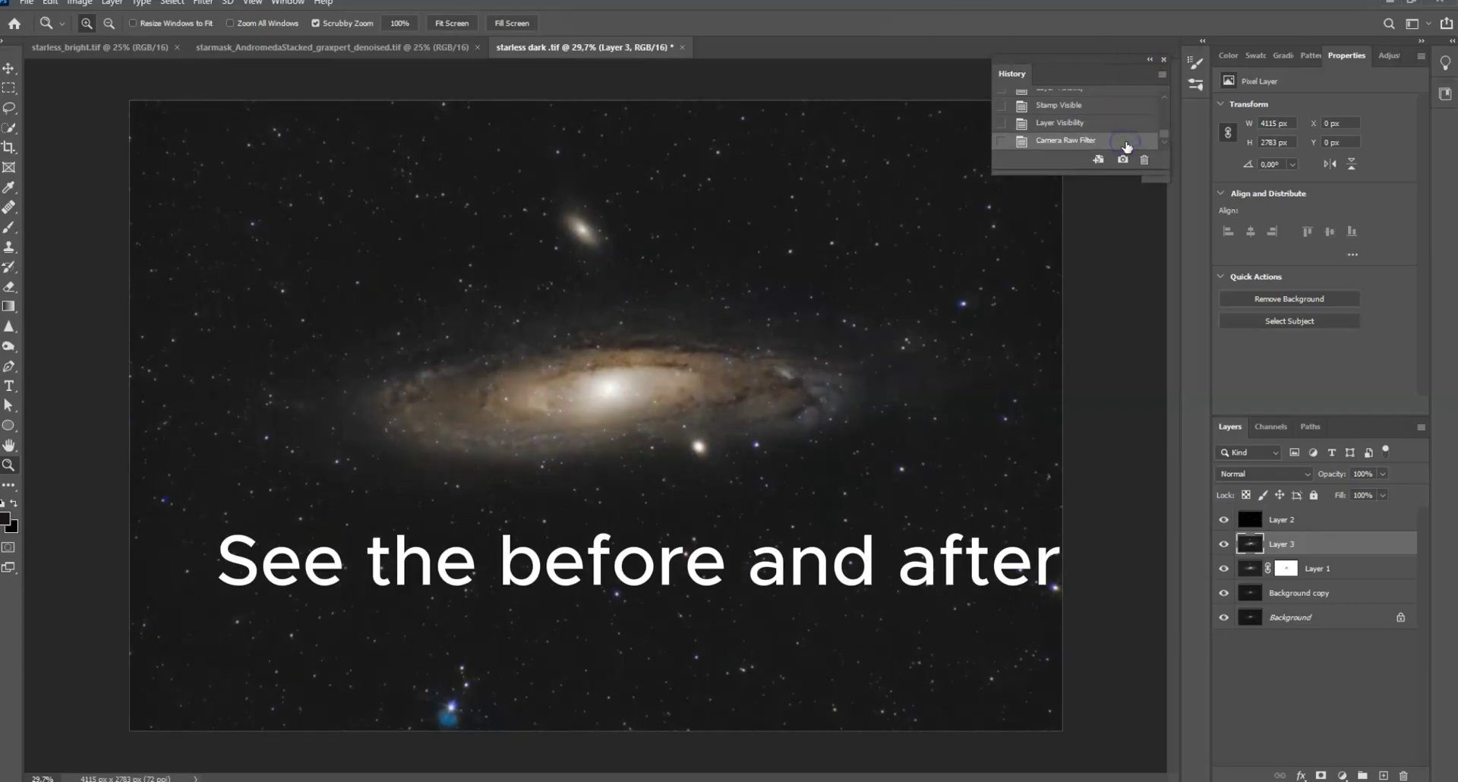
pyautogui.click(1124, 125)
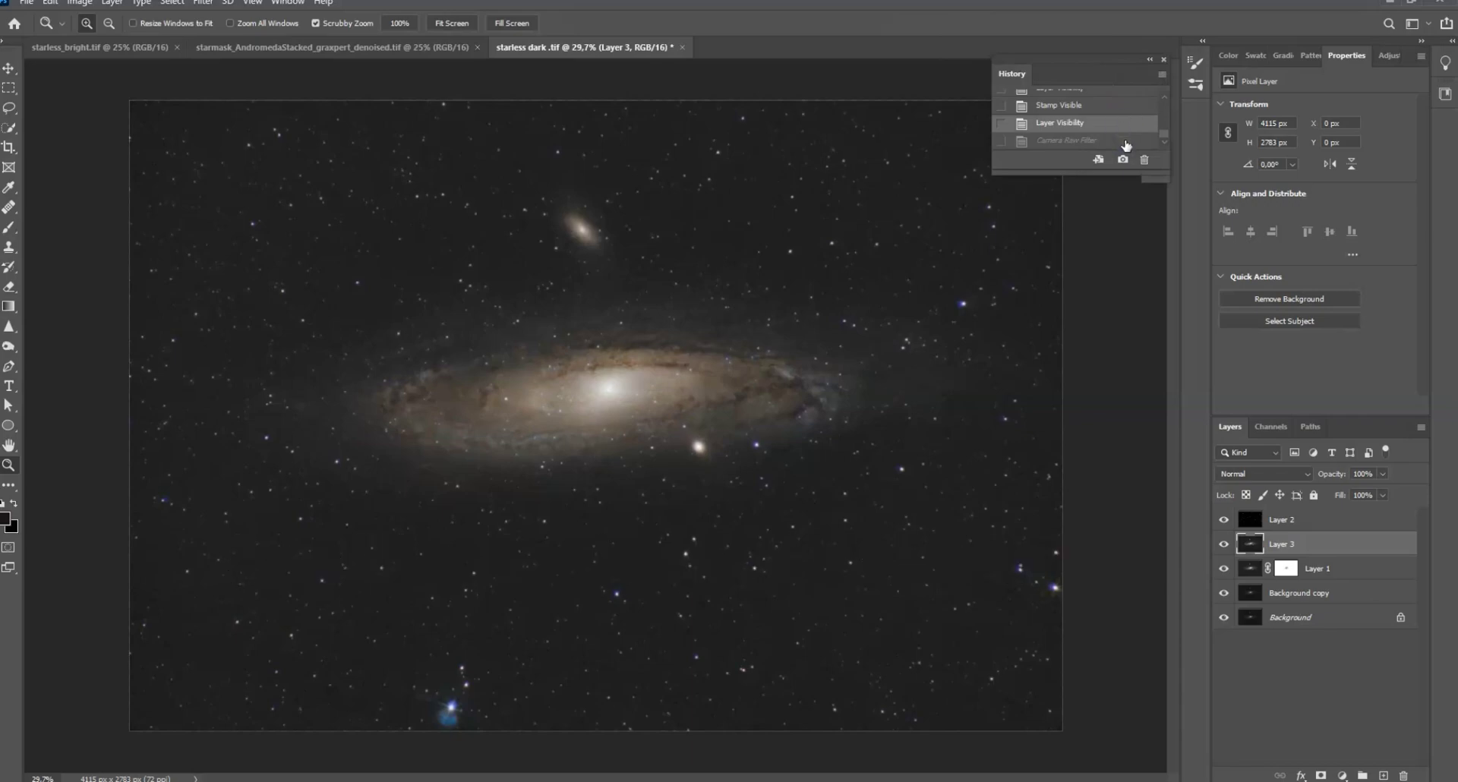
pyautogui.click(1126, 141)
pyautogui.moveTo(764, 419); pyautogui.dragTo(752, 417)
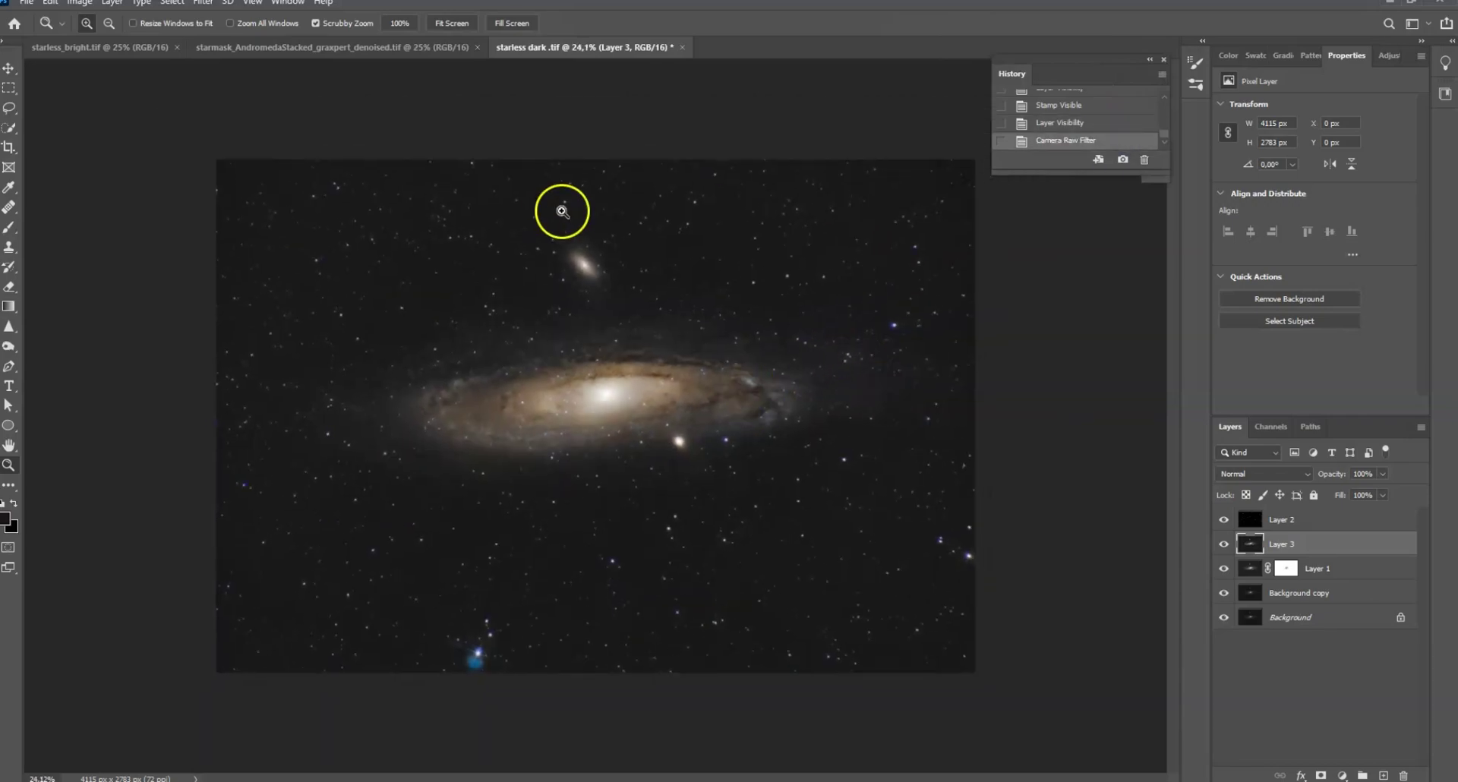
# Rotate the image 90° into a 2783 x 4115 px portrait and fit it on screen.
pyautogui.click(77, 4)
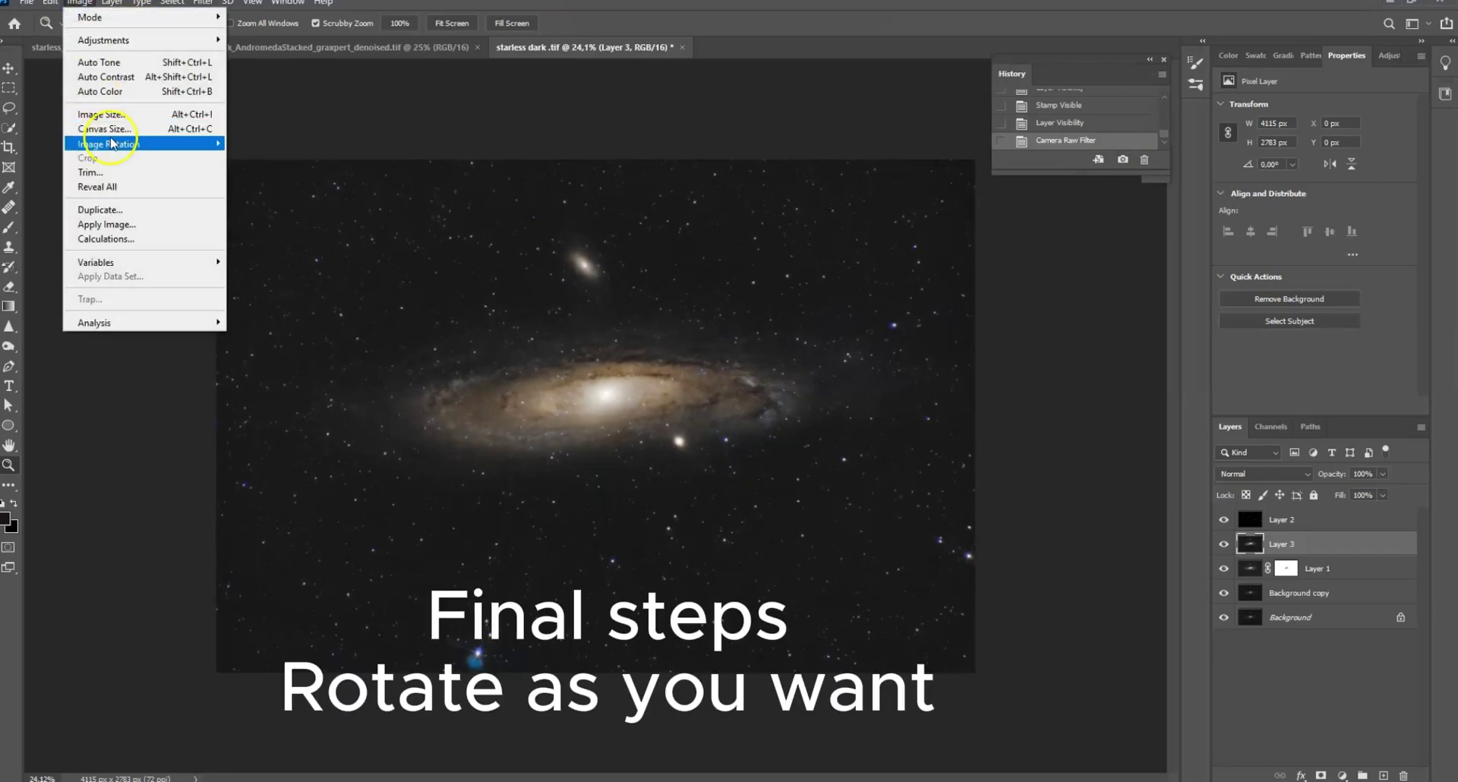
pyautogui.moveTo(118, 145)
pyautogui.click(281, 172)
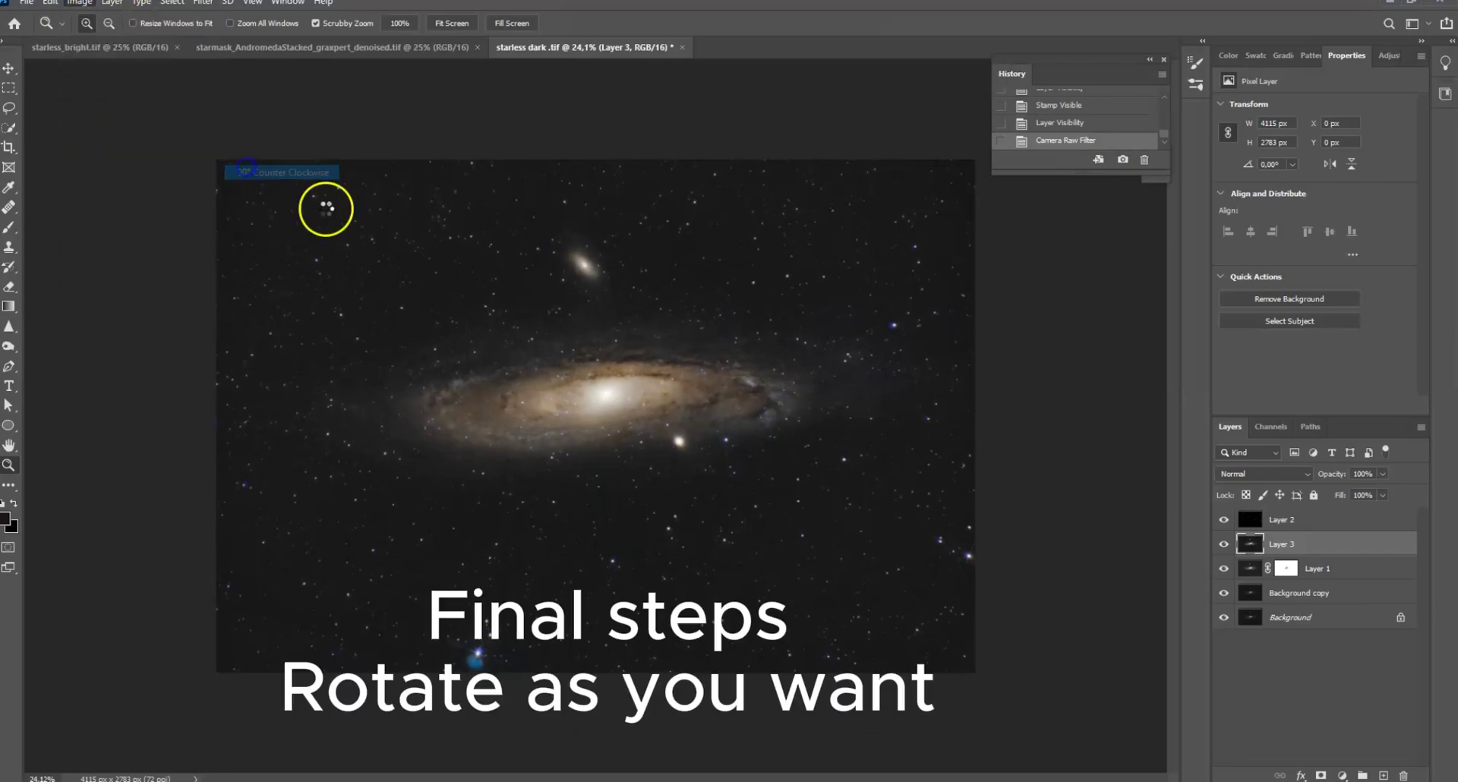
pyautogui.moveTo(619, 377); pyautogui.dragTo(595, 340)
pyautogui.moveTo(608, 417); pyautogui.dragTo(638, 465)
pyautogui.scroll(-2, 643, 468)
pyautogui.scroll(-2, 643, 467)
pyautogui.rightClick(638, 464)
pyautogui.click(670, 471)
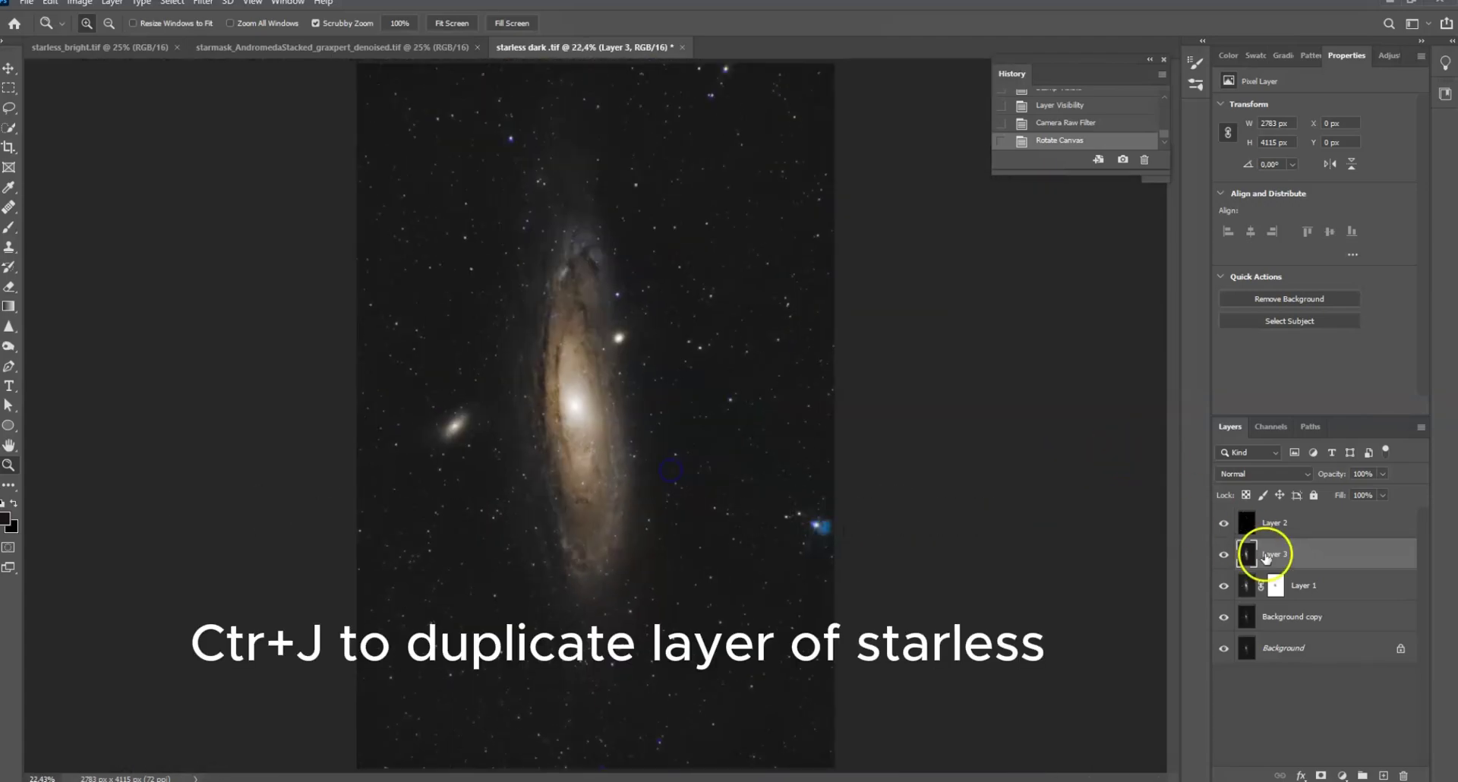
# Duplicate Layer 3 and sharpen the copy with Unsharp Mask (61%, 0.7 px, threshold 5).
pyautogui.hotkey('ctrl', 'j')
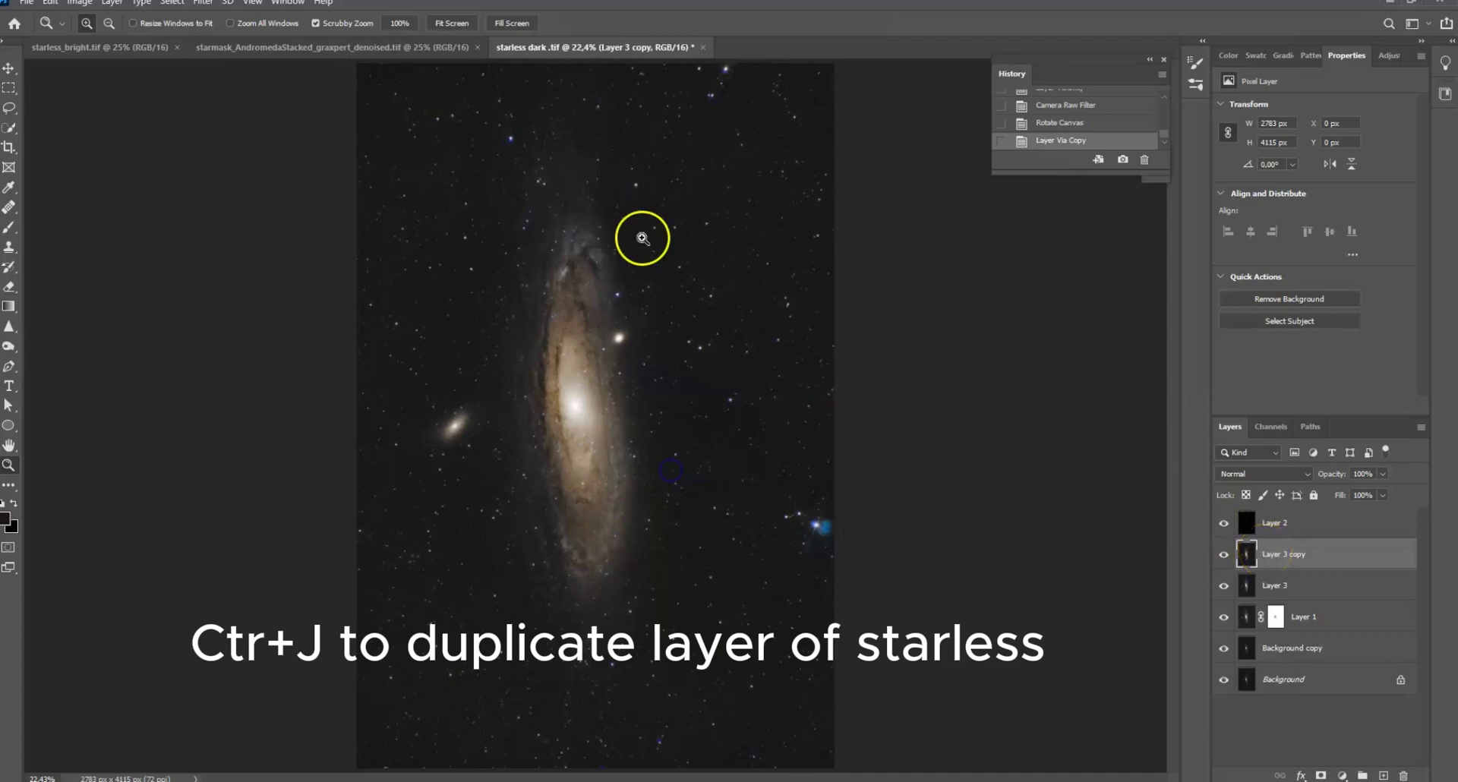
pyautogui.click(204, 6)
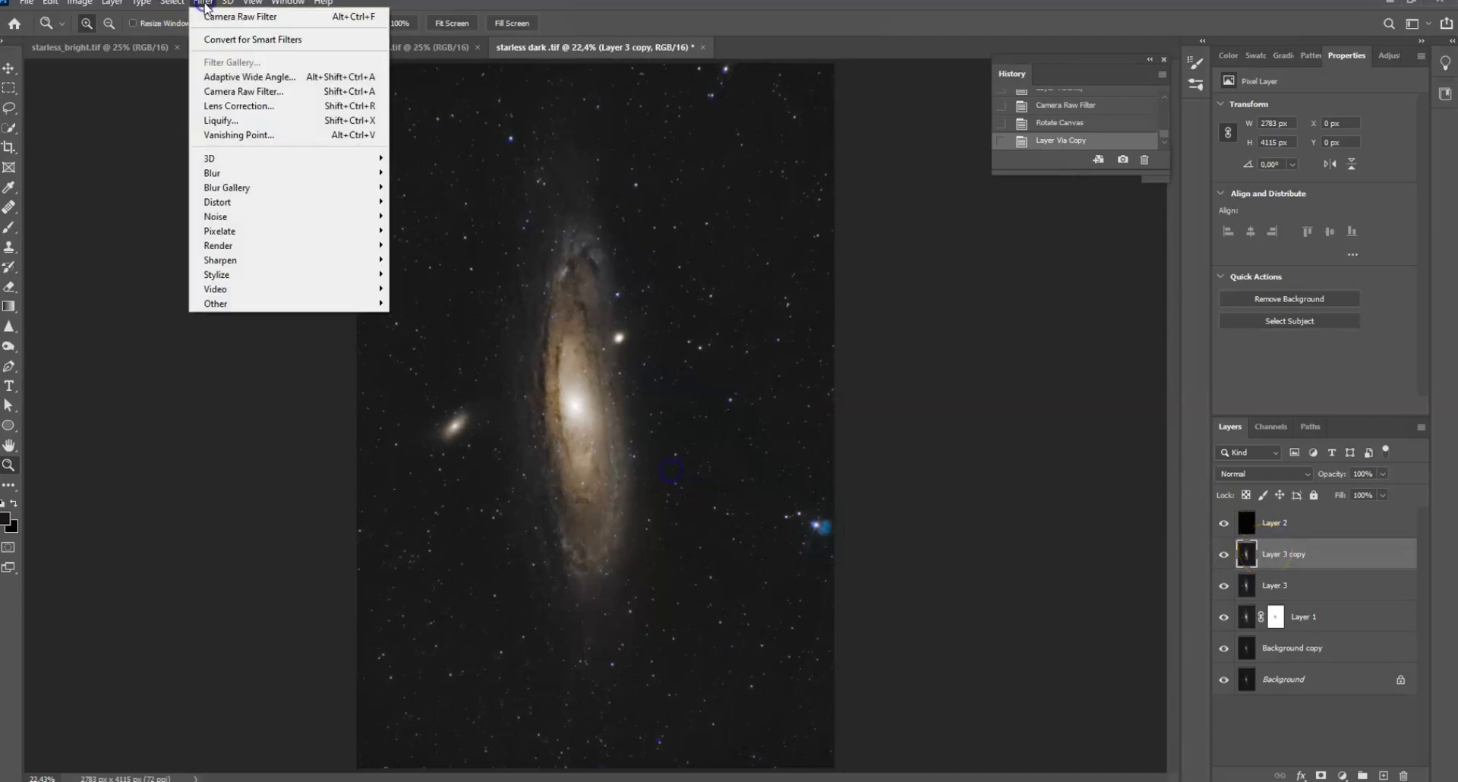
pyautogui.moveTo(314, 264)
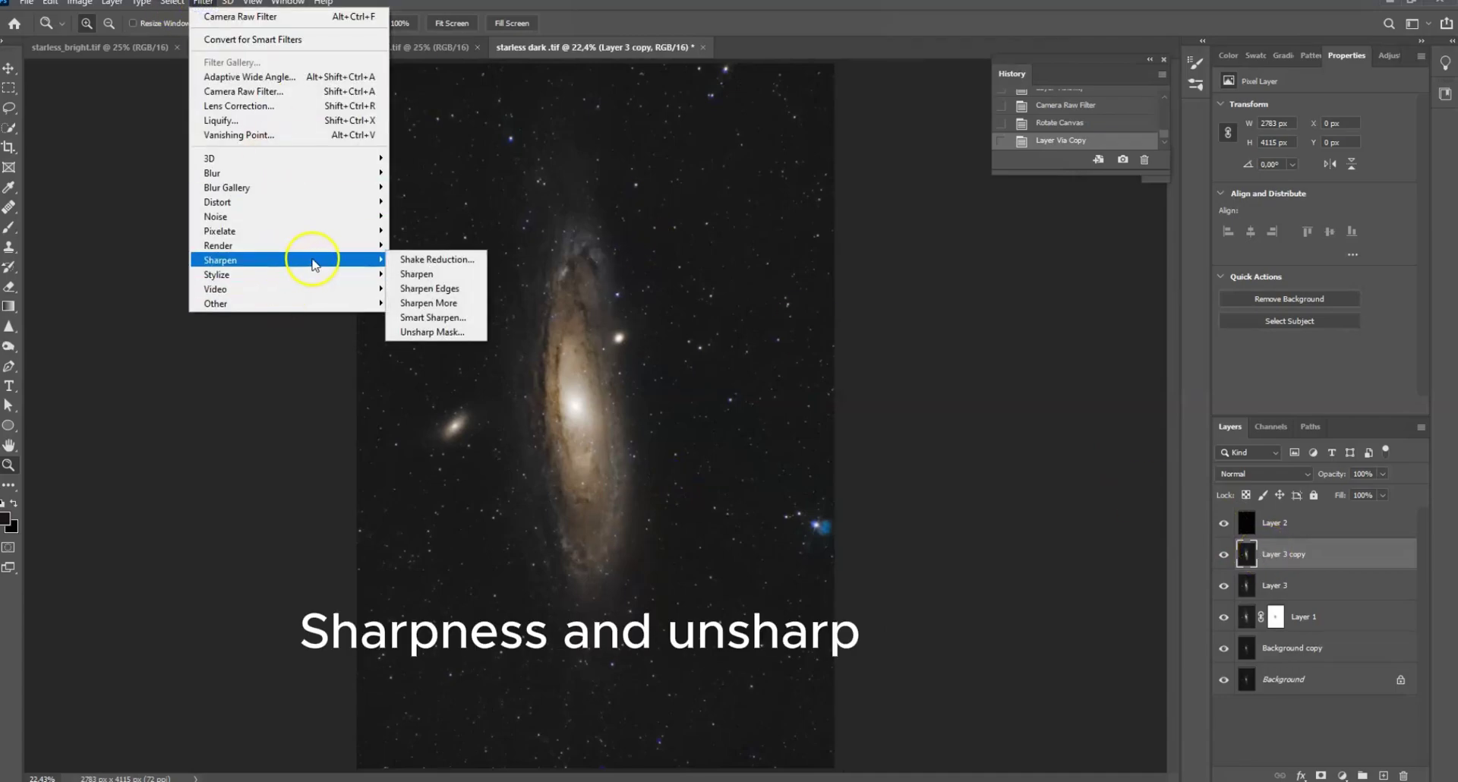
pyautogui.click(432, 332)
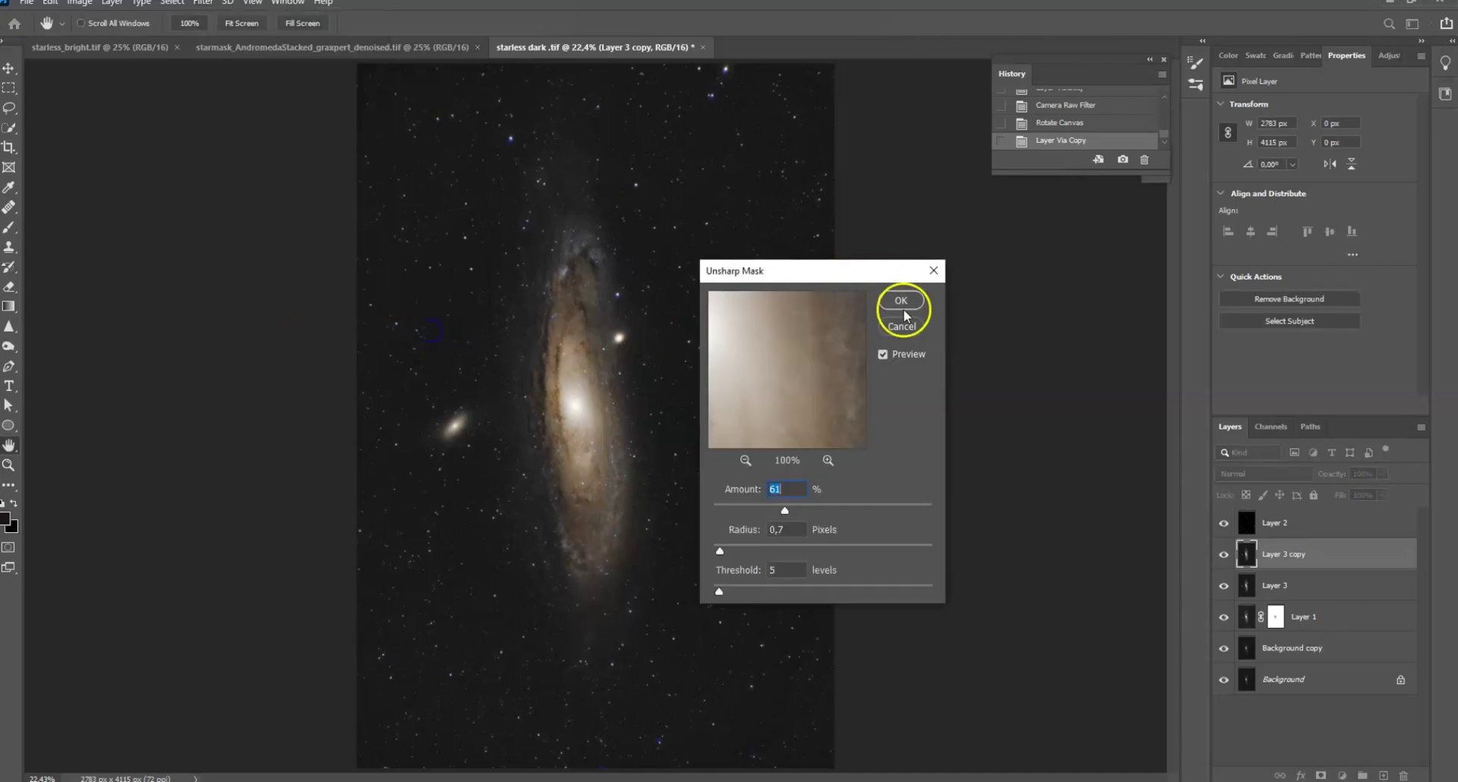
pyautogui.click(901, 301)
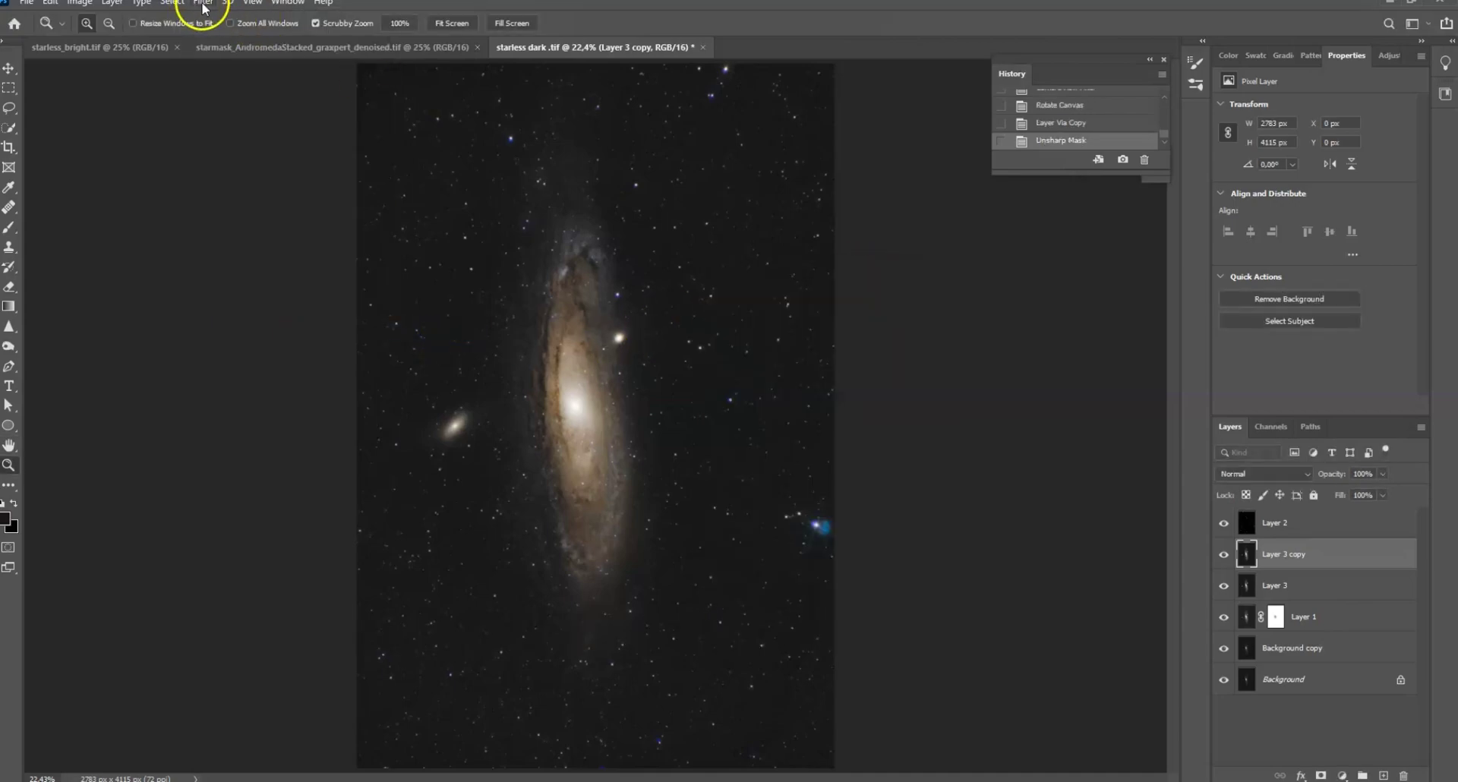
# Preview a High Pass filter on Layer 3 copy with a 52.4 px radius.
pyautogui.click(203, 7)
pyautogui.moveTo(286, 304)
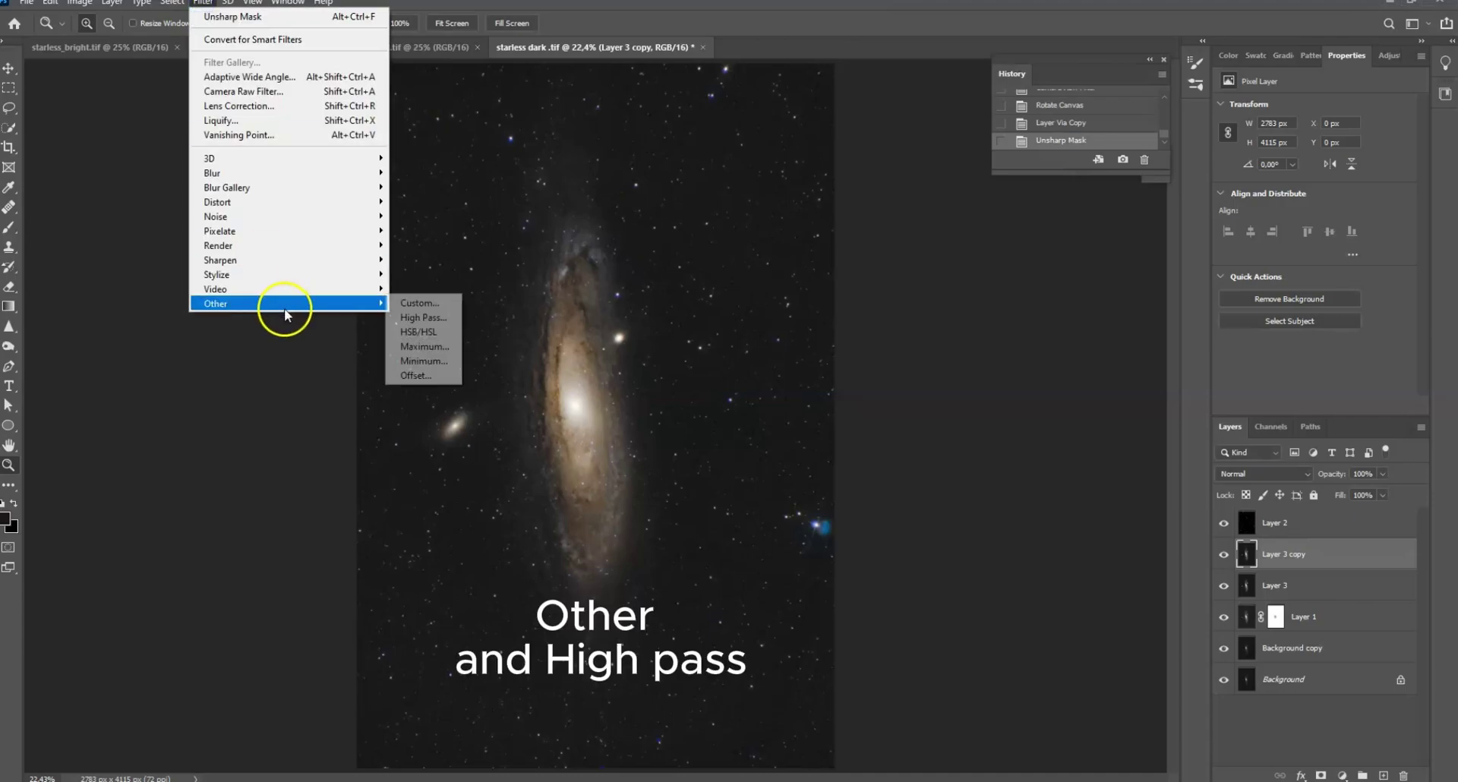
pyautogui.click(428, 319)
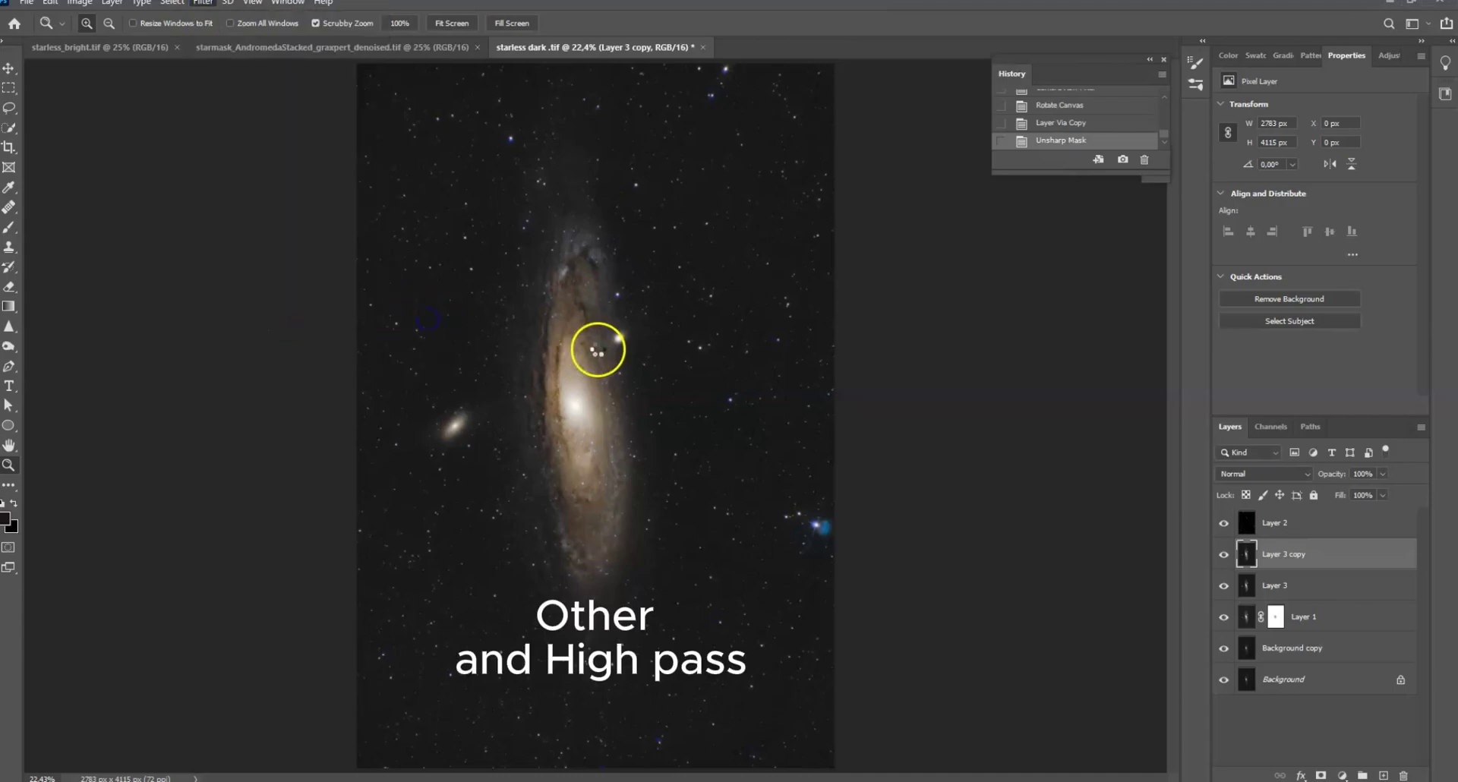
pyautogui.moveTo(786, 155); pyautogui.dragTo(941, 154)
pyautogui.moveTo(826, 392)
pyautogui.mouseDown()
pyautogui.moveTo(849, 398)
pyautogui.moveTo(836, 384)
pyautogui.mouseUp()
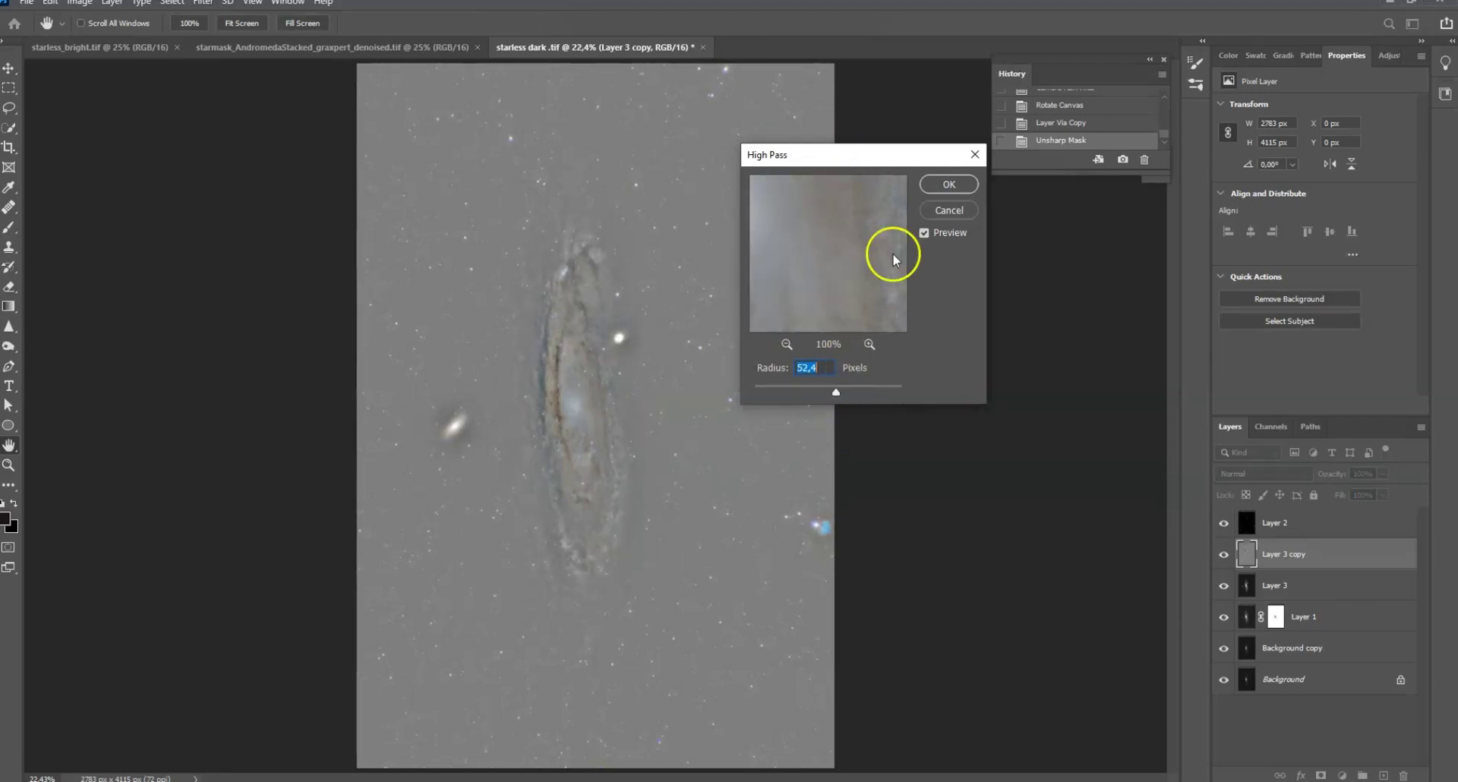
# Apply the High Pass and set Layer 3 copy to Soft Light, comparing it on and off.
pyautogui.click(950, 183)
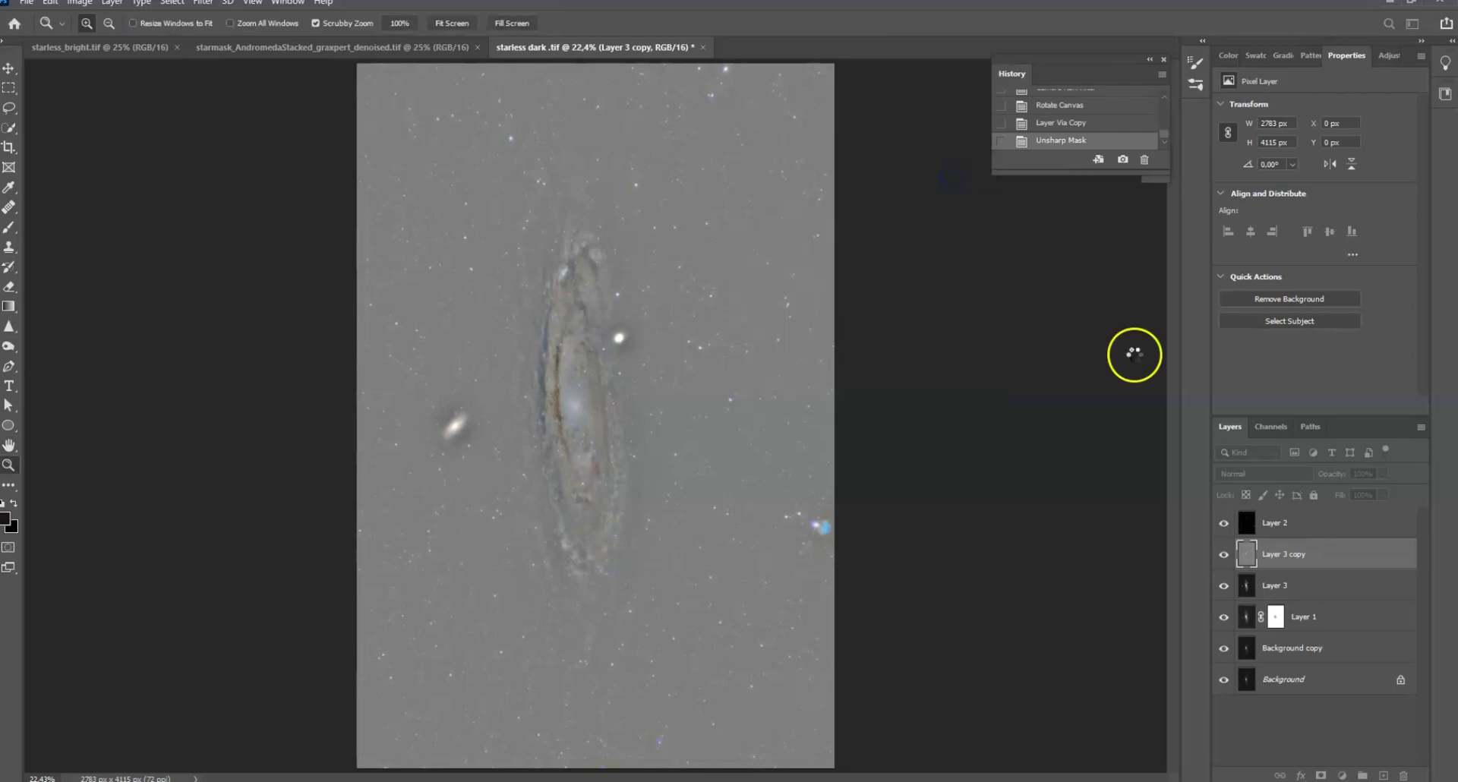
pyautogui.click(1295, 474)
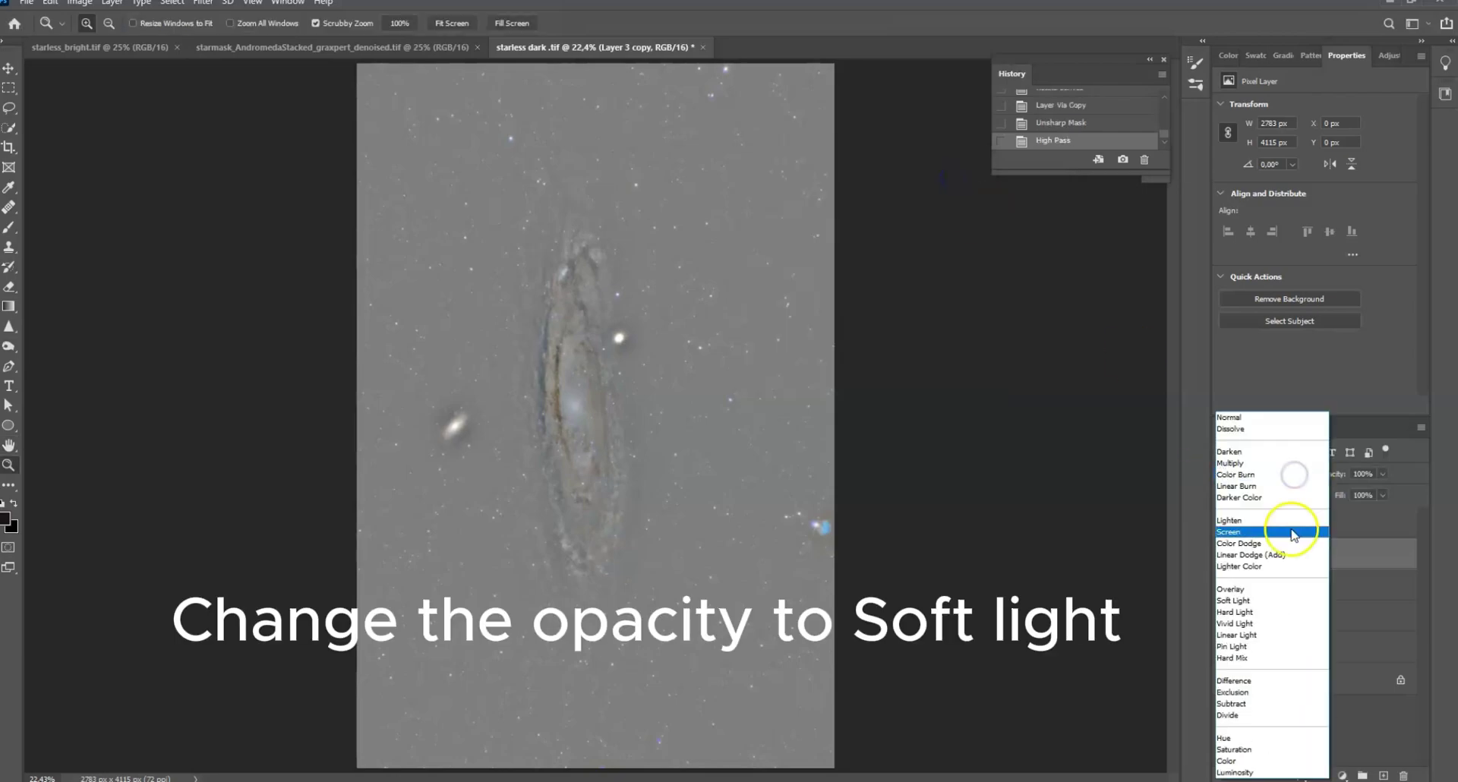
pyautogui.click(1271, 602)
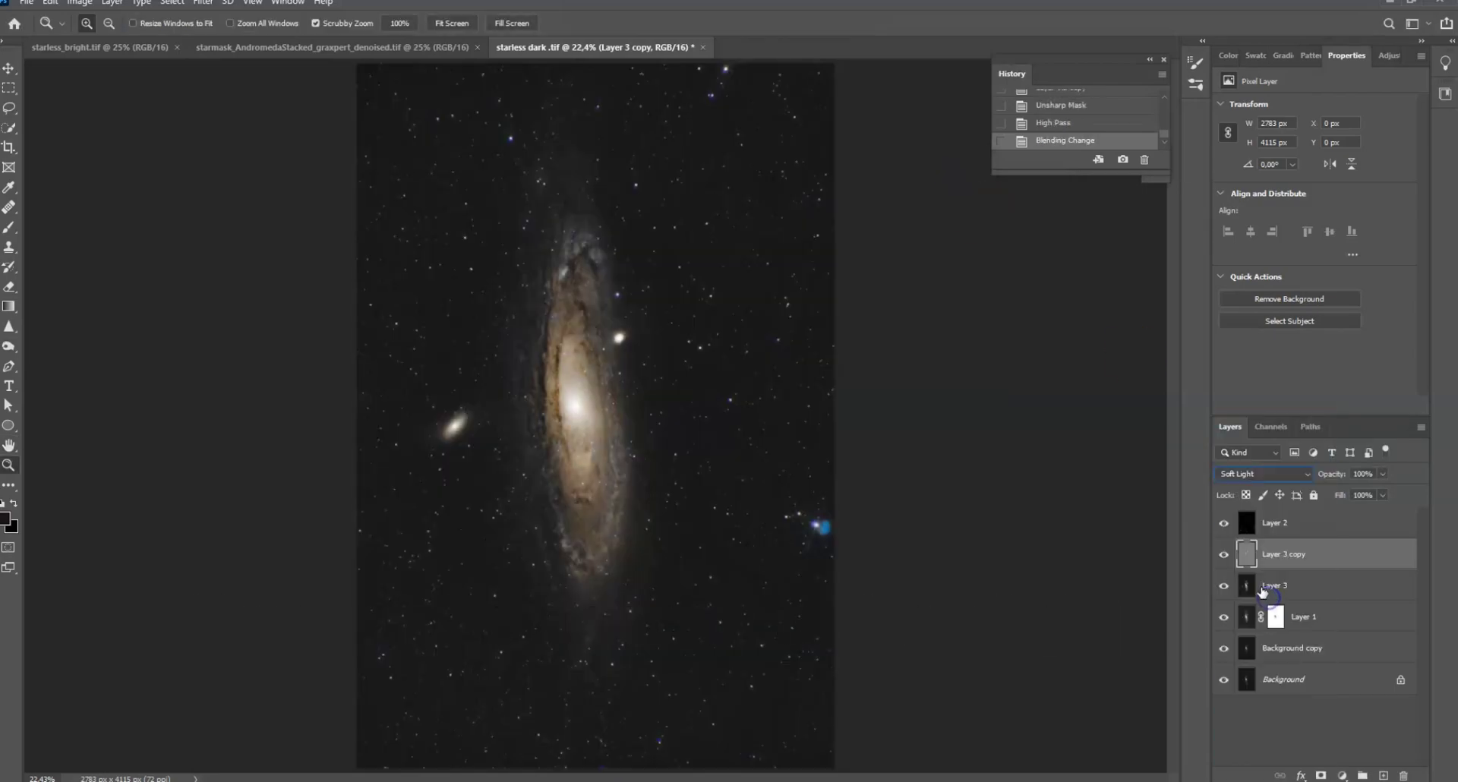
pyautogui.click(1224, 556)
pyautogui.click(603, 408)
pyautogui.click(579, 398)
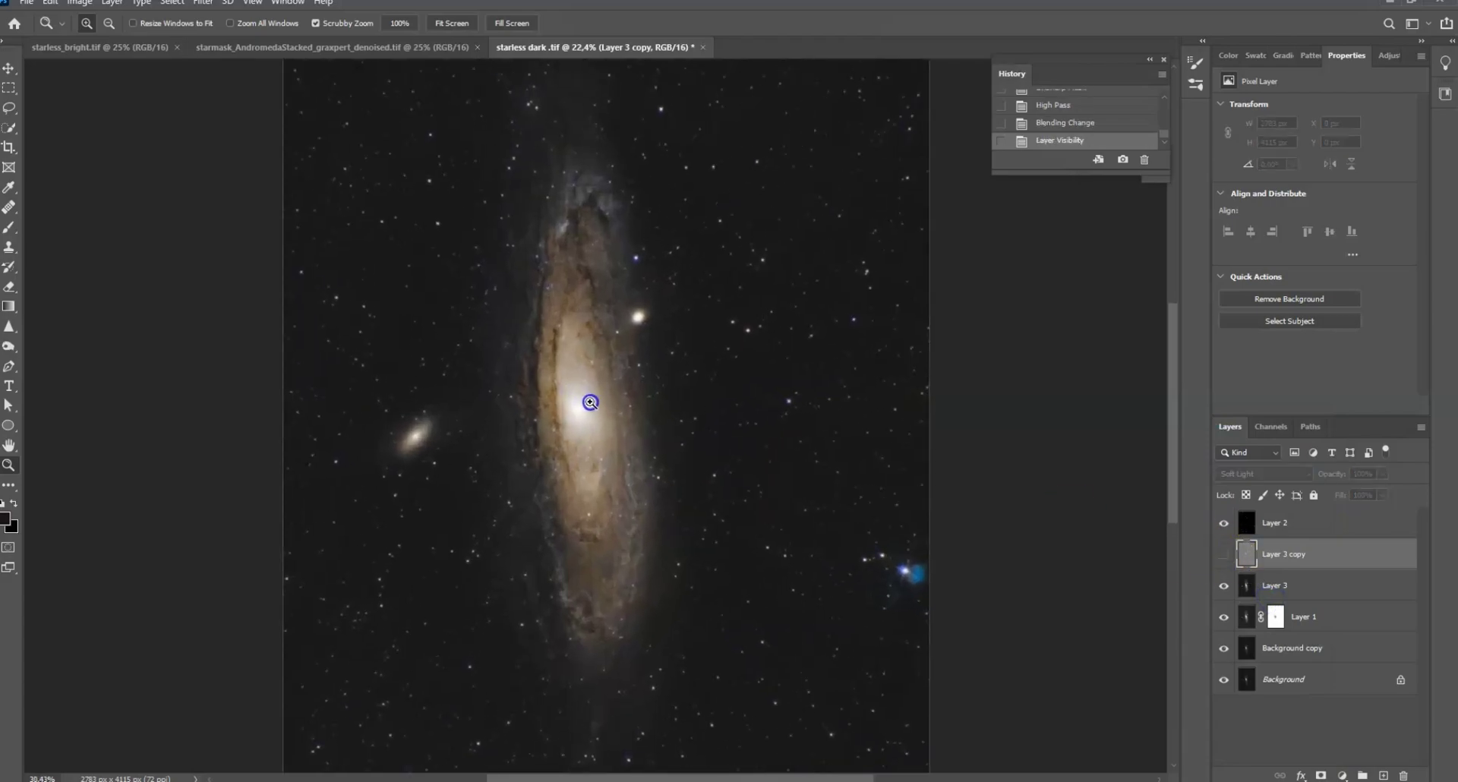
pyautogui.click(1223, 556)
pyautogui.click(1225, 556)
pyautogui.moveTo(848, 524)
pyautogui.mouseDown()
pyautogui.moveTo(810, 521)
pyautogui.moveTo(843, 522)
pyautogui.mouseUp()
pyautogui.moveTo(636, 311); pyautogui.dragTo(748, 316)
pyautogui.rightClick(646, 404)
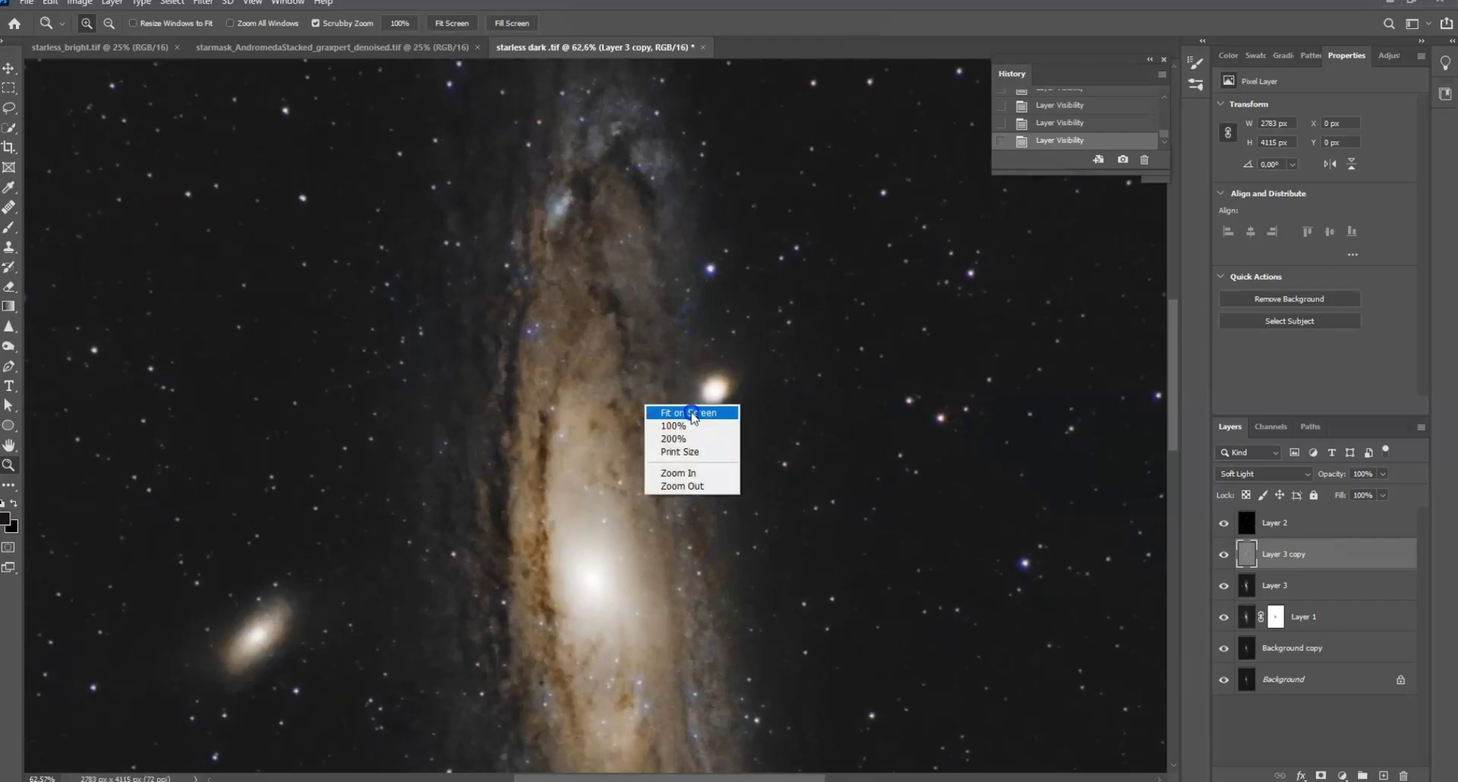
pyautogui.click(676, 413)
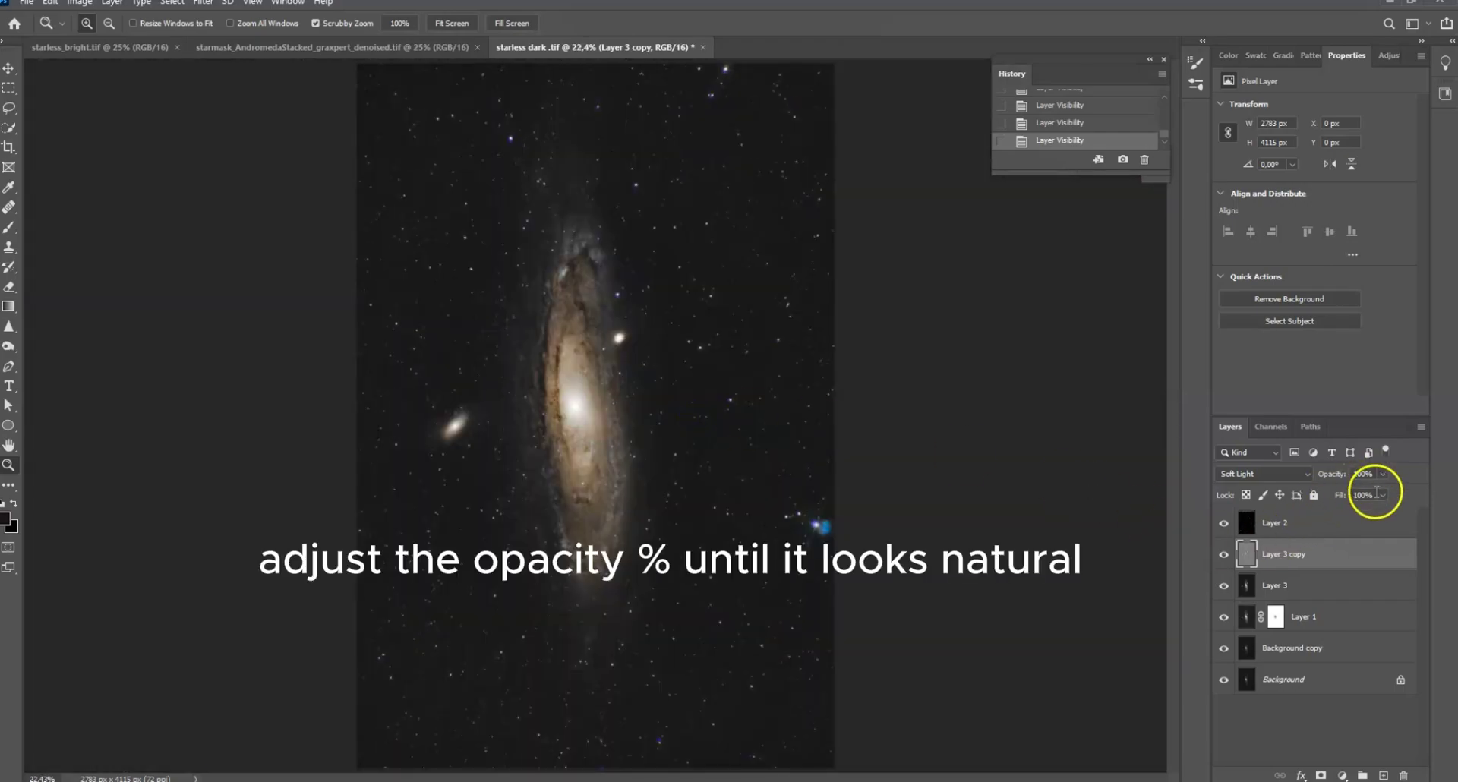
# Lower the detail layer's opacity to 53% and compare it on and off.
pyautogui.moveTo(1369, 490); pyautogui.dragTo(1354, 497)
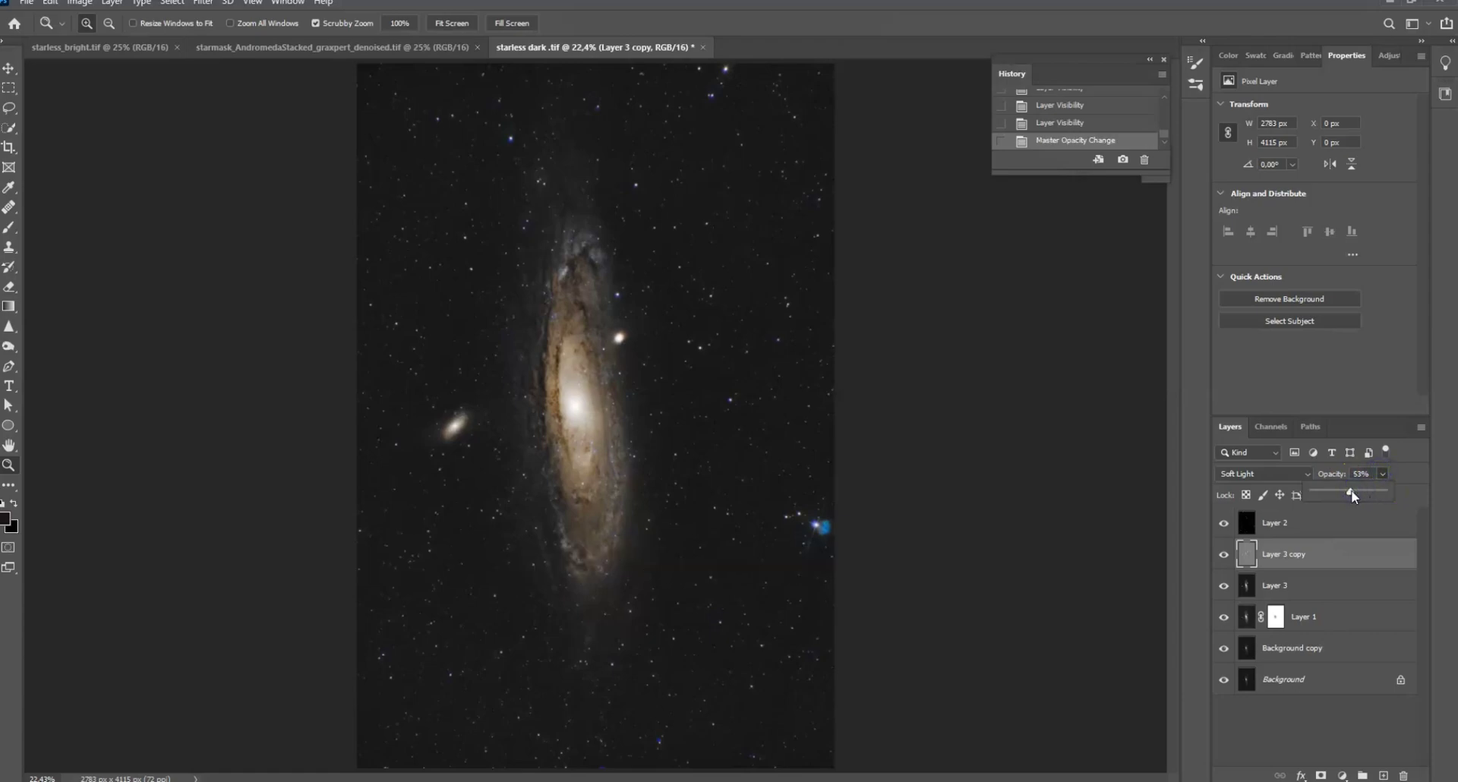
pyautogui.click(1224, 555)
pyautogui.click(1225, 557)
pyautogui.moveTo(580, 252); pyautogui.dragTo(642, 251)
pyautogui.rightClick(690, 331)
pyautogui.click(742, 342)
# Hide star Layer 2 and stamp the visible starless layers into new Layer 4.
pyautogui.click(1231, 524)
pyautogui.click(1305, 557)
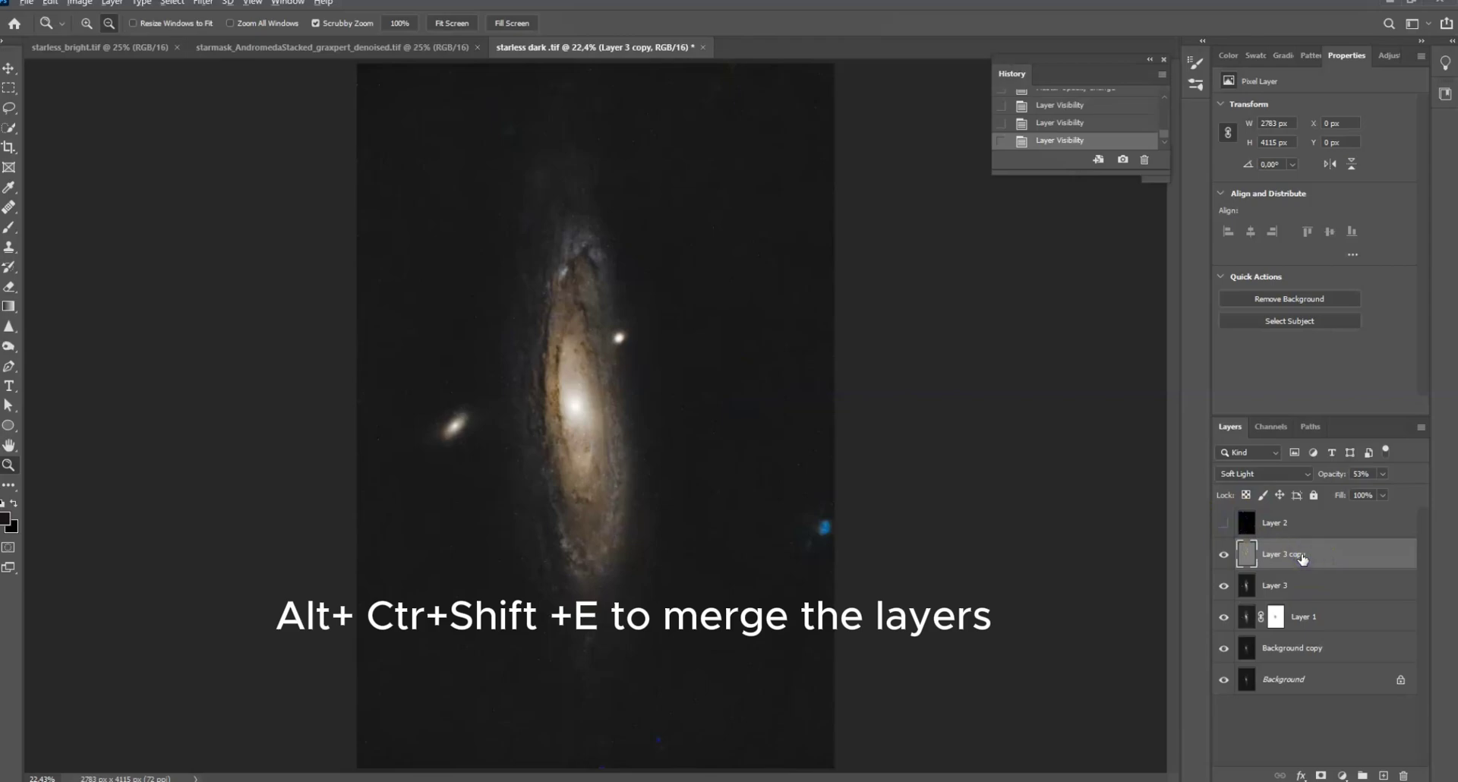
pyautogui.hotkey('ctrl', 'shift', 'alt', 'e')
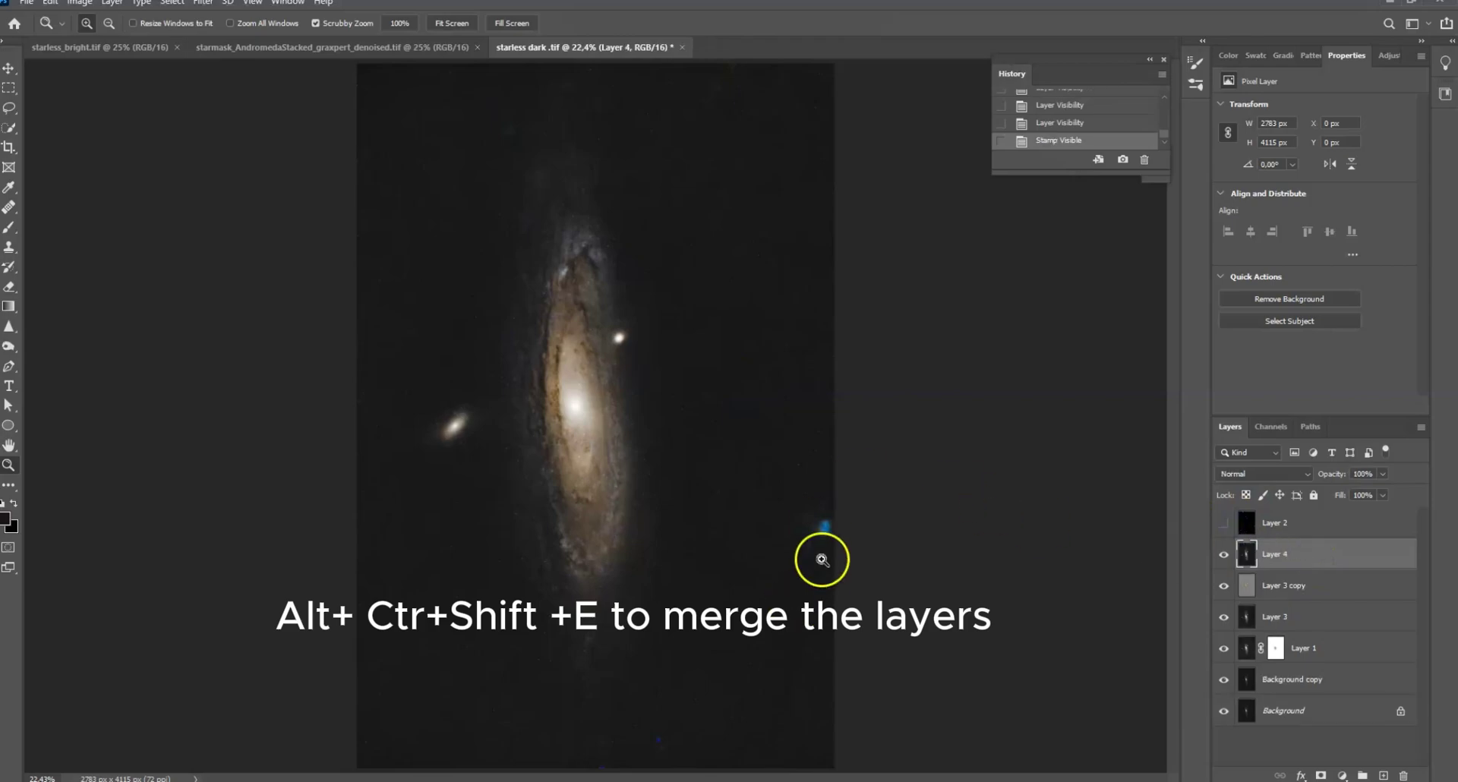
pyautogui.moveTo(827, 554); pyautogui.dragTo(878, 529)
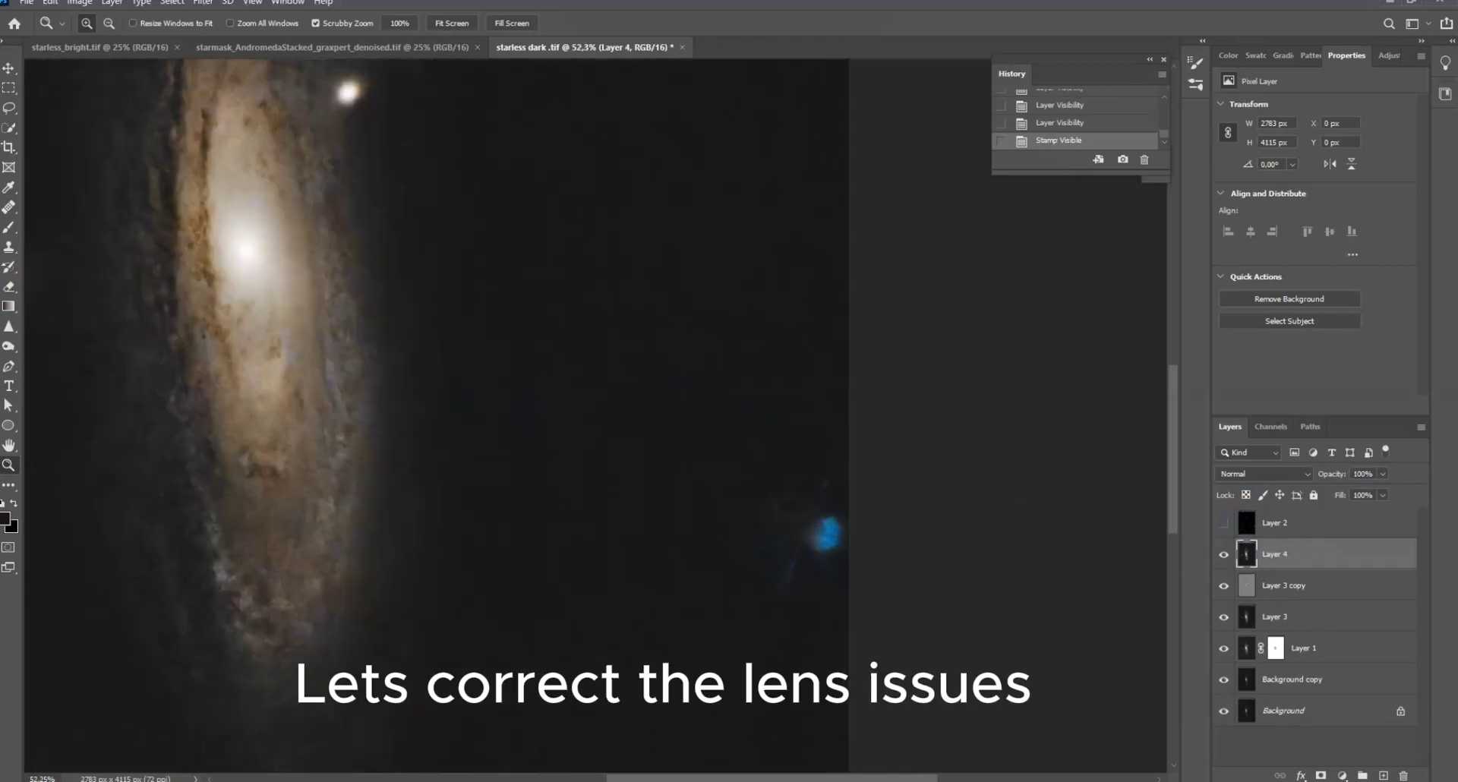
# Heal the bright and faint blue spots at the lower right with a small Healing Brush.
pyautogui.click(8, 207)
pyautogui.rightClick(676, 447)
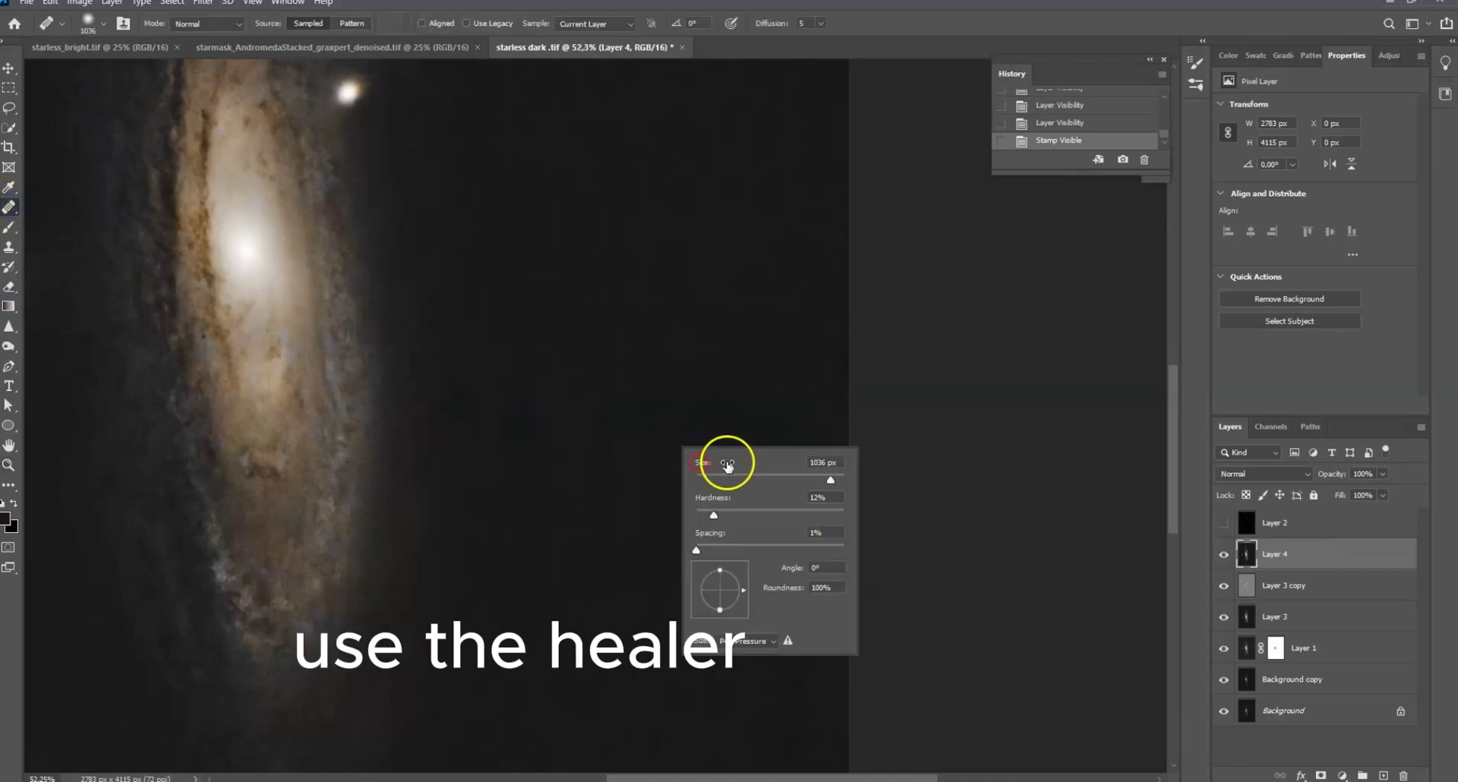
pyautogui.click(777, 408)
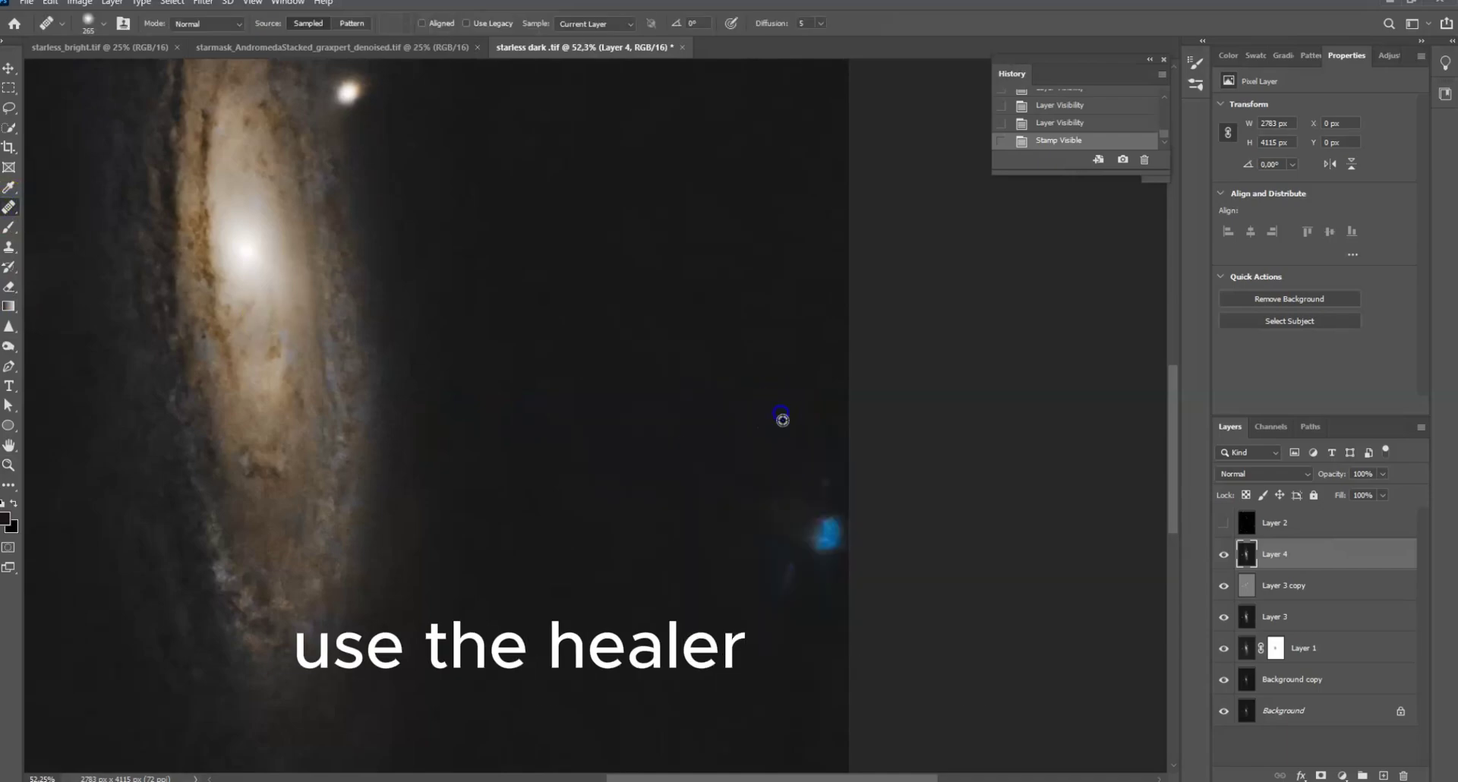
pyautogui.click(786, 467)
pyautogui.click(820, 531)
pyautogui.click(822, 540)
pyautogui.keyDown('alt'); pyautogui.click(719, 559); pyautogui.keyUp('alt')
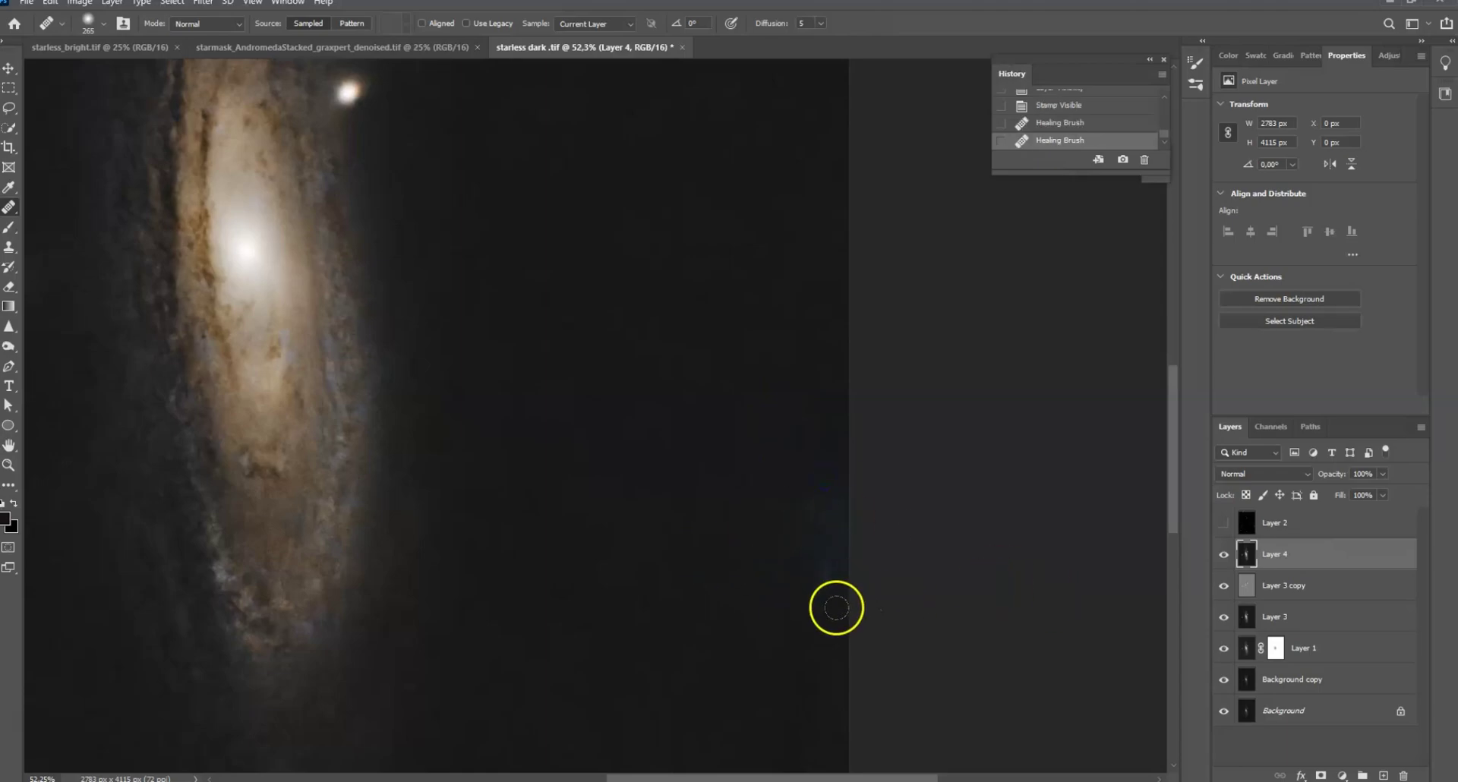
pyautogui.click(751, 627)
# Heal the remaining blue marks near the bottom, then show star Layer 2 again.
pyautogui.click(818, 555)
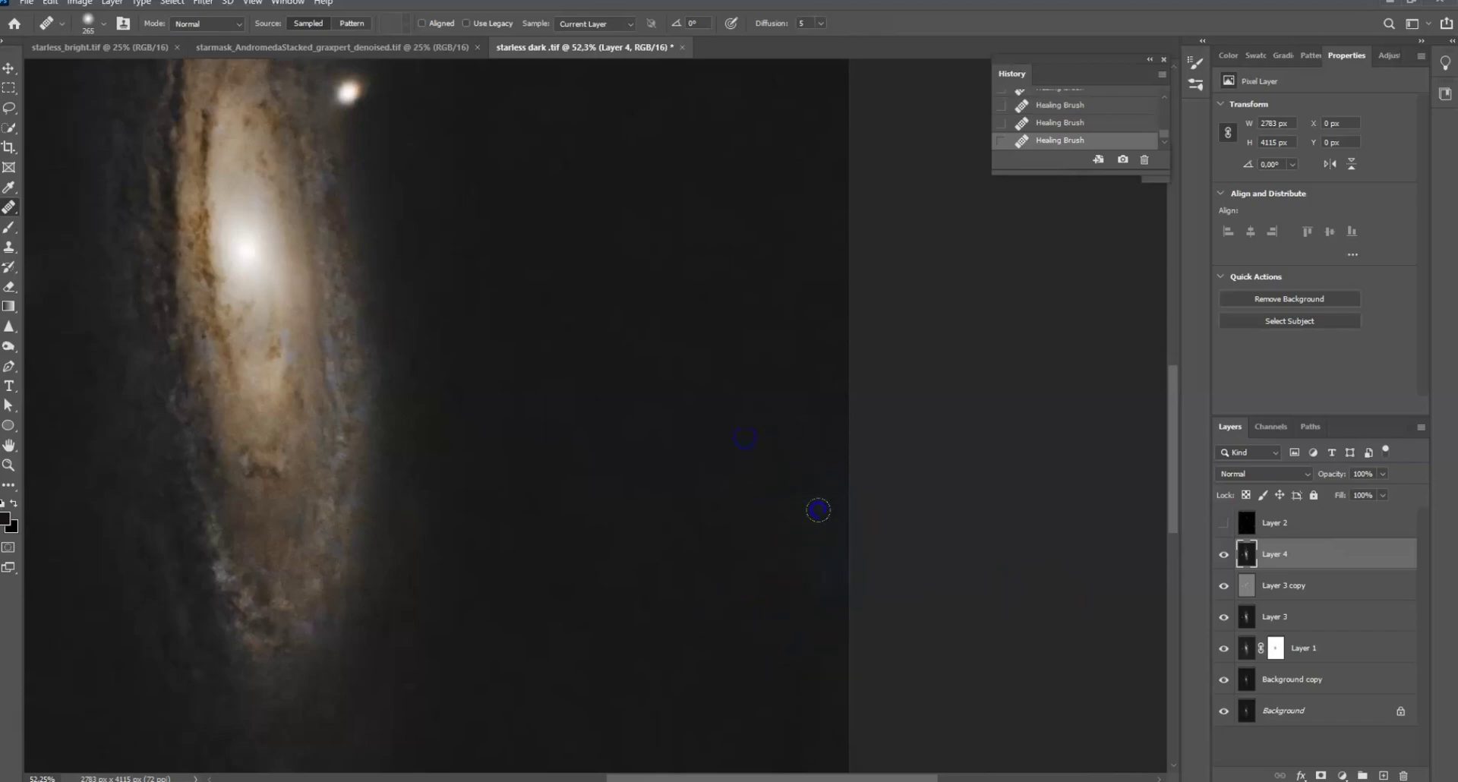
pyautogui.scroll(-5, 644, 511)
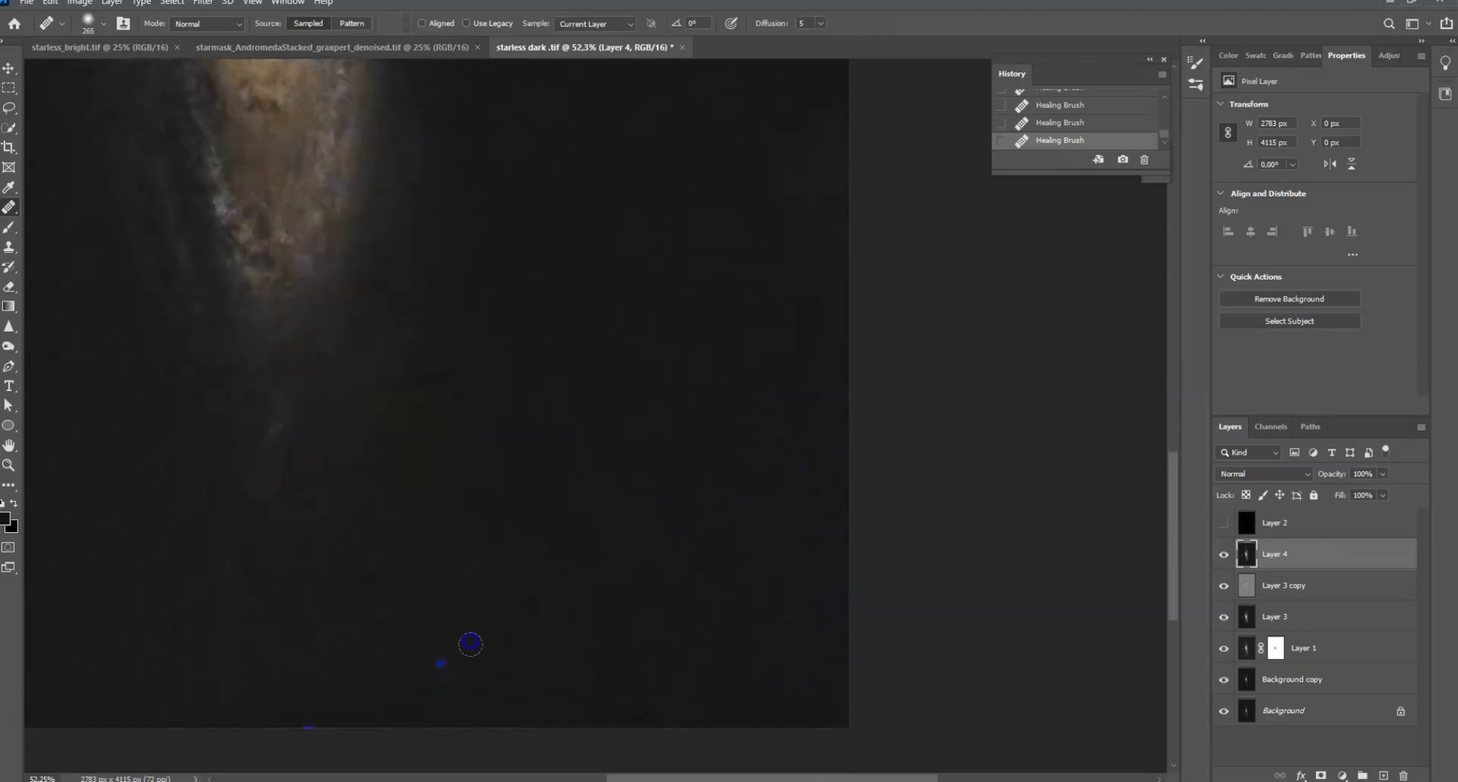
pyautogui.click(442, 666)
pyautogui.click(438, 629)
pyautogui.click(700, 577)
pyautogui.click(639, 632)
pyautogui.click(364, 661)
pyautogui.click(401, 691)
pyautogui.scroll(-3, 358, 571)
pyautogui.click(555, 499)
pyautogui.scroll(-1, 170, 384)
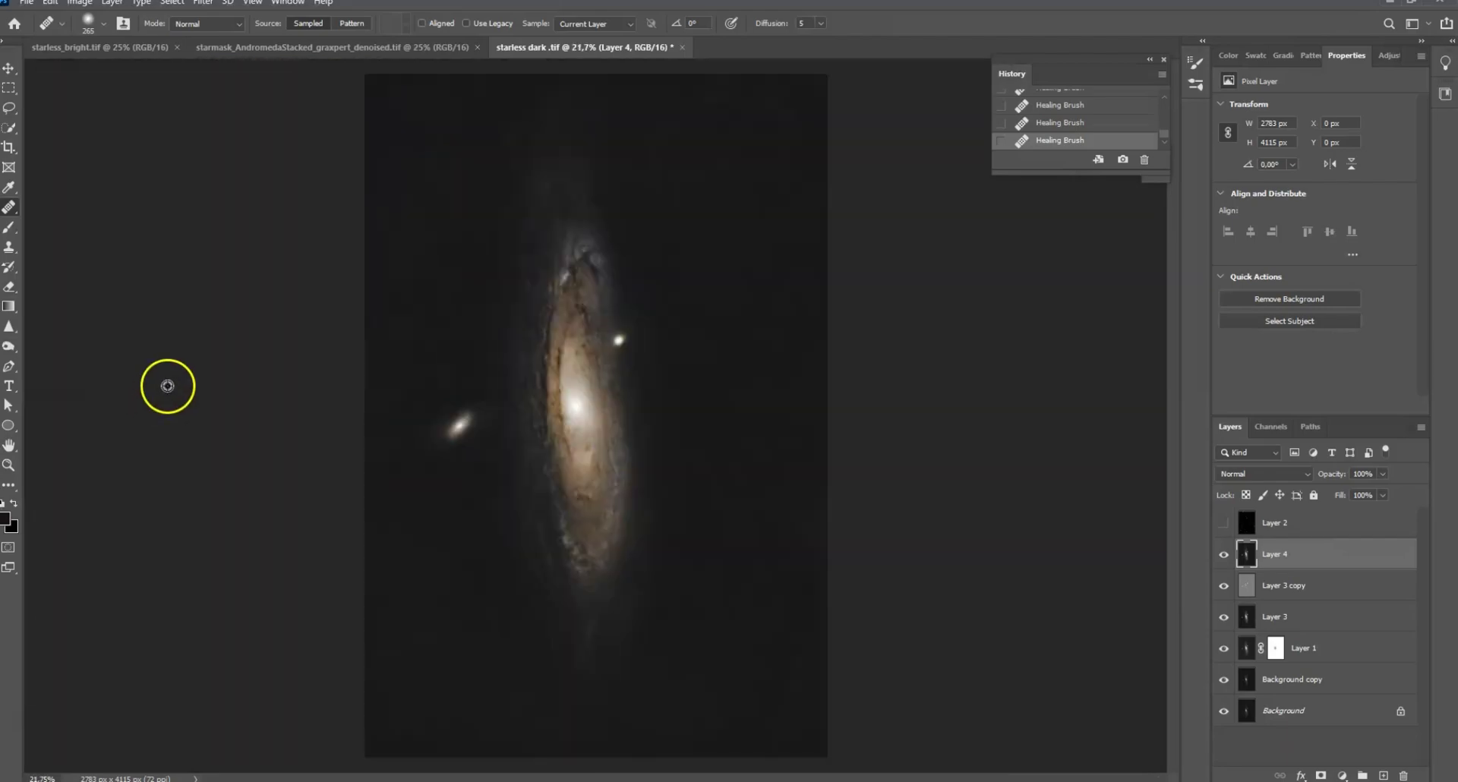
pyautogui.click(1228, 524)
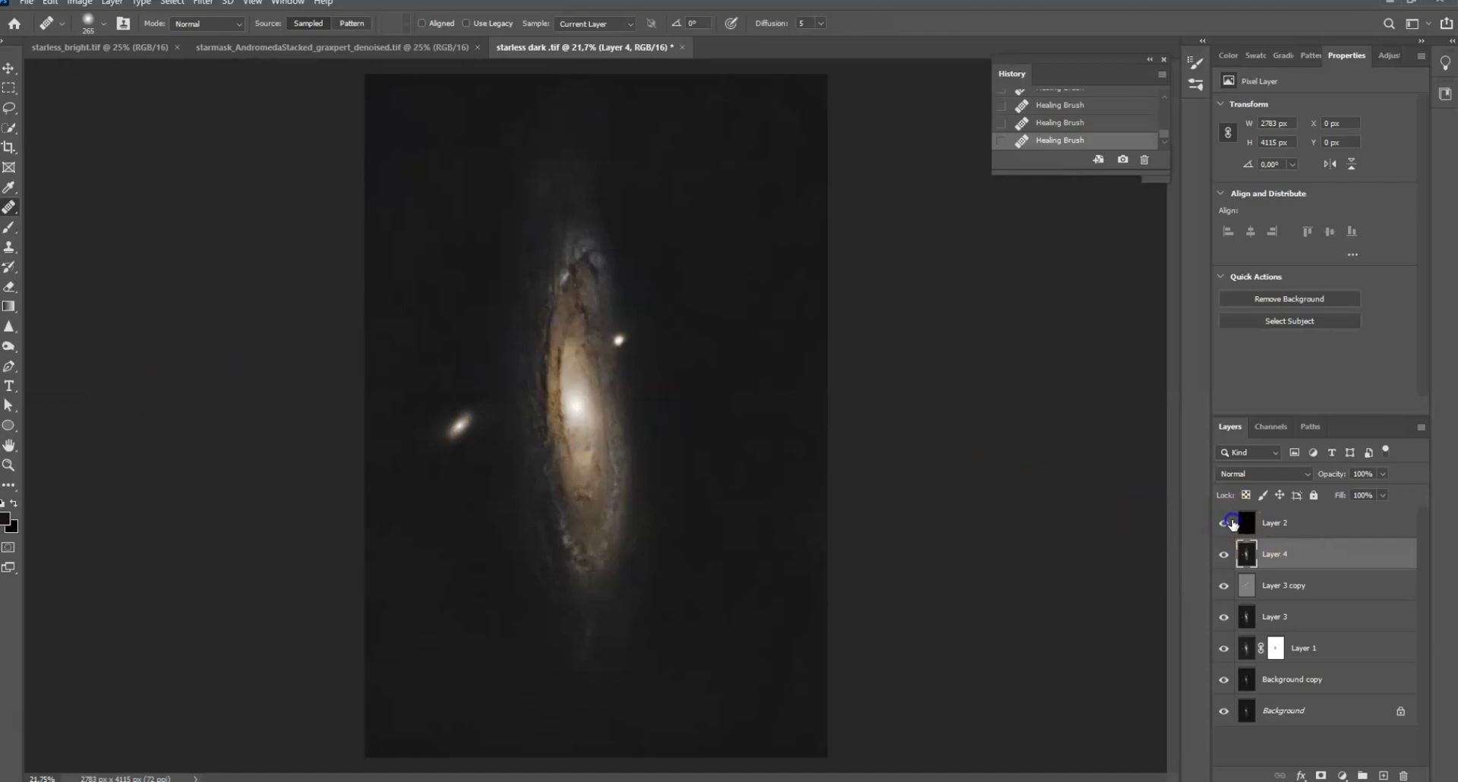
# Defringe star Layer 2 in Camera Raw with Purple Amount 11 and Purple Hue 33/90.
pyautogui.click(1278, 523)
pyautogui.click(202, 3)
pyautogui.click(263, 100)
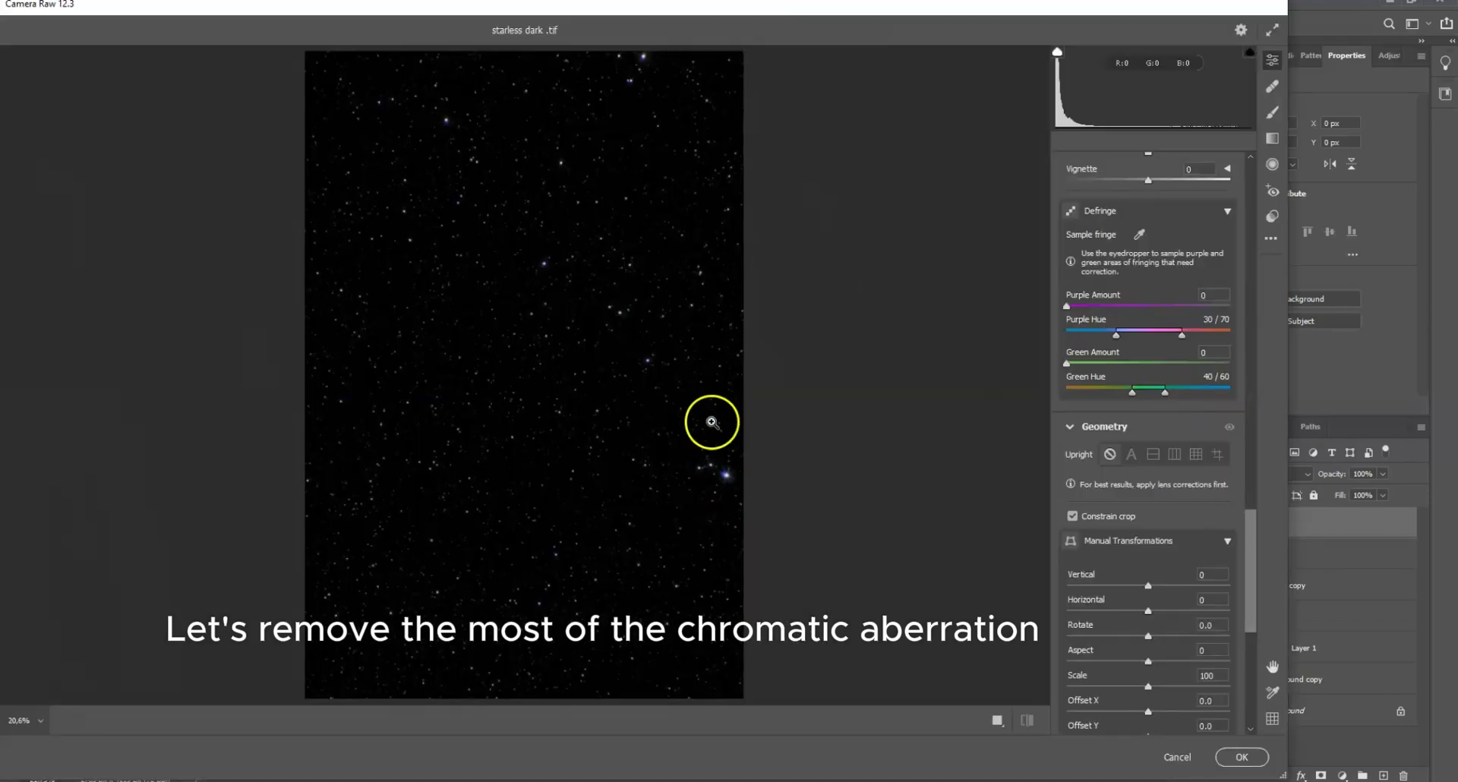
pyautogui.click(646, 334)
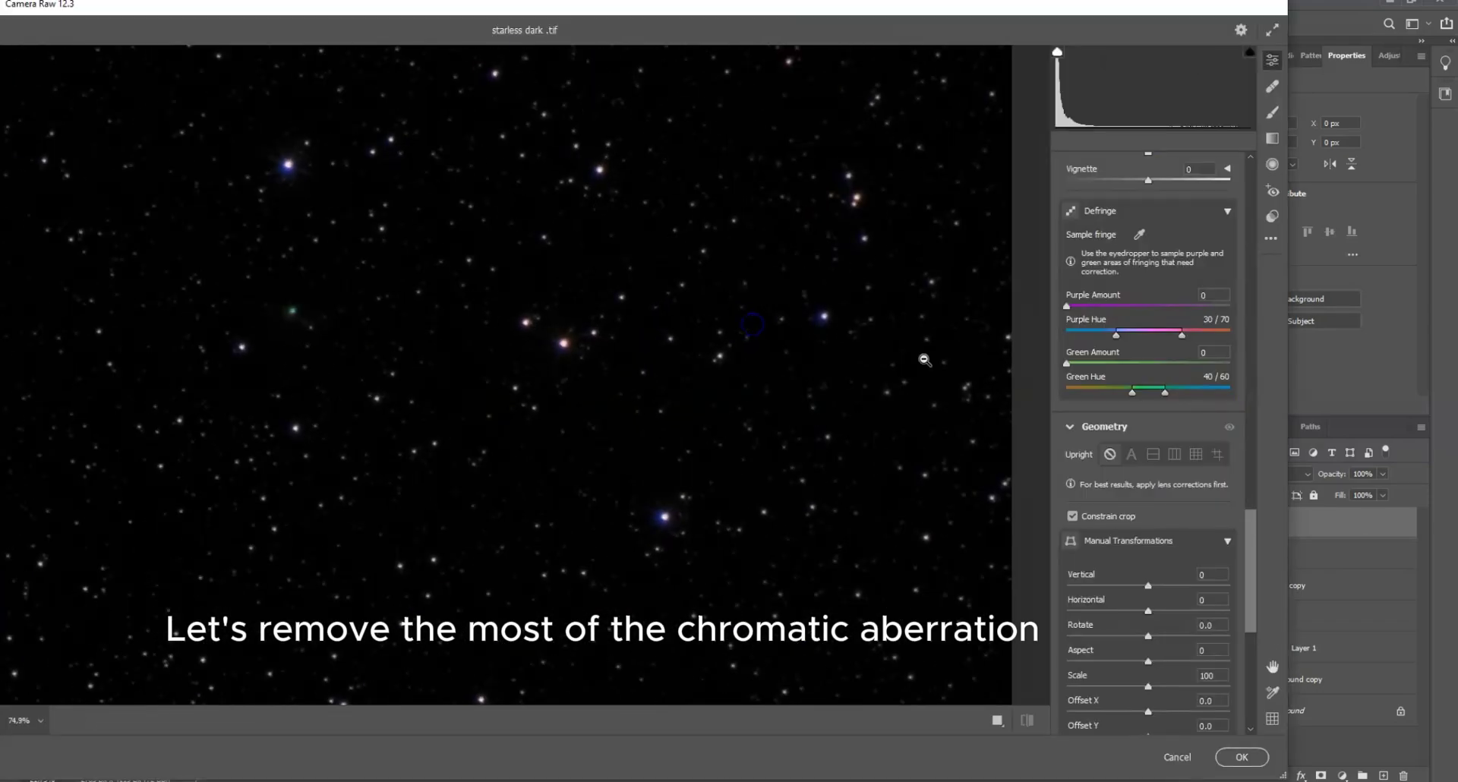
pyautogui.moveTo(1114, 306); pyautogui.dragTo(1108, 309)
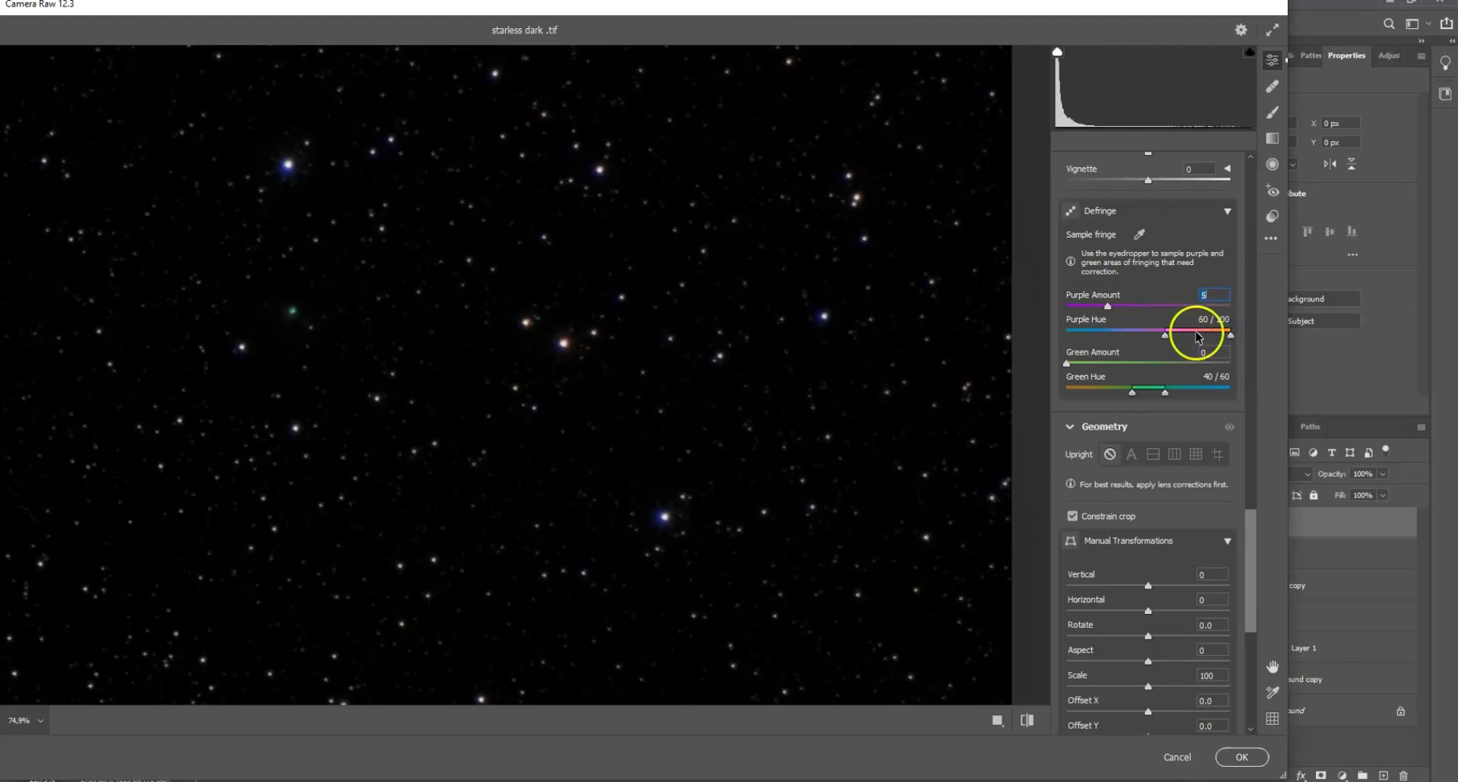
pyautogui.moveTo(1140, 304); pyautogui.dragTo(1158, 308)
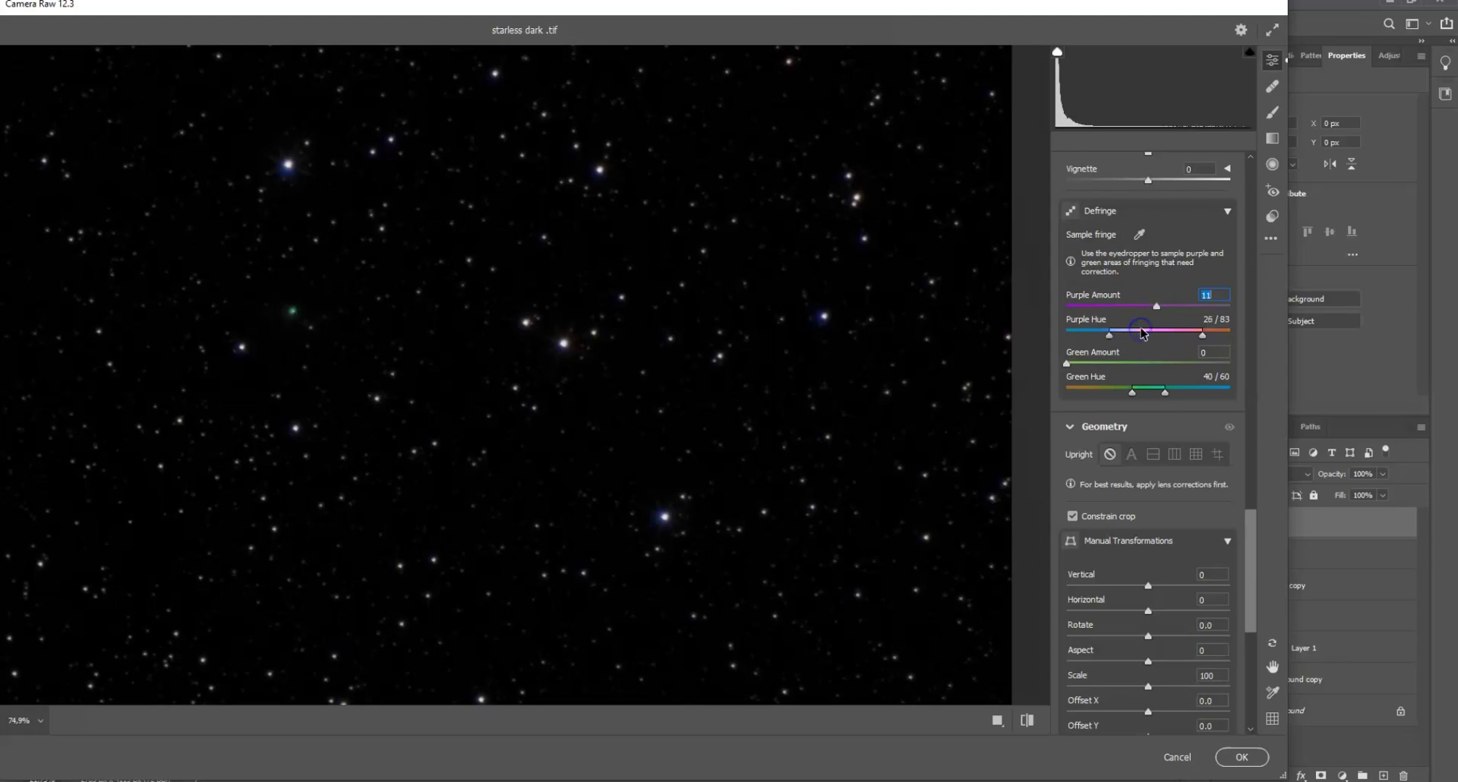
pyautogui.click(1198, 334)
pyautogui.click(1249, 757)
pyautogui.click(10, 465)
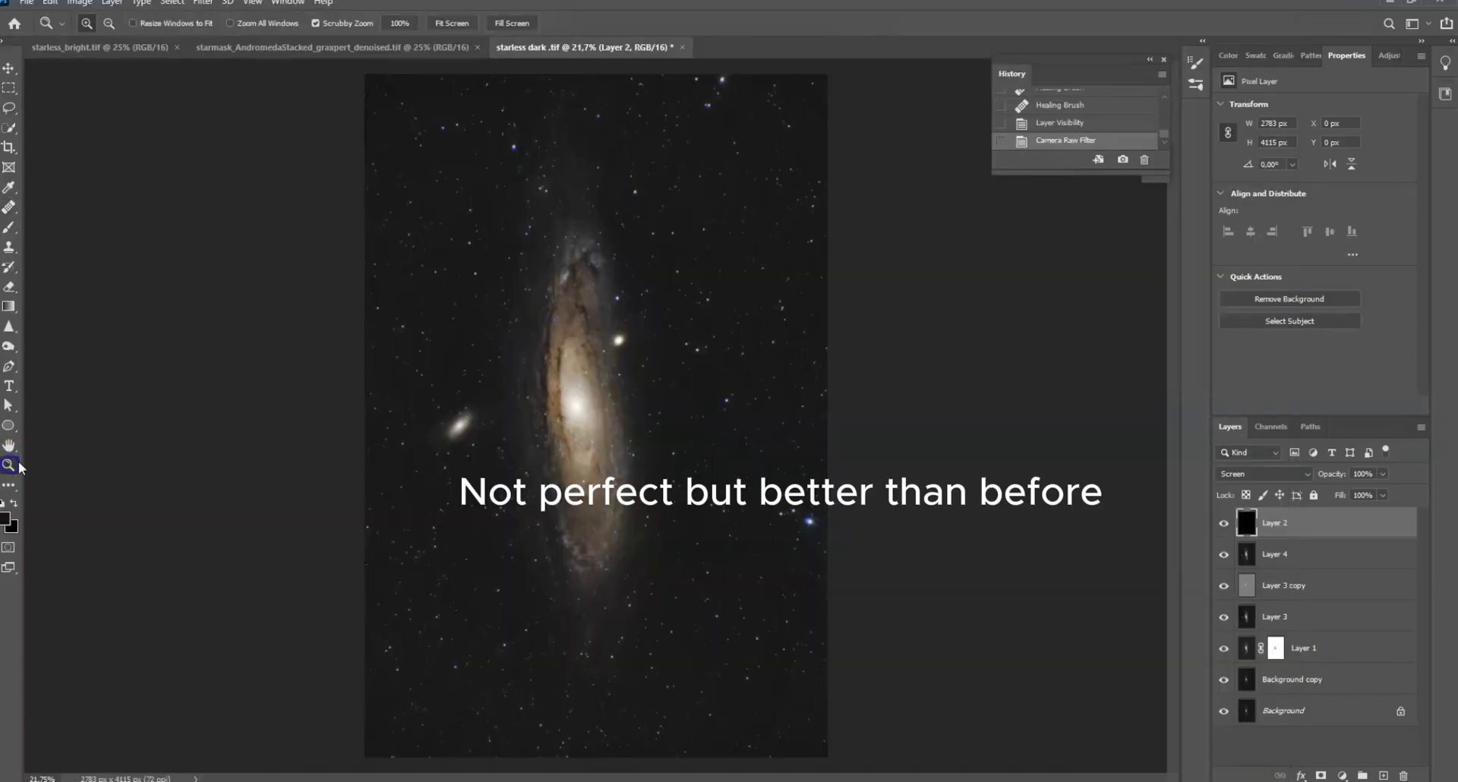
pyautogui.moveTo(683, 349); pyautogui.dragTo(769, 366)
pyautogui.click(1060, 125)
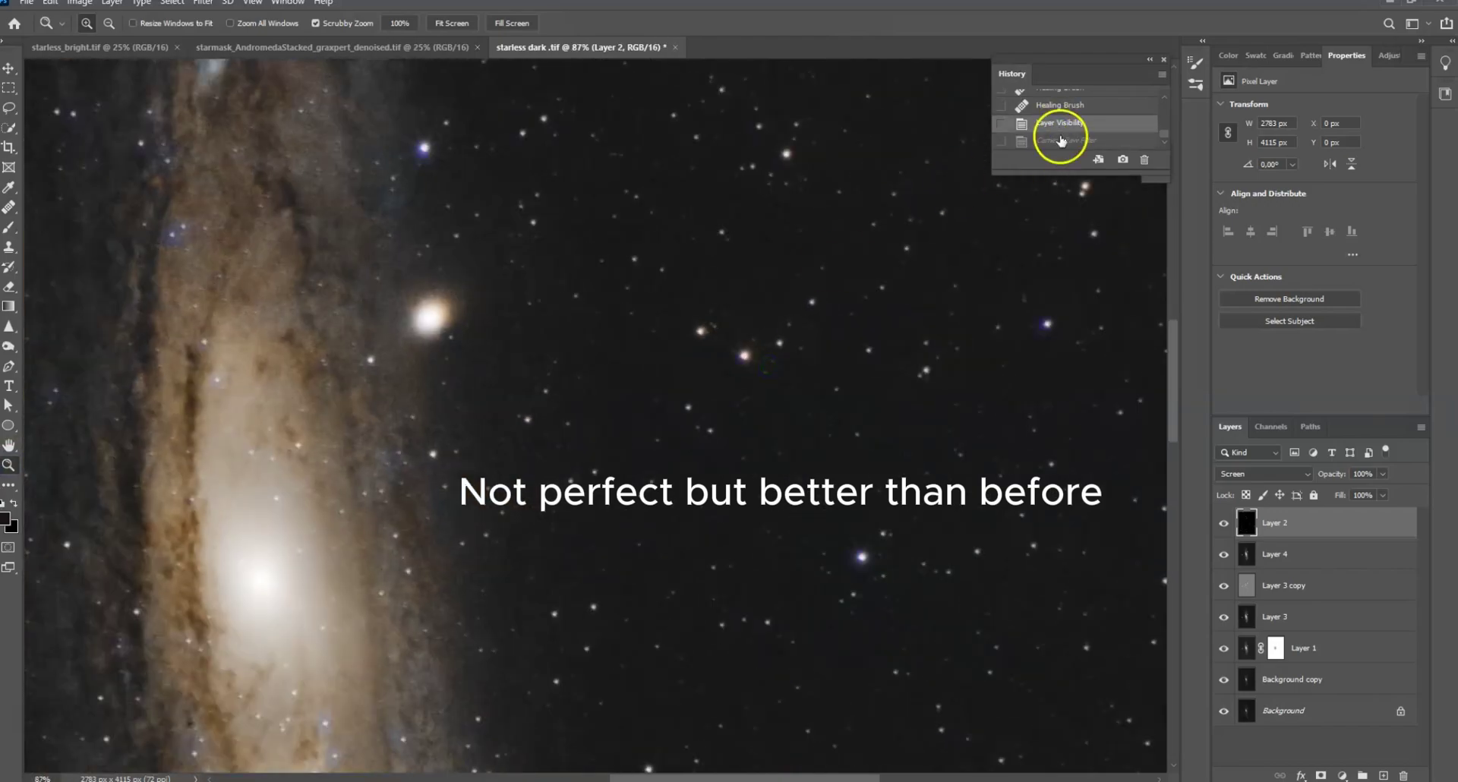
pyautogui.click(1063, 142)
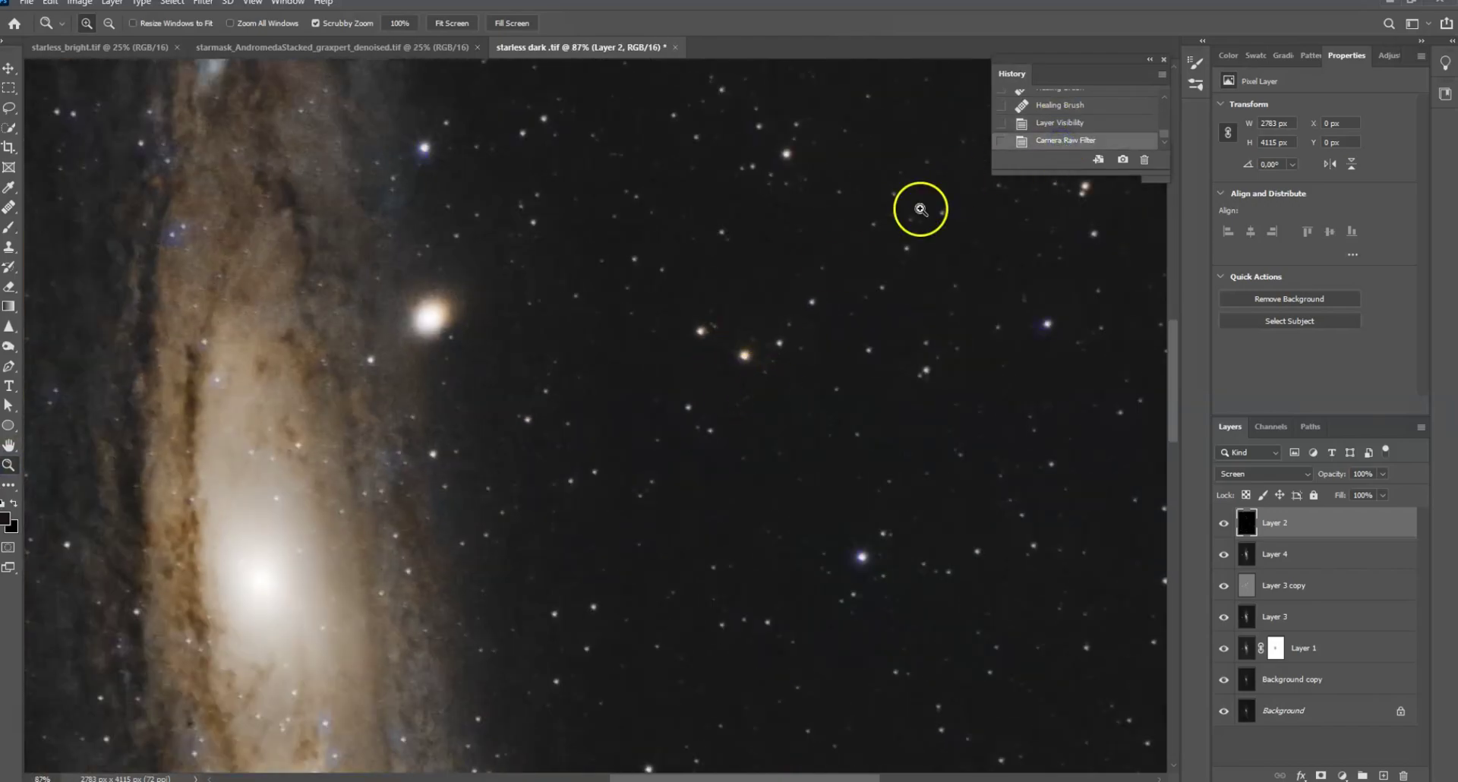
pyautogui.click(1056, 125)
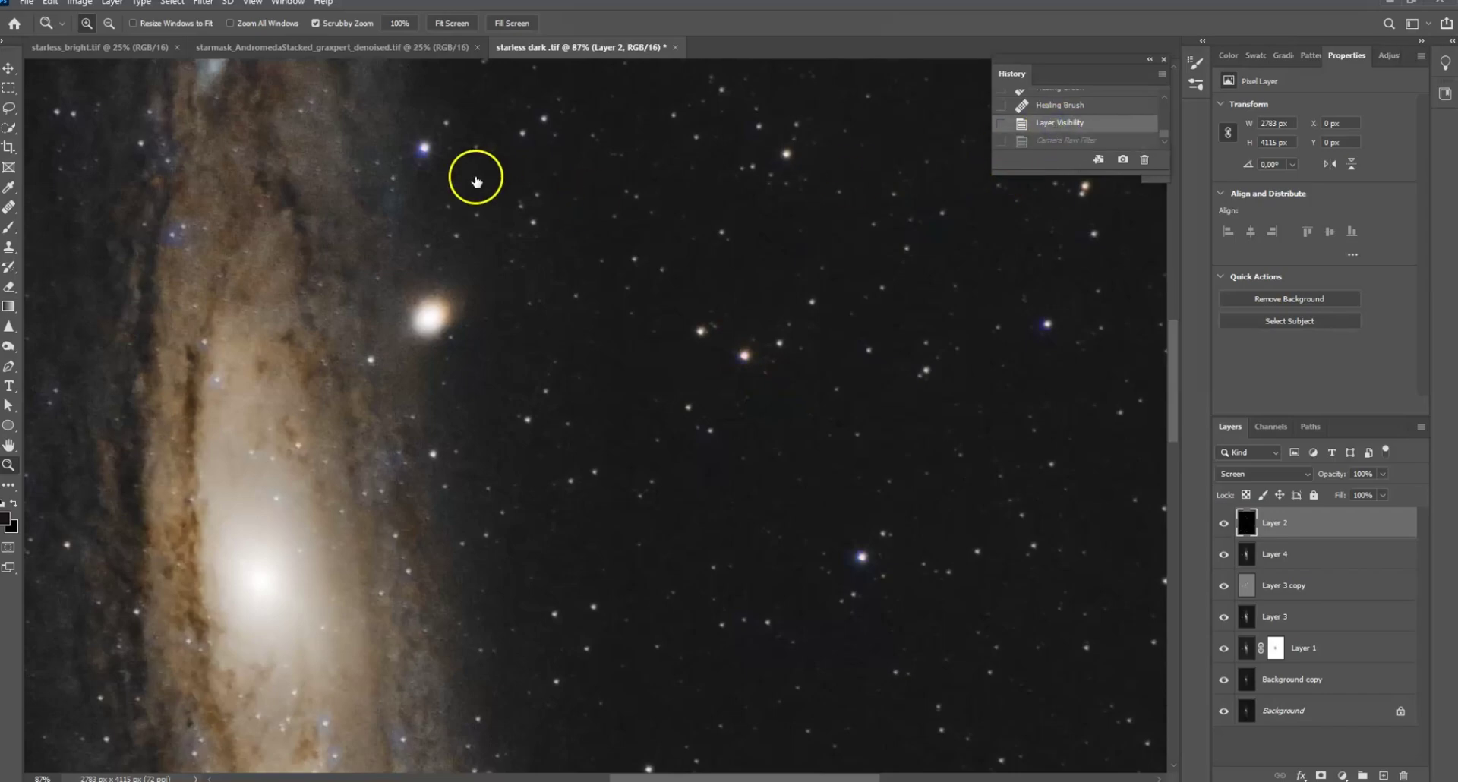
pyautogui.click(1055, 144)
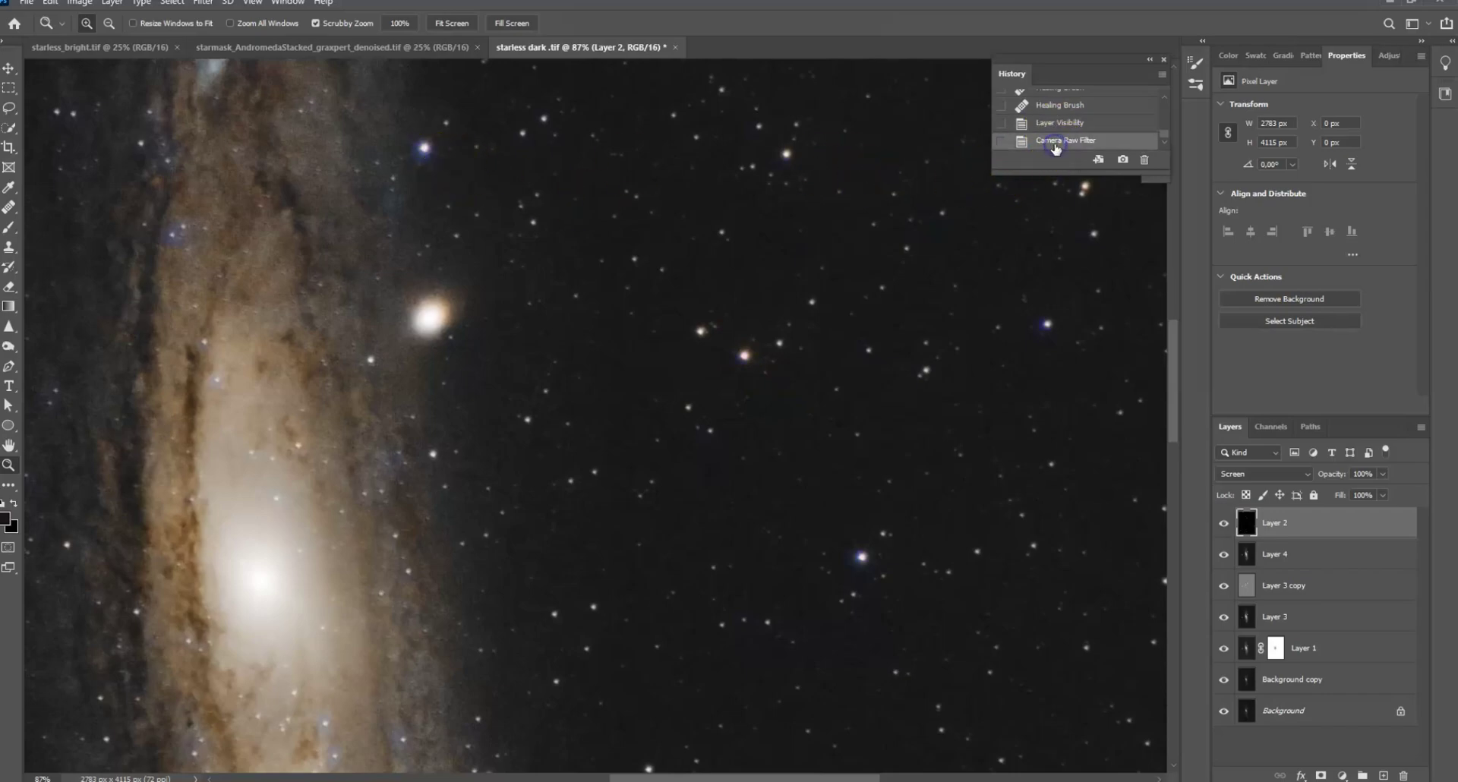
pyautogui.moveTo(921, 449); pyautogui.dragTo(873, 435)
pyautogui.rightClick(870, 440)
pyautogui.click(889, 449)
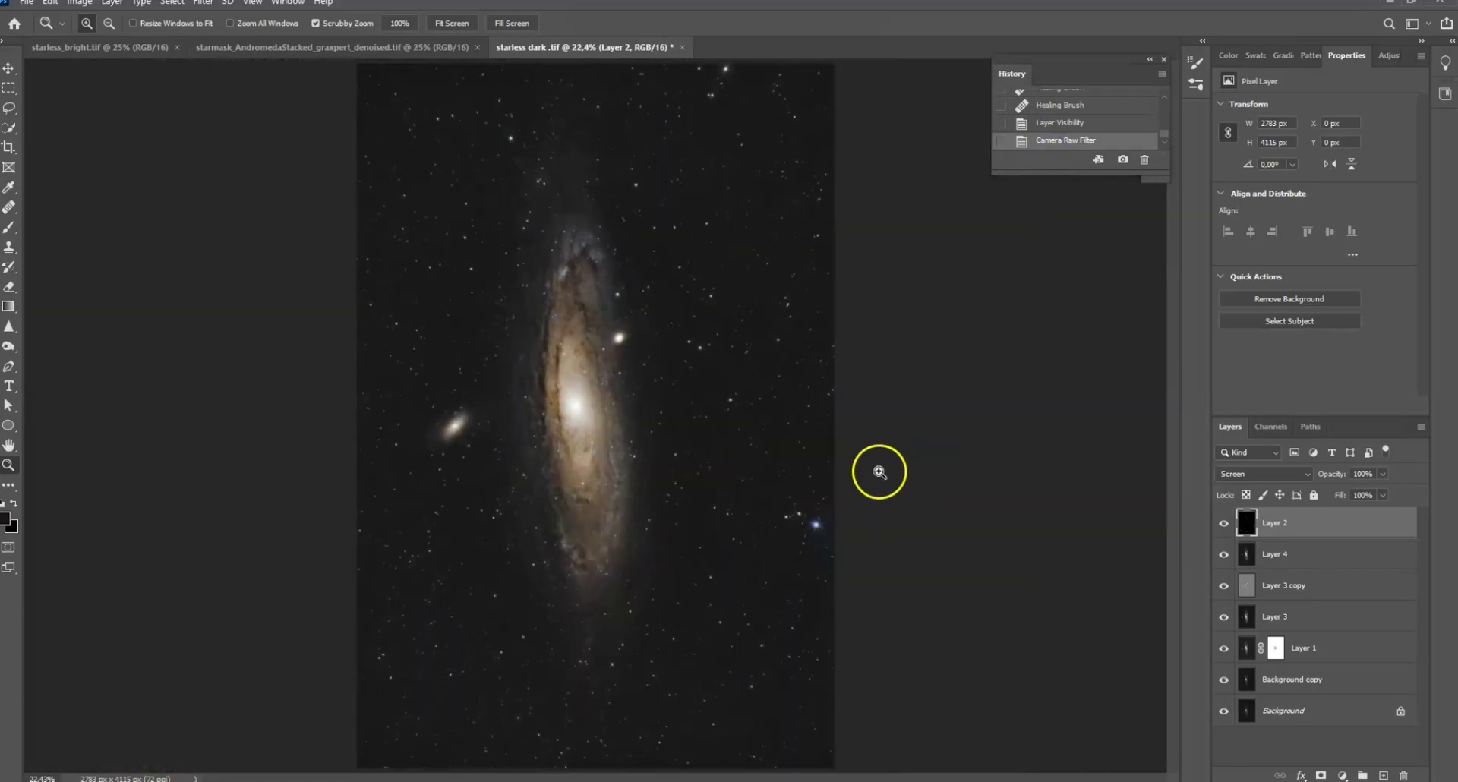
pyautogui.moveTo(821, 527); pyautogui.dragTo(905, 546)
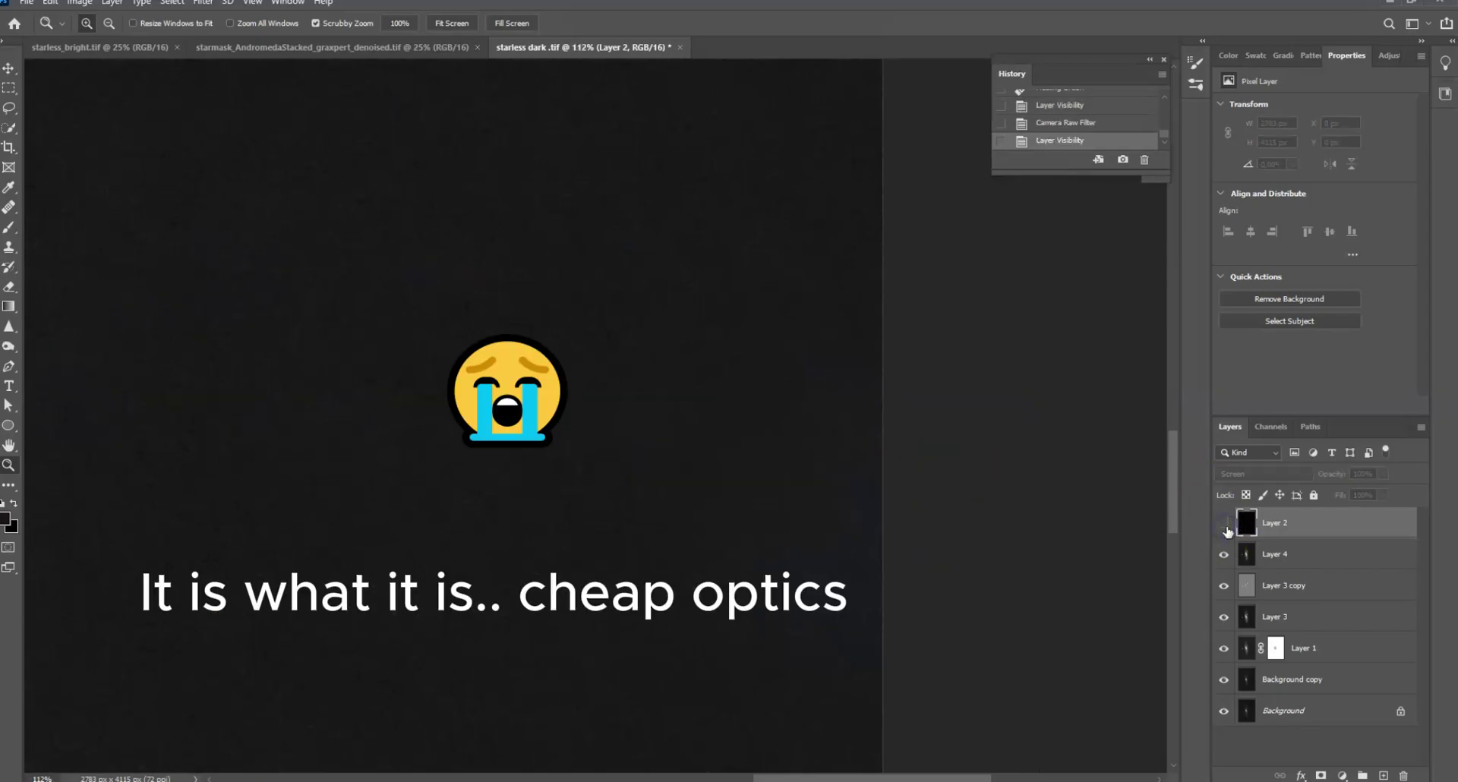
pyautogui.click(1226, 525)
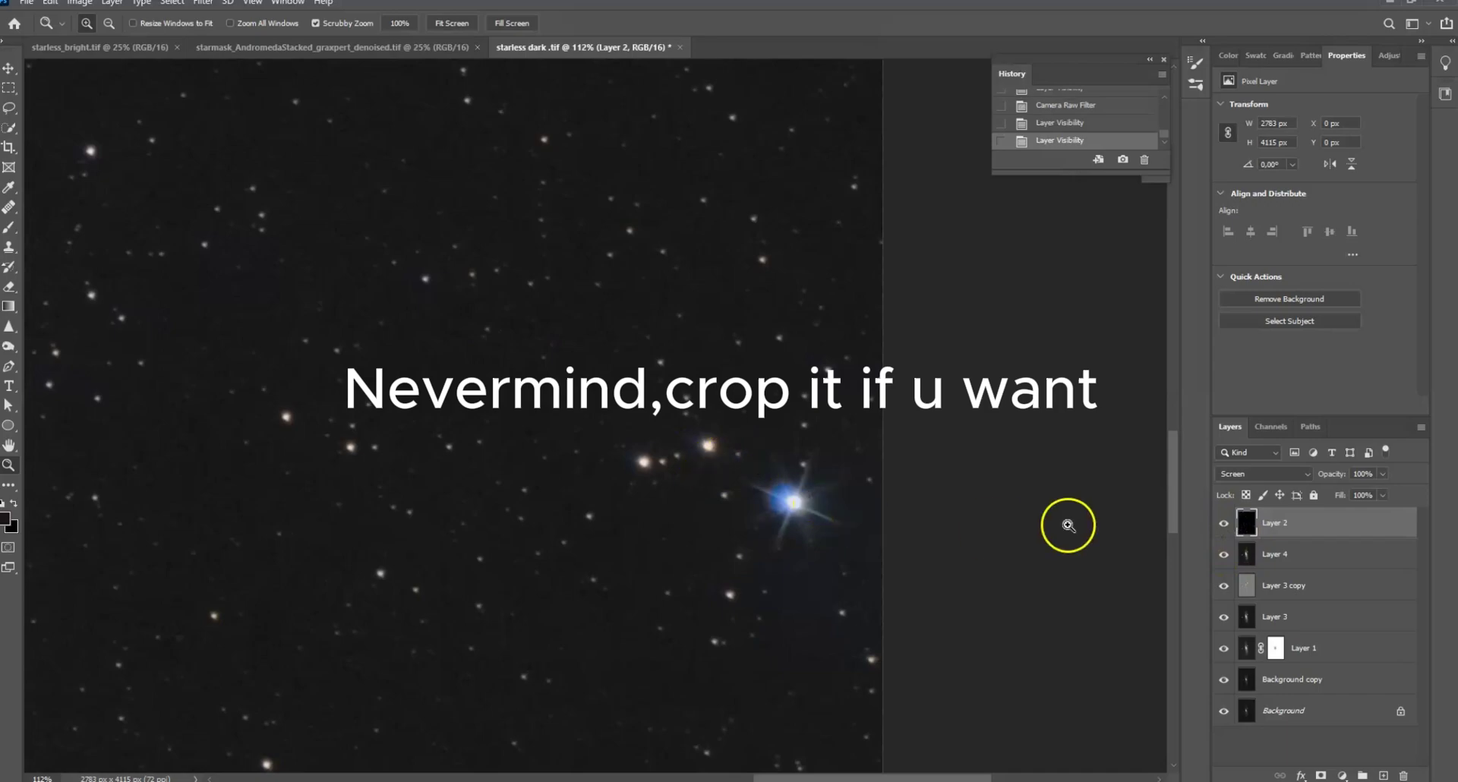
pyautogui.moveTo(788, 517)
pyautogui.mouseDown()
pyautogui.moveTo(755, 511)
pyautogui.moveTo(782, 511)
pyautogui.mouseUp()
# Apply a Vibrance adjustment to Layer 4 with Vibrance +23 and Saturation +15.
pyautogui.rightClick(797, 509)
pyautogui.click(809, 505)
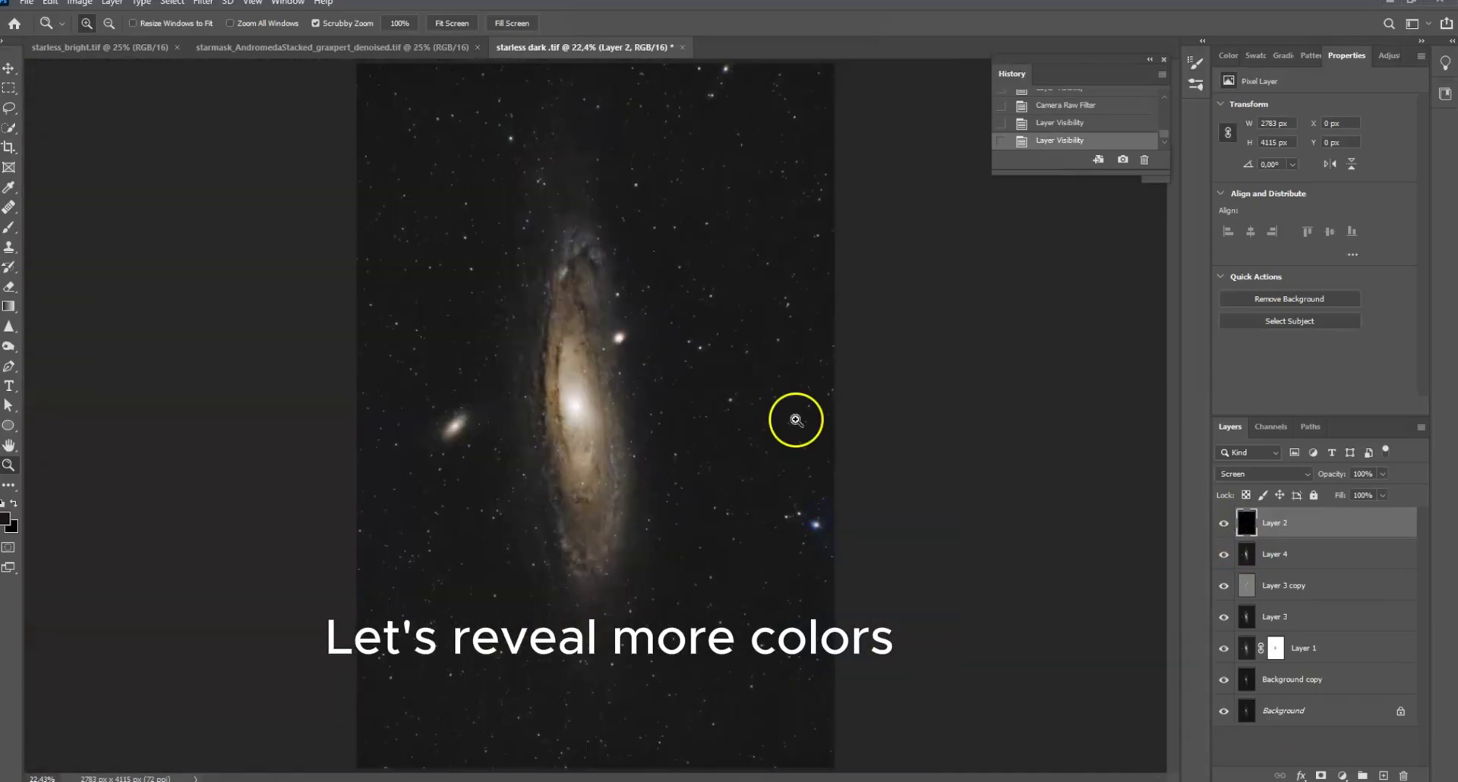
pyautogui.click(1284, 555)
pyautogui.click(203, 3)
pyautogui.click(146, 44)
pyautogui.click(80, 3)
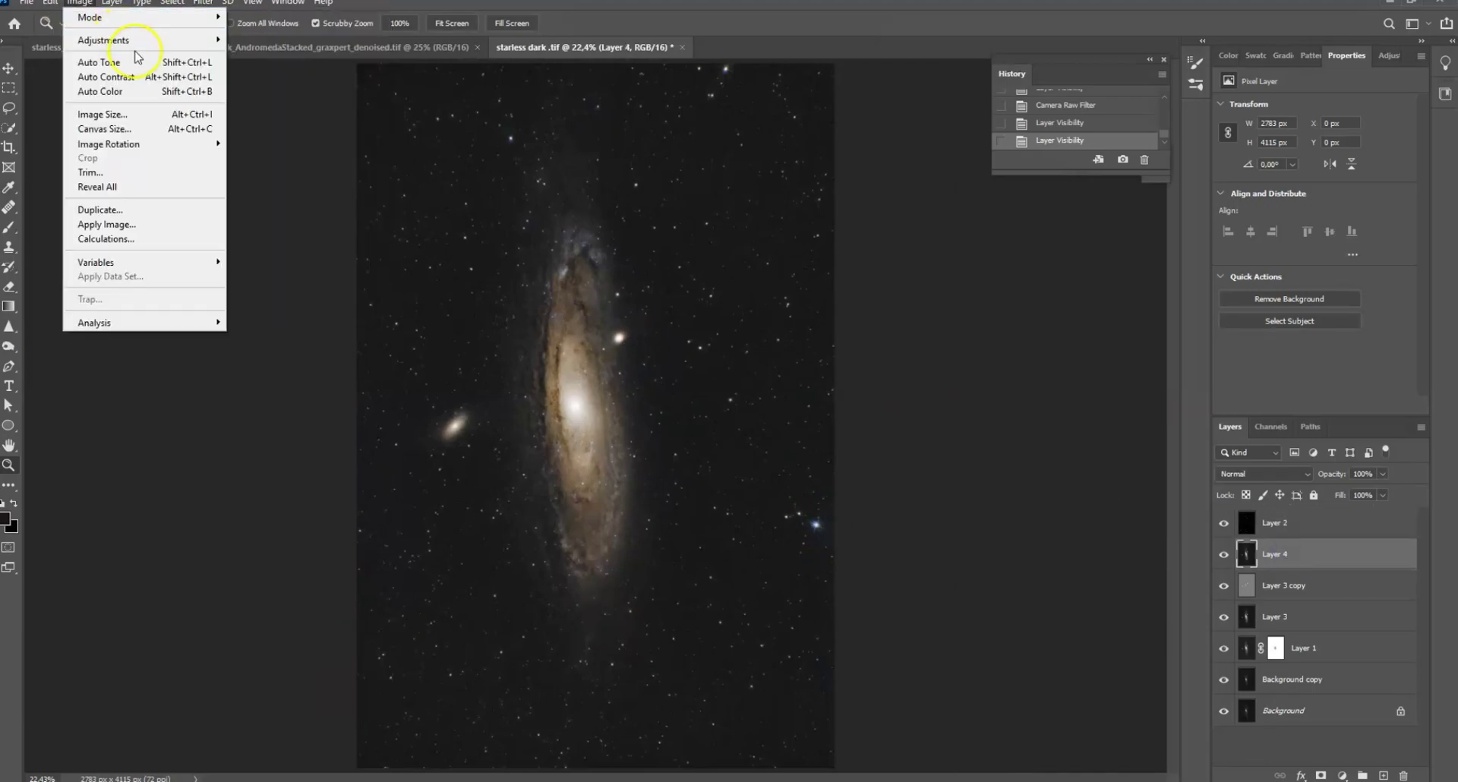
pyautogui.moveTo(140, 40)
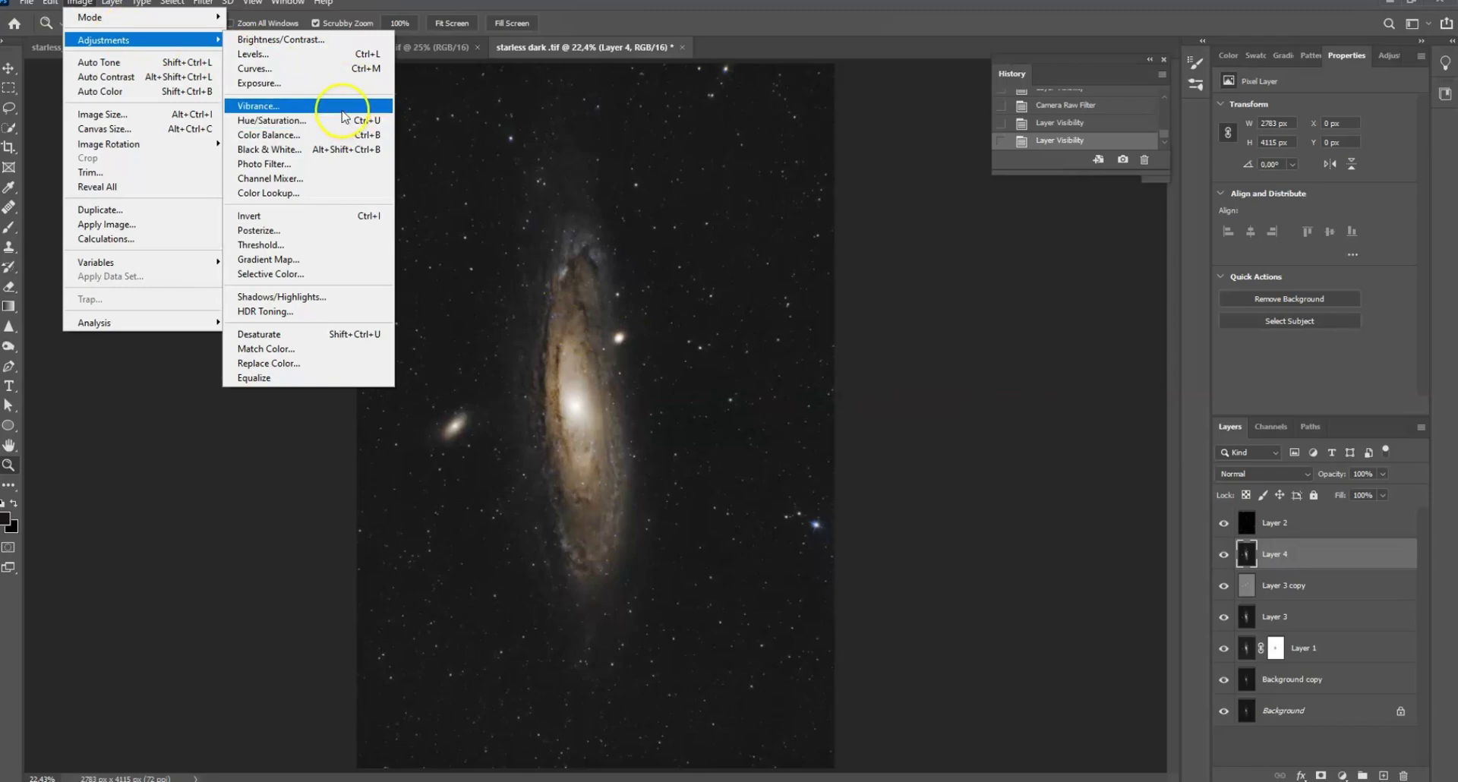
pyautogui.click(343, 111)
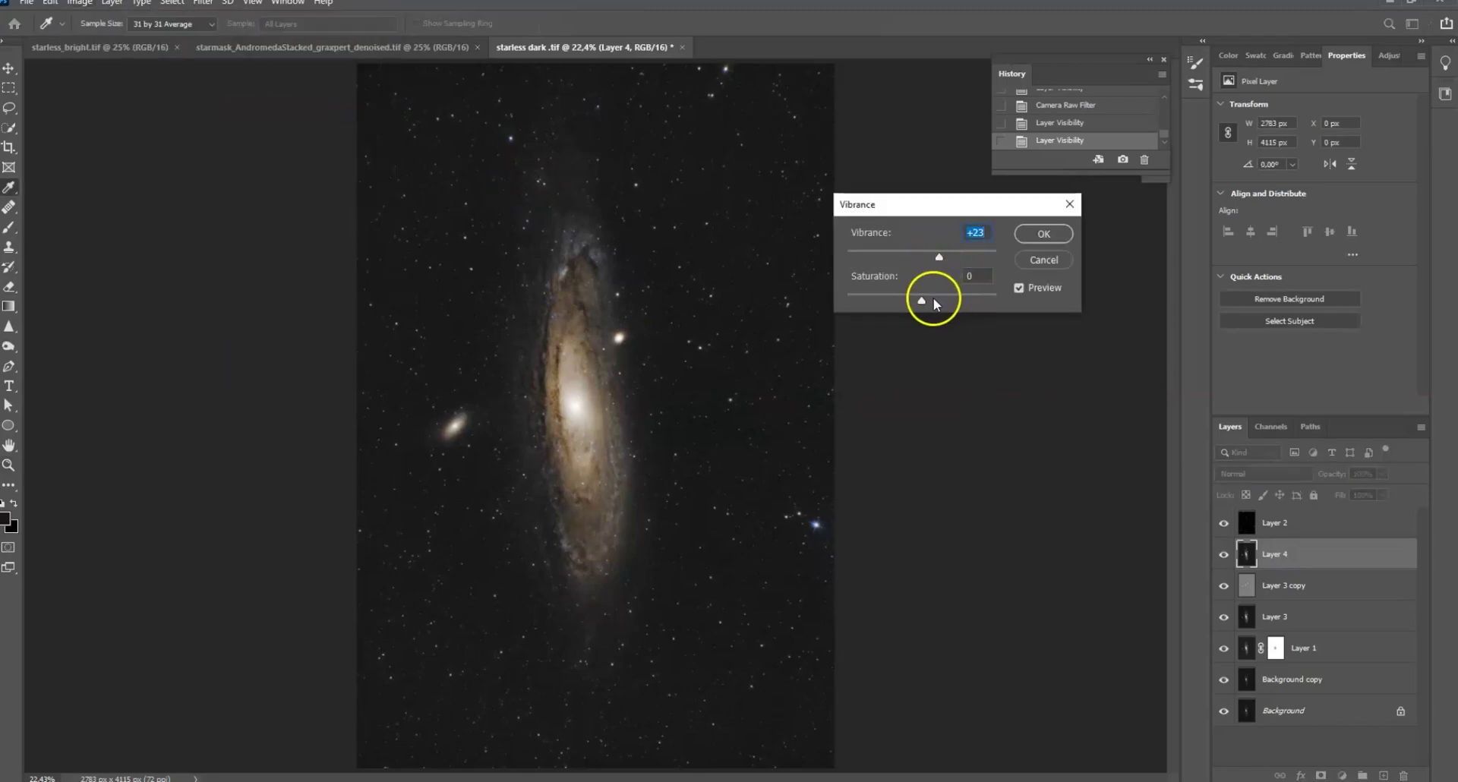
pyautogui.click(934, 299)
pyautogui.click(1053, 233)
pyautogui.press('z')
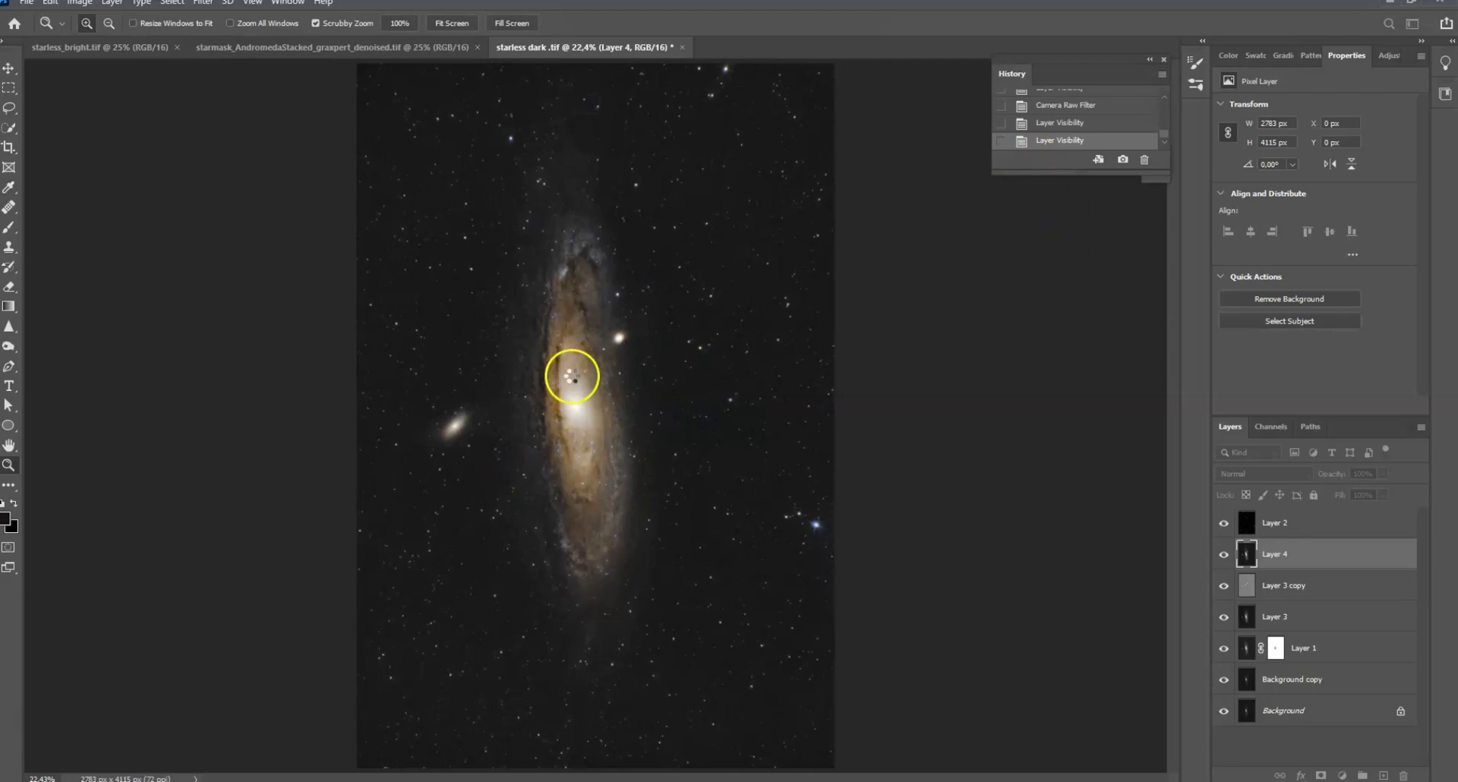
pyautogui.moveTo(607, 423); pyautogui.dragTo(625, 414)
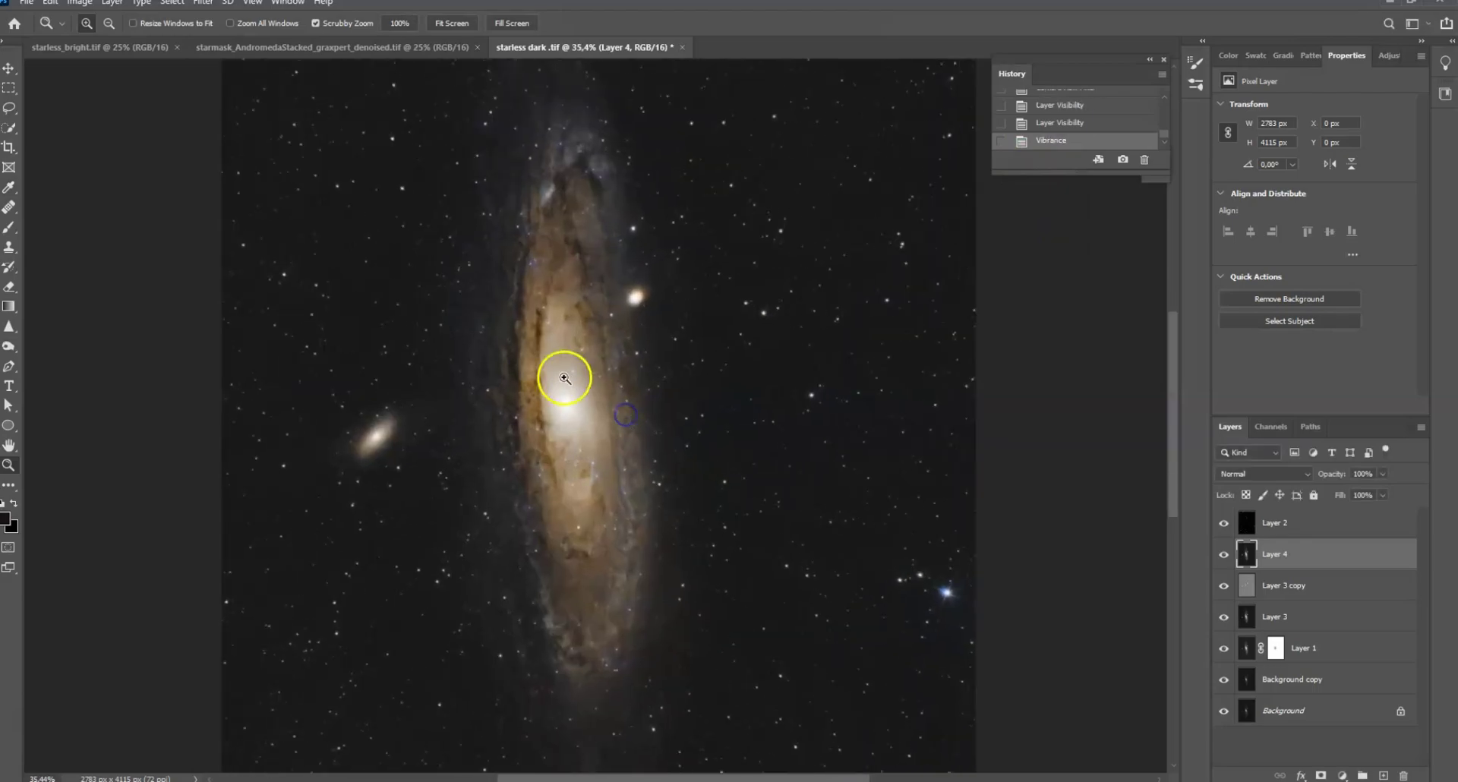
pyautogui.rightClick(550, 357)
pyautogui.click(581, 370)
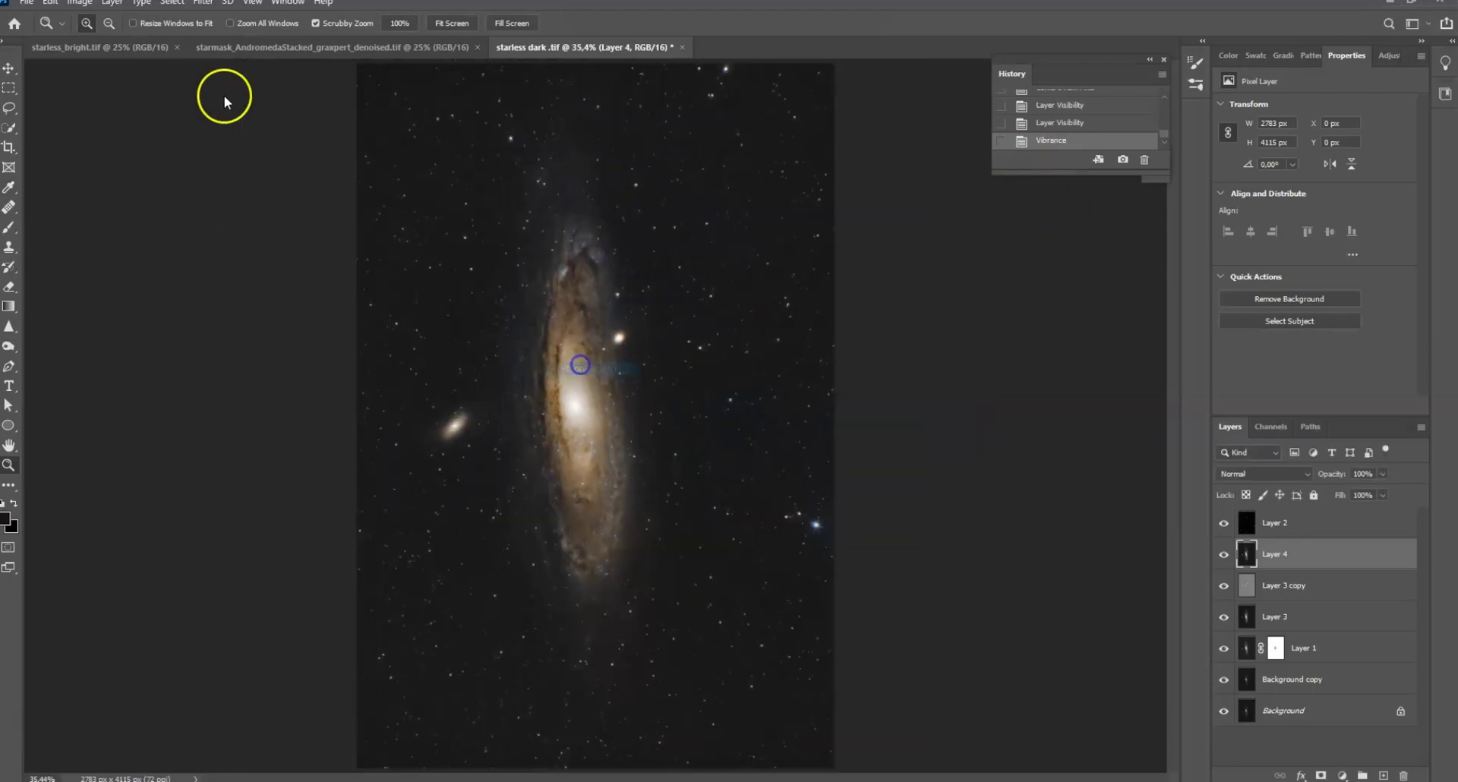
# Open Hue/Saturation on Layer 4 and boost the Reds' saturation.
pyautogui.click(88, 9)
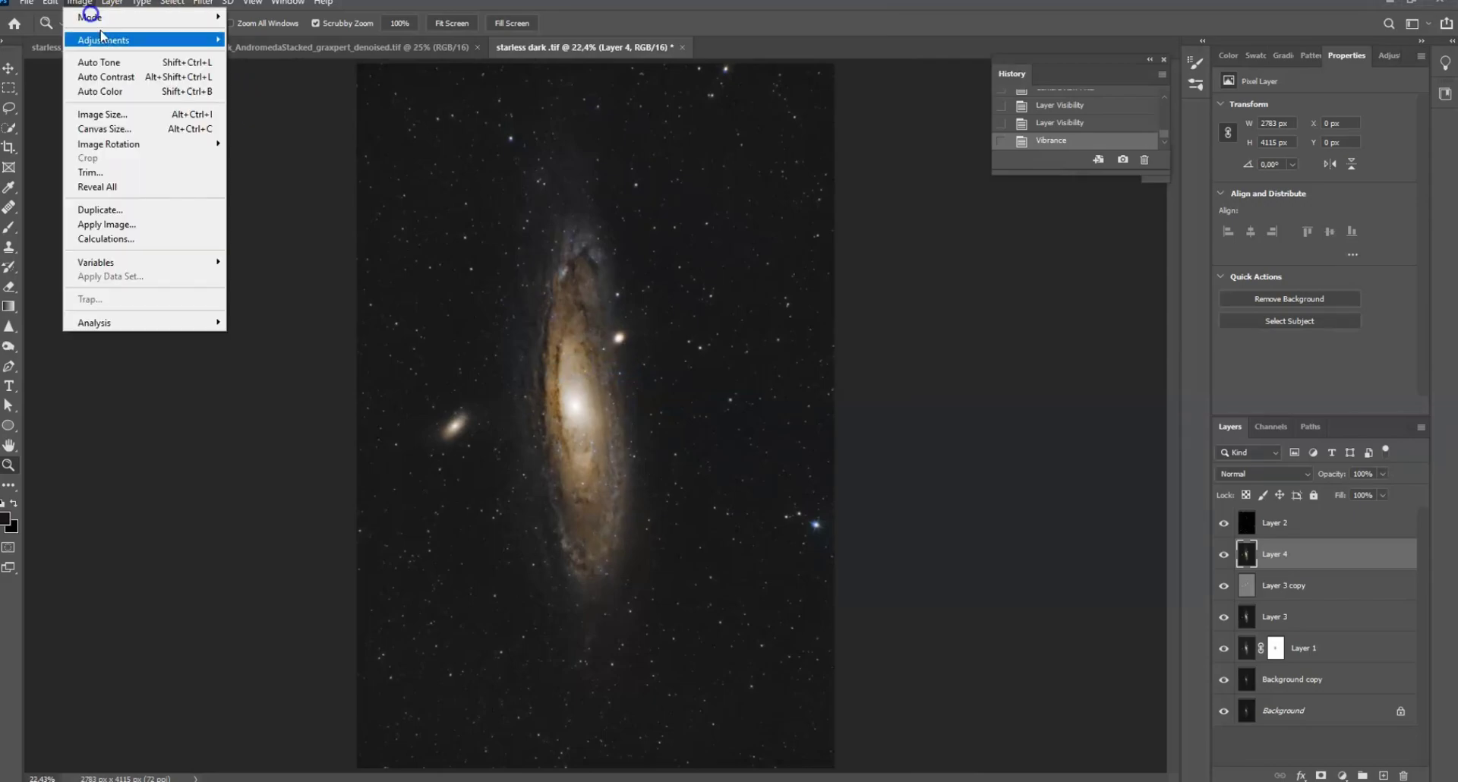
pyautogui.moveTo(107, 41)
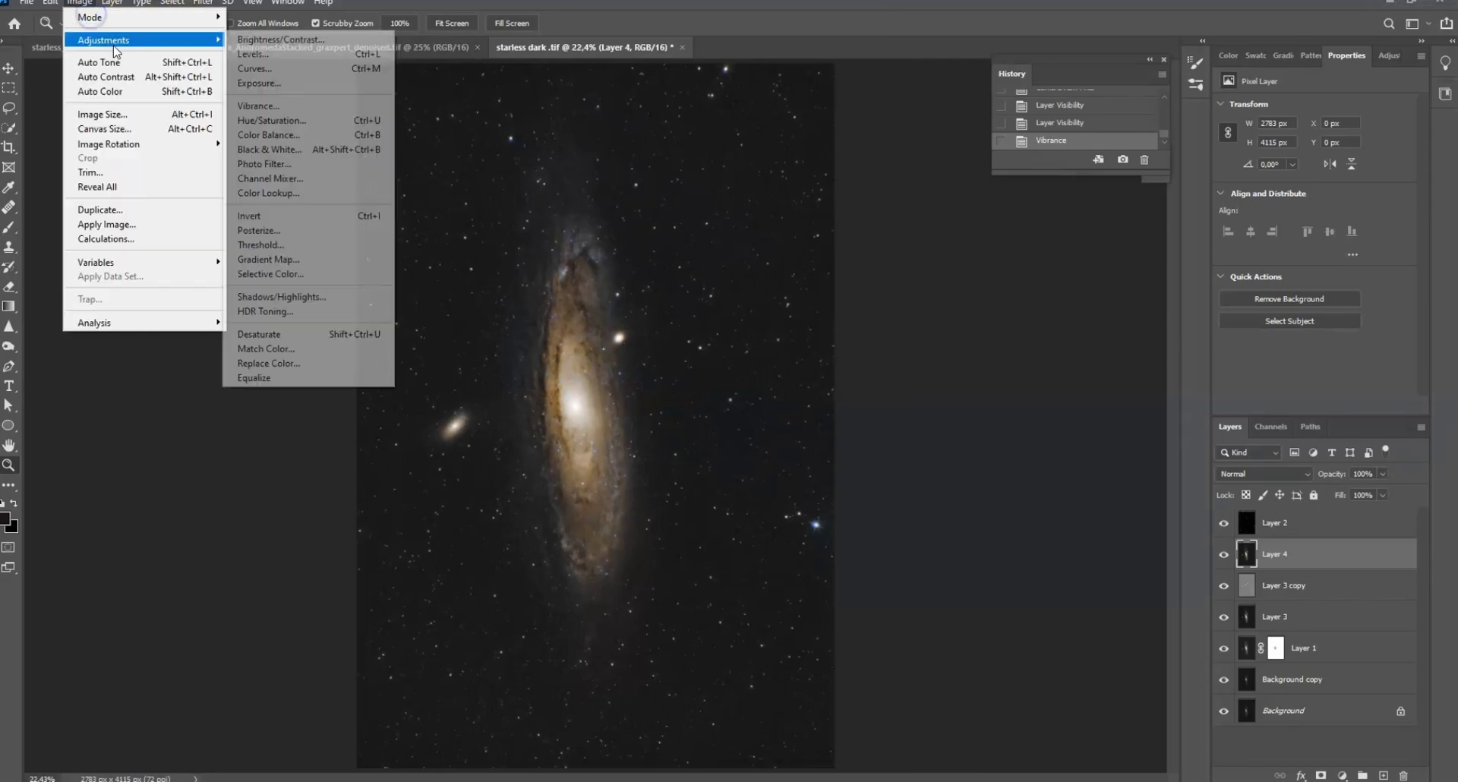
pyautogui.click(347, 128)
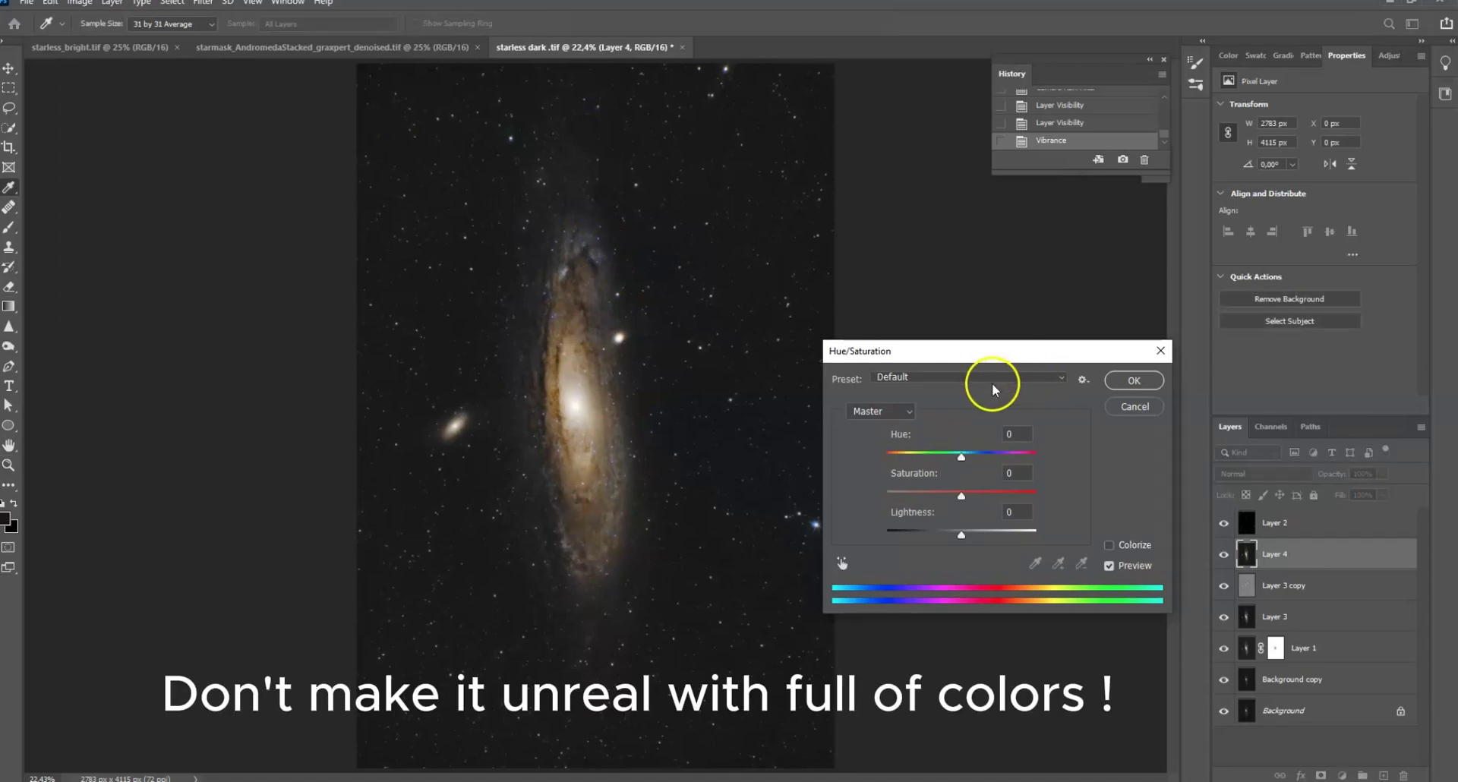
pyautogui.click(904, 412)
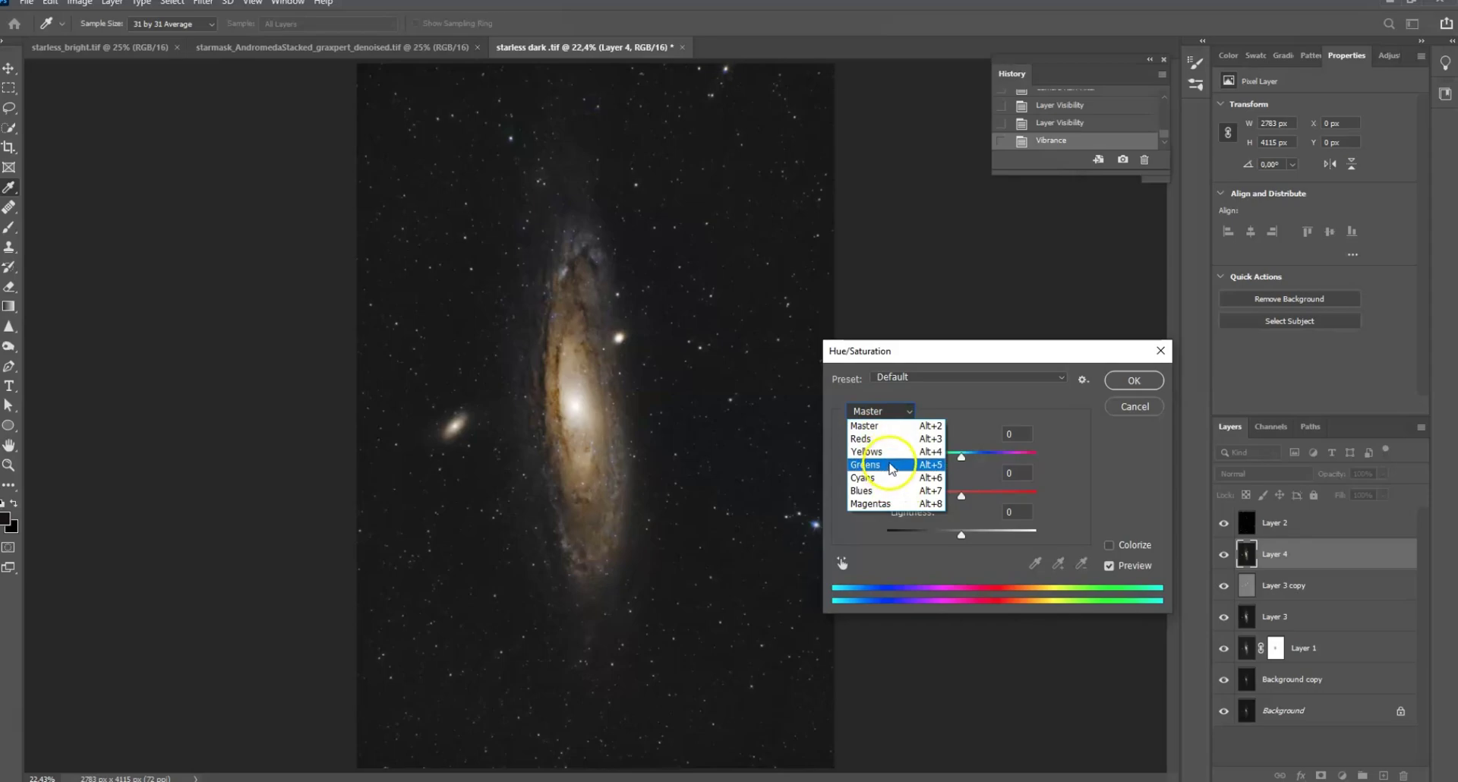
pyautogui.click(862, 439)
pyautogui.click(986, 492)
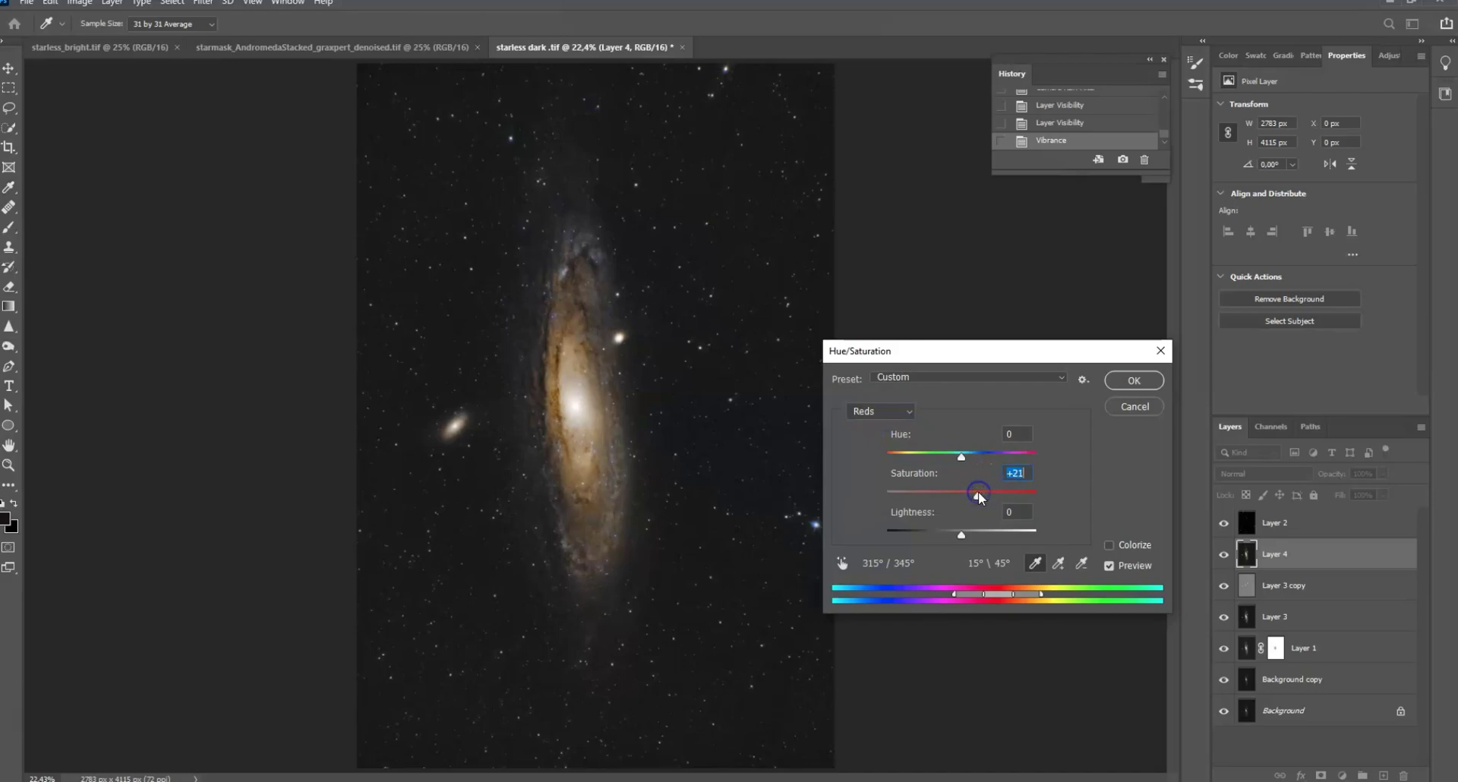
# Raise Blues saturation to +12 and Yellows to +10, then apply the Hue/Saturation adjustment.
pyautogui.click(885, 411)
pyautogui.click(894, 490)
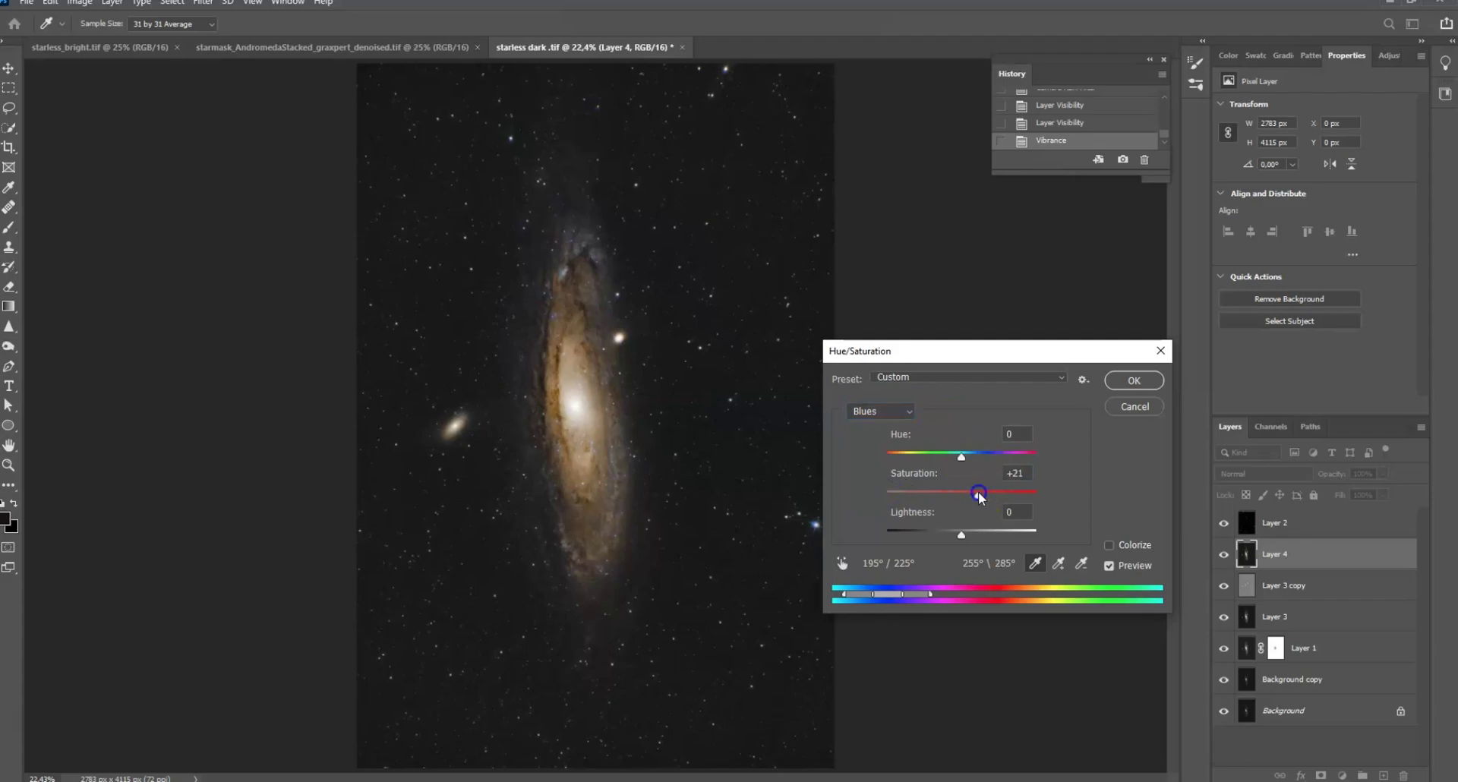
pyautogui.moveTo(976, 492); pyautogui.dragTo(971, 492)
pyautogui.click(891, 412)
pyautogui.click(874, 452)
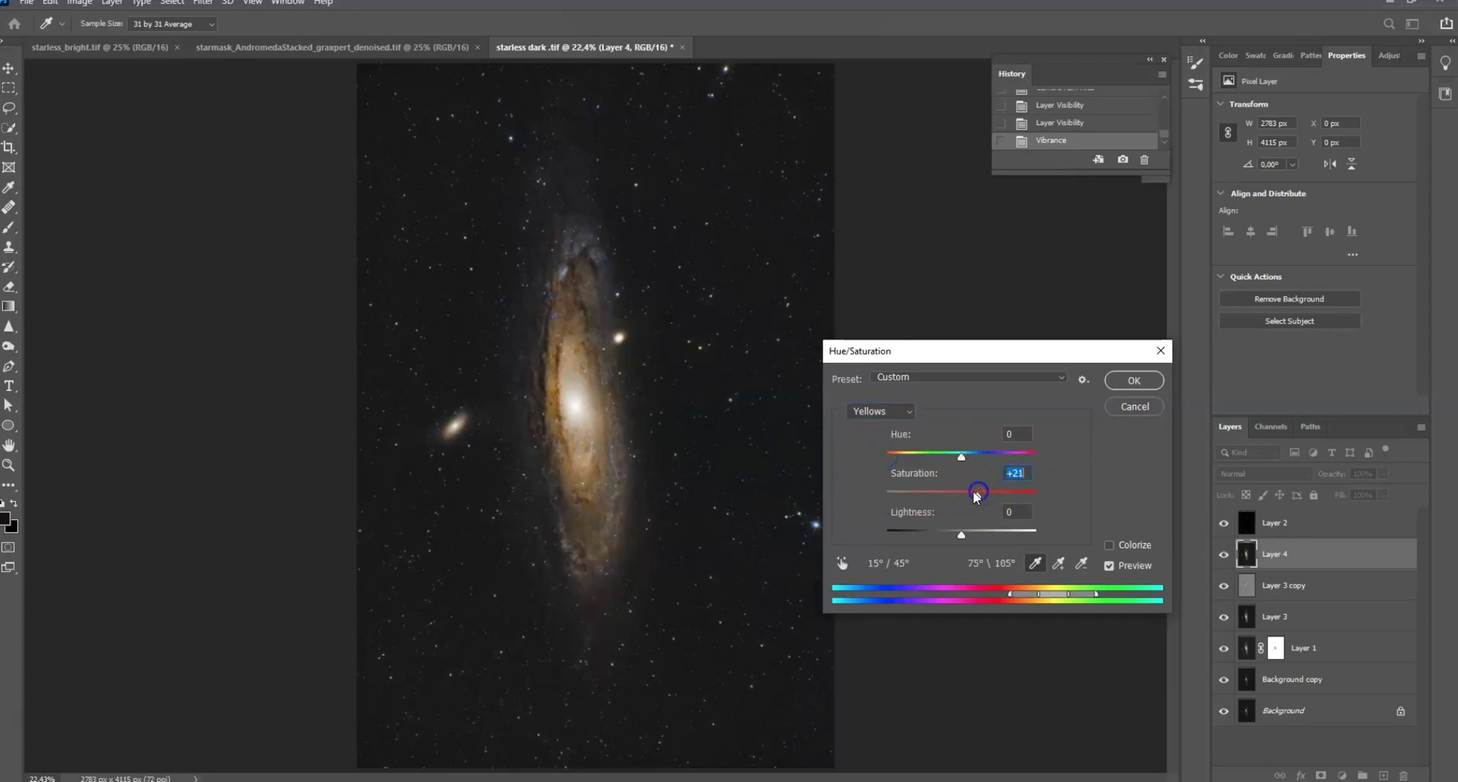
pyautogui.moveTo(980, 494); pyautogui.dragTo(967, 493)
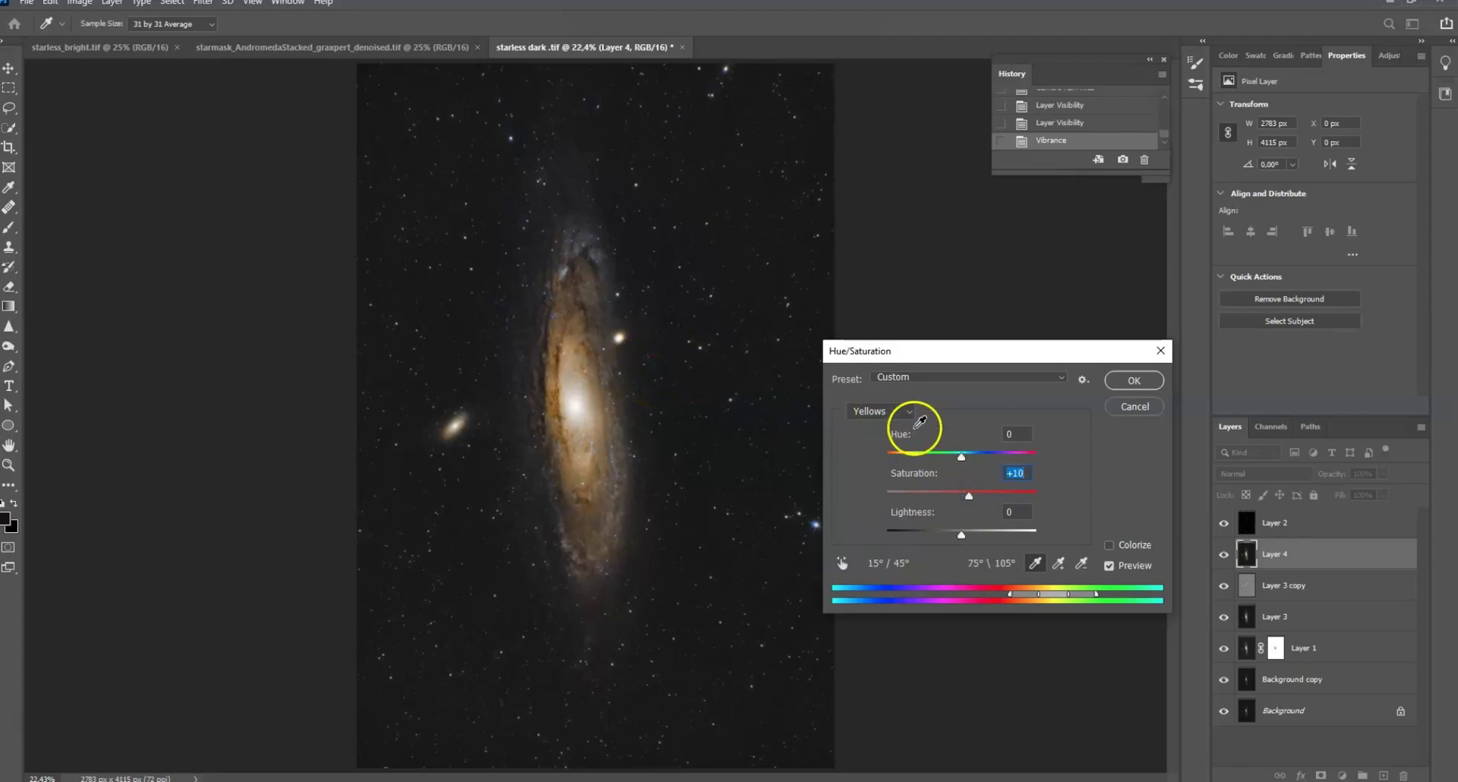
pyautogui.click(1123, 383)
pyautogui.press('z')
pyautogui.moveTo(606, 414); pyautogui.dragTo(659, 407)
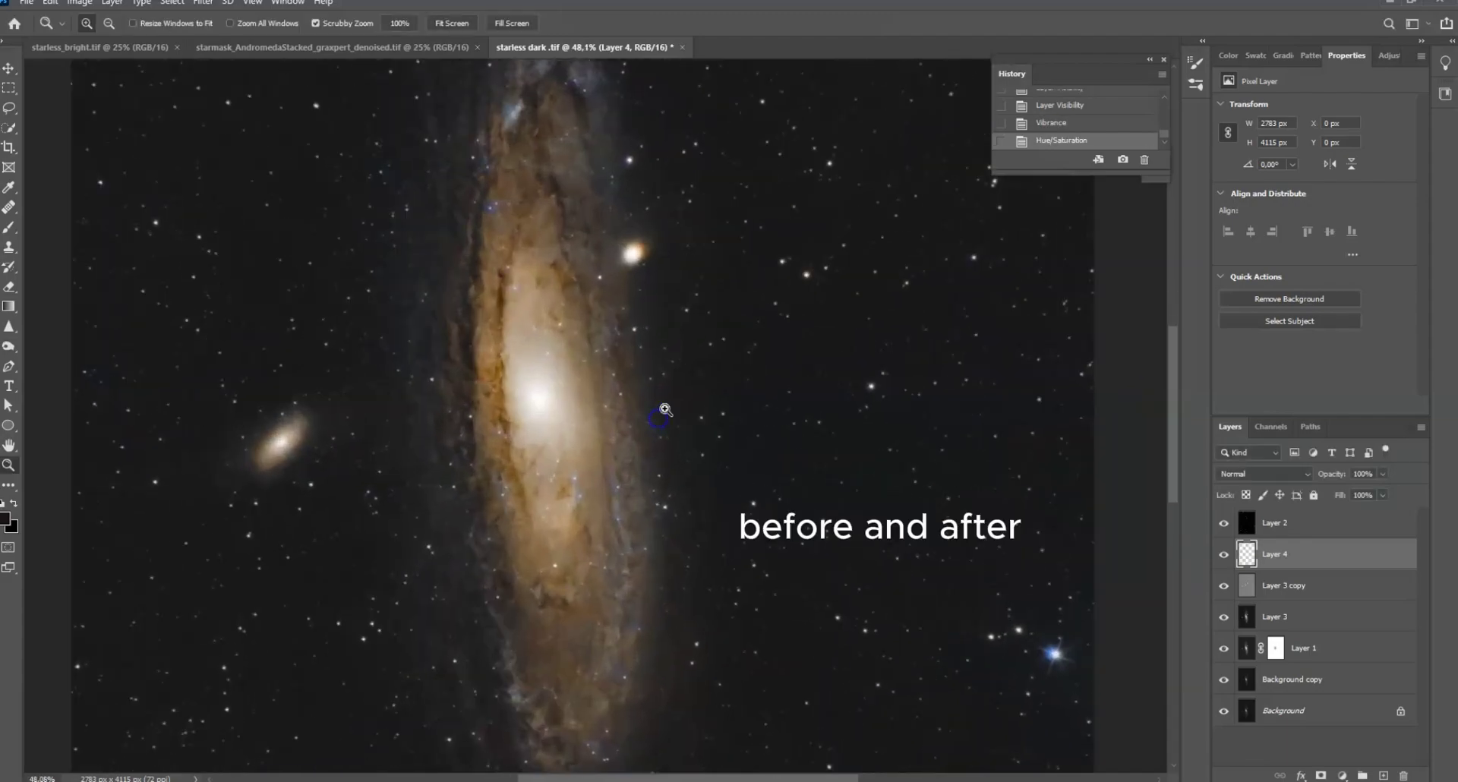
pyautogui.click(1092, 125)
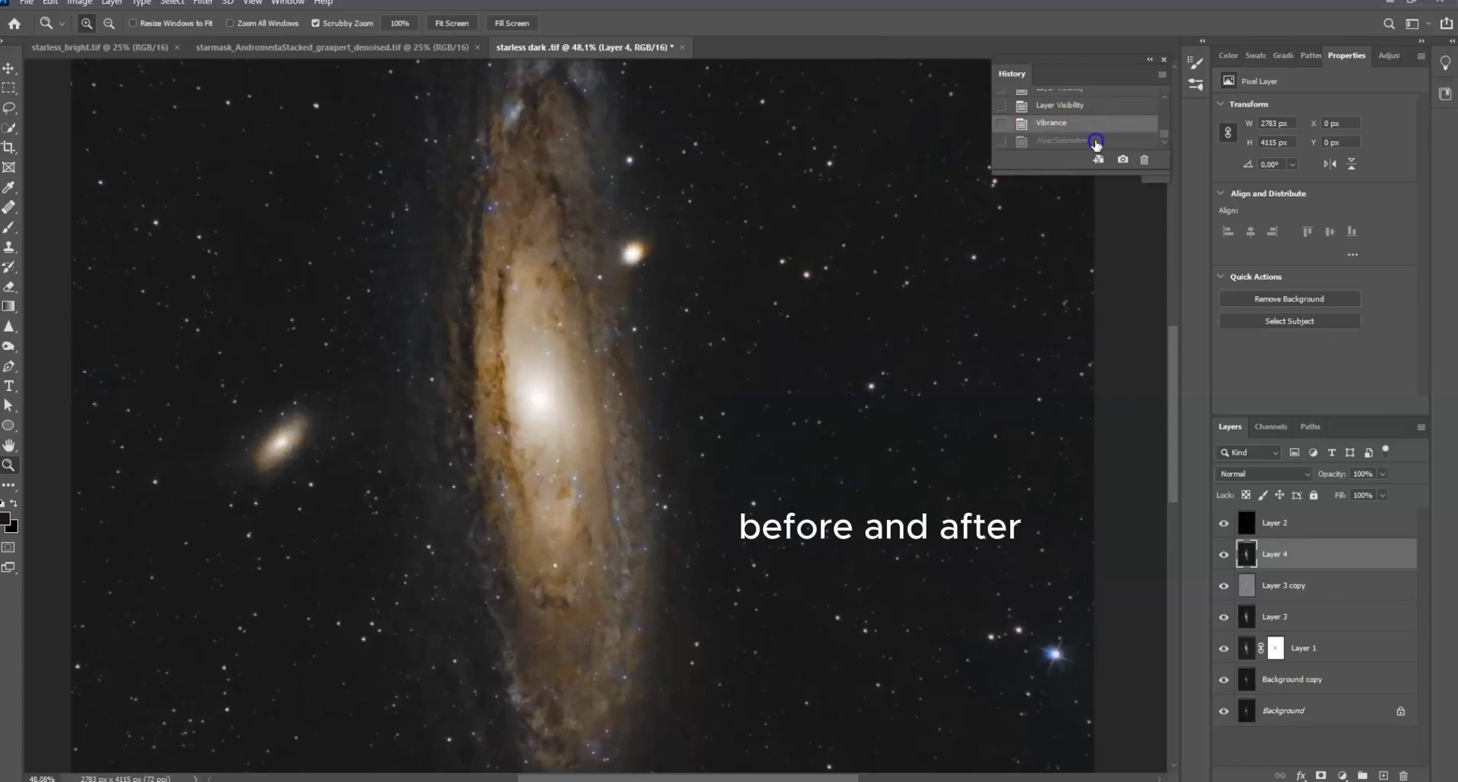
pyautogui.click(1096, 141)
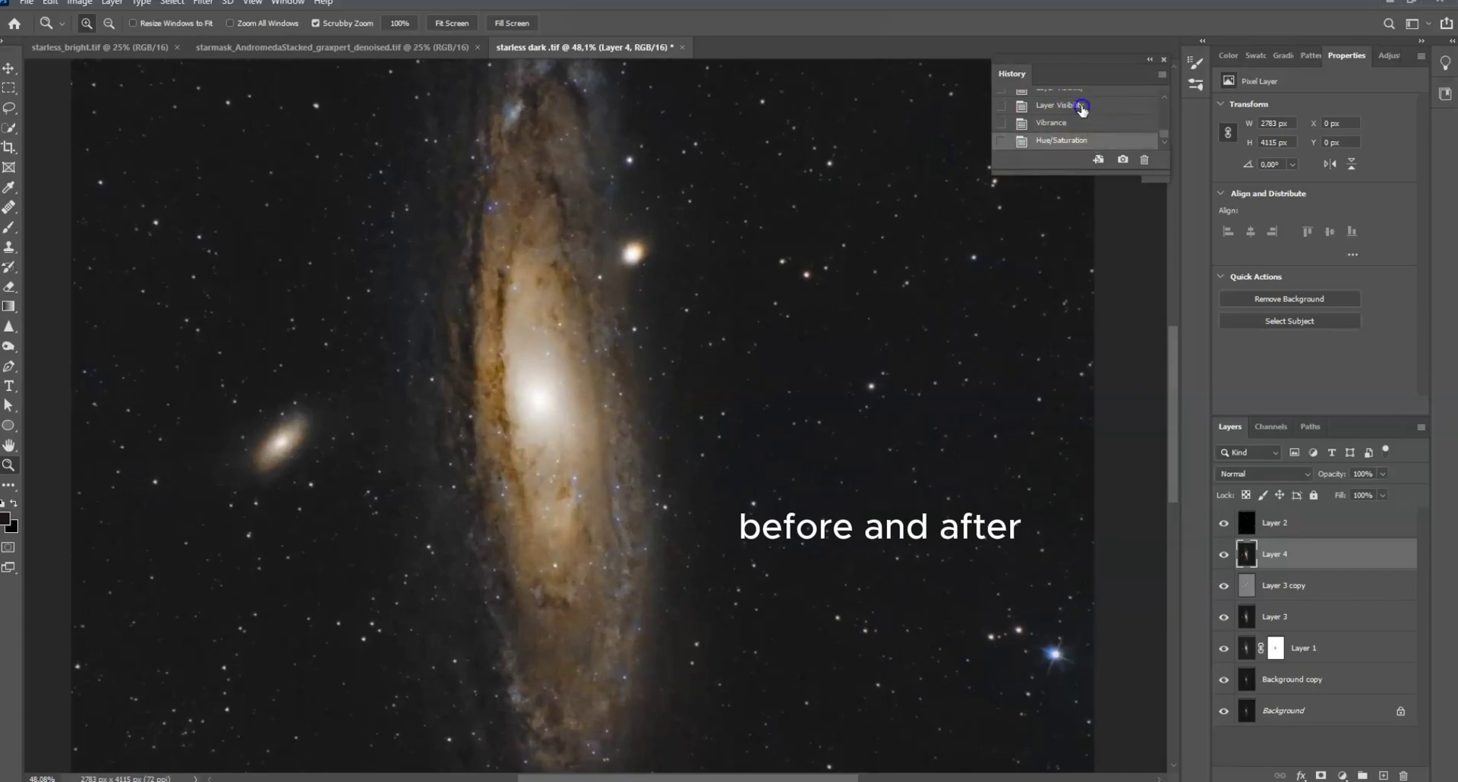
pyautogui.click(1083, 111)
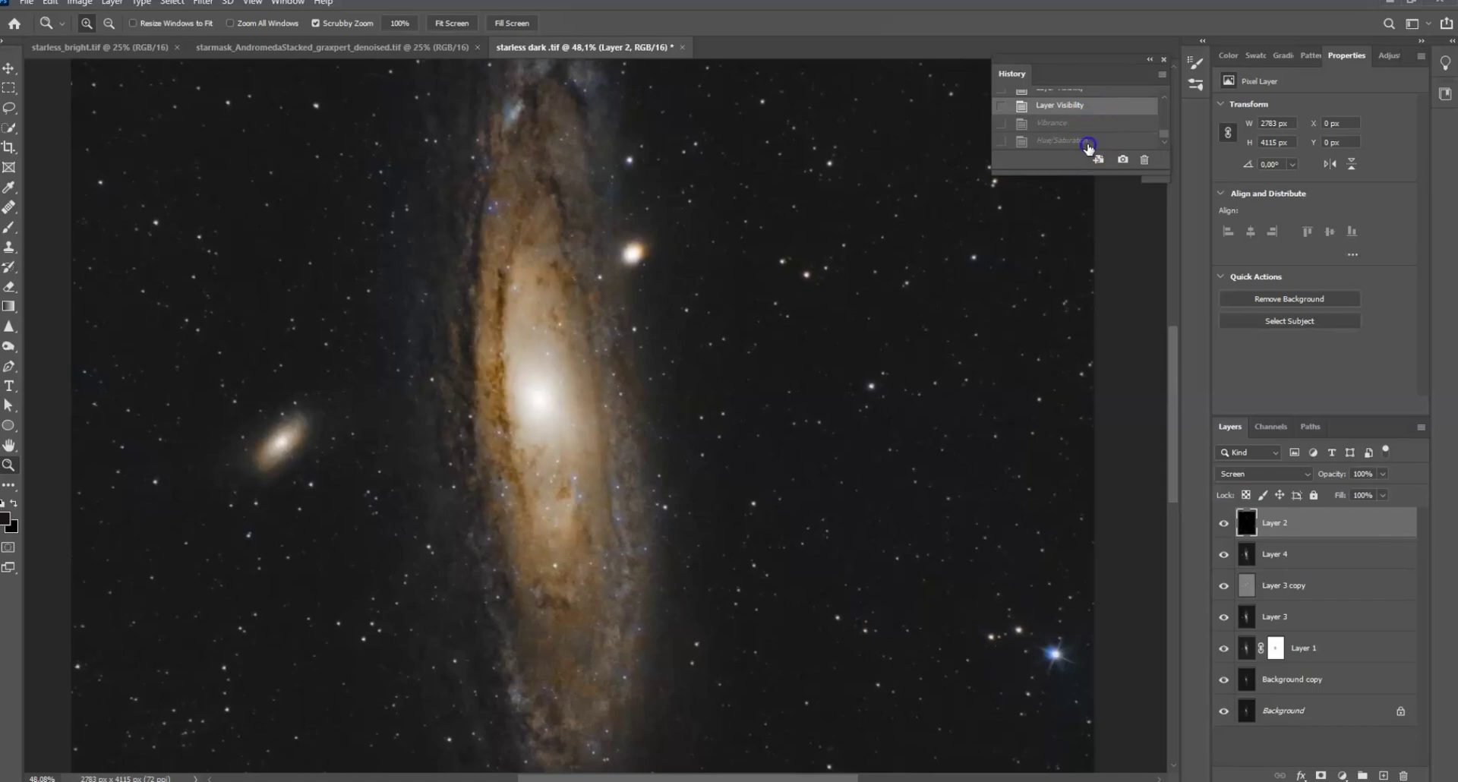
pyautogui.click(1089, 141)
pyautogui.keyDown('alt'); pyautogui.click(612, 414); pyautogui.keyUp('alt')
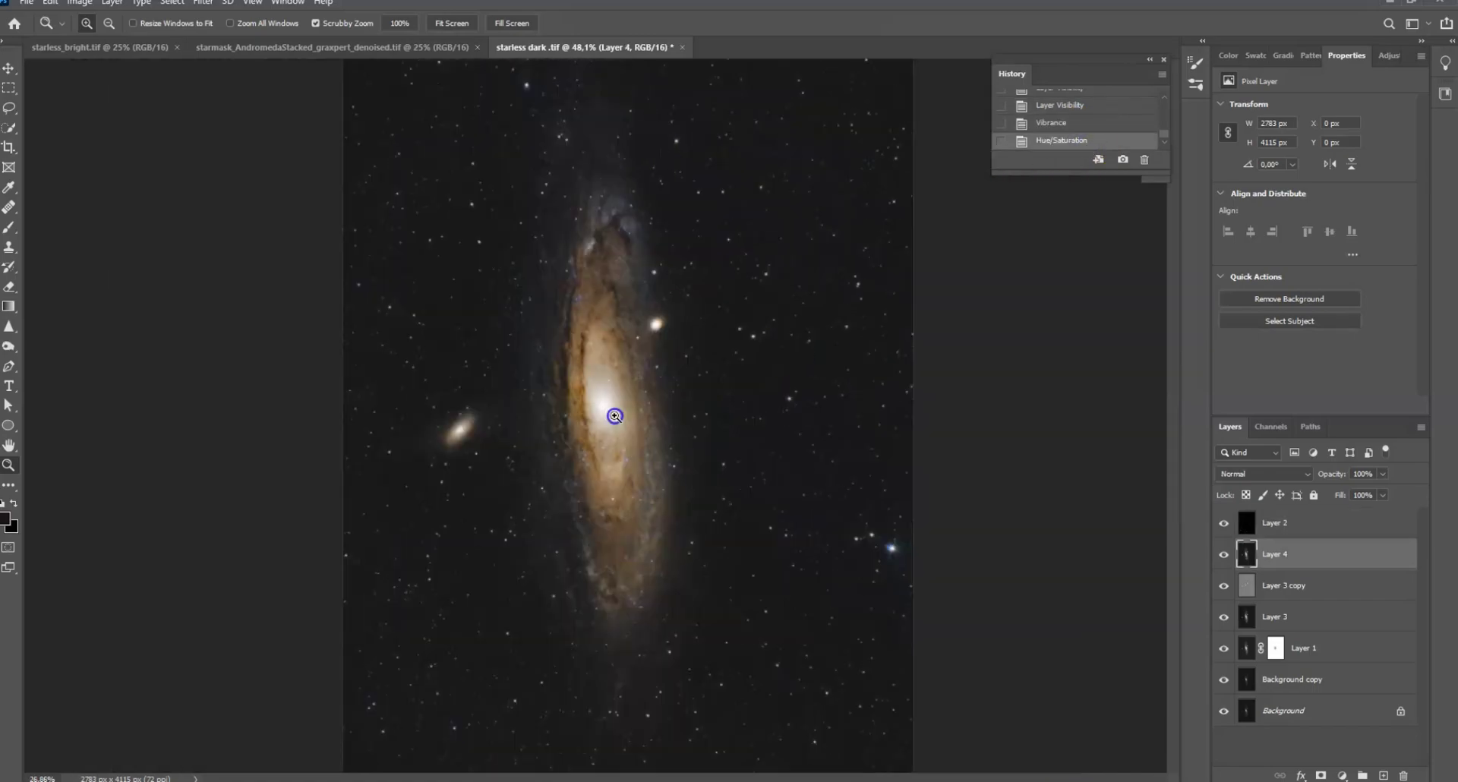
pyautogui.click(721, 304)
pyautogui.rightClick(743, 313)
pyautogui.click(967, 146)
pyautogui.click(1065, 108)
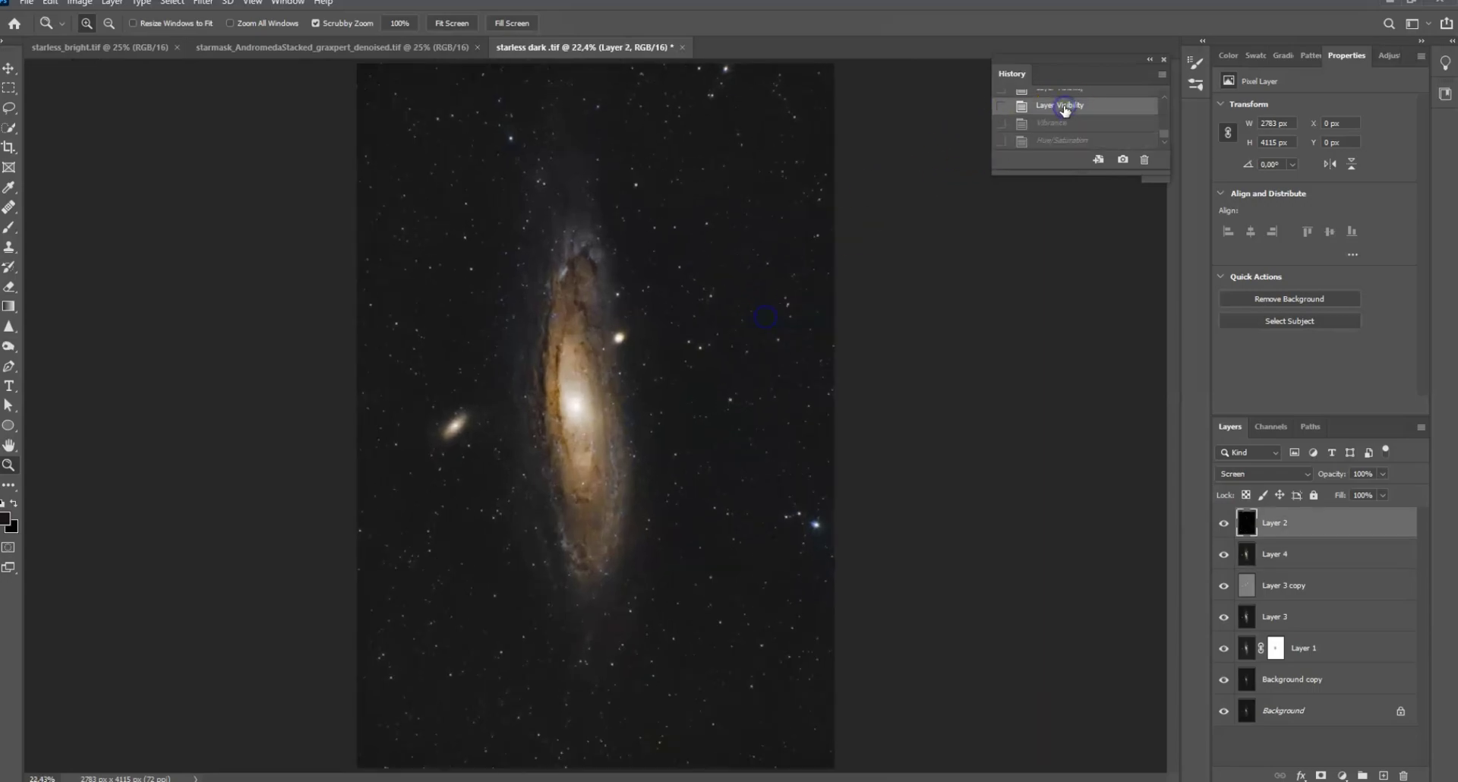
pyautogui.click(1065, 141)
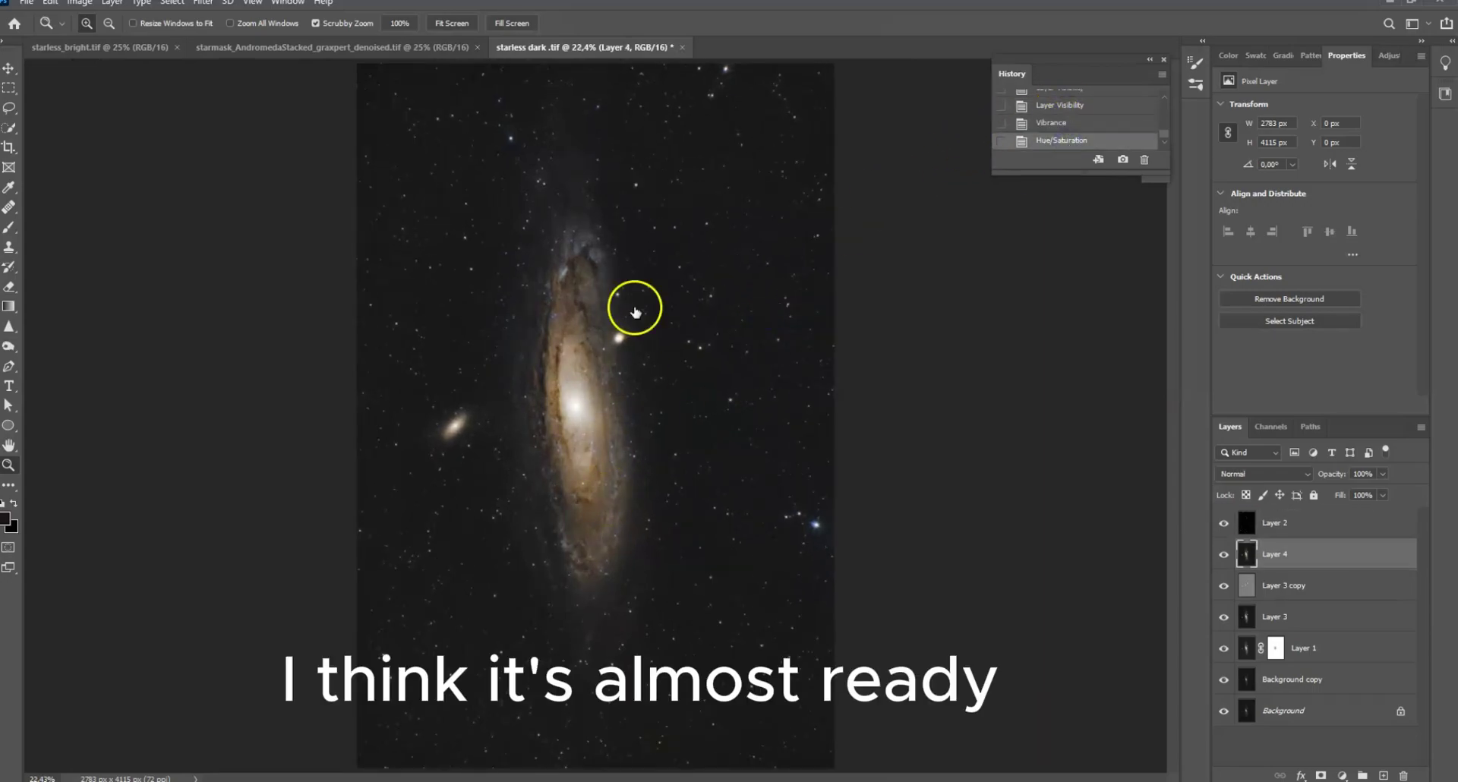
pyautogui.moveTo(560, 419); pyautogui.dragTo(611, 421)
pyautogui.moveTo(715, 460); pyautogui.dragTo(669, 455)
pyautogui.rightClick(618, 329)
pyautogui.click(651, 334)
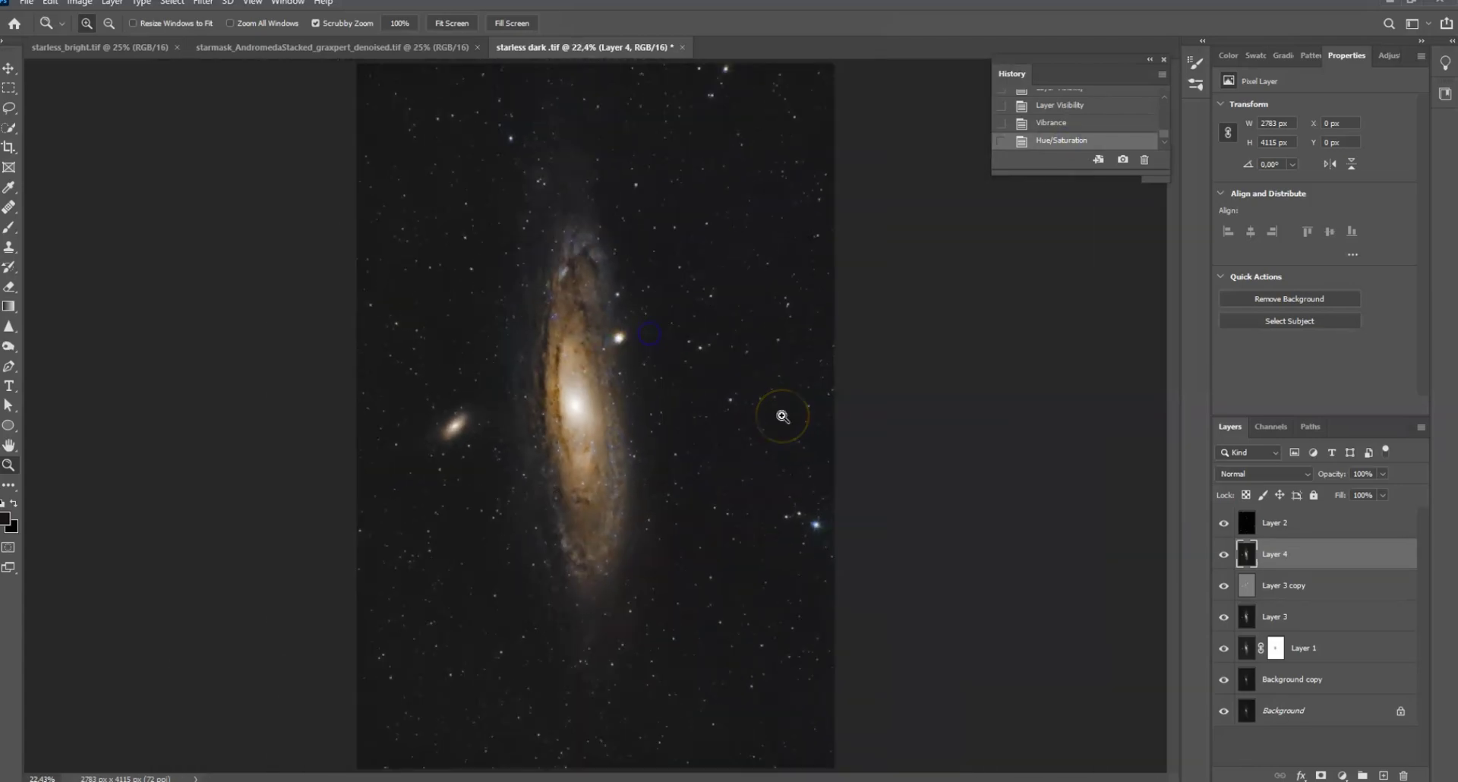
pyautogui.moveTo(784, 417); pyautogui.dragTo(723, 488)
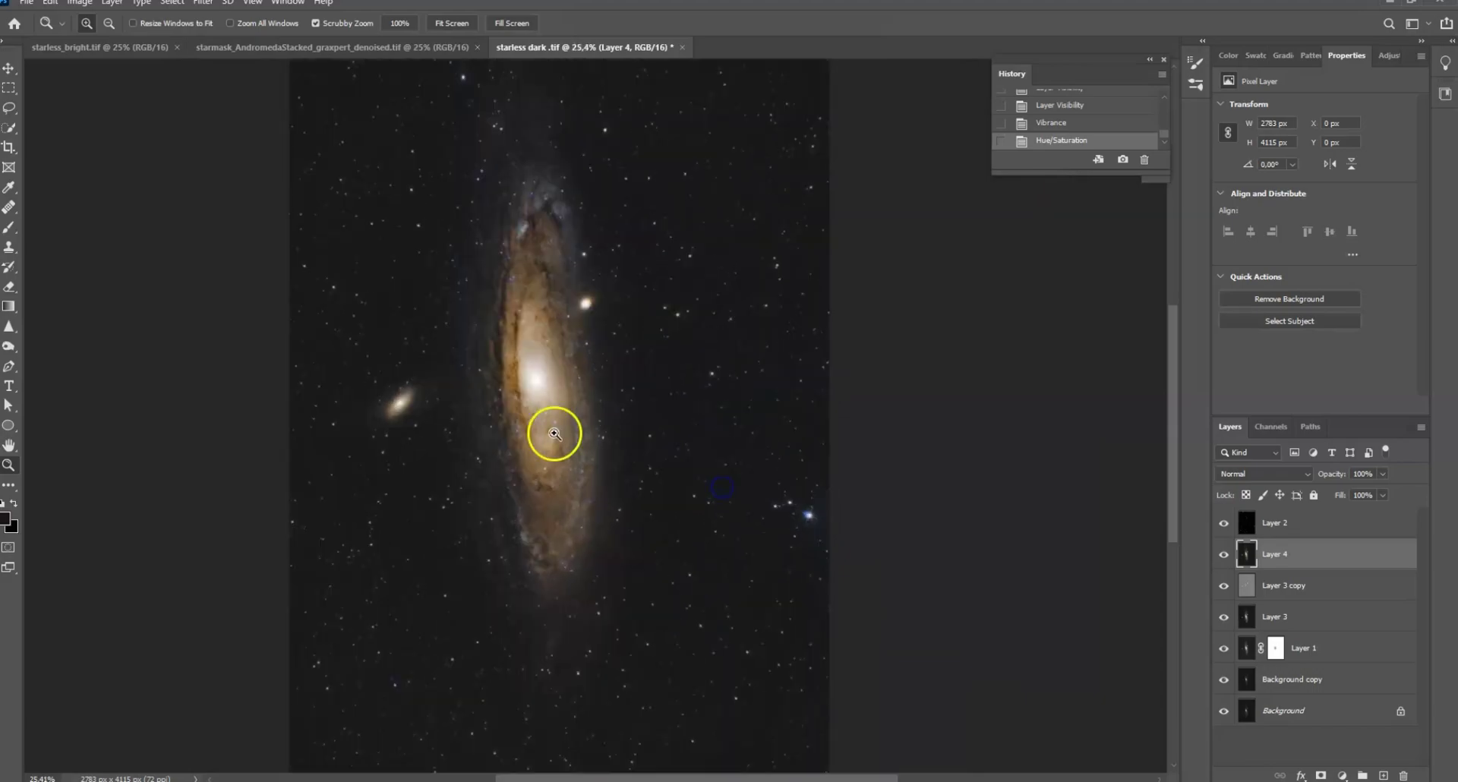
pyautogui.moveTo(548, 452); pyautogui.dragTo(580, 512)
pyautogui.scroll(5, 524, 375)
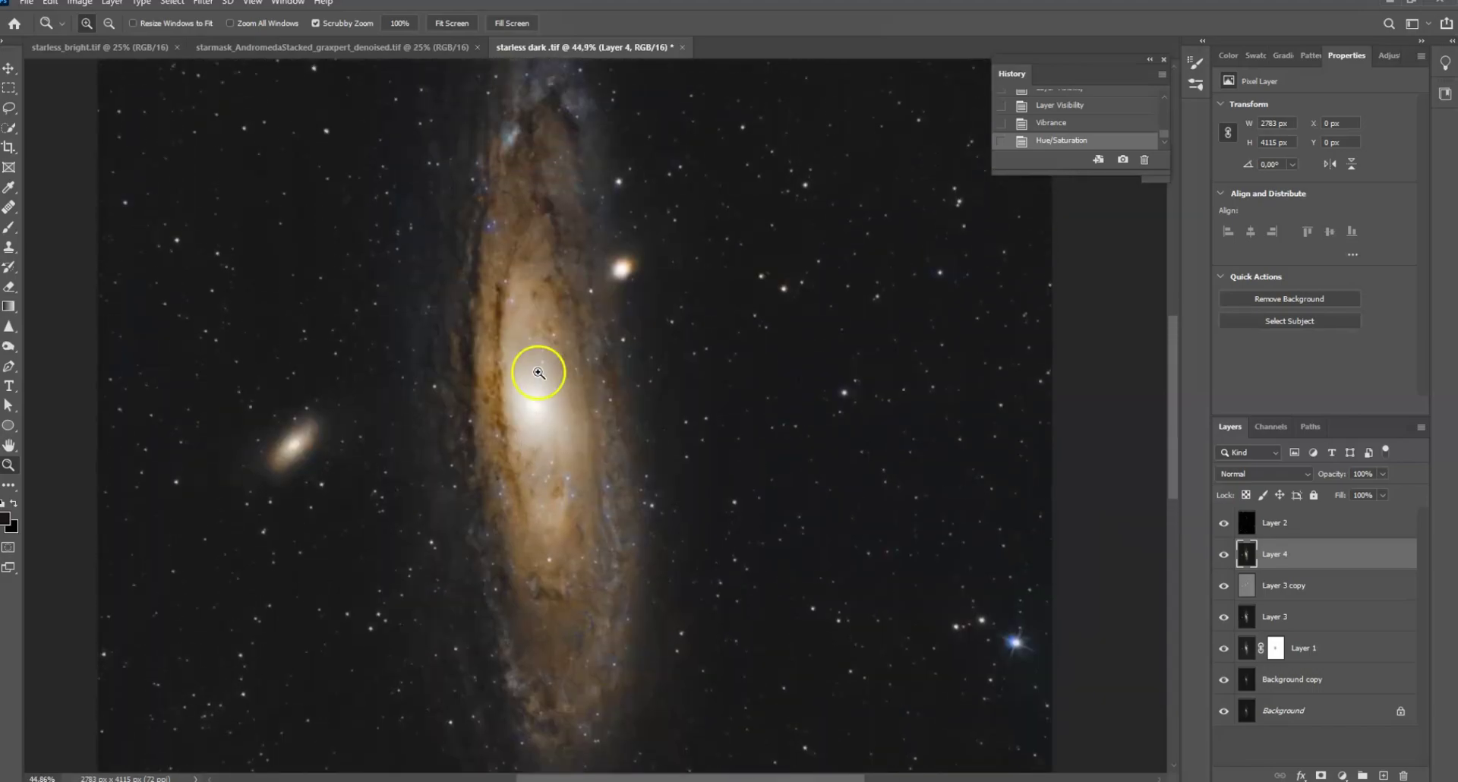
pyautogui.rightClick(554, 392)
pyautogui.click(589, 397)
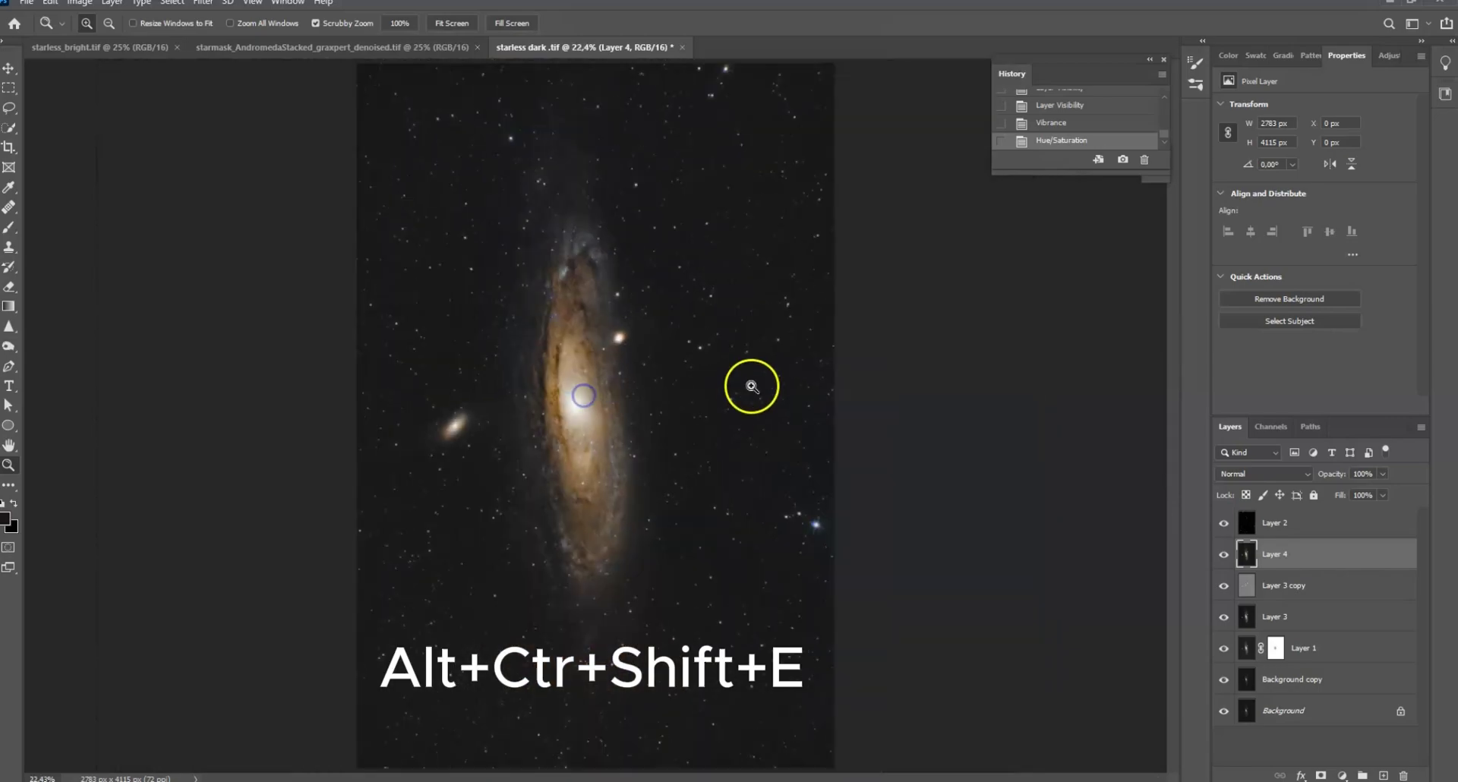
# Add a Photo Filter adjustment layer above Layer 2.
pyautogui.click(1268, 524)
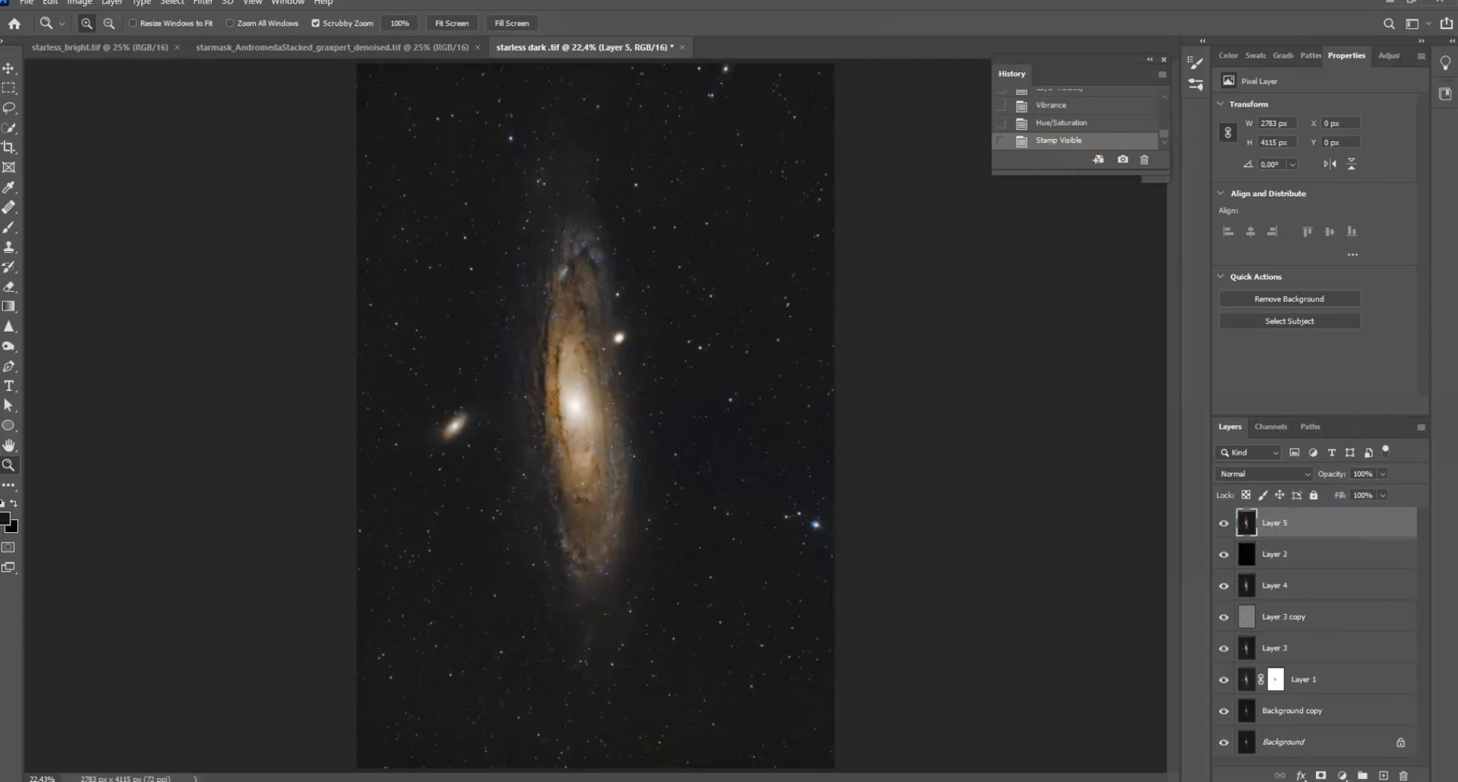
pyautogui.click(1384, 60)
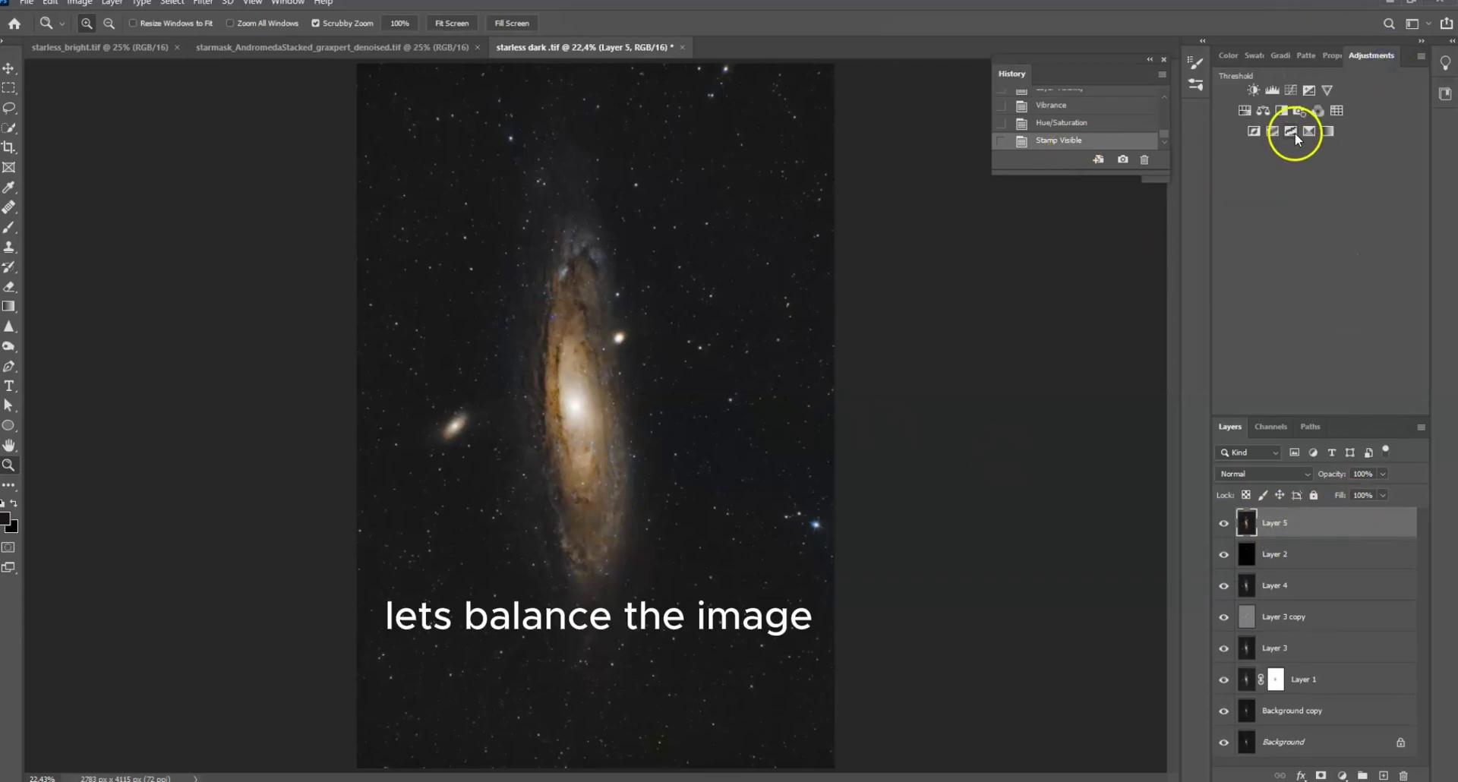
pyautogui.click(1300, 111)
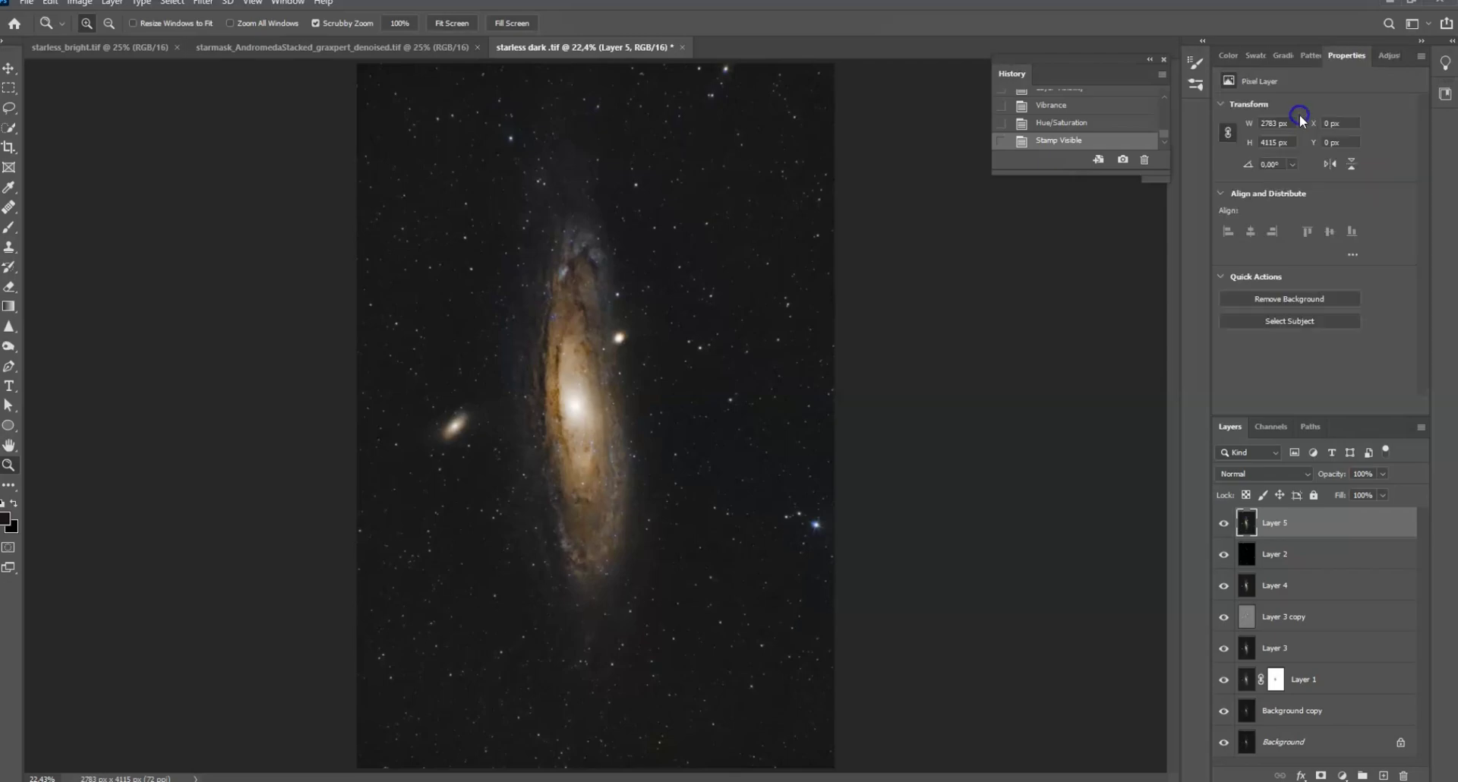
pyautogui.click(1272, 133)
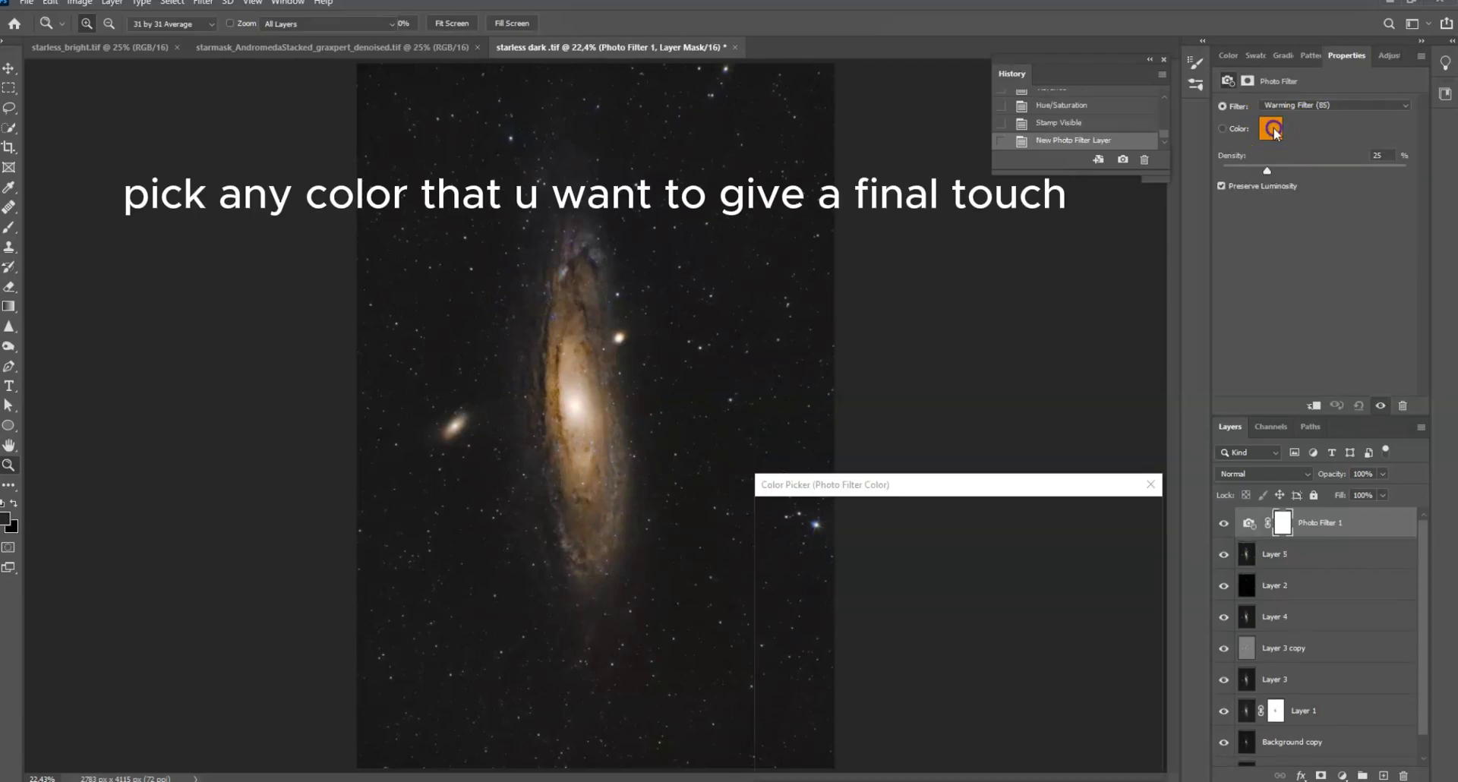
# Try several filter colours and settle on pink for the Photo Filter.
pyautogui.click(974, 585)
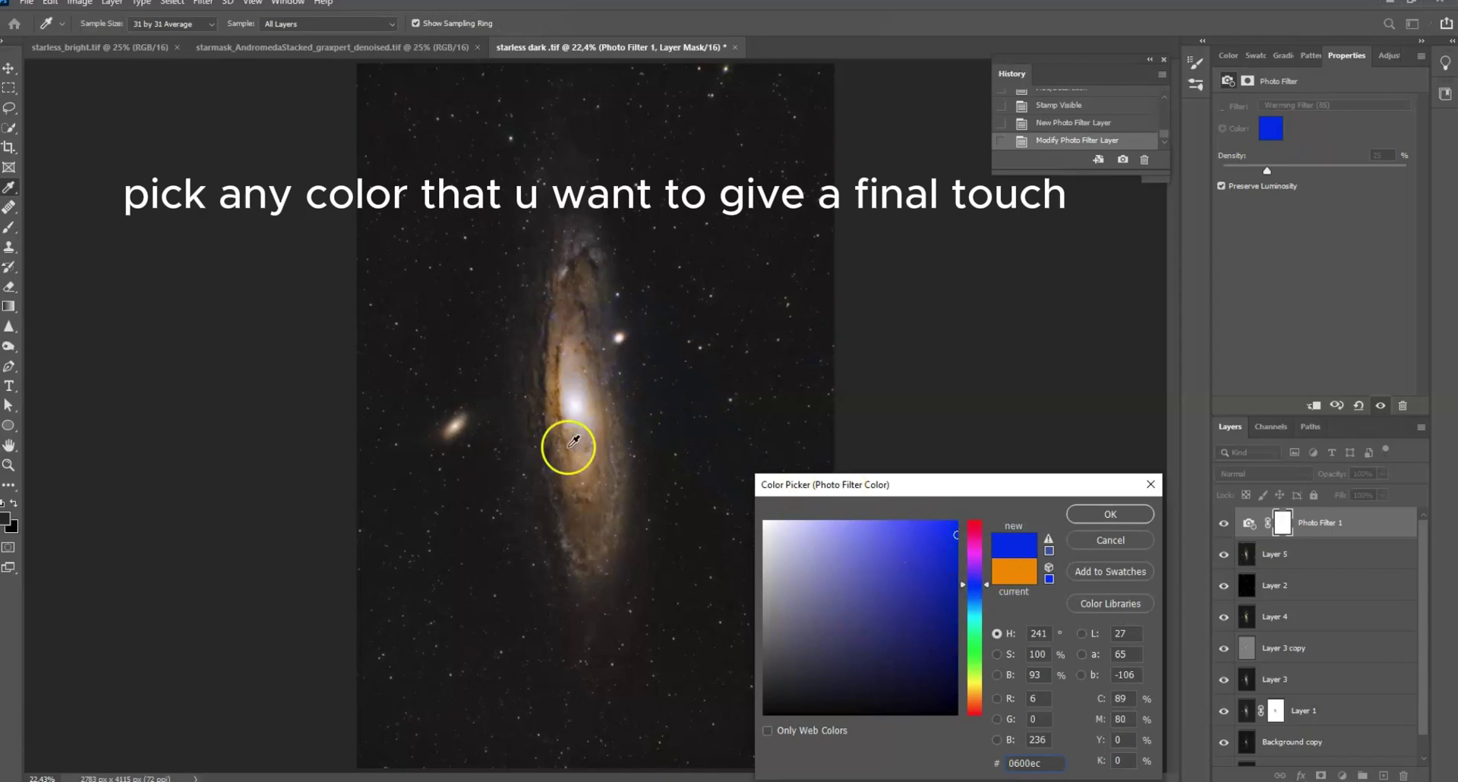
pyautogui.click(942, 546)
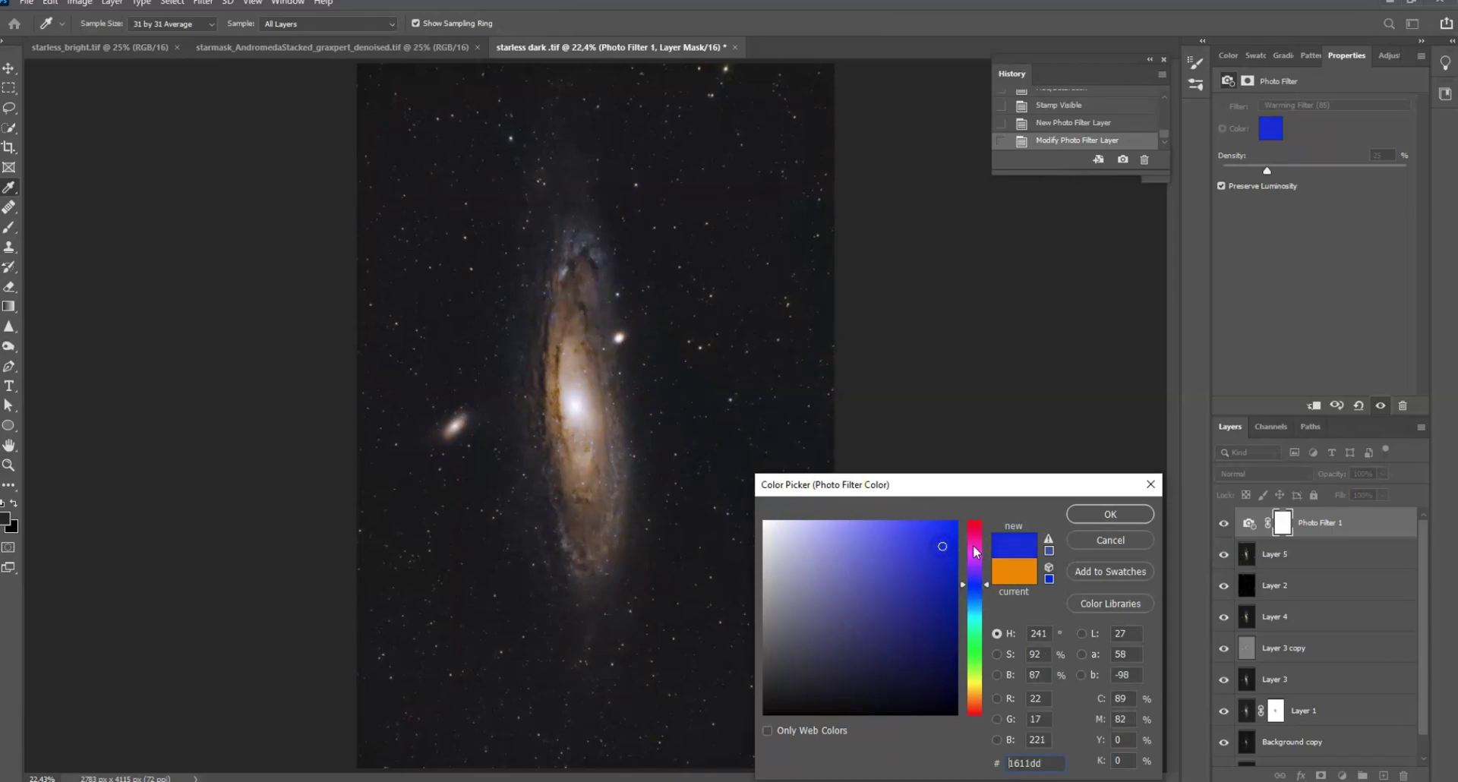
pyautogui.click(976, 547)
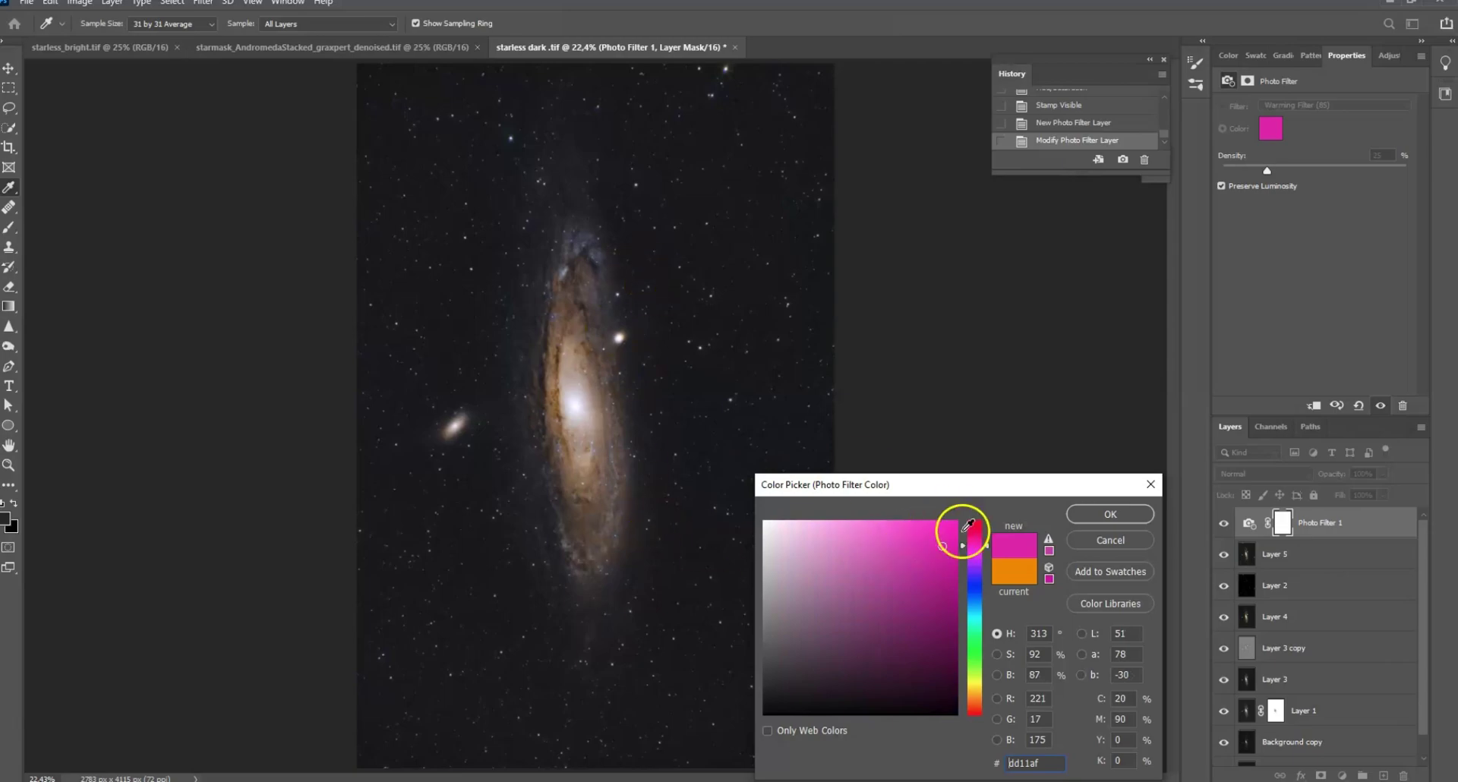
pyautogui.click(975, 526)
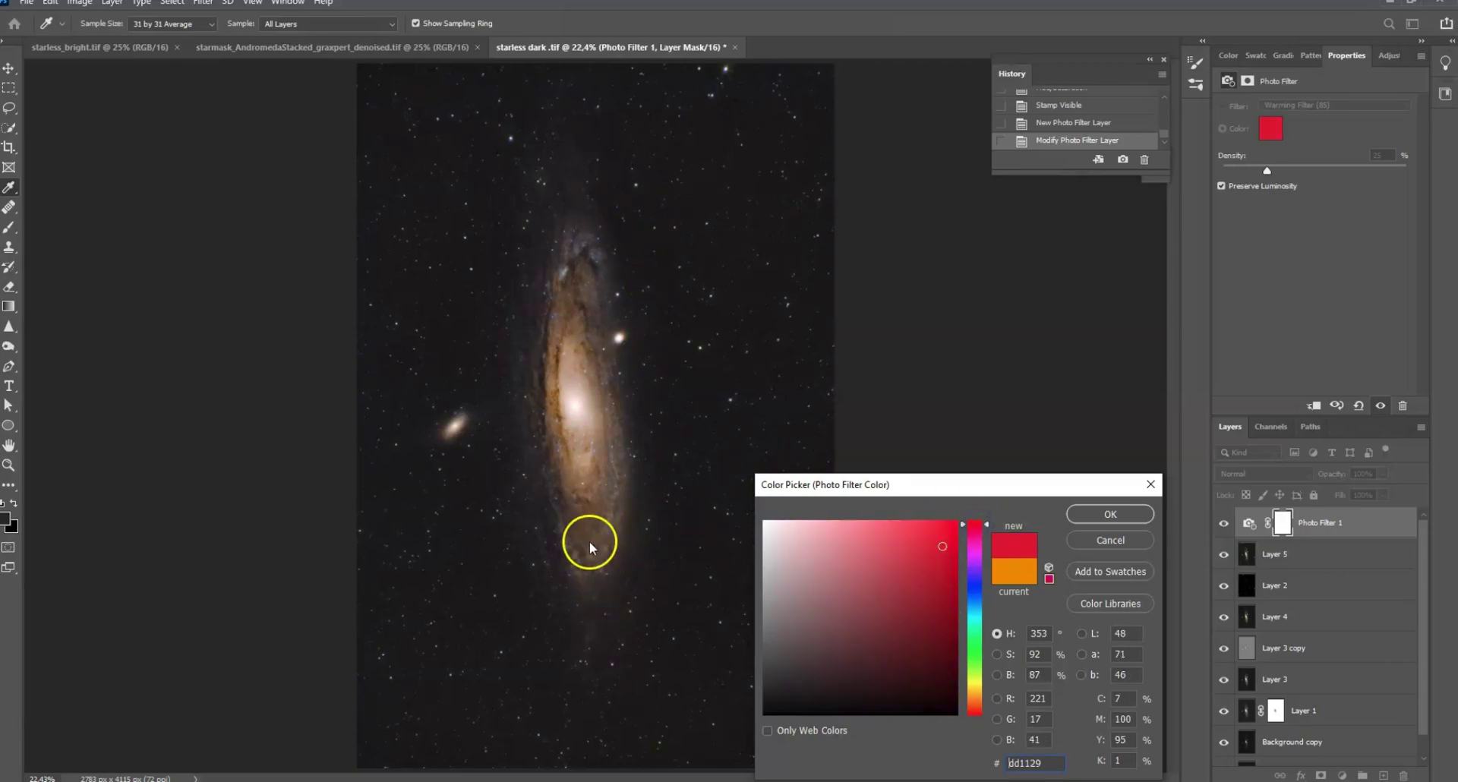
pyautogui.click(973, 632)
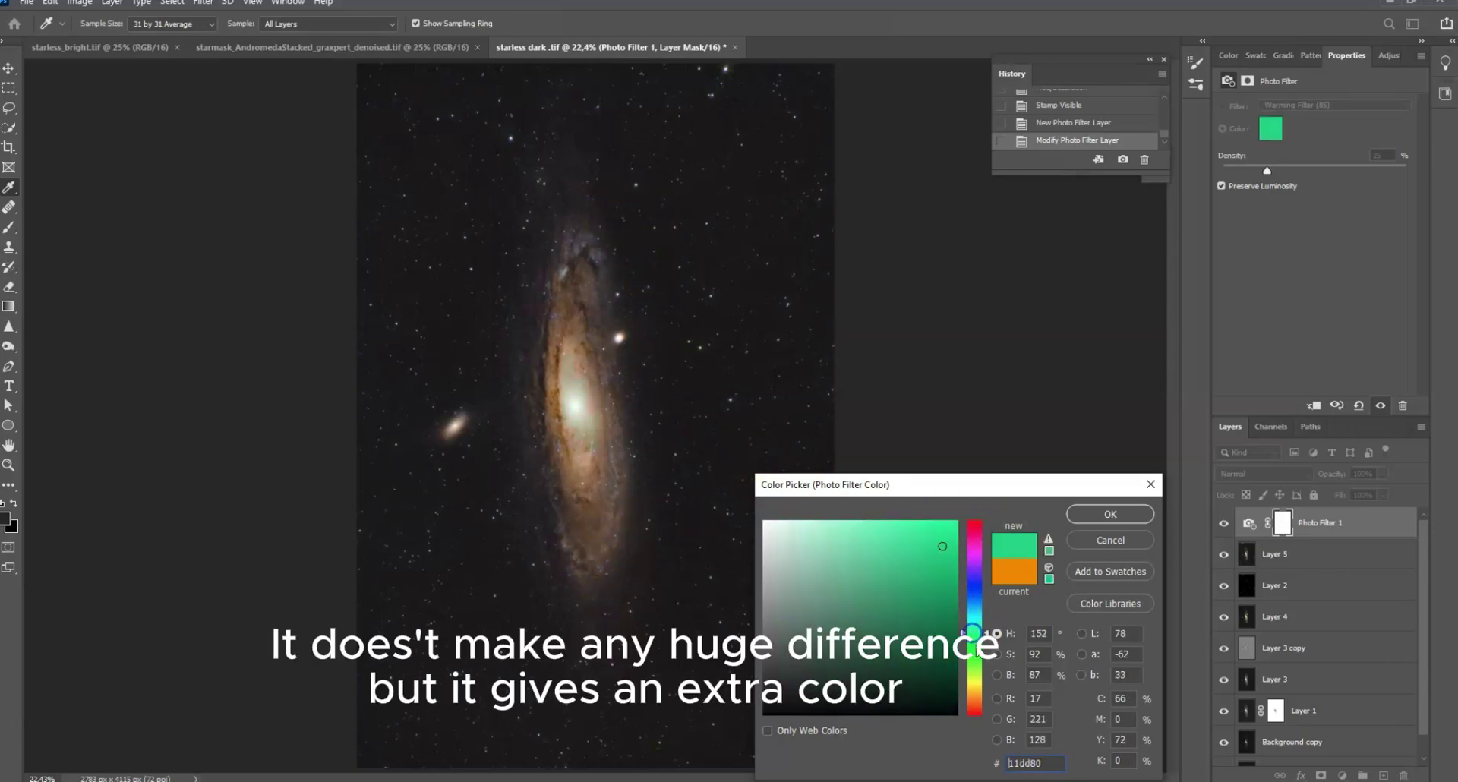
pyautogui.moveTo(978, 653); pyautogui.dragTo(978, 703)
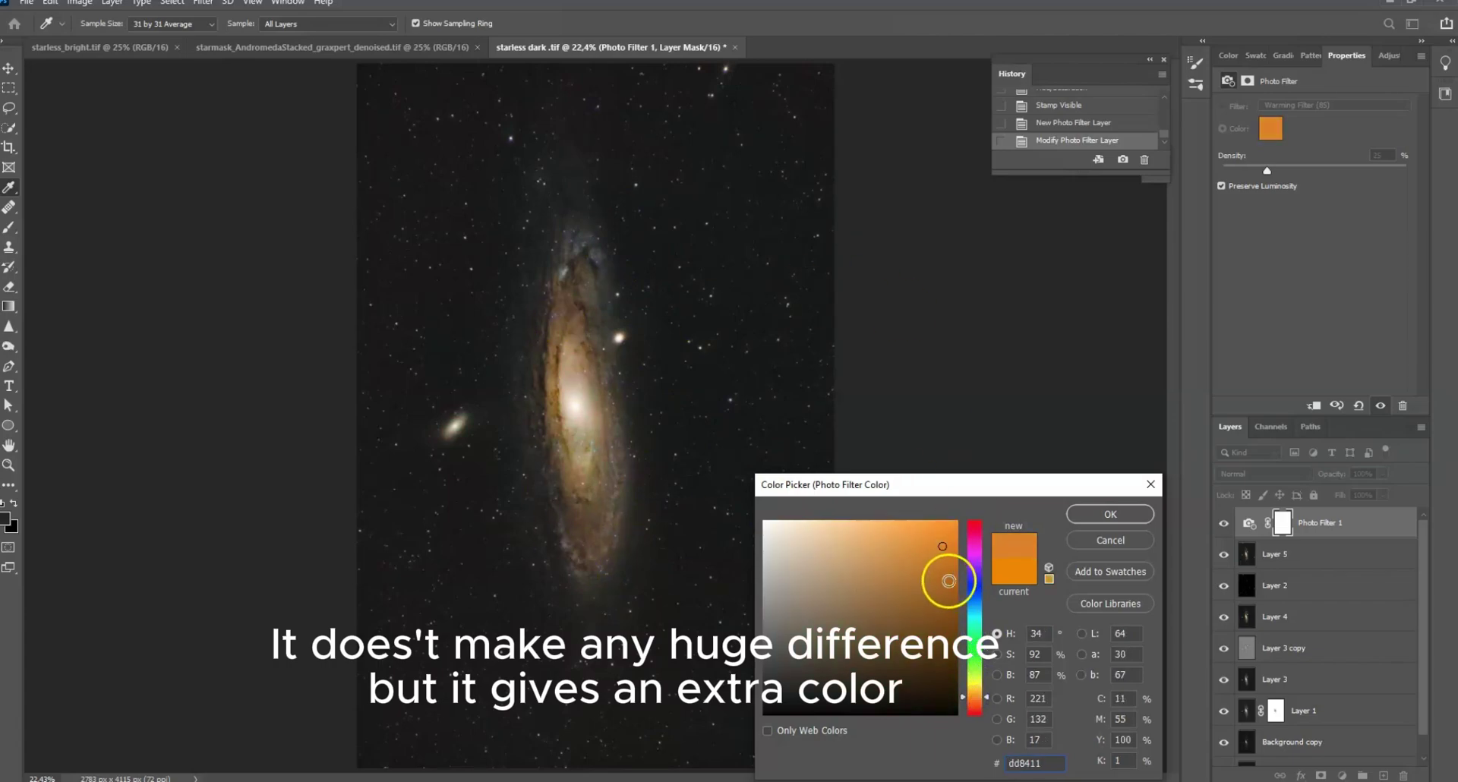
pyautogui.click(973, 580)
pyautogui.moveTo(977, 579); pyautogui.dragTo(973, 562)
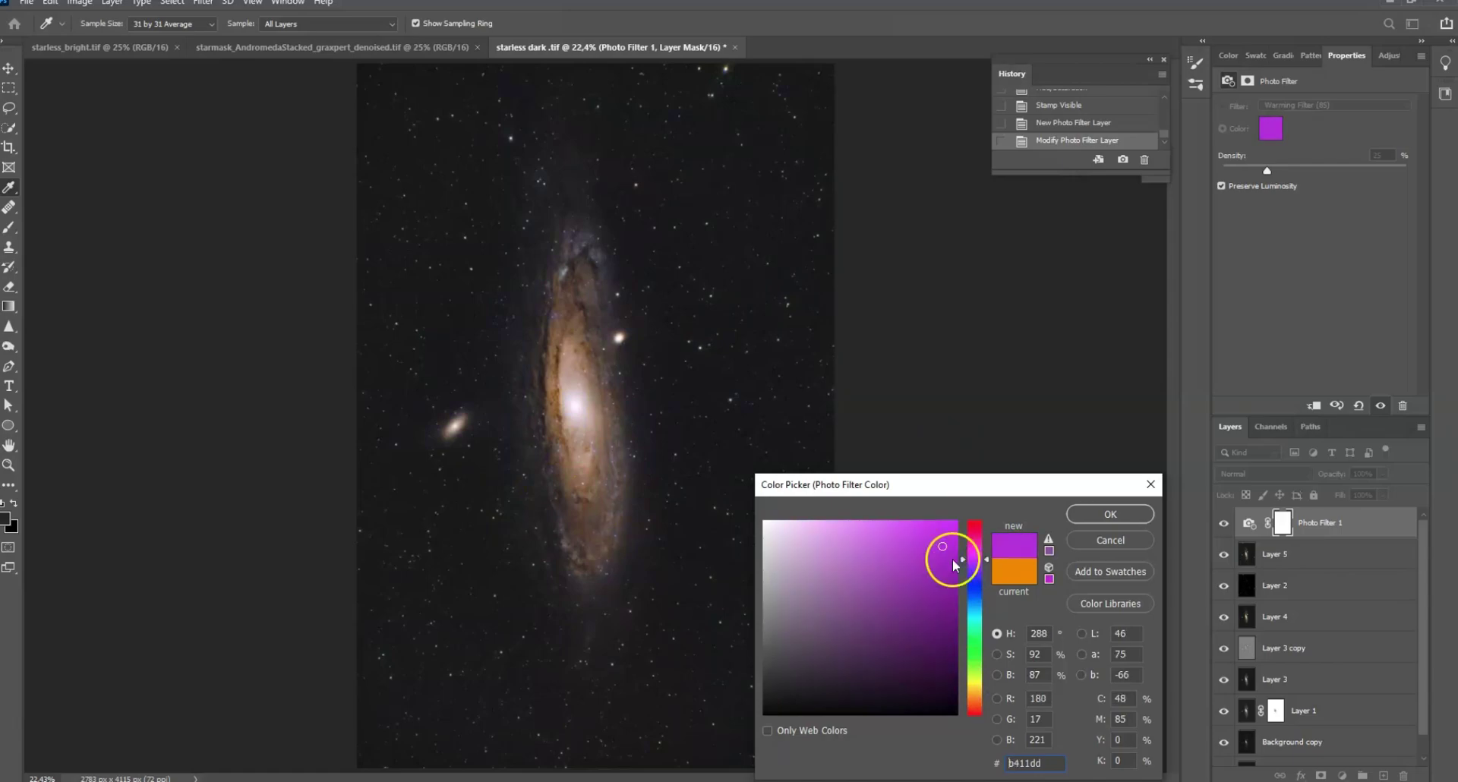
pyautogui.moveTo(829, 483); pyautogui.dragTo(923, 234)
pyautogui.click(1065, 292)
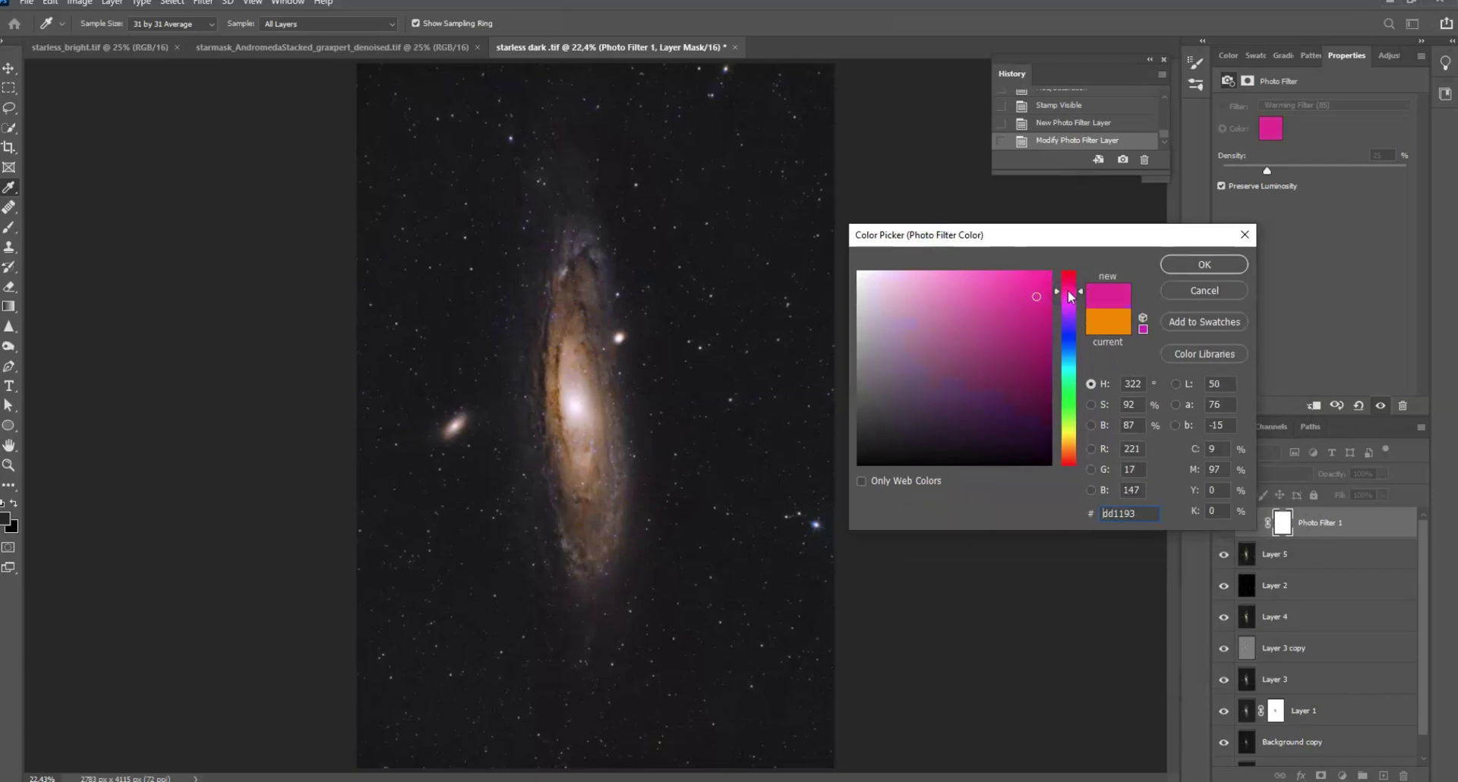
pyautogui.moveTo(1070, 296); pyautogui.dragTo(1072, 280)
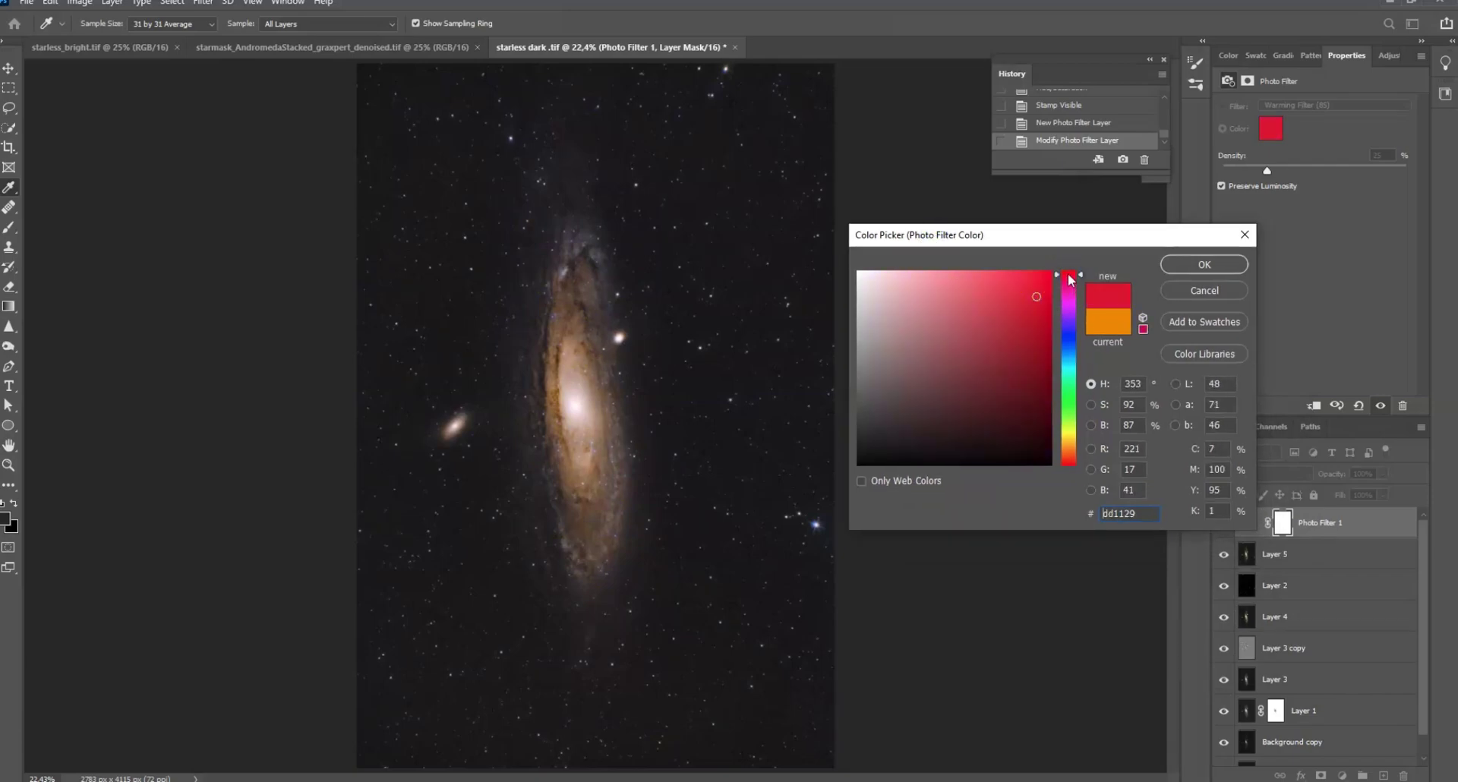
pyautogui.click(1067, 293)
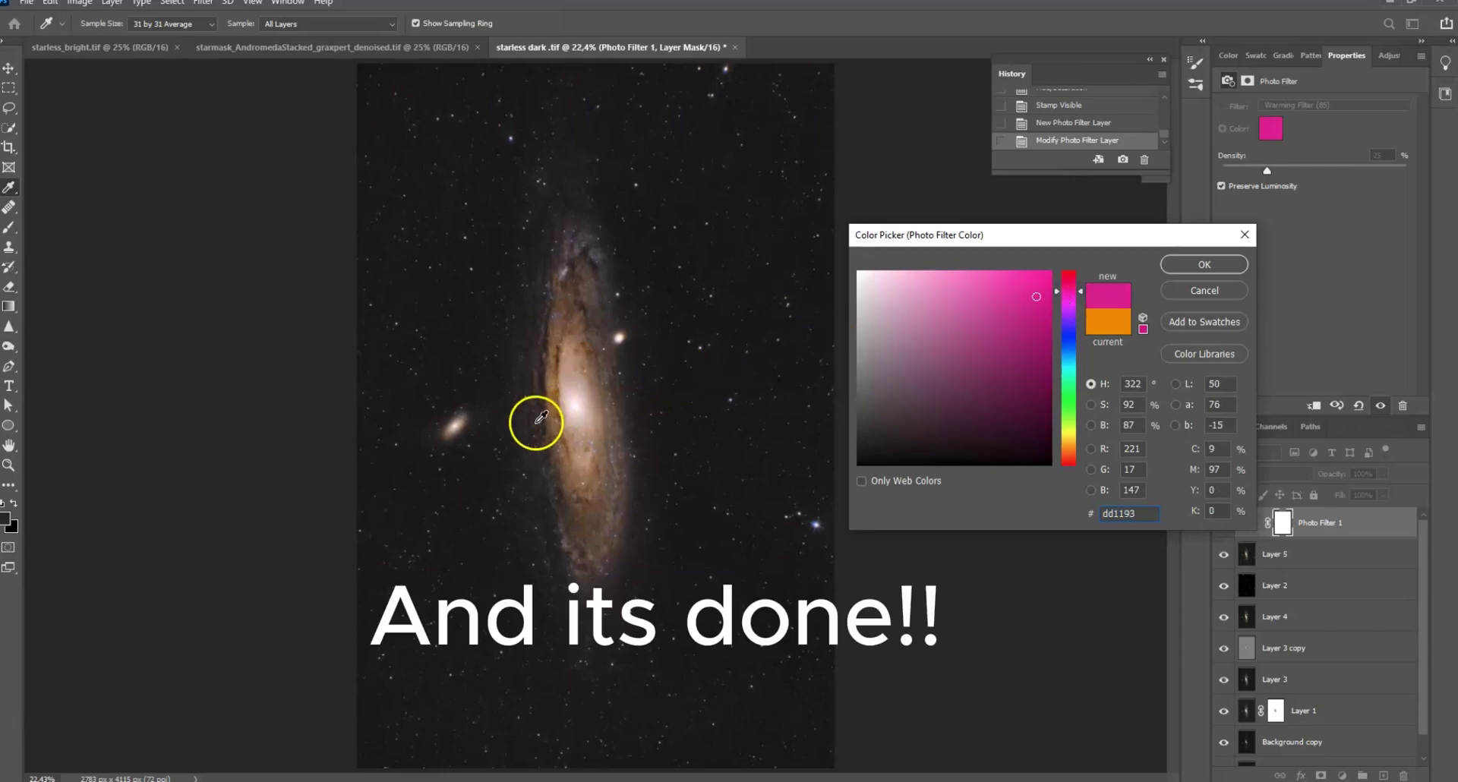
pyautogui.click(1207, 263)
# Toggle the pink Photo Filter tint on and off to compare it over the galaxy.
pyautogui.moveTo(598, 405); pyautogui.dragTo(563, 409)
pyautogui.click(1224, 523)
pyautogui.moveTo(641, 406); pyautogui.dragTo(667, 410)
pyautogui.click(1225, 523)
pyautogui.click(1226, 524)
pyautogui.moveTo(895, 521); pyautogui.dragTo(870, 520)
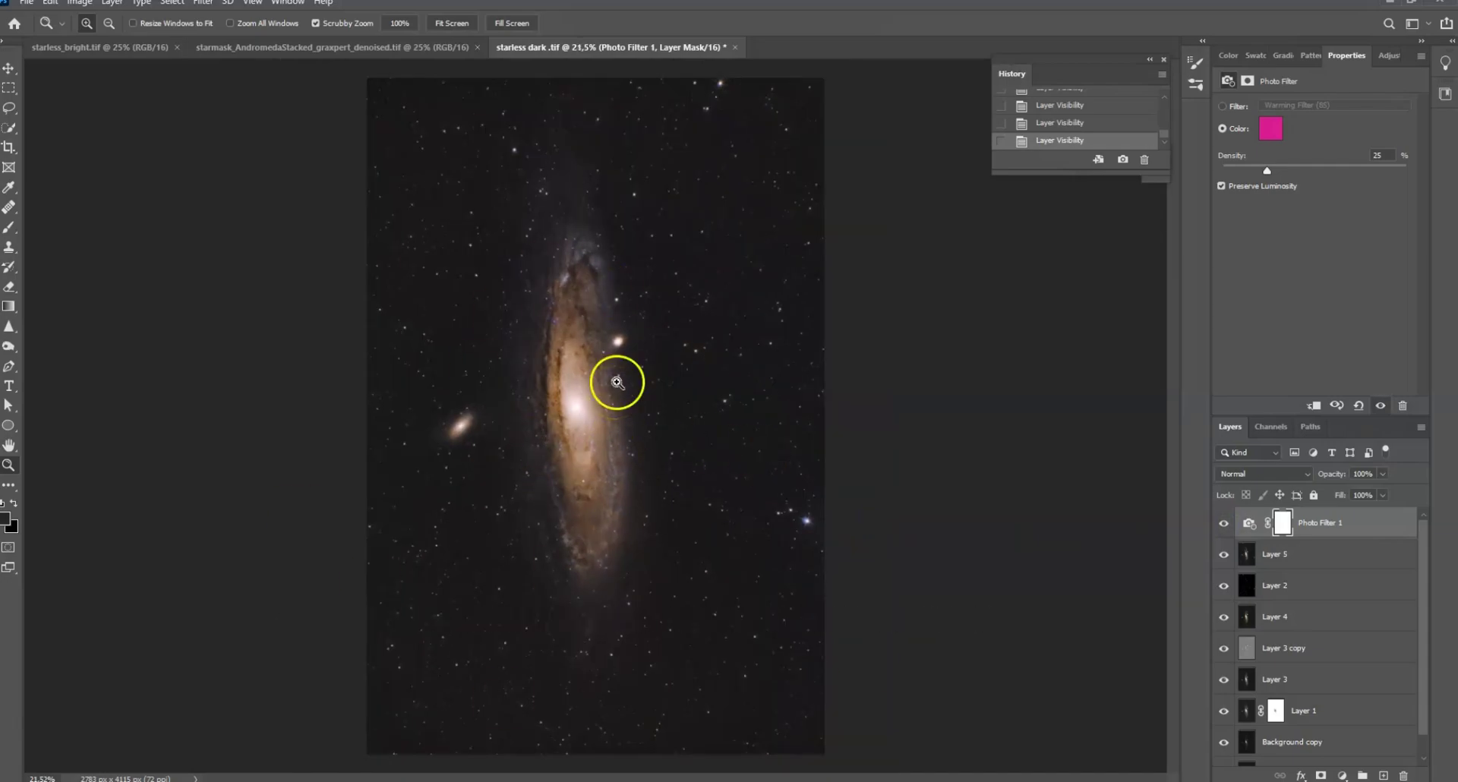
# Stamp all visible layers into new Layer 6 and save the image to the computer.
pyautogui.click(1249, 523)
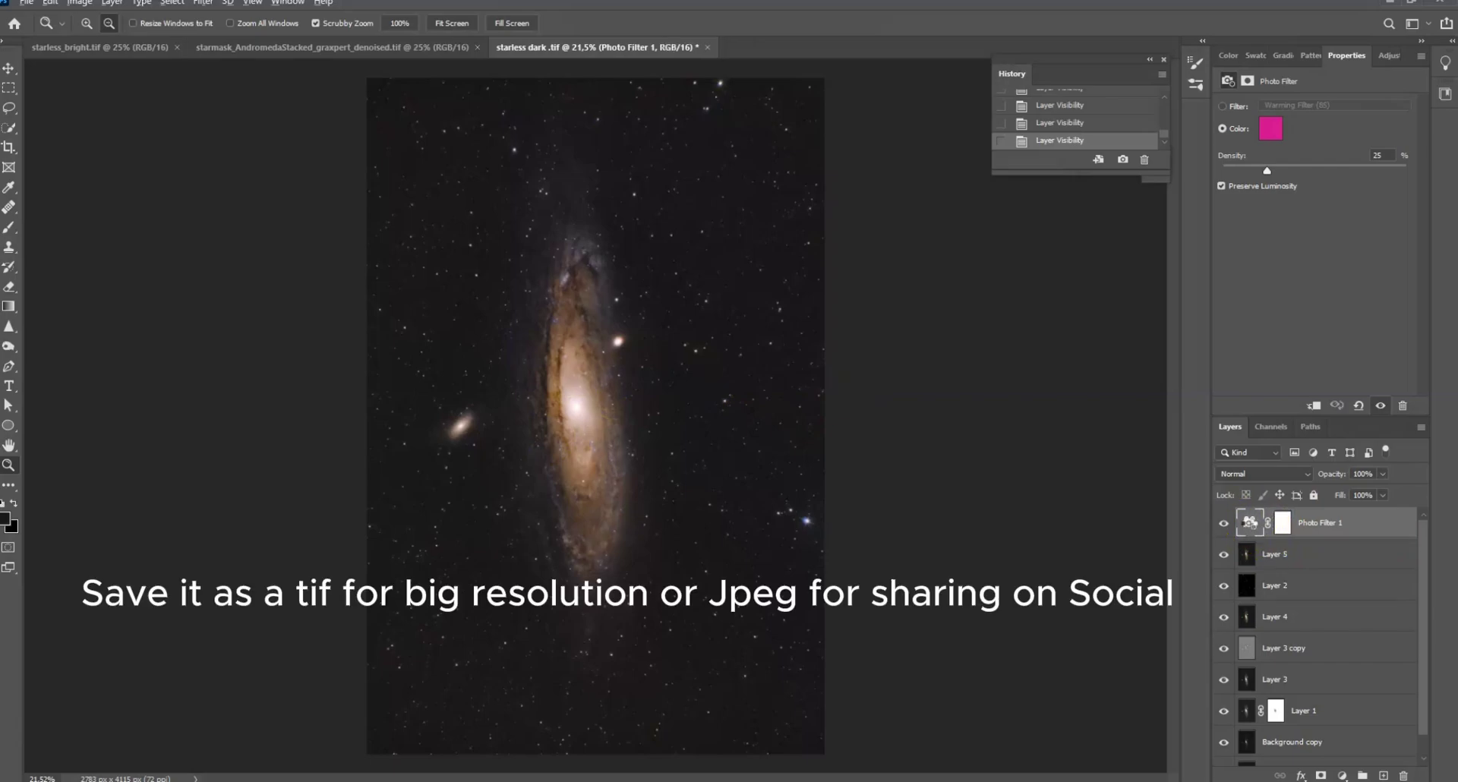
pyautogui.hotkey('ctrl', 'shift', 'alt', 'e')
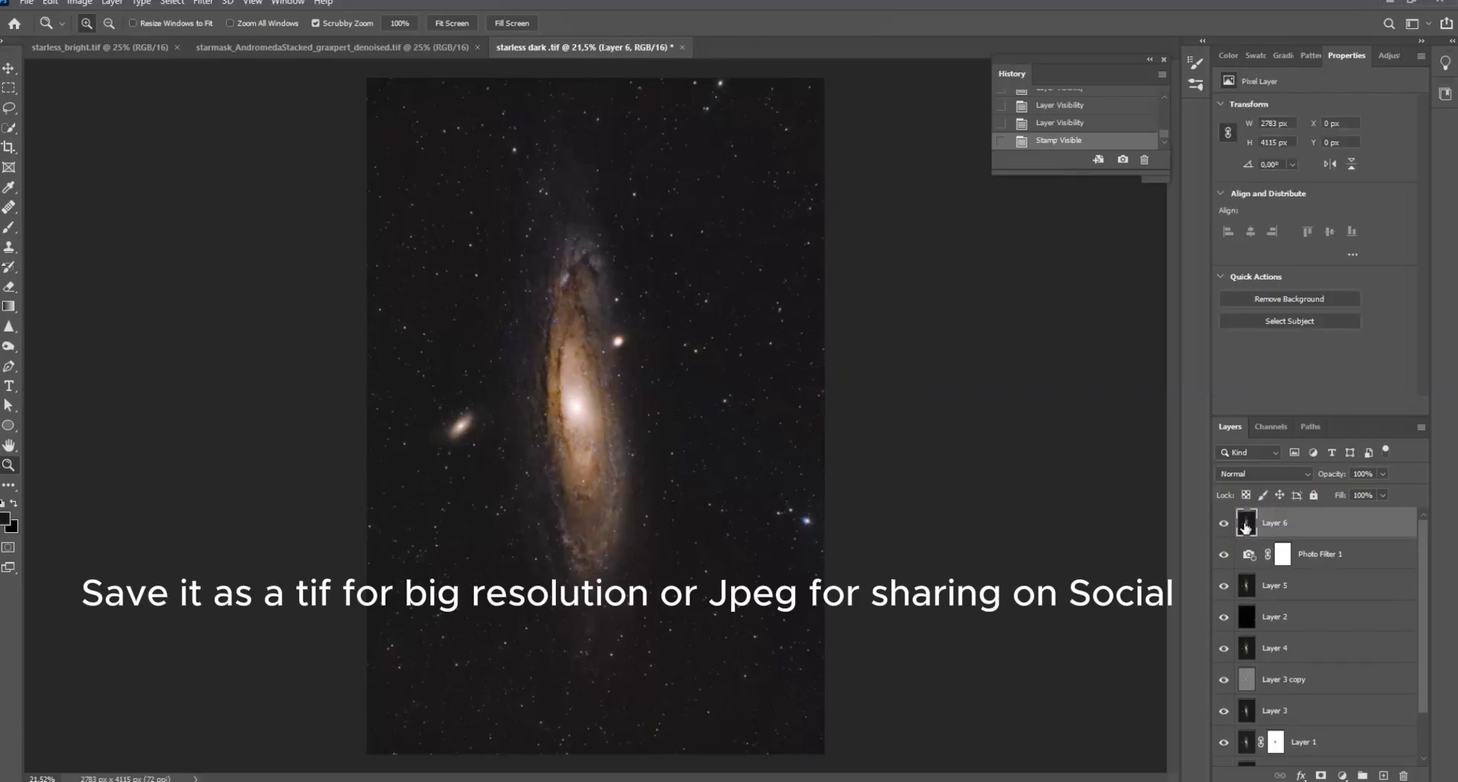
pyautogui.click(30, 8)
pyautogui.click(81, 184)
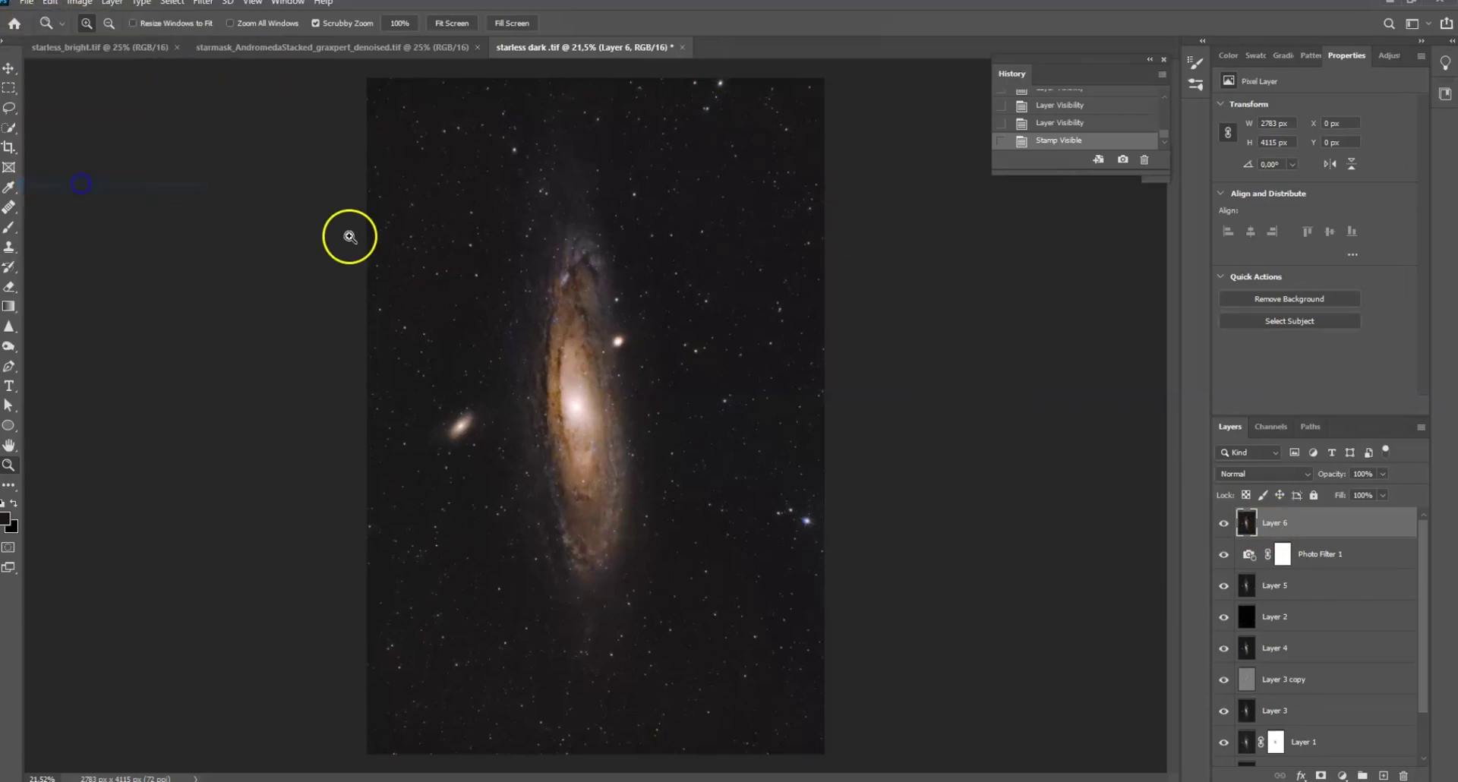
pyautogui.click(856, 531)
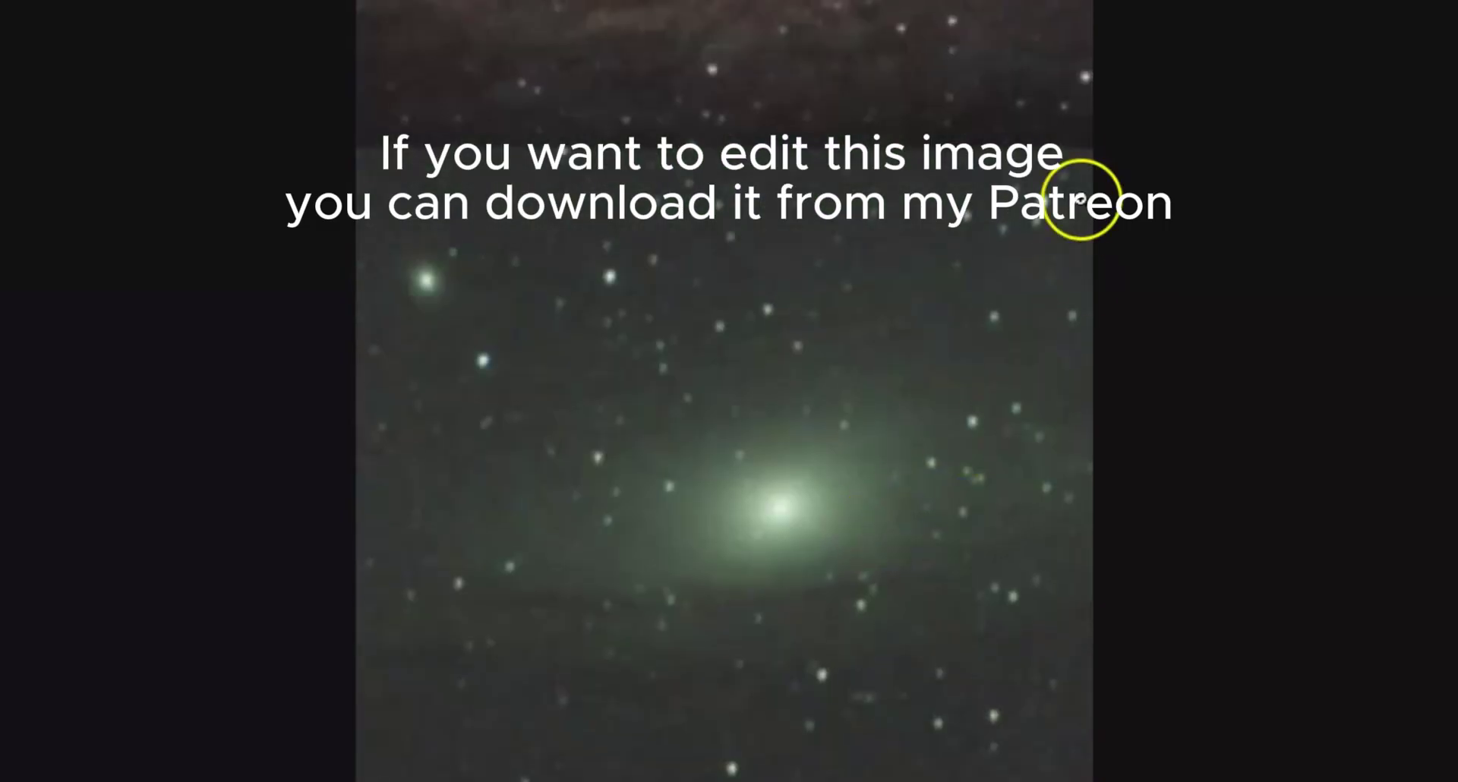
# Scroll the 'Andromeda Galaxy Stacked Image' Patreon post to show the AndromedaStacked.tif download link.
pyautogui.scroll(3, 912, 144)
pyautogui.scroll(-6, 876, 90)
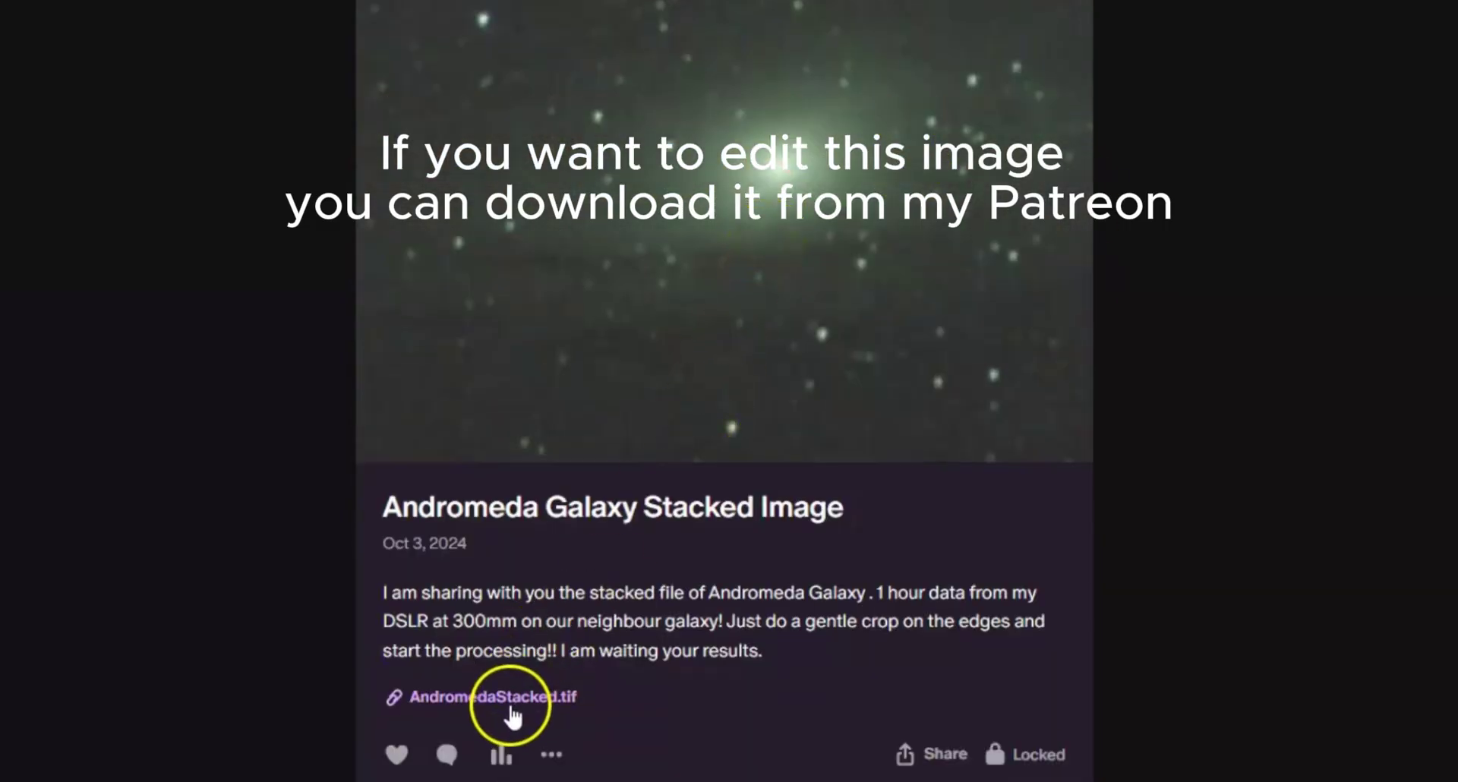